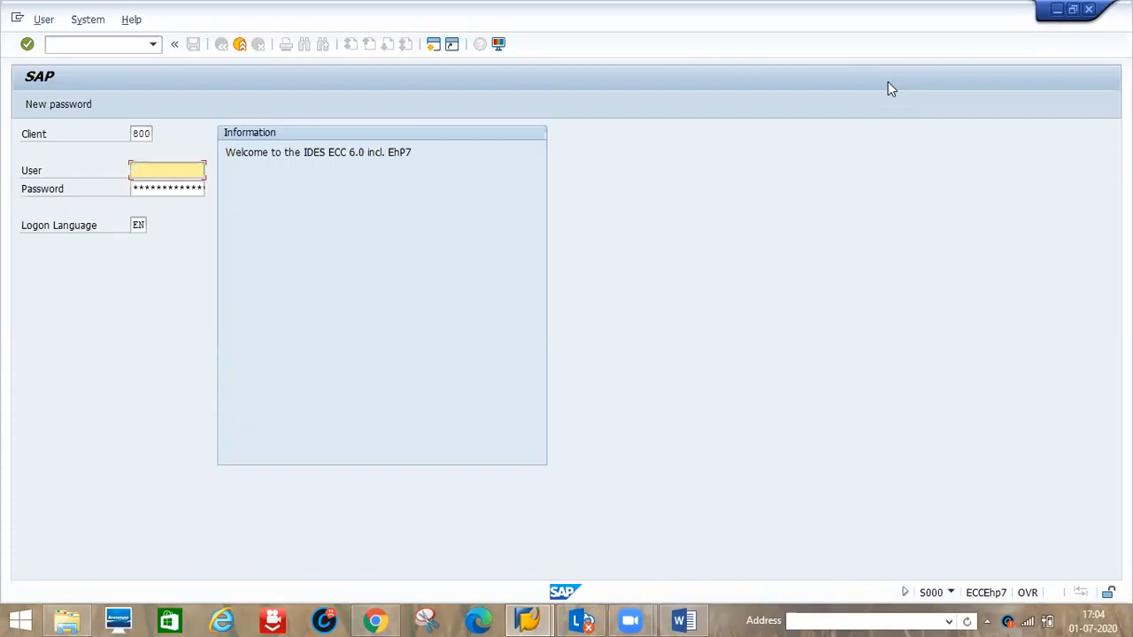
# - Log on to client 800 with the user ID and the account password
pyautogui.write('u')
pyautogui.press('Down')
pyautogui.press('Return')
pyautogui.press('Tab')
pyautogui.write('*********')
pyautogui.press('Return')
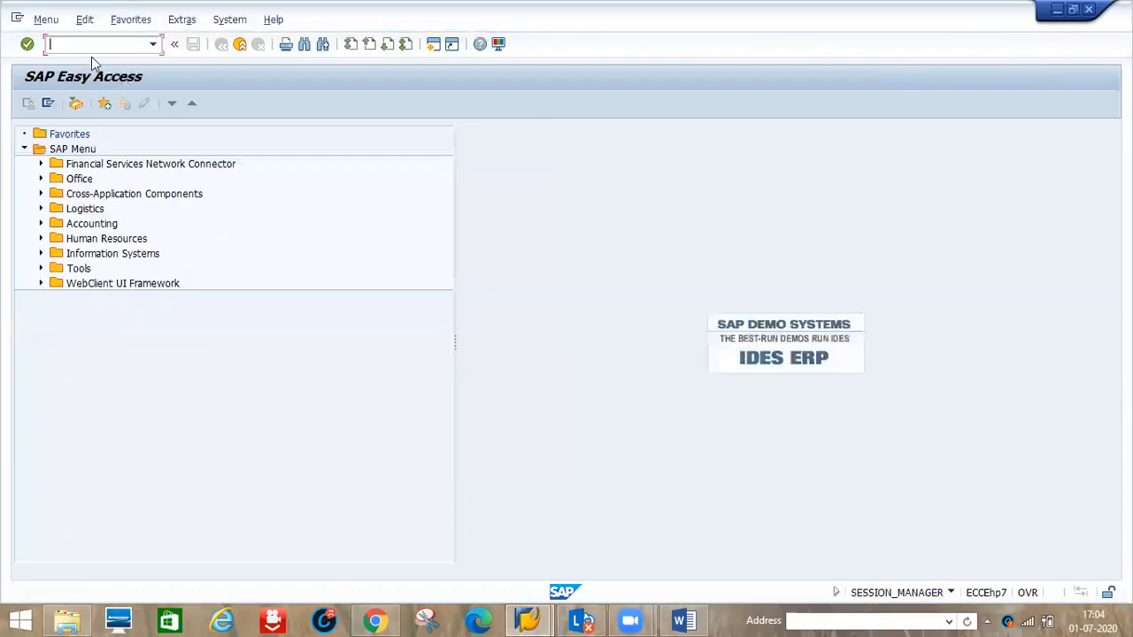
# - Open transaction okkp and position the controlling area list at d123
pyautogui.write('okkp')
pyautogui.press('Return')
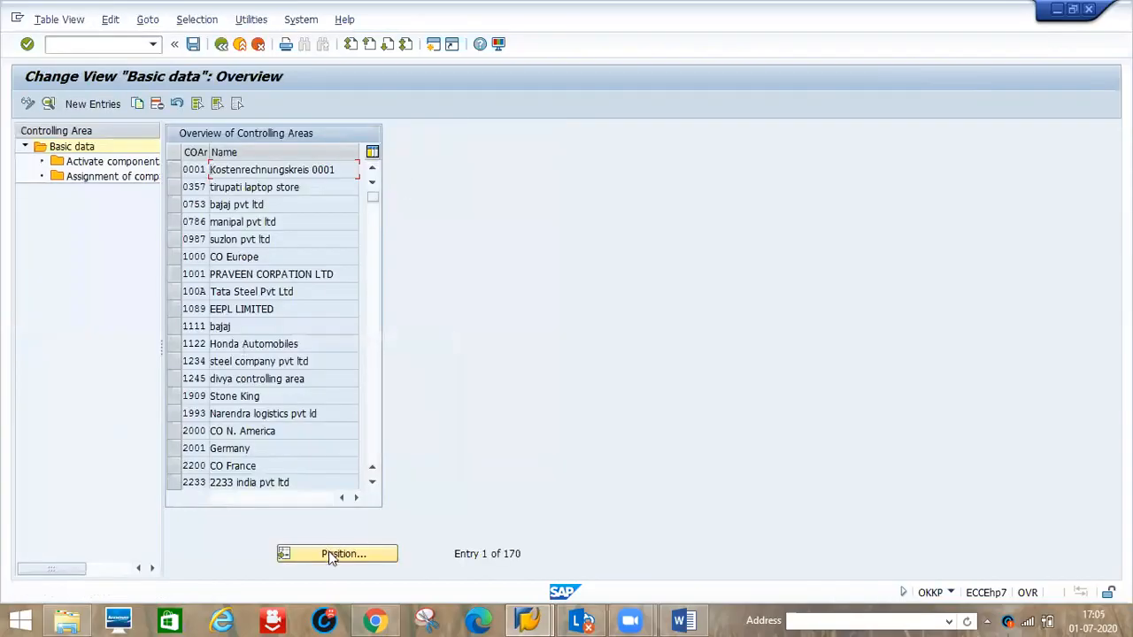
pyautogui.click(330, 555)
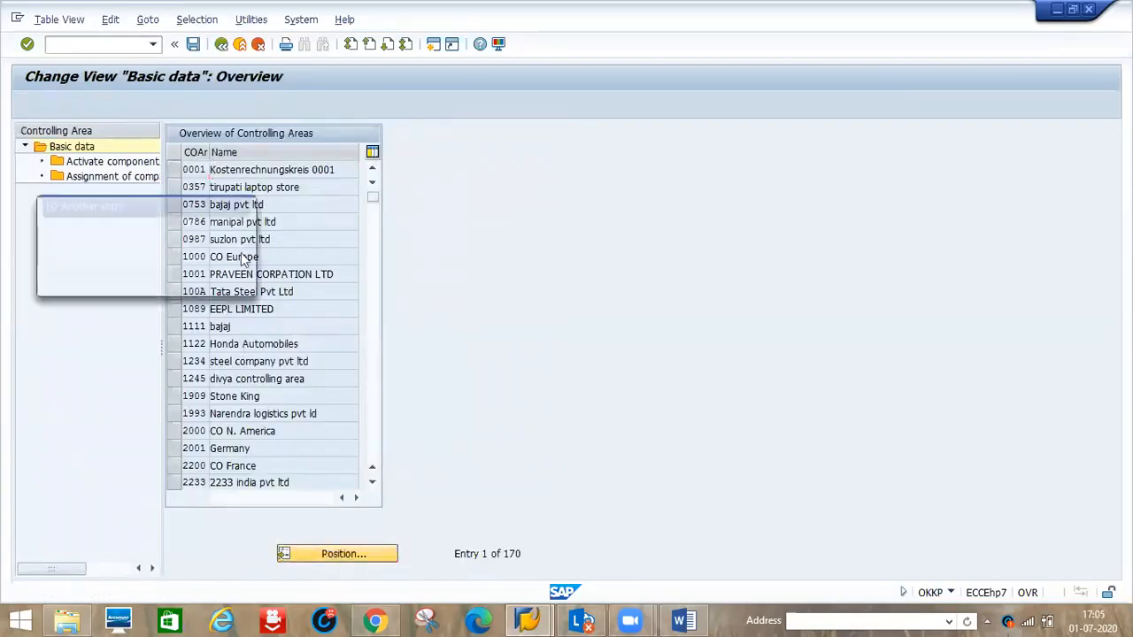
pyautogui.write('d123')
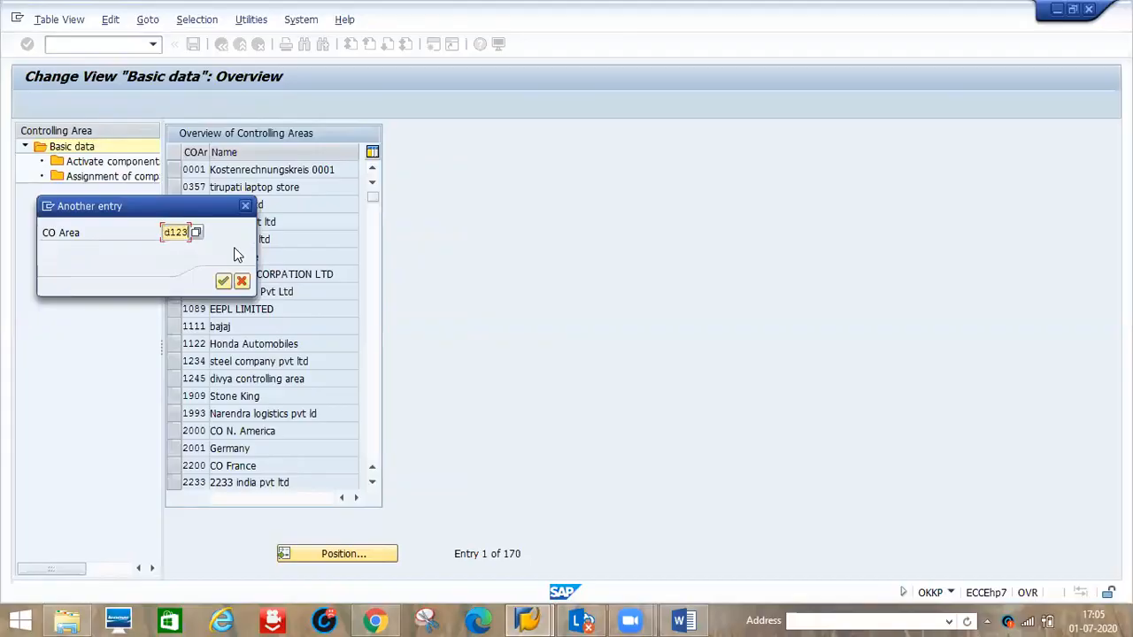
pyautogui.press('Return')
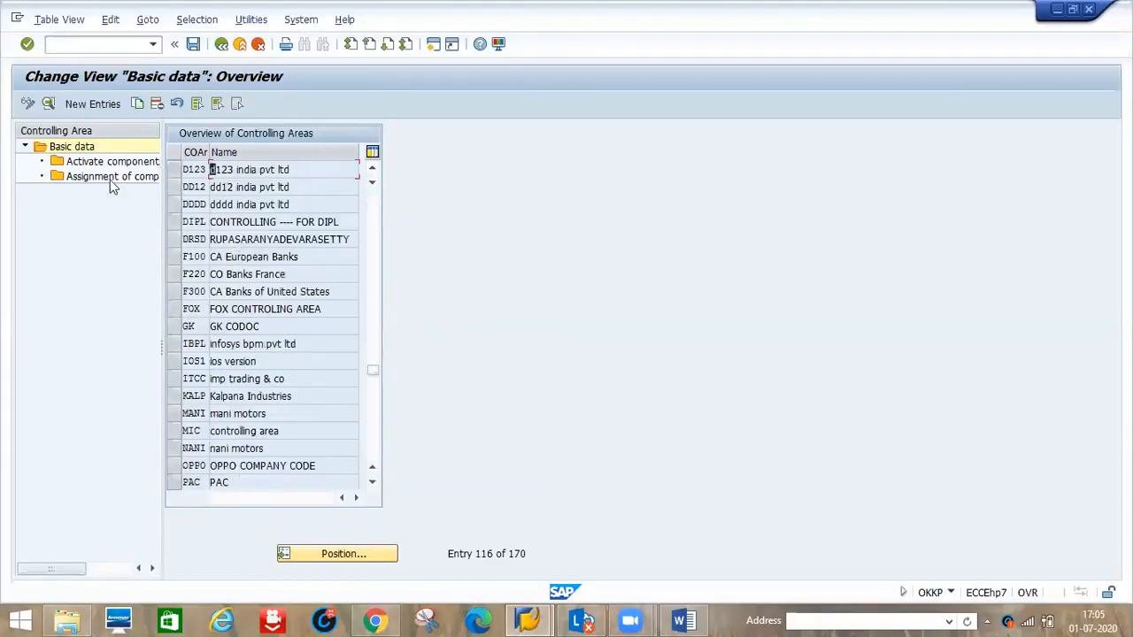
# - Open the component activation details of controlling area D123, keep Acty-Based Costing at "2 Component Active for Parallel and Integrated Calculation", and save
pyautogui.click(177, 170)
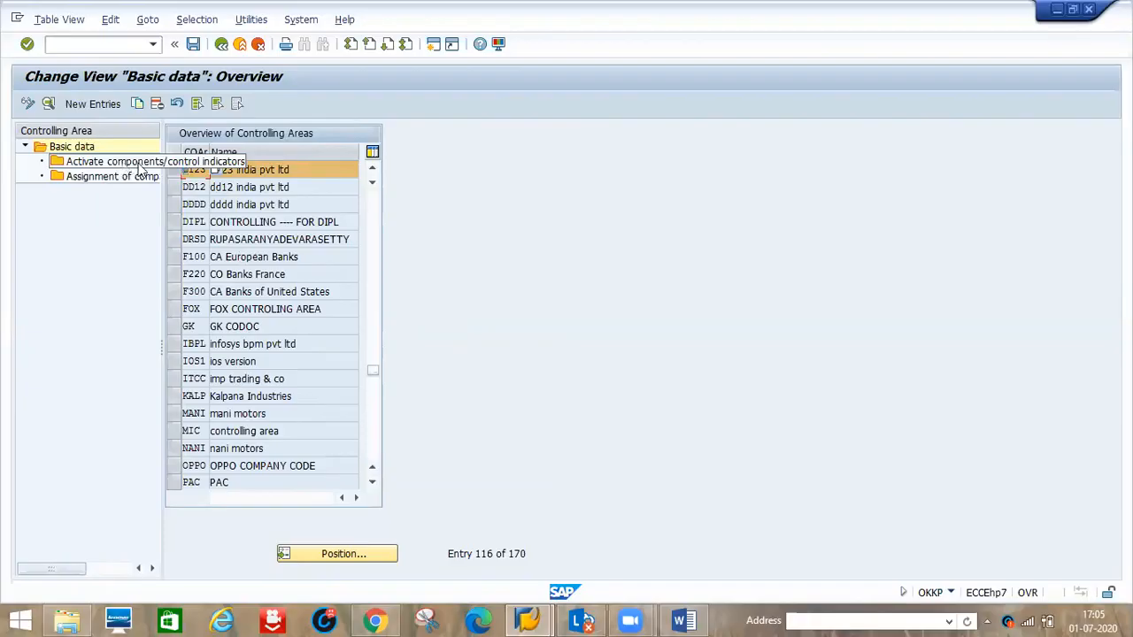
pyautogui.click(139, 165)
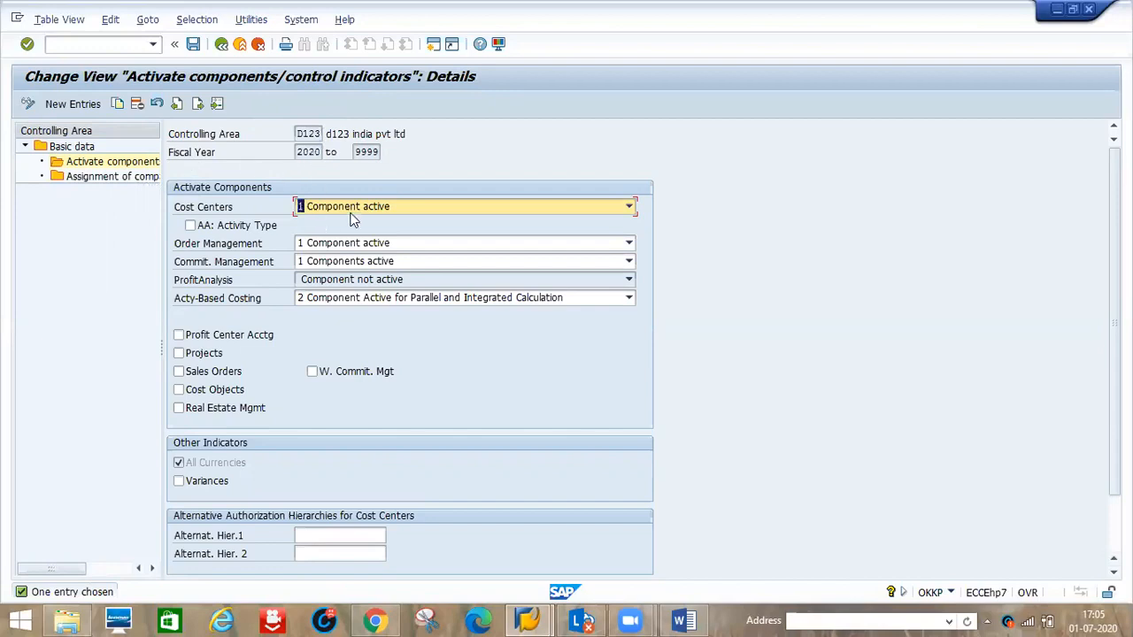
pyautogui.click(629, 209)
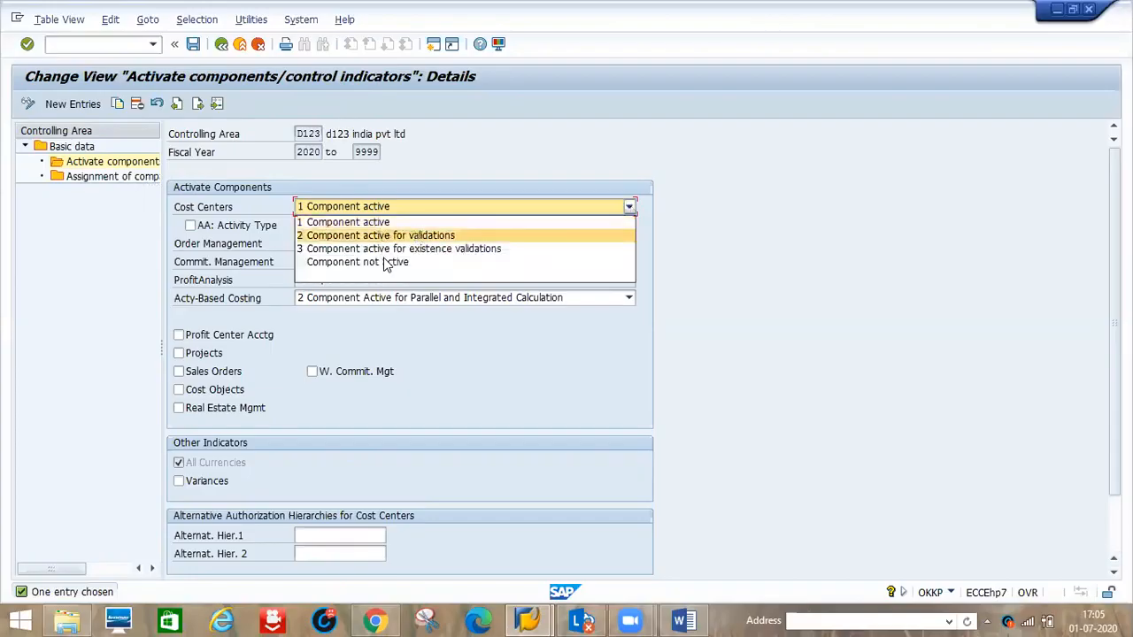
pyautogui.click(846, 256)
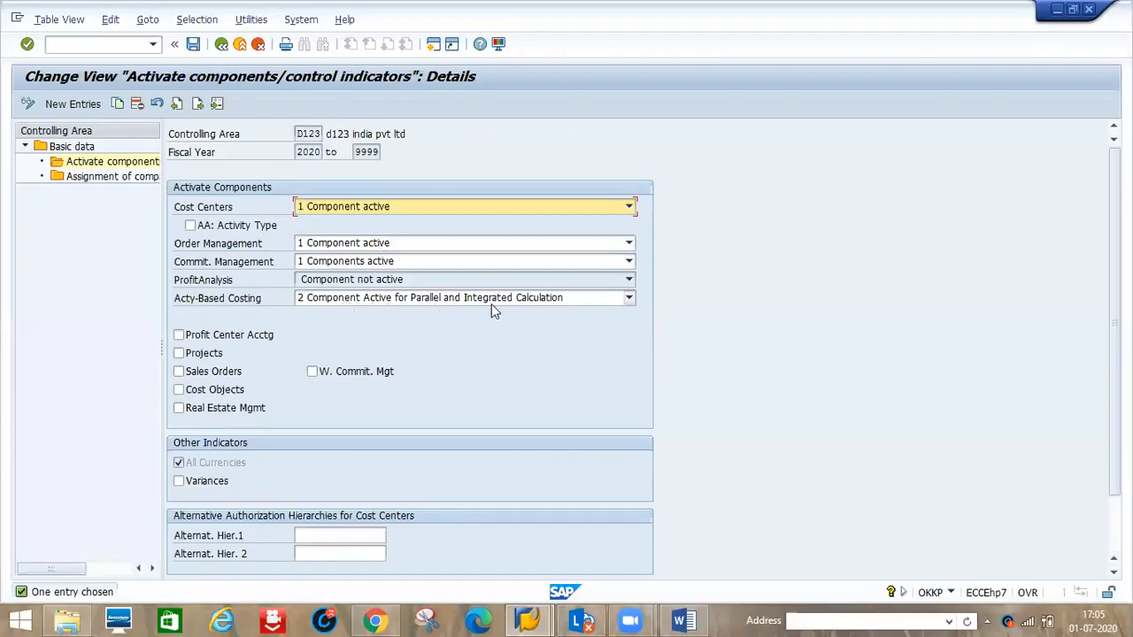
pyautogui.click(631, 298)
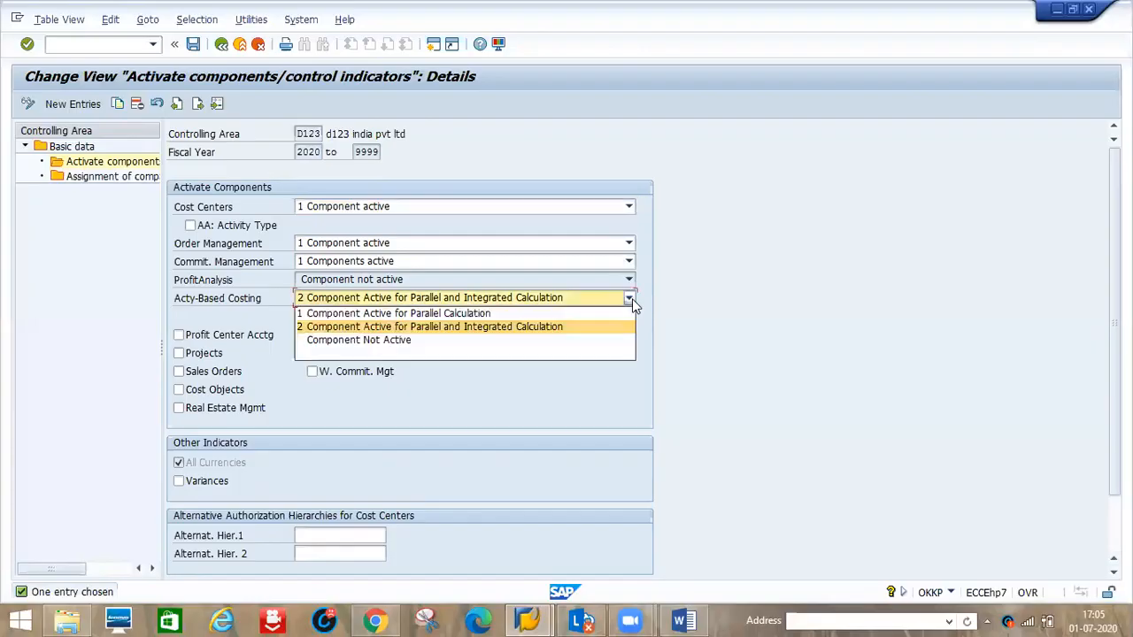
pyautogui.click(551, 330)
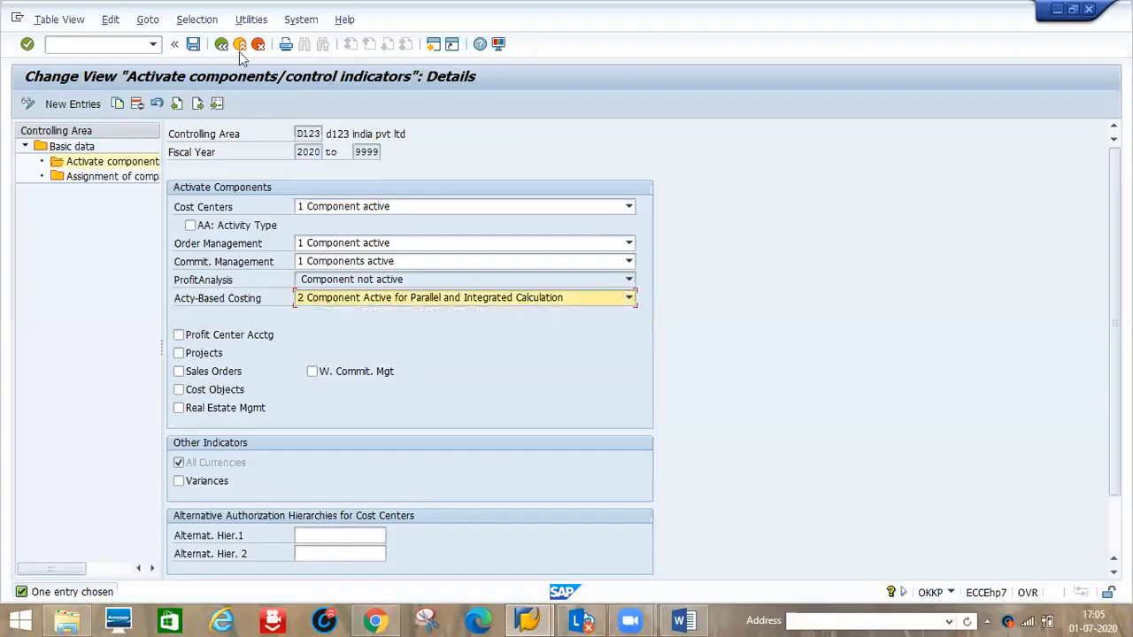
pyautogui.click(193, 44)
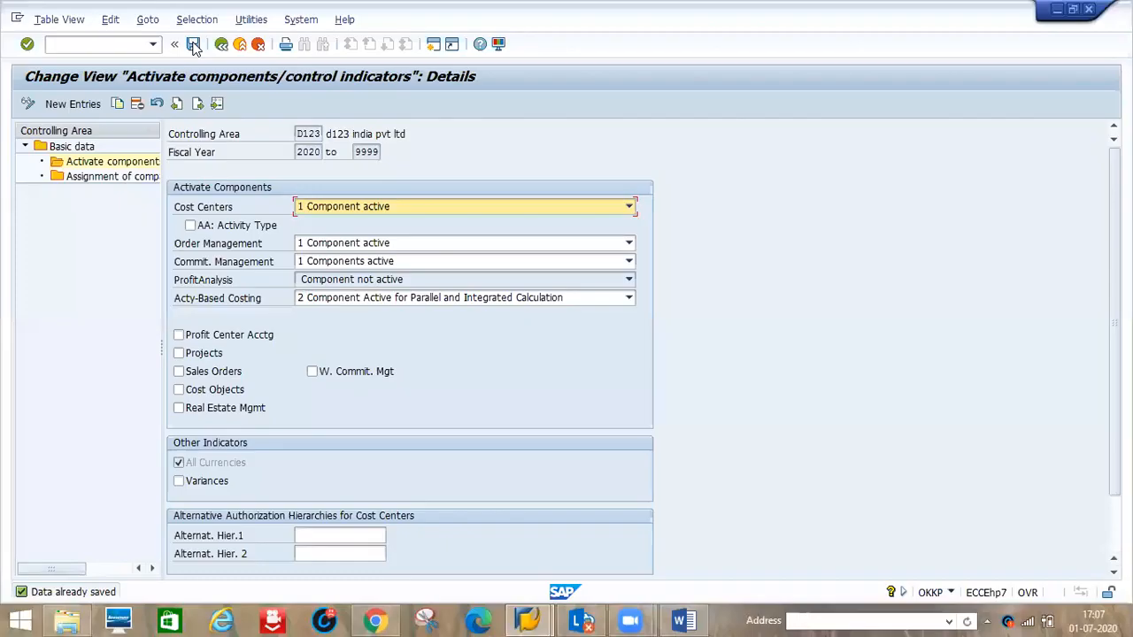
# - Switch to the Vendor Consignment document in Word and insert the list item "Goods Receipit" after the PO Creation item
pyautogui.click(684, 620)
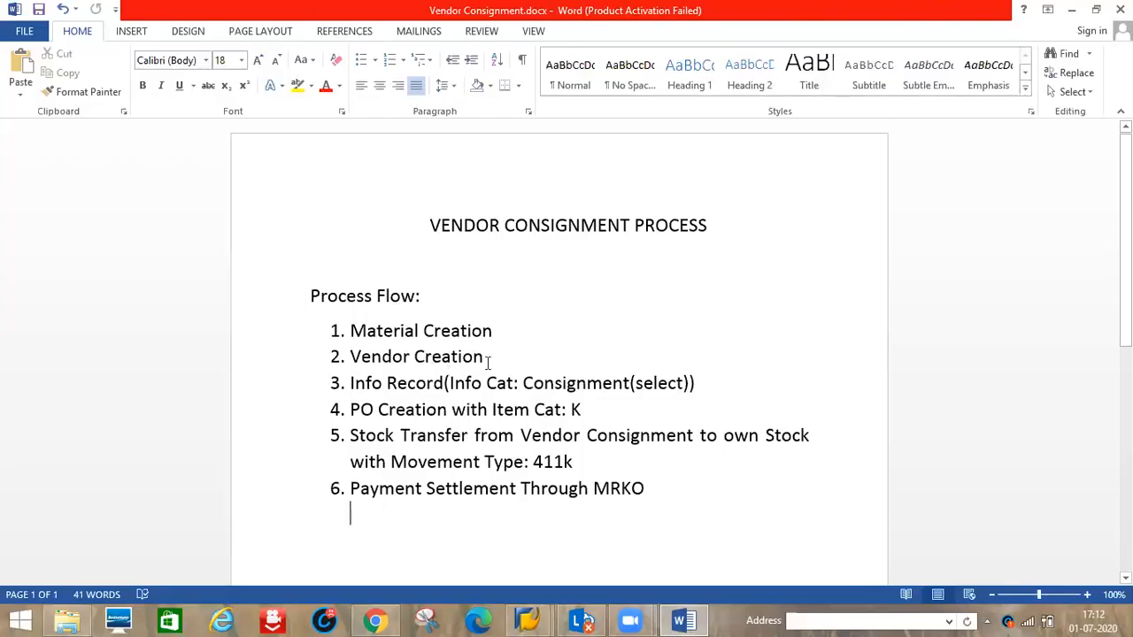
pyautogui.click(497, 357)
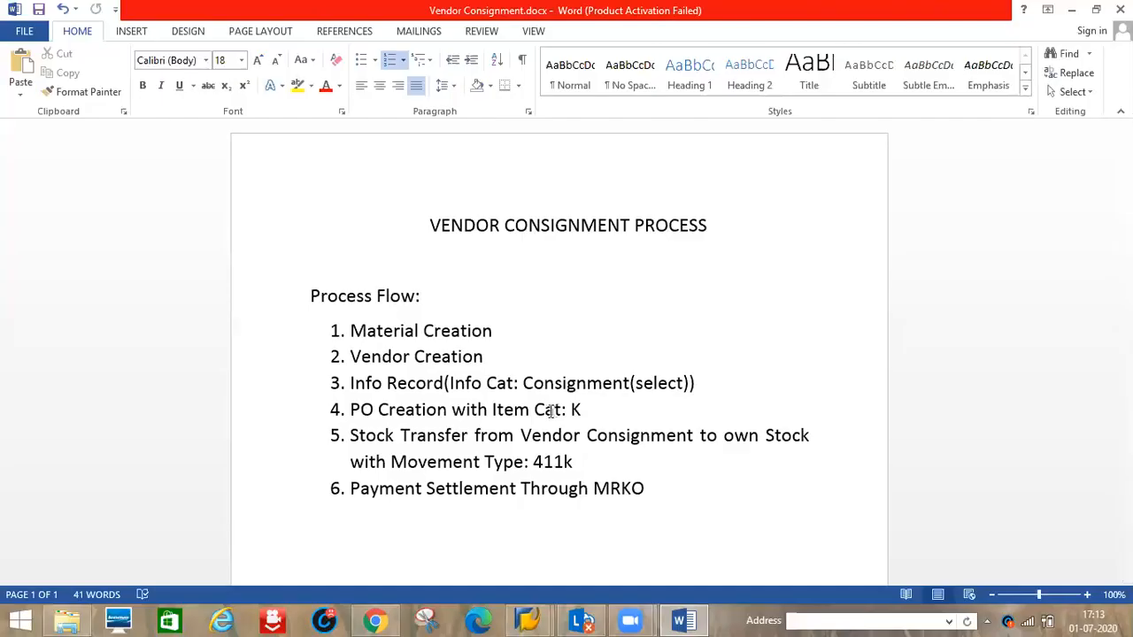
pyautogui.click(617, 406)
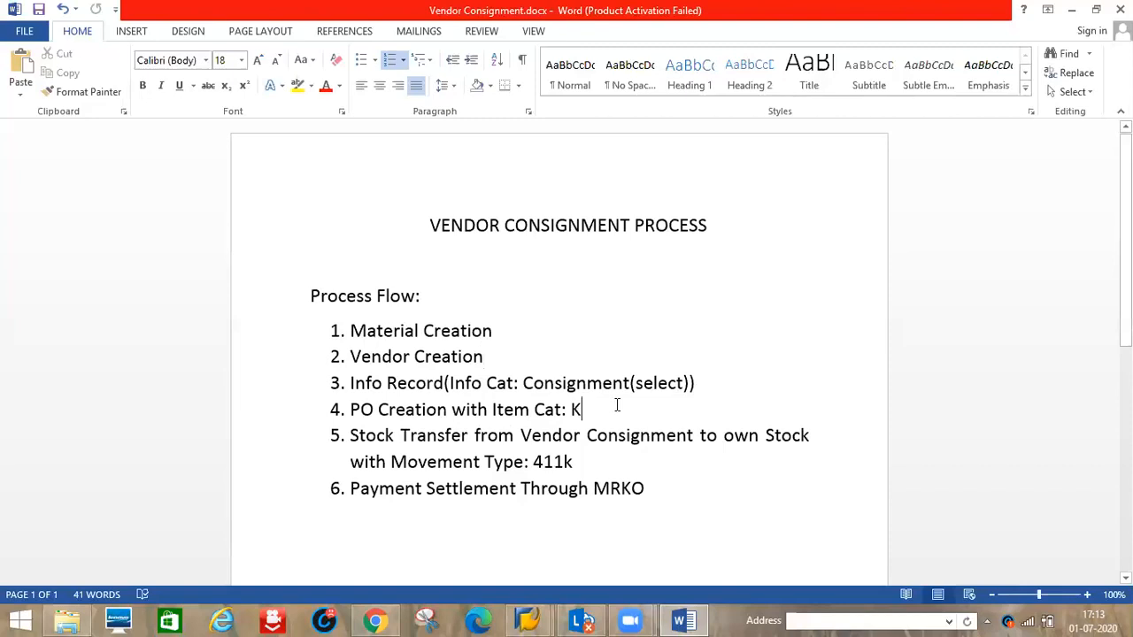
pyautogui.press('Return')
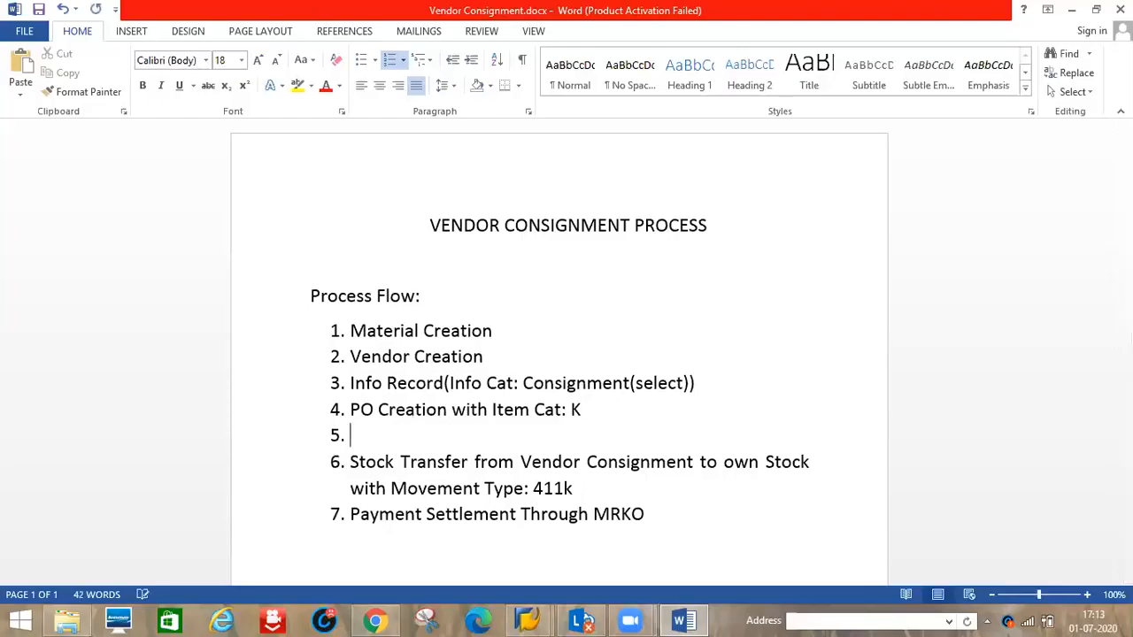
pyautogui.write('Goods Receipit')
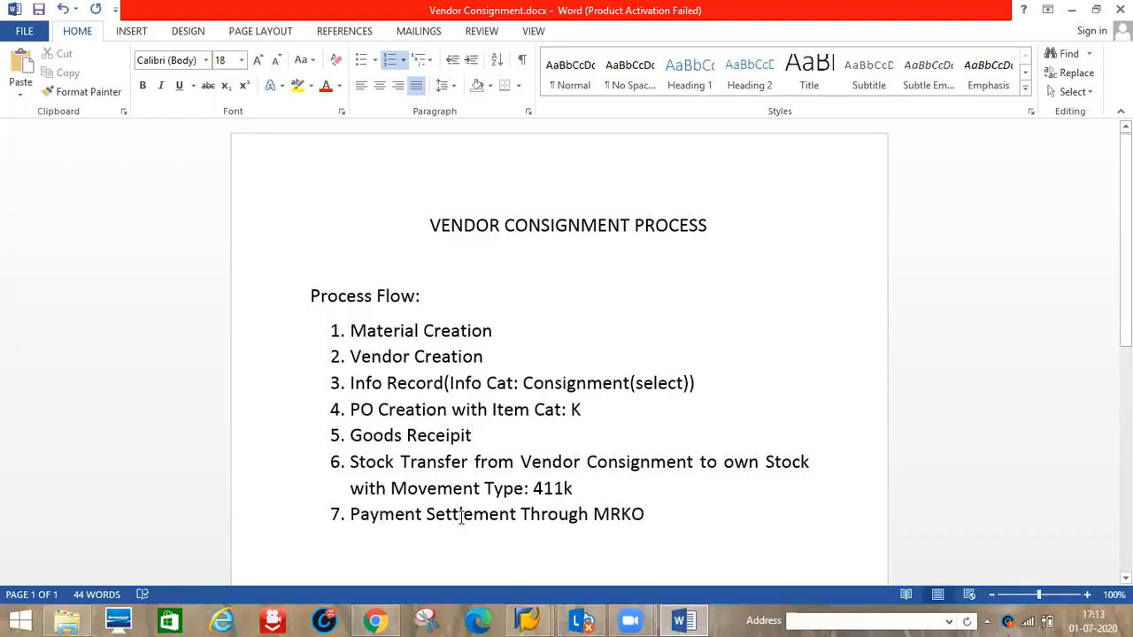
# - Highlight MRKO in yellow in the payment settlement item and correct the misspelled word in the goods item to Receipt
pyautogui.click(601, 513)
pyautogui.moveTo(601, 513); pyautogui.dragTo(649, 514)
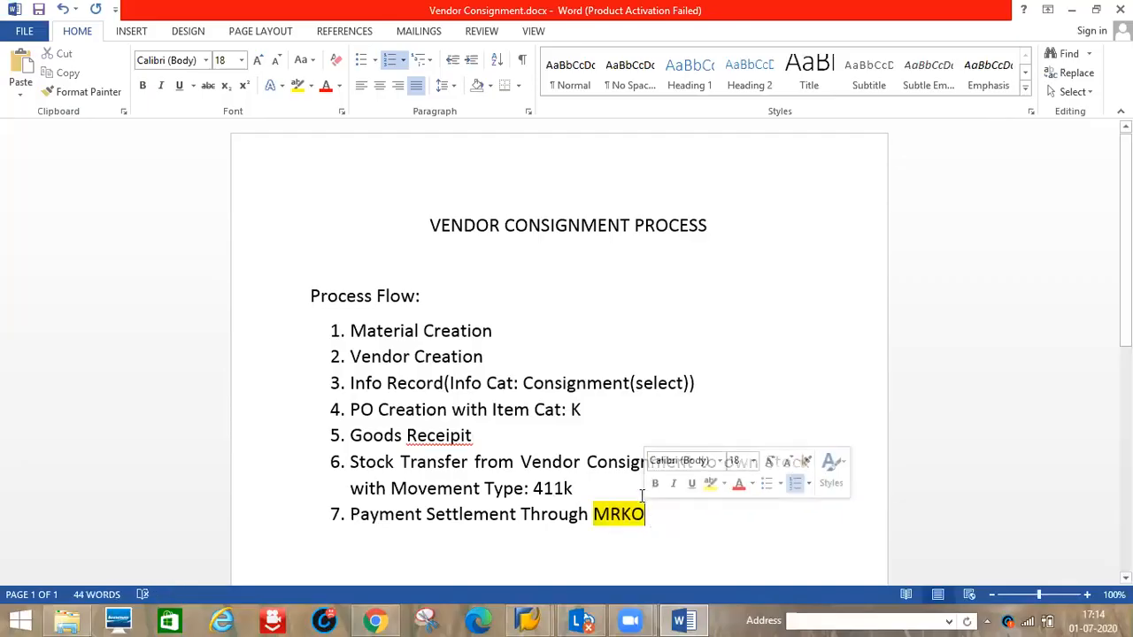
pyautogui.rightClick(449, 435)
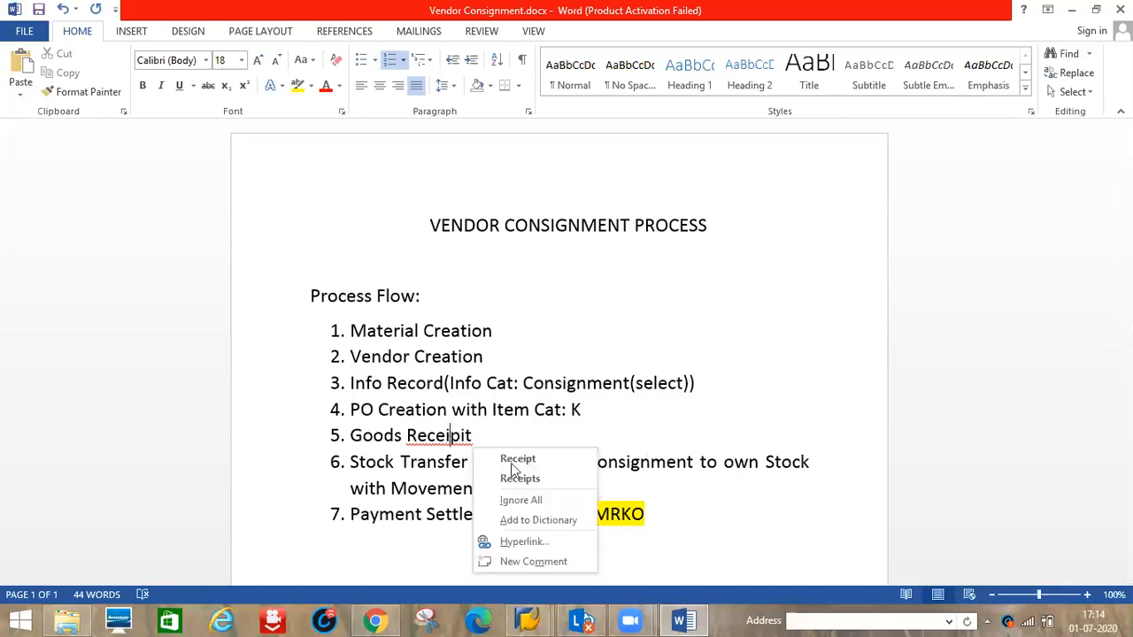
pyautogui.click(511, 467)
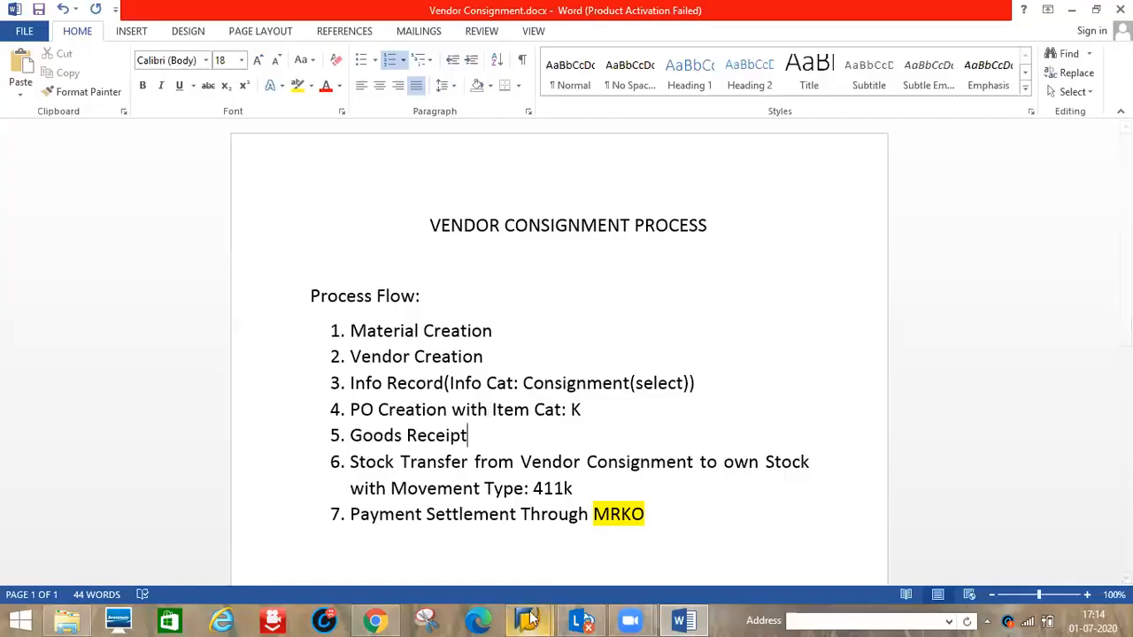
# - Switch back to SAP, try to start transaction mm01 with /nmm01, and decline the detailed error description
pyautogui.moveTo(529, 620)
pyautogui.click(577, 546)
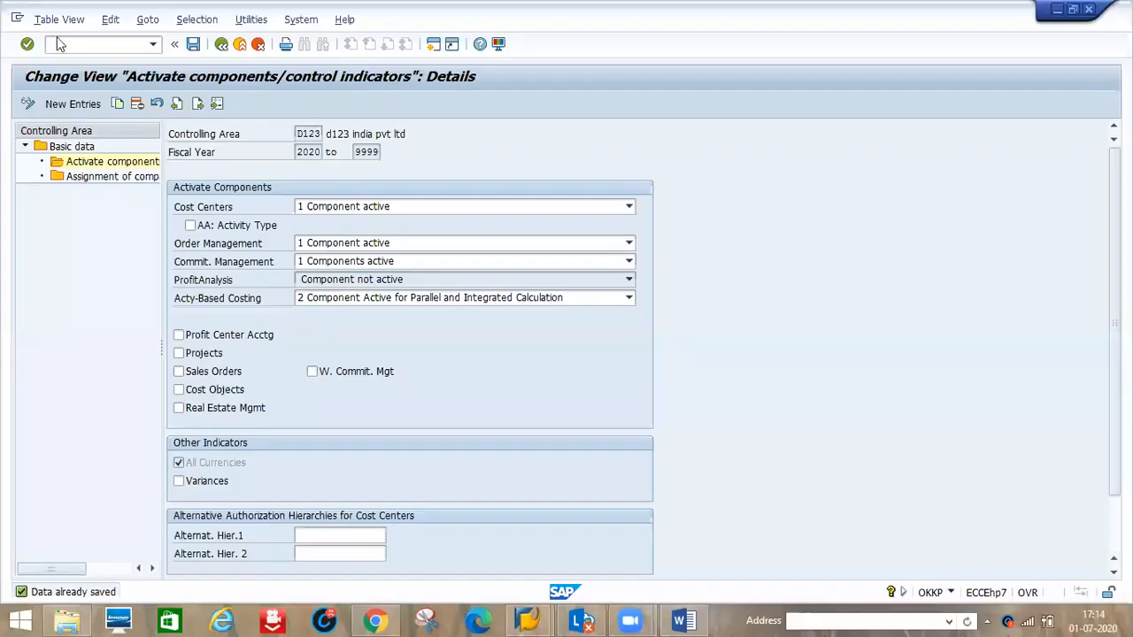
pyautogui.click(60, 46)
pyautogui.write('/nmm01')
pyautogui.press('Return')
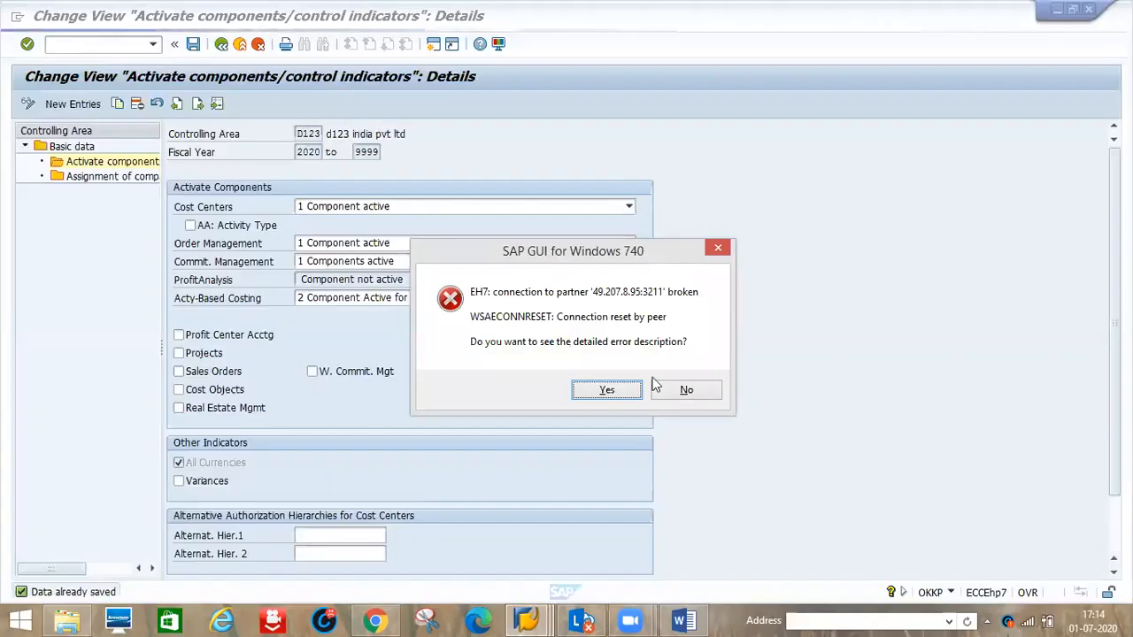
pyautogui.click(685, 398)
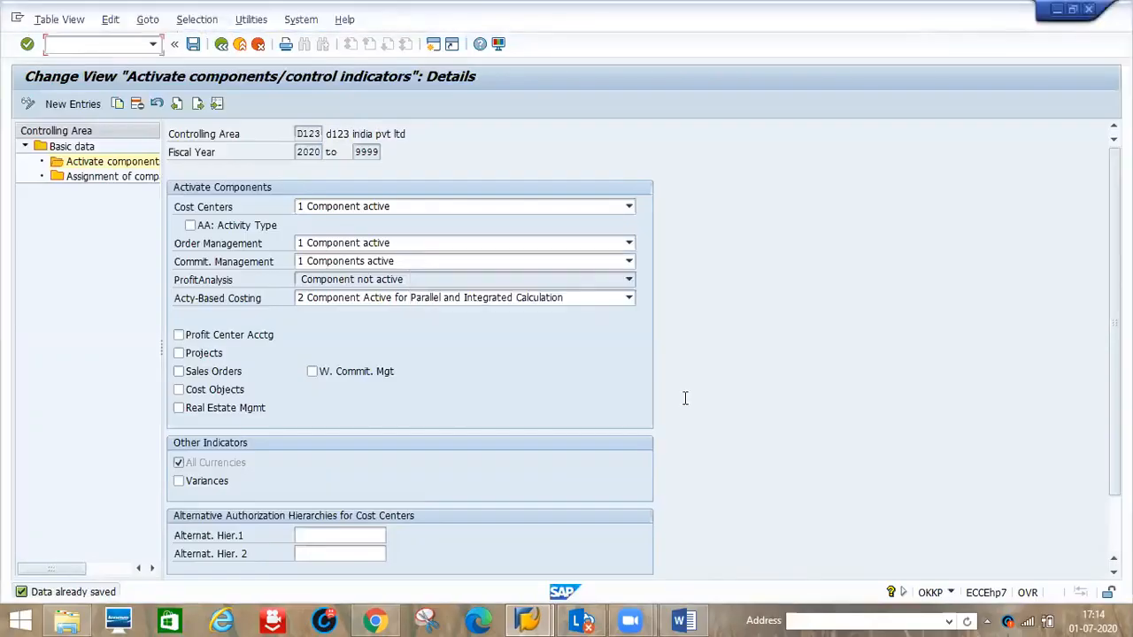
# - Bring up SAP Logon 740 and reopen the system connection
pyautogui.click(684, 620)
pyautogui.click(529, 620)
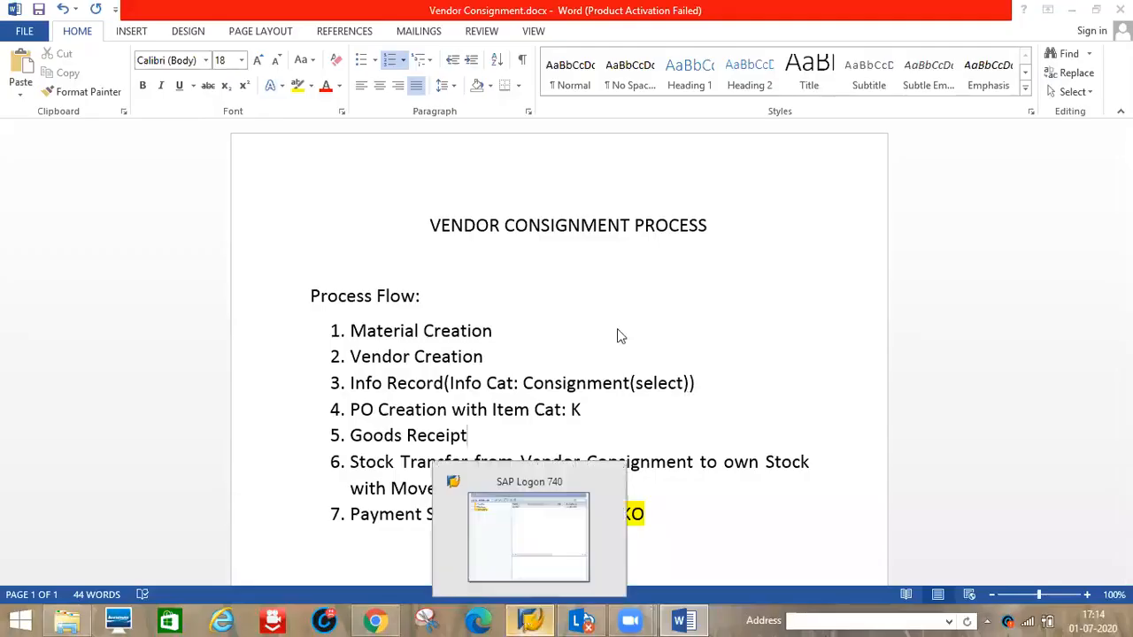
pyautogui.doubleClick(590, 156)
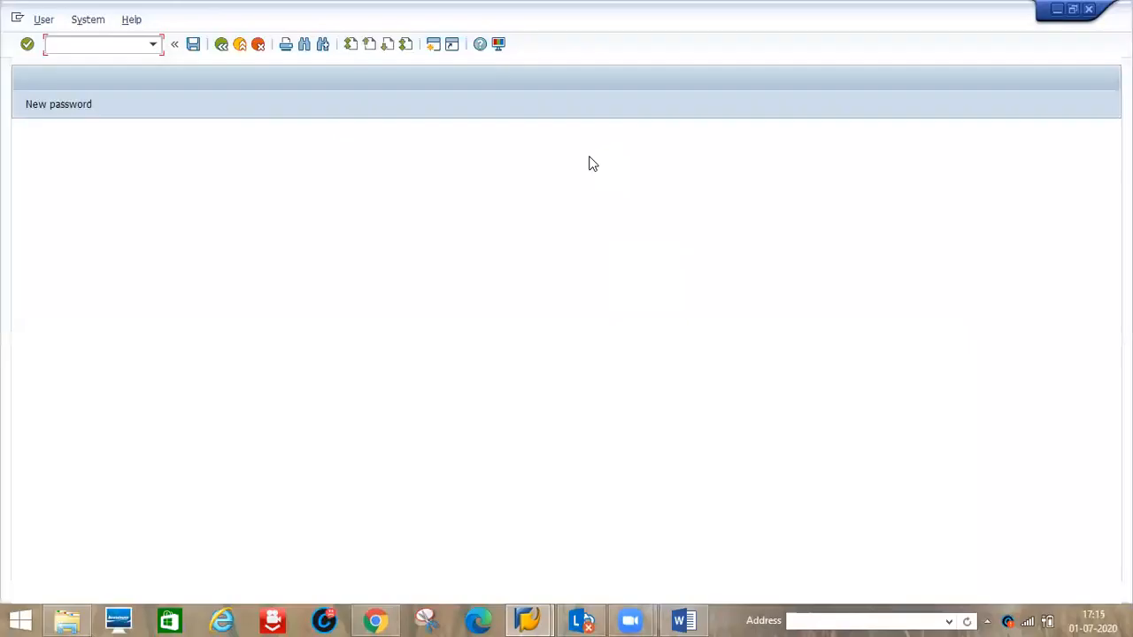
# - Log on to client 800 with the user ID and account password, continuing with this logon and ending any others
pyautogui.write('u')
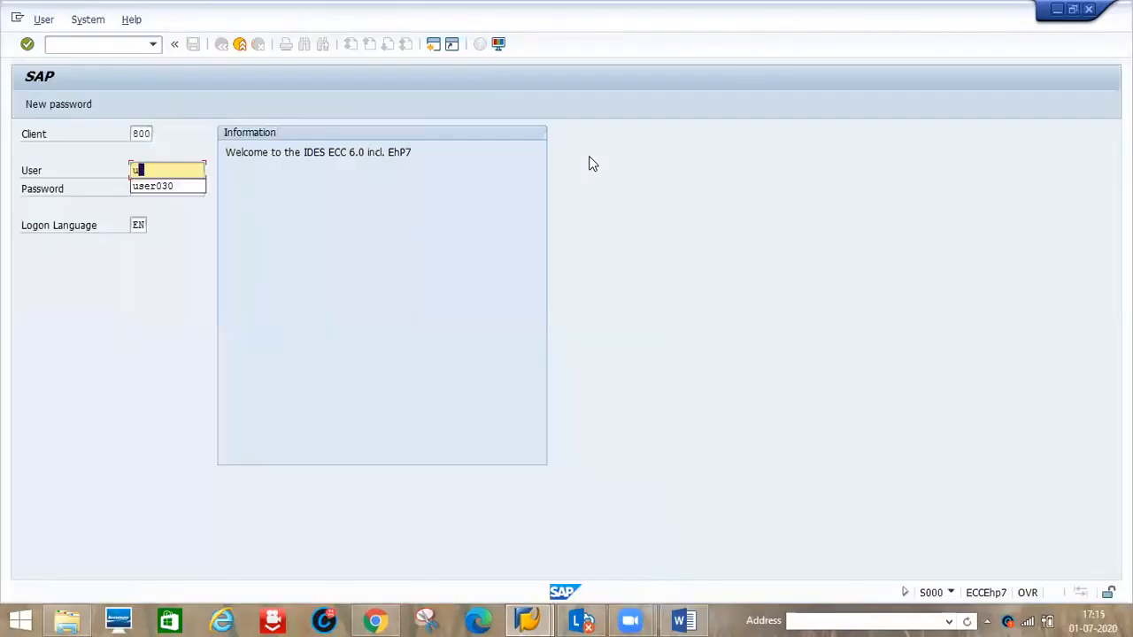
pyautogui.press('Down')
pyautogui.press('Tab')
pyautogui.write('****')
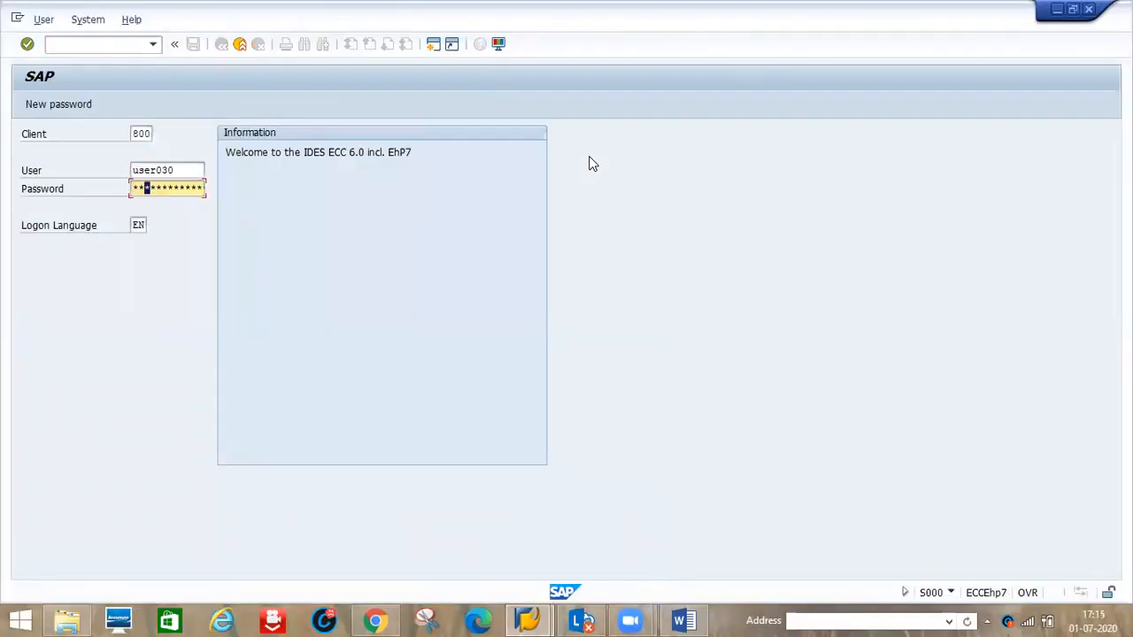
pyautogui.write('****')
pyautogui.press('Return')
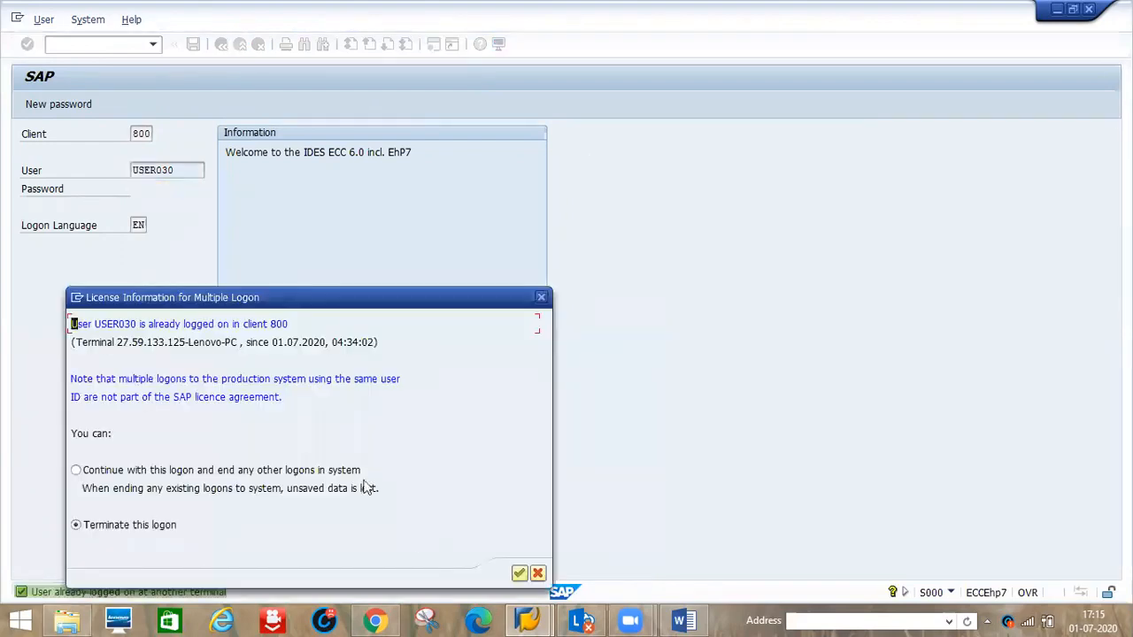
pyautogui.click(353, 478)
pyautogui.click(519, 573)
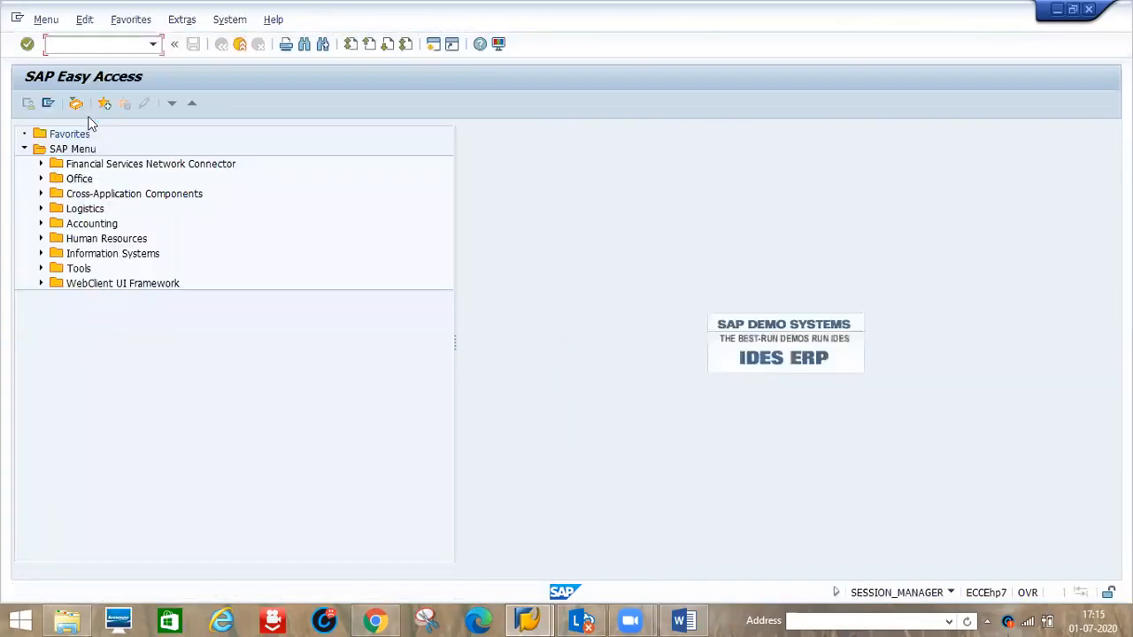
# - Start the Create Material transaction with /nmm01
pyautogui.write('/nmm01')
pyautogui.press('Return')
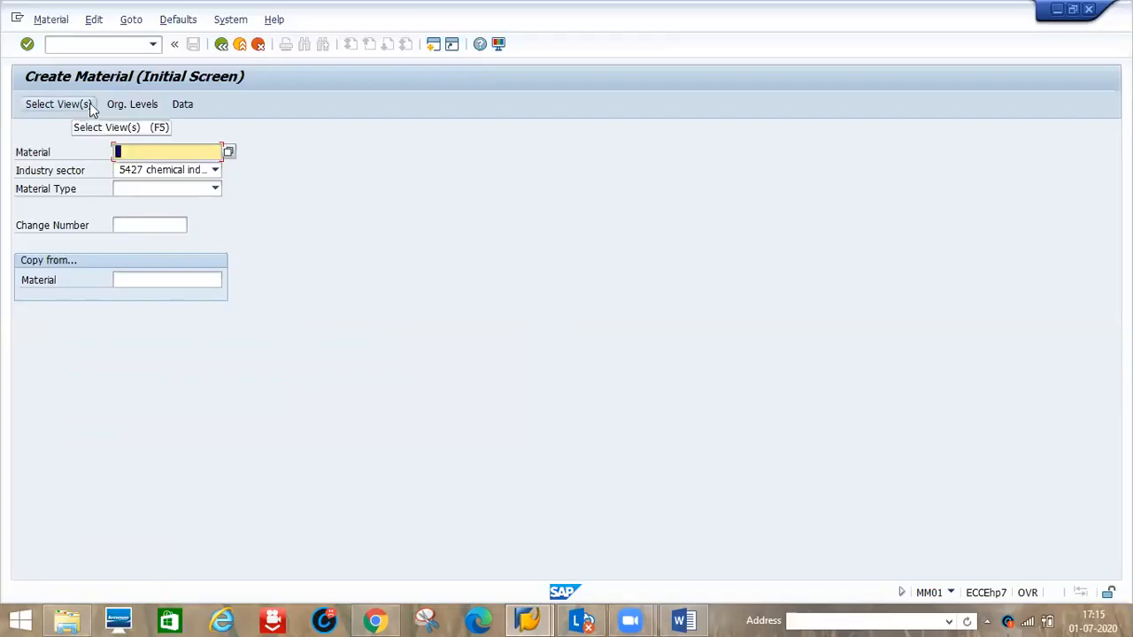
pyautogui.write('h')
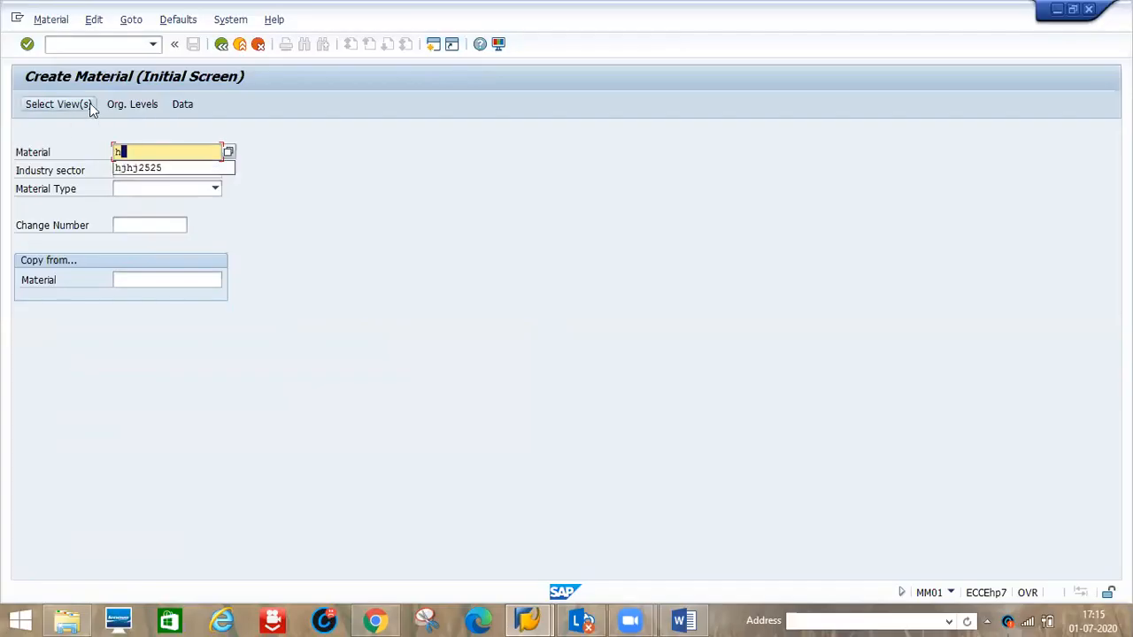
pyautogui.press('BackSpace')
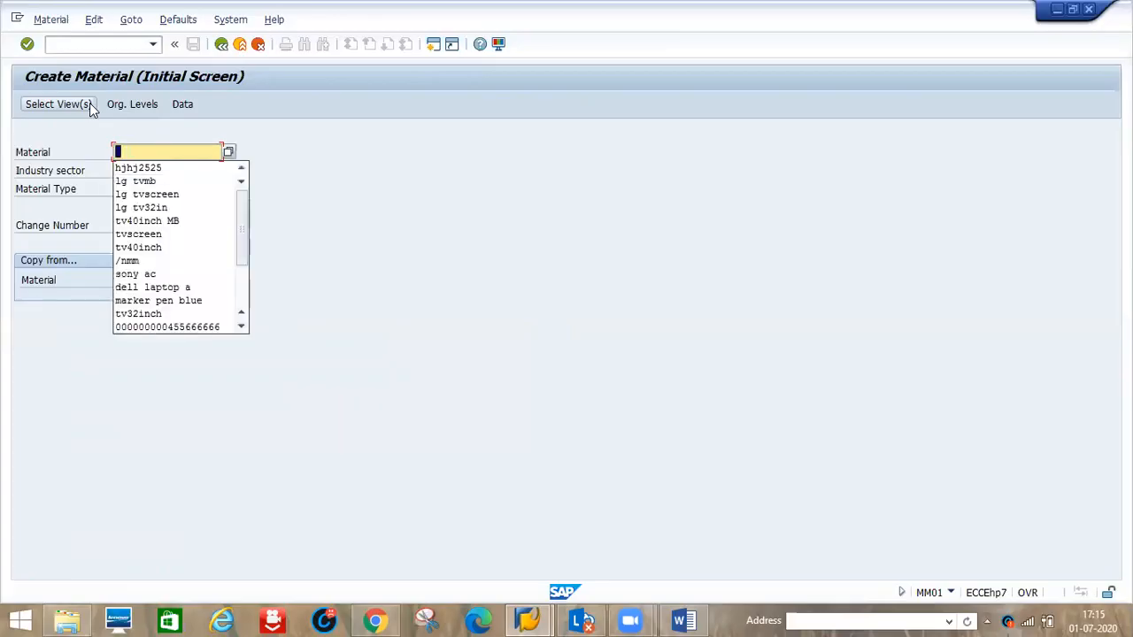
pyautogui.click(91, 98)
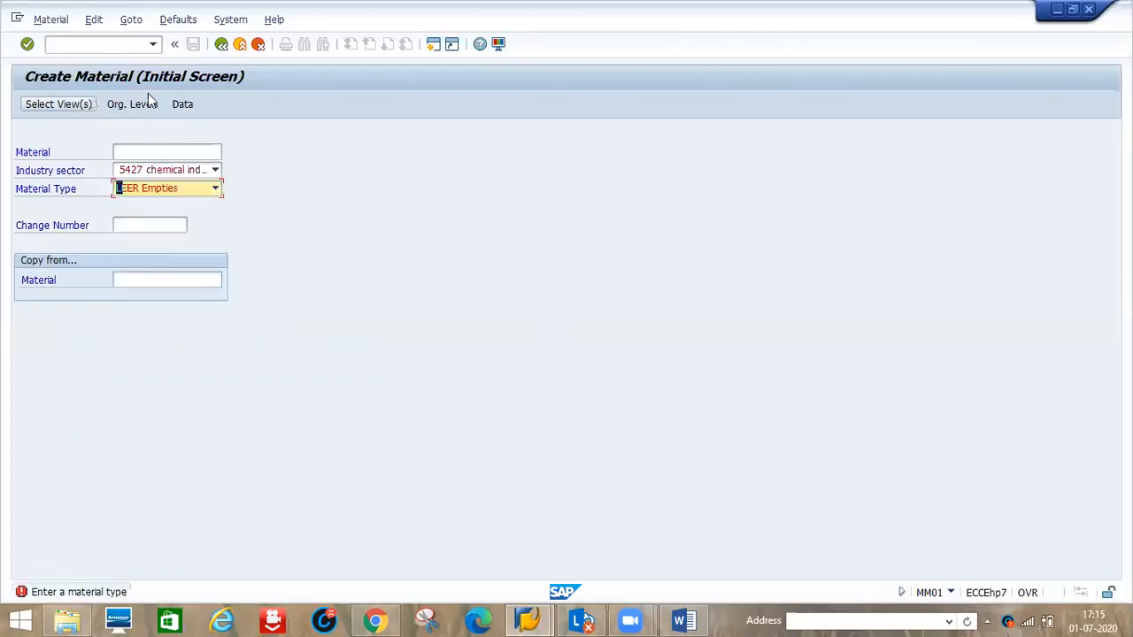
# - Enter the material lgtv 53inch with industry sector M Mechanical Engineering and material type D1P2 d123 Finished Material, and continue to the view selection
pyautogui.click(177, 151)
pyautogui.write('lg')
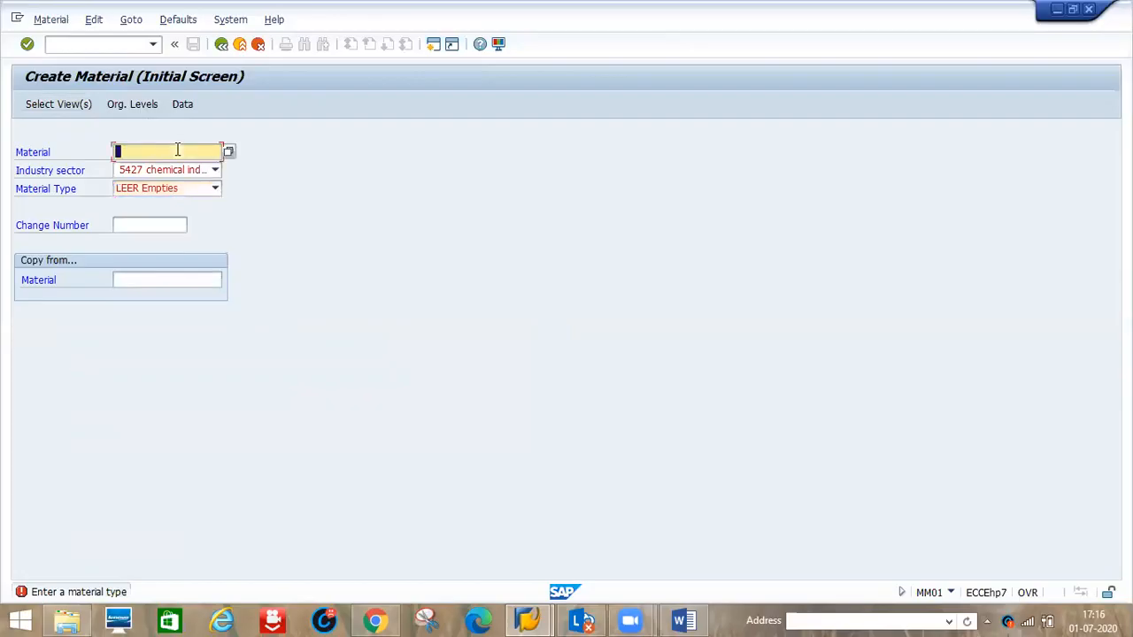
pyautogui.write('tv 53inch')
pyautogui.press('Tab')
pyautogui.press('m')
pyautogui.press('Tab')
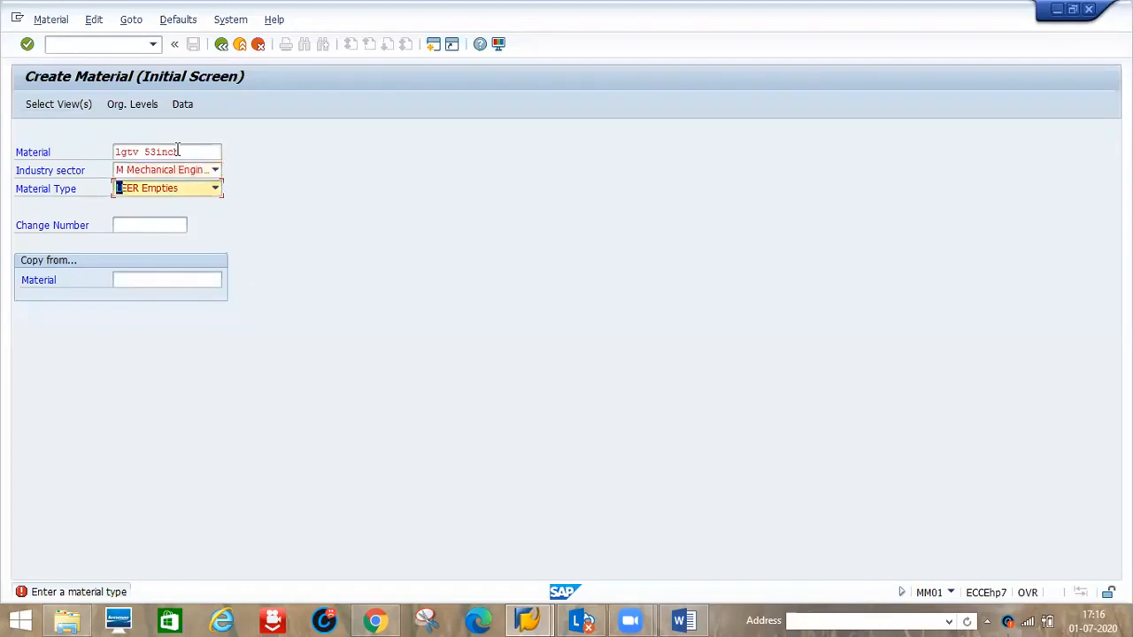
pyautogui.press('d')
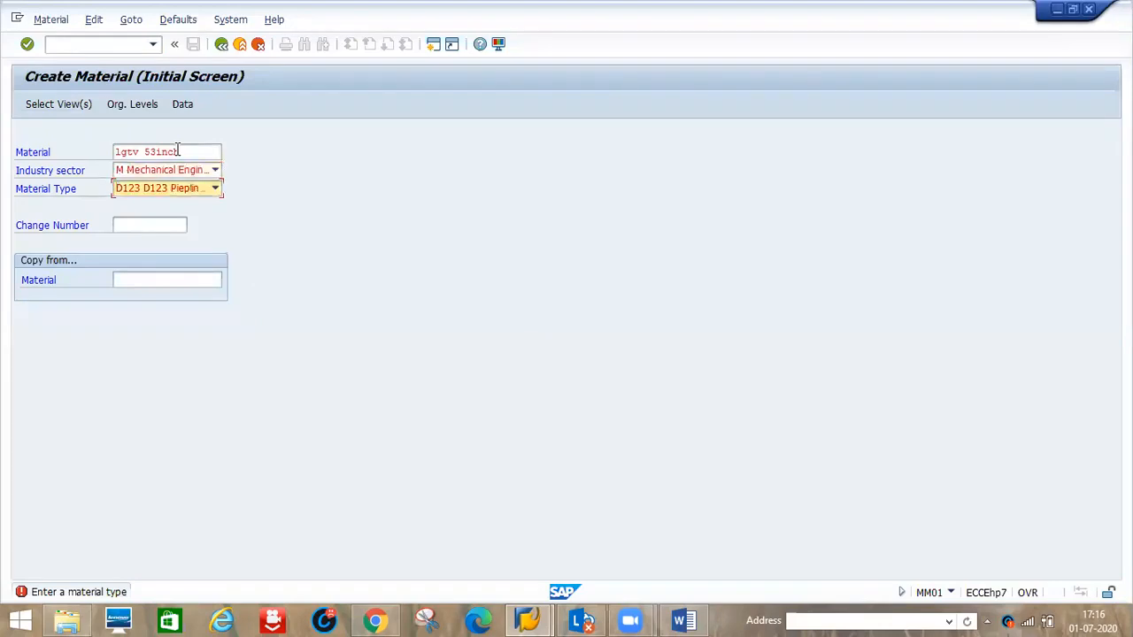
pyautogui.press('d')
pyautogui.press('d')
pyautogui.press('Return')
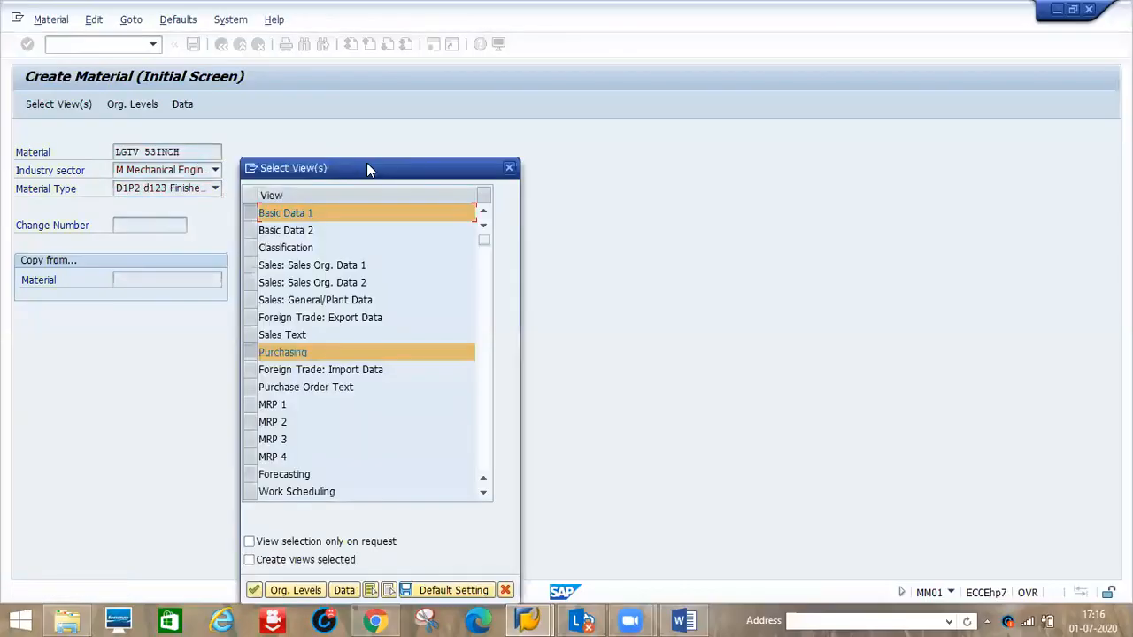
# - Accept the selected views and set the organizational levels to plant d1p1 and storage location D1S1
pyautogui.press('Return')
pyautogui.write('d1p1')
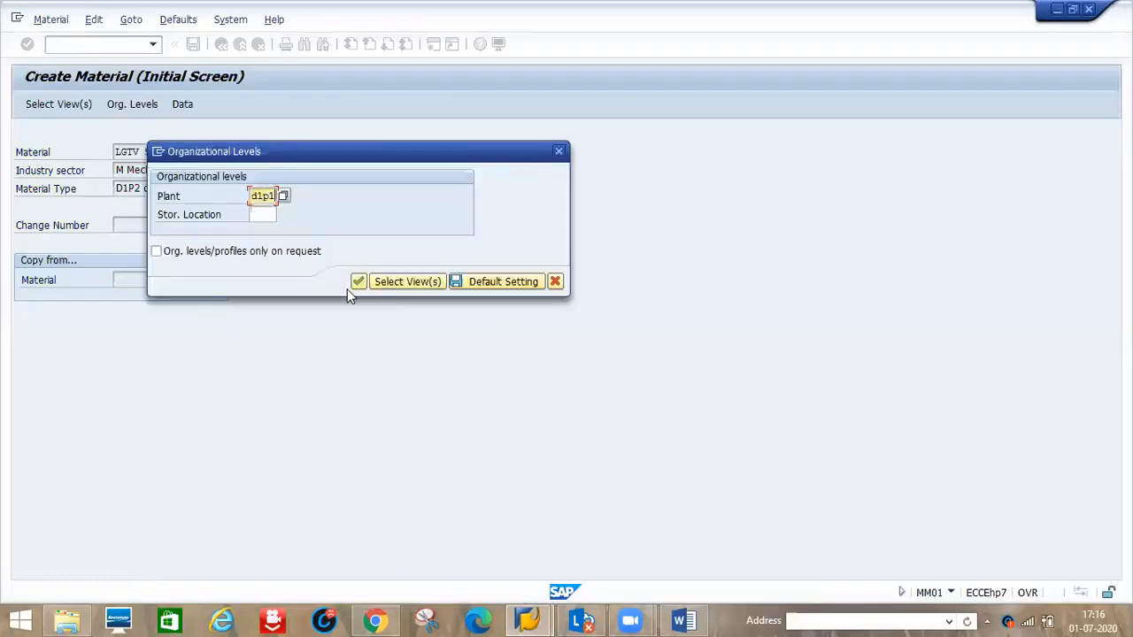
pyautogui.press('Tab')
pyautogui.write('1')
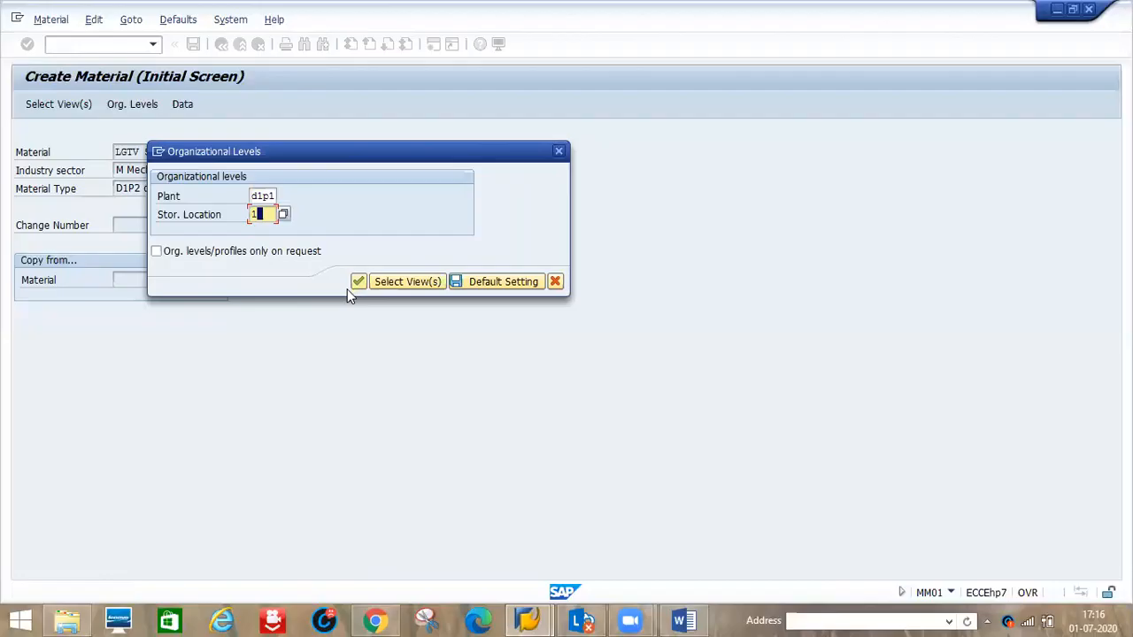
pyautogui.press('BackSpace')
pyautogui.write('d')
pyautogui.press('Down')
pyautogui.press('Return')
pyautogui.press('Return')
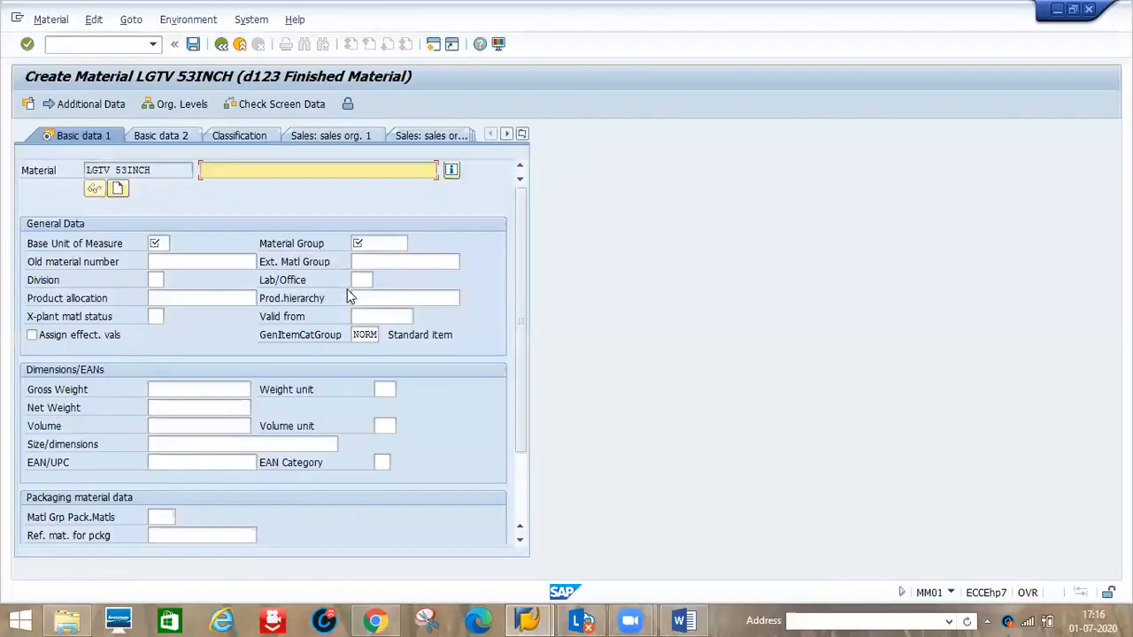
# - Fill in the basic data with description lgtv 53inch, base unit of measure pc and material group 0001
pyautogui.write('lgtv 53inch')
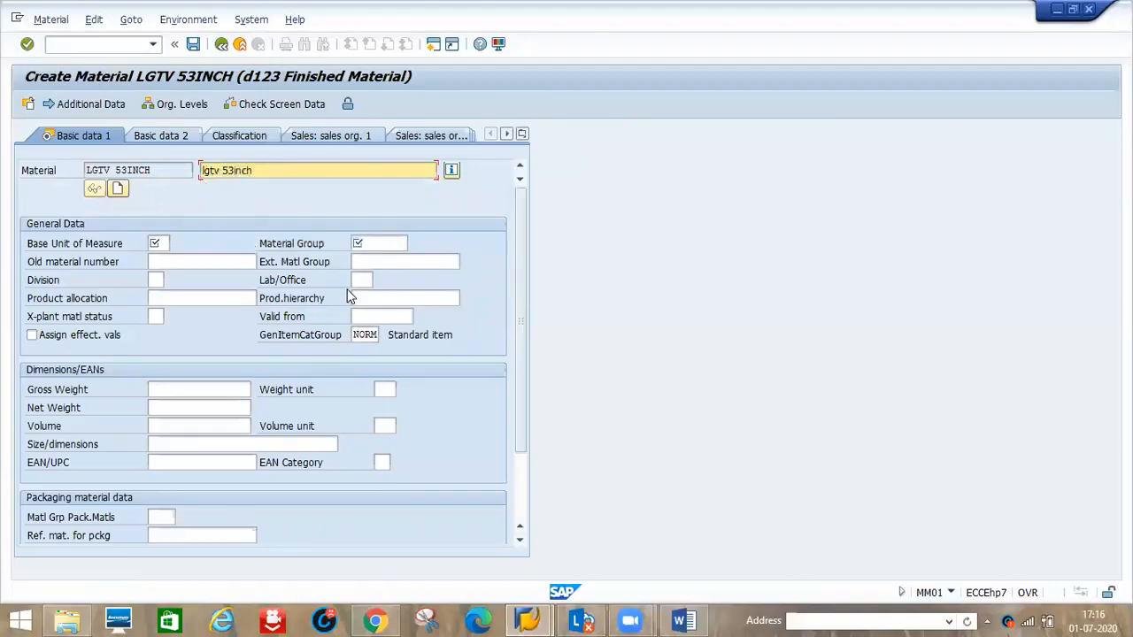
pyautogui.press('Tab')
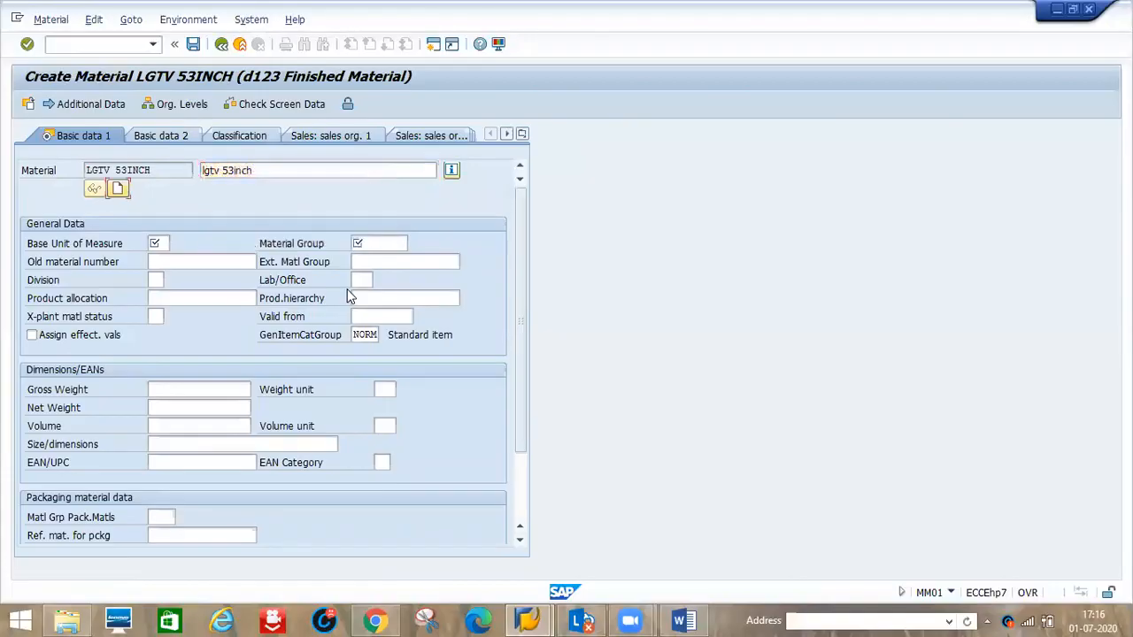
pyautogui.press('Tab')
pyautogui.write('pc')
pyautogui.press('Tab')
pyautogui.write('0001')
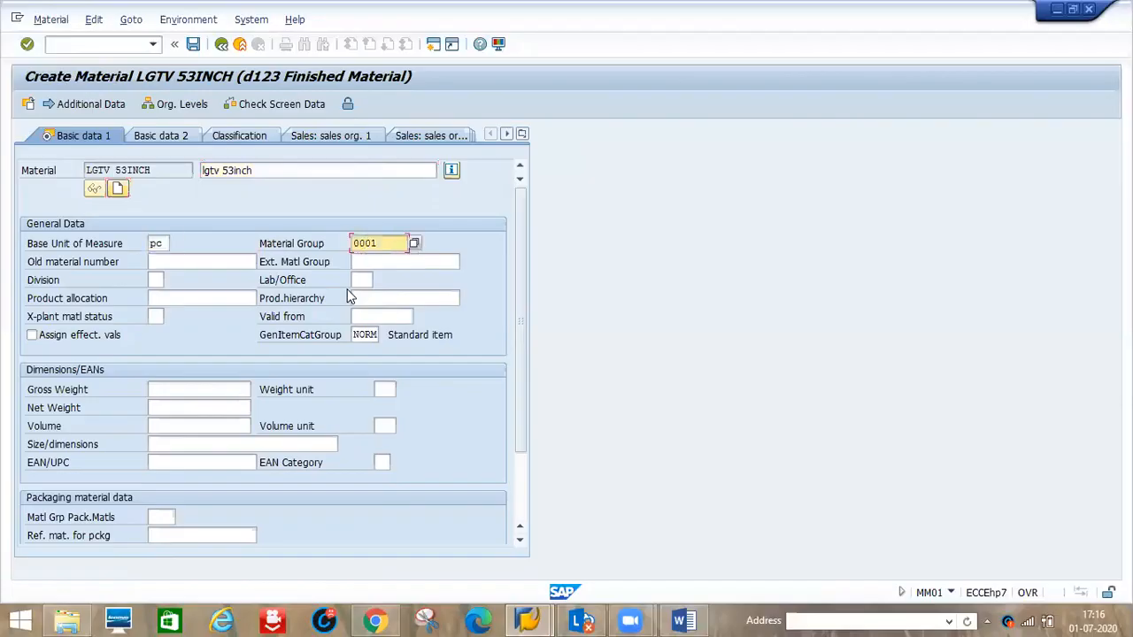
pyautogui.press('Return')
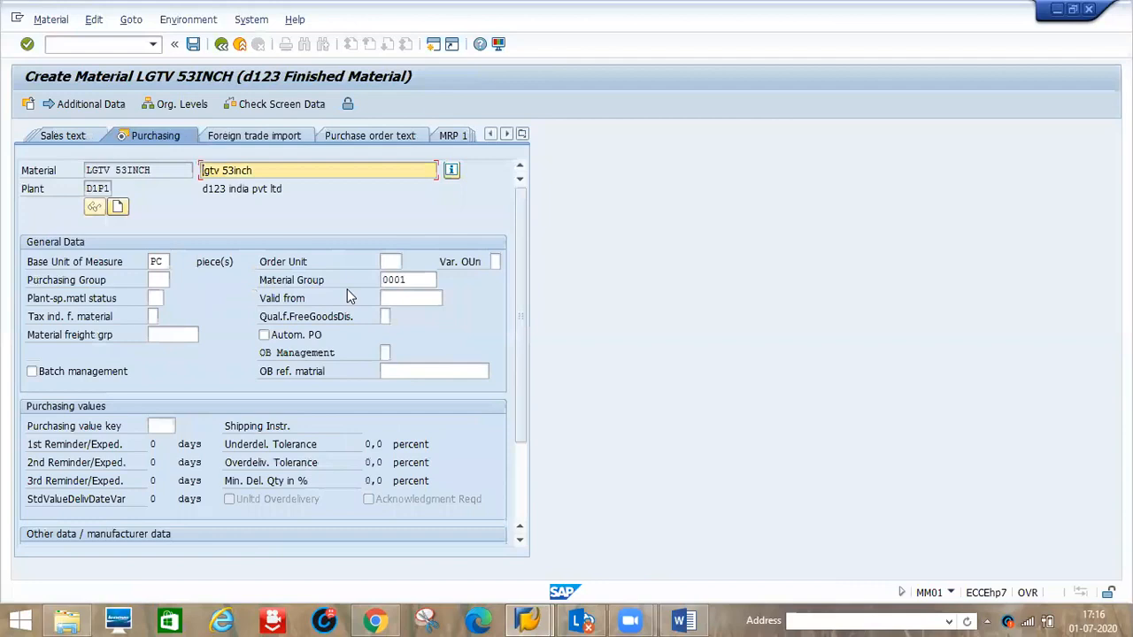
# - Set the purchasing group to 001 and continue past the plant storage data to the accounting view
pyautogui.click(156, 279)
pyautogui.write('001')
pyautogui.press('Return')
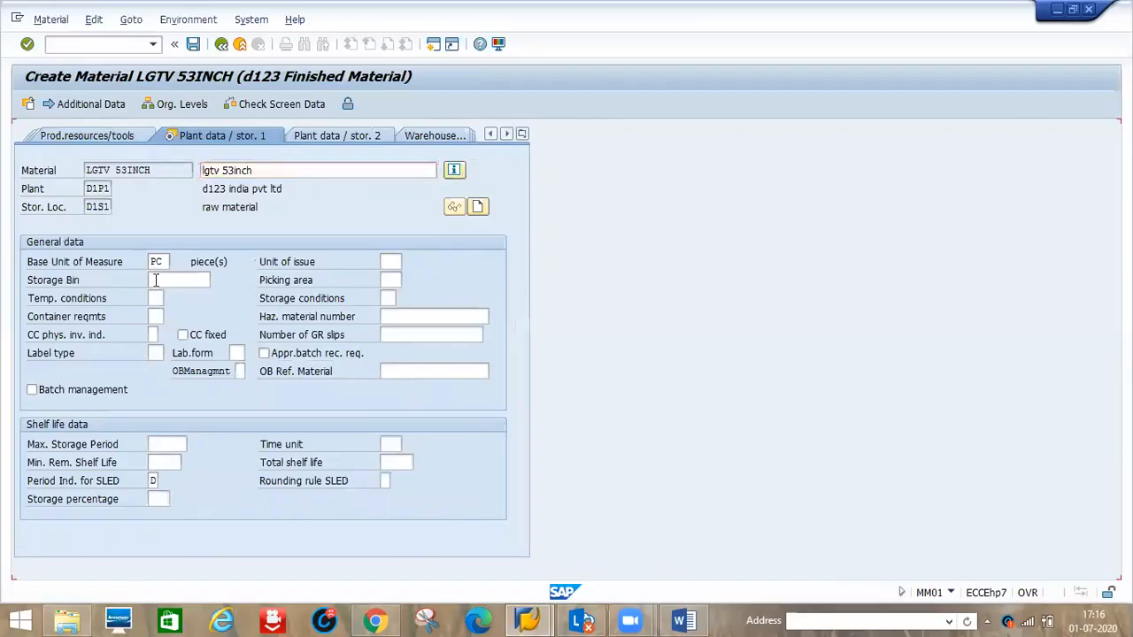
pyautogui.press('Return')
# - Set the valuation class to 7920 and the standard price to 50000, and save the material
pyautogui.click(154, 353)
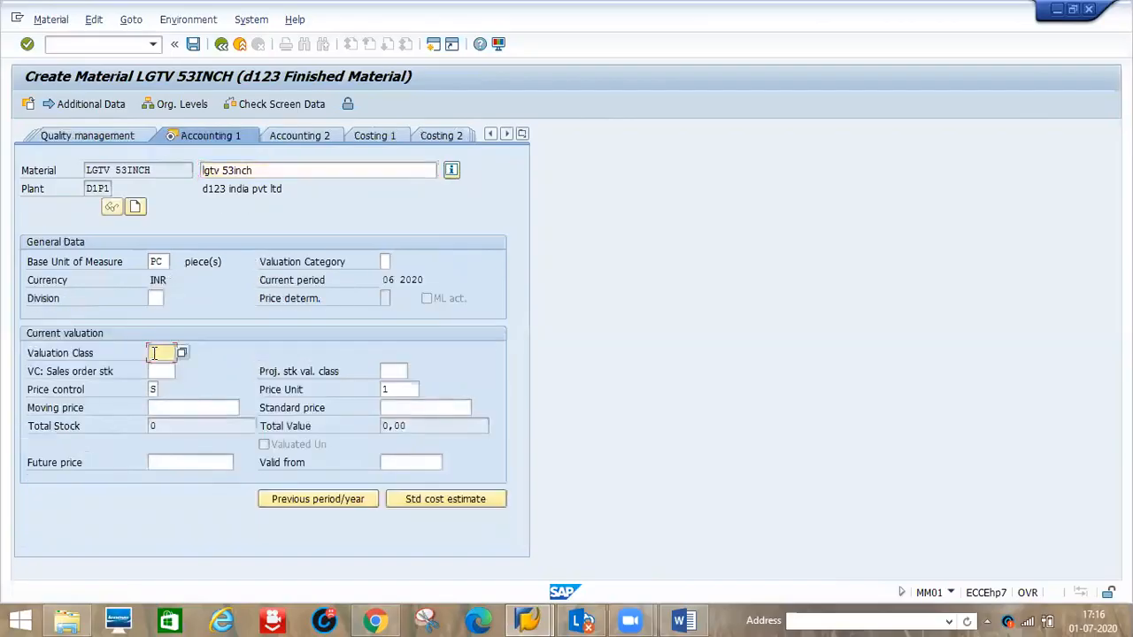
pyautogui.write('7920')
pyautogui.press('Tab')
pyautogui.press('Tab')
pyautogui.press('Tab')
pyautogui.press('Tab')
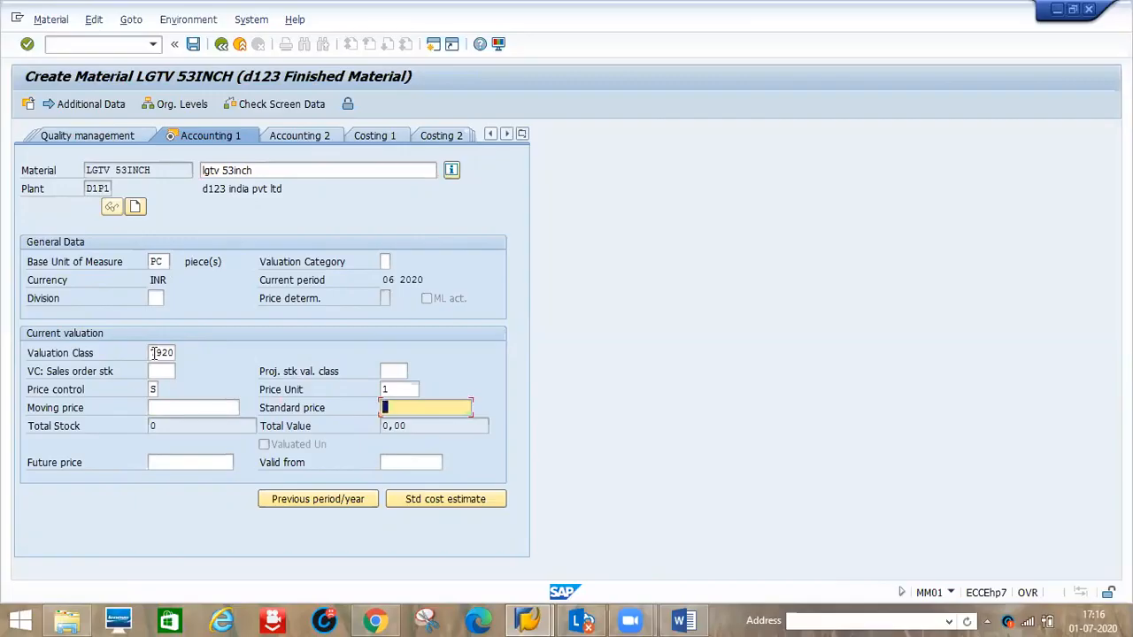
pyautogui.write('50000')
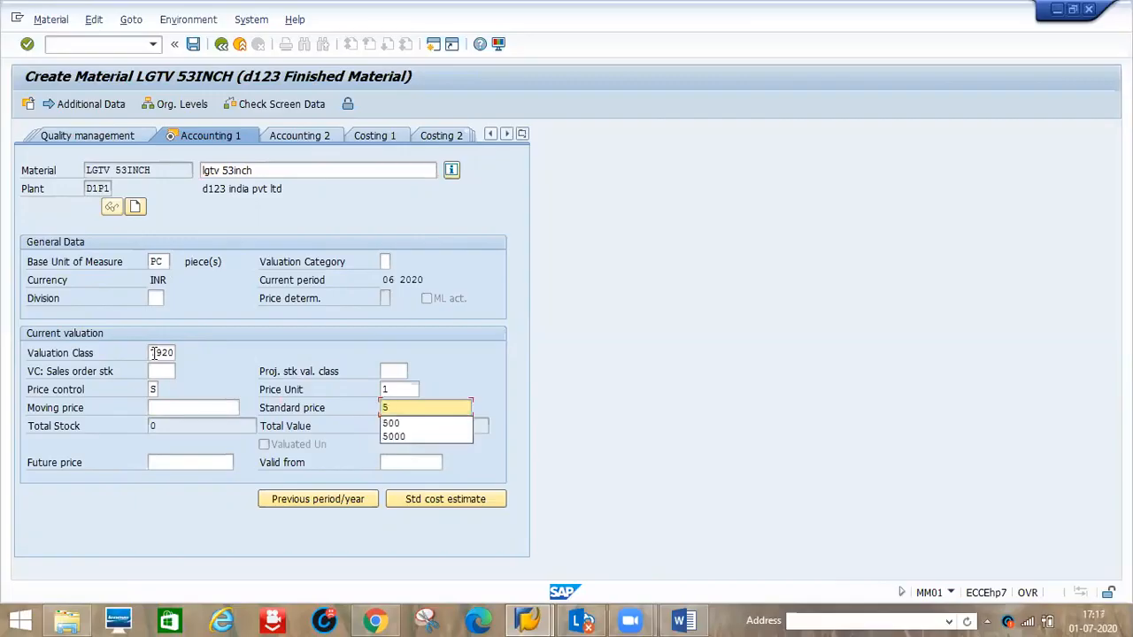
pyautogui.press('Return')
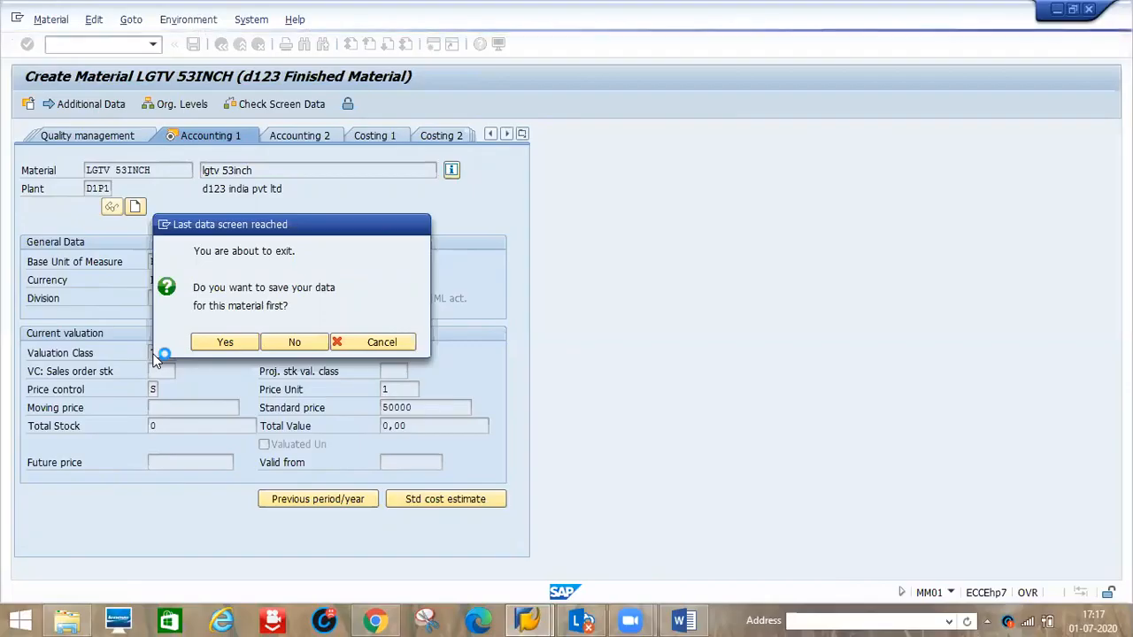
pyautogui.press('Return')
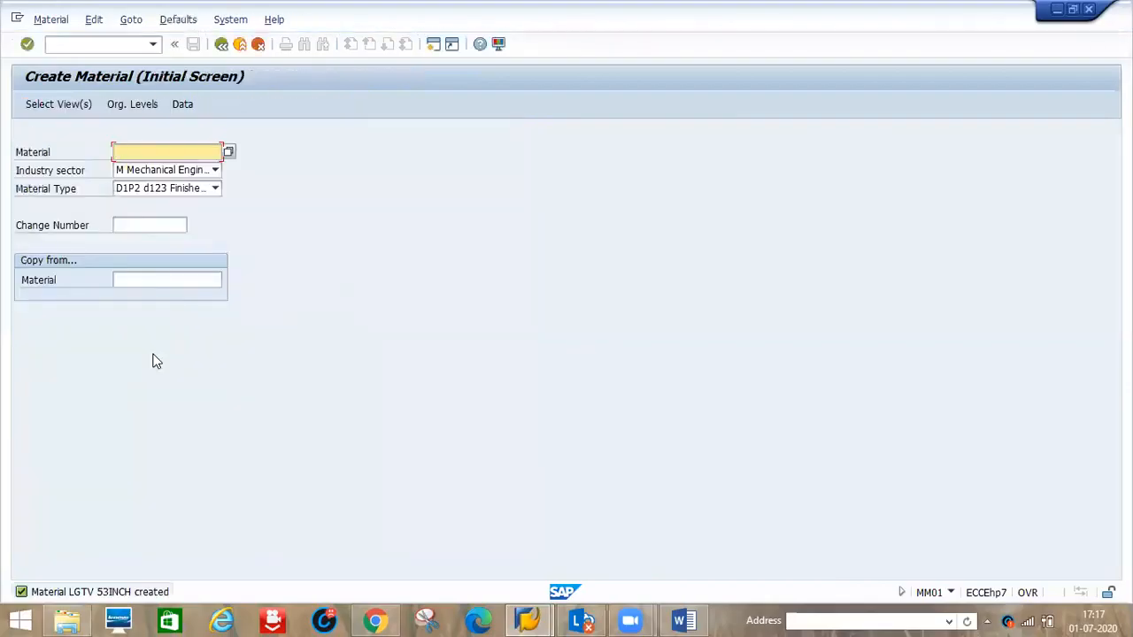
# - Check the vendor consignment process flow in the Word document and return to the SAP session
pyautogui.hotkey('alt', 'Tab')
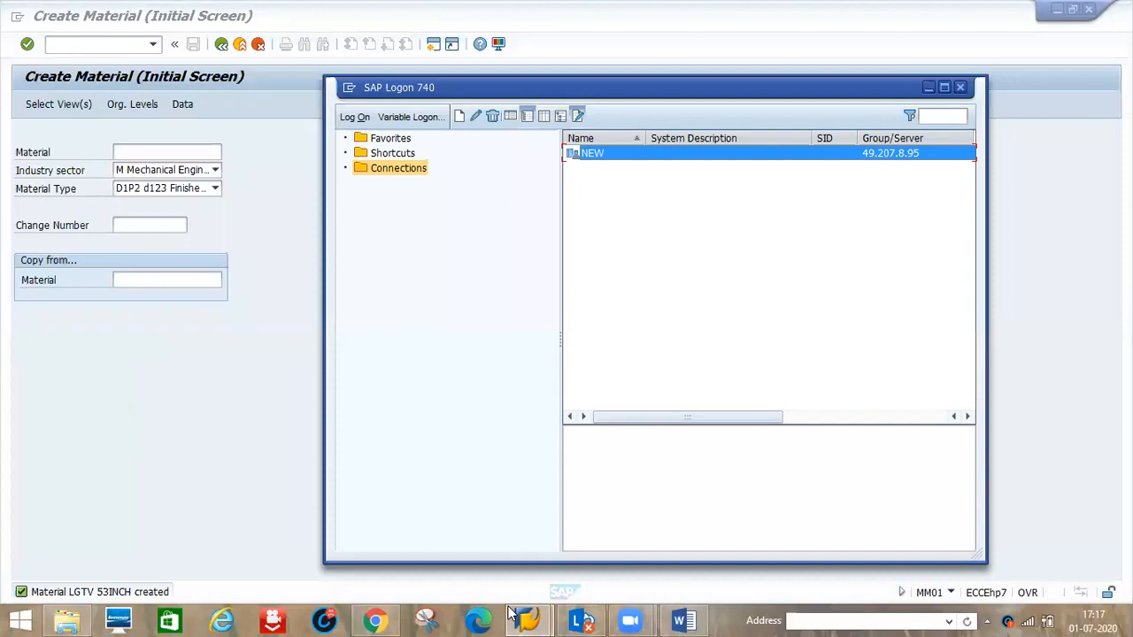
pyautogui.click(684, 620)
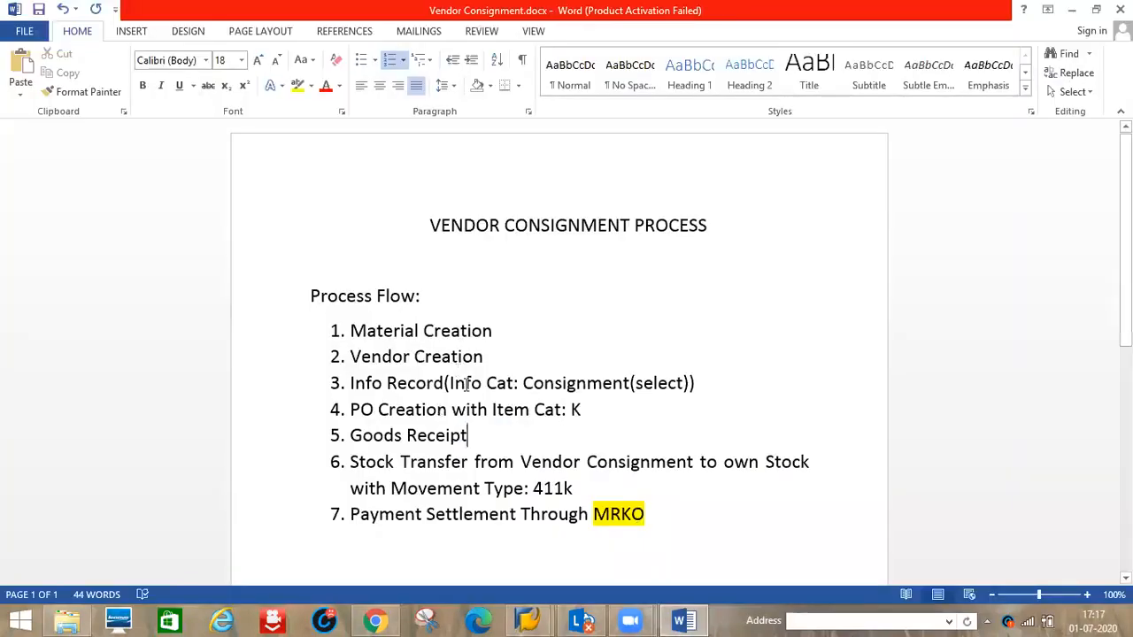
pyautogui.hotkey('alt', 'Tab')
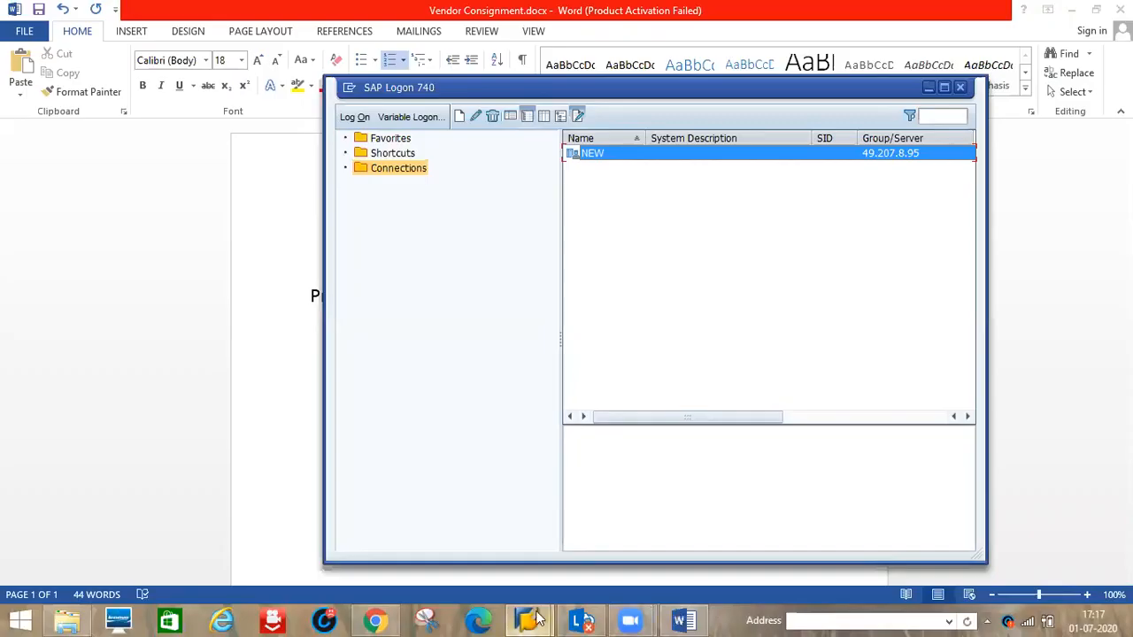
pyautogui.moveTo(537, 617)
pyautogui.click(568, 544)
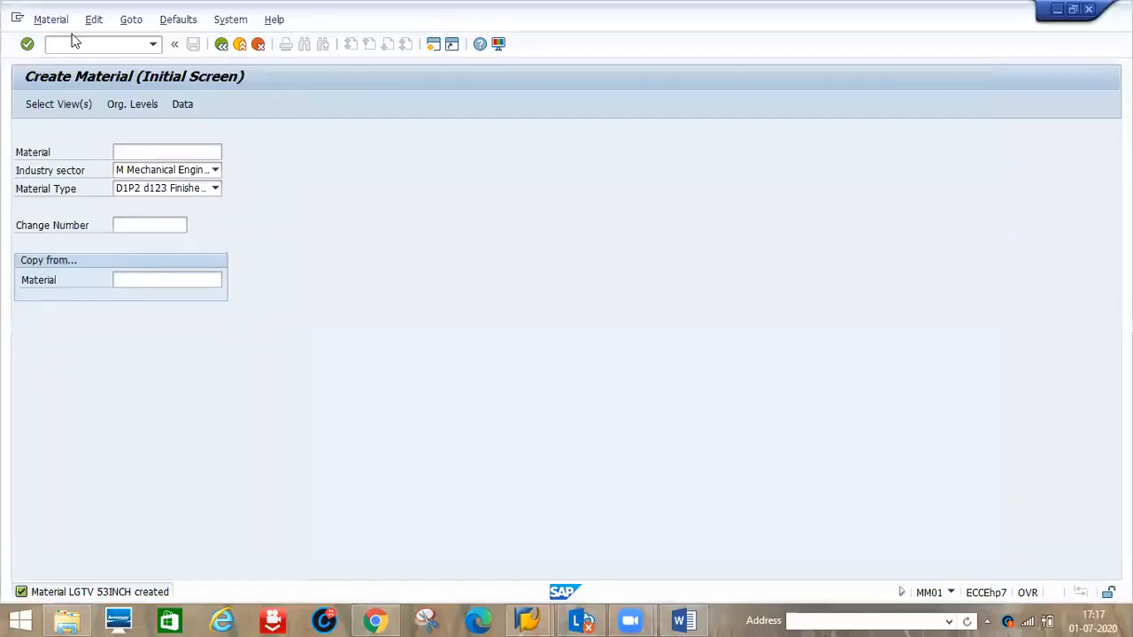
# - Start the Create Vendor transaction with /nxk01
pyautogui.click(61, 44)
pyautogui.write('/nxk')
pyautogui.write('1')
pyautogui.press('Return')
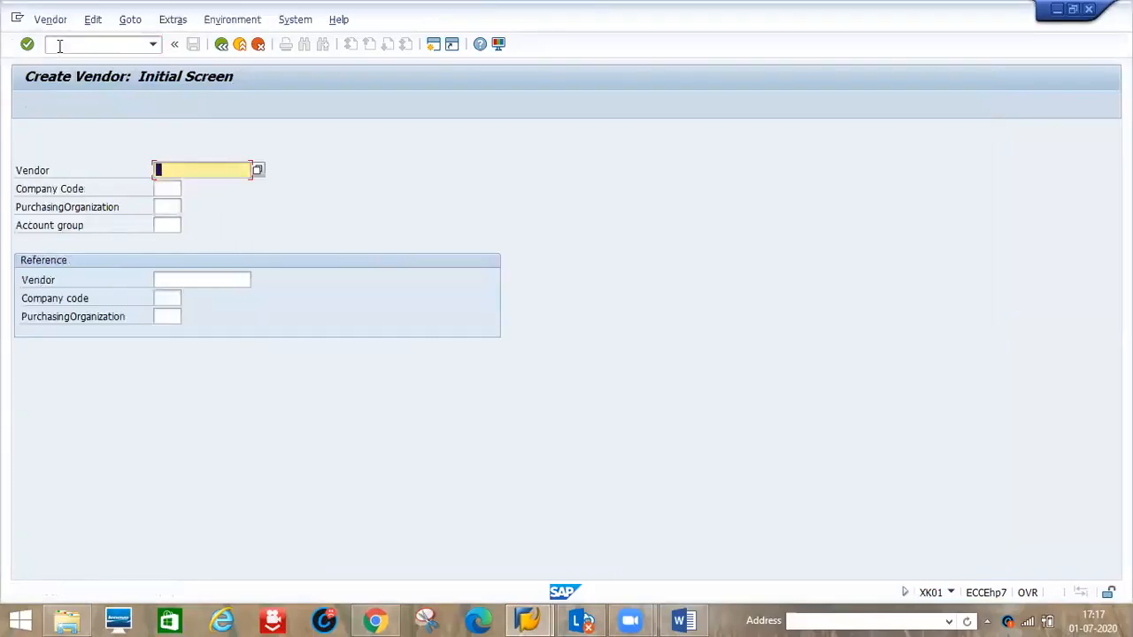
# - Enter company code d123, purchasing organization d123 and account group 0001 for the new vendor
pyautogui.press('Tab')
pyautogui.write('4123')
pyautogui.press('Tab')
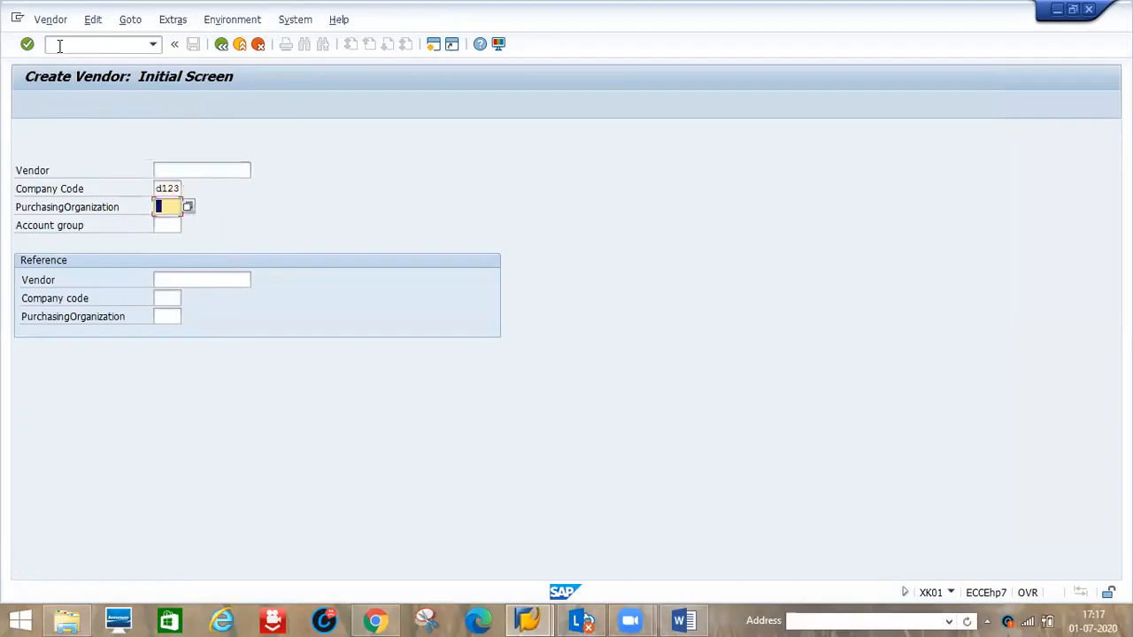
pyautogui.write('4123')
pyautogui.press('Tab')
pyautogui.write('0001')
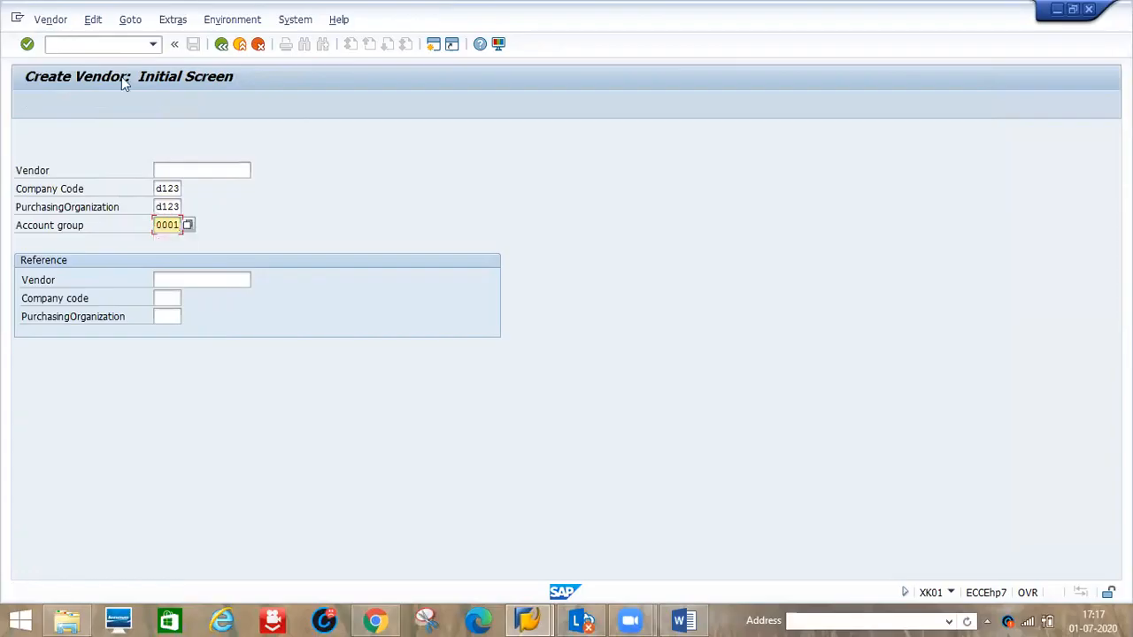
# - Try to create the vendor with lg vendor as its vendor number
pyautogui.click(166, 170)
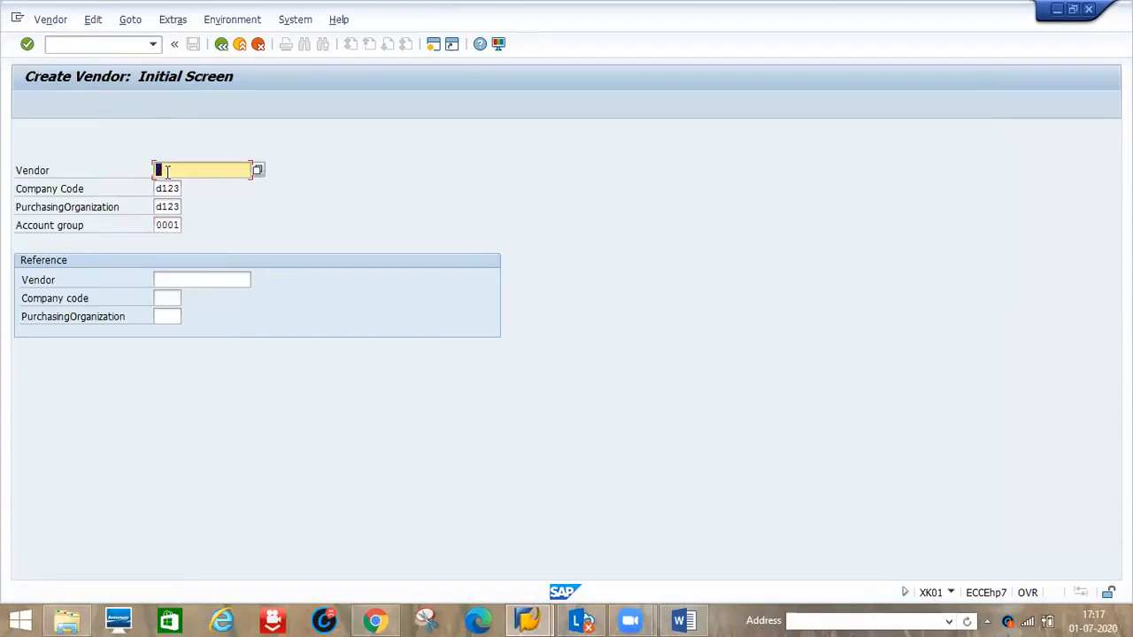
pyautogui.write('1st vendor')
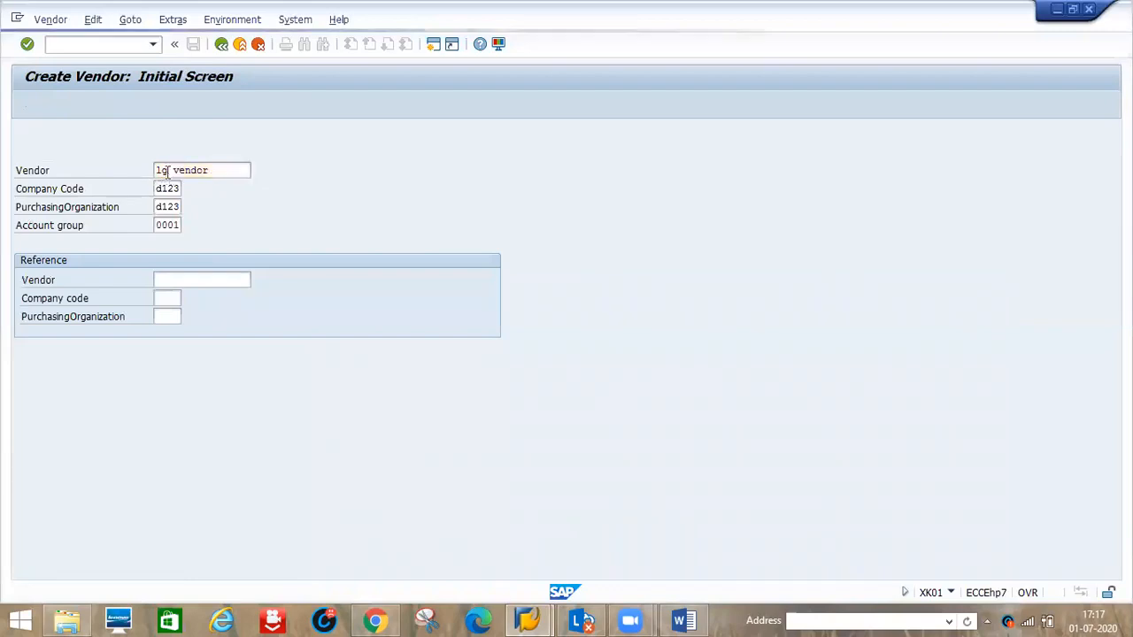
pyautogui.press('Return')
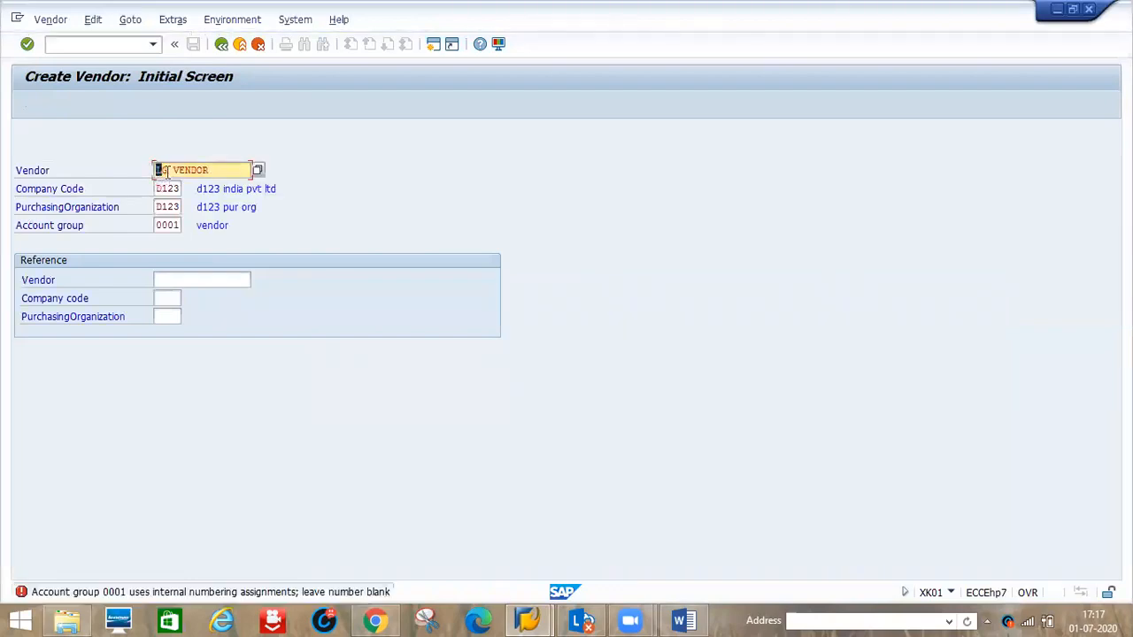
# - Clear the vendor number and continue to the vendor's address data
pyautogui.click(224, 170)
pyautogui.press('BackSpace')
pyautogui.press('BackSpace')
pyautogui.press('BackSpace')
pyautogui.press('BackSpace')
pyautogui.press('BackSpace')
pyautogui.press('BackSpace')
pyautogui.press('BackSpace')
pyautogui.press('BackSpace')
pyautogui.press('BackSpace')
pyautogui.press('BackSpace')
pyautogui.press('Return')
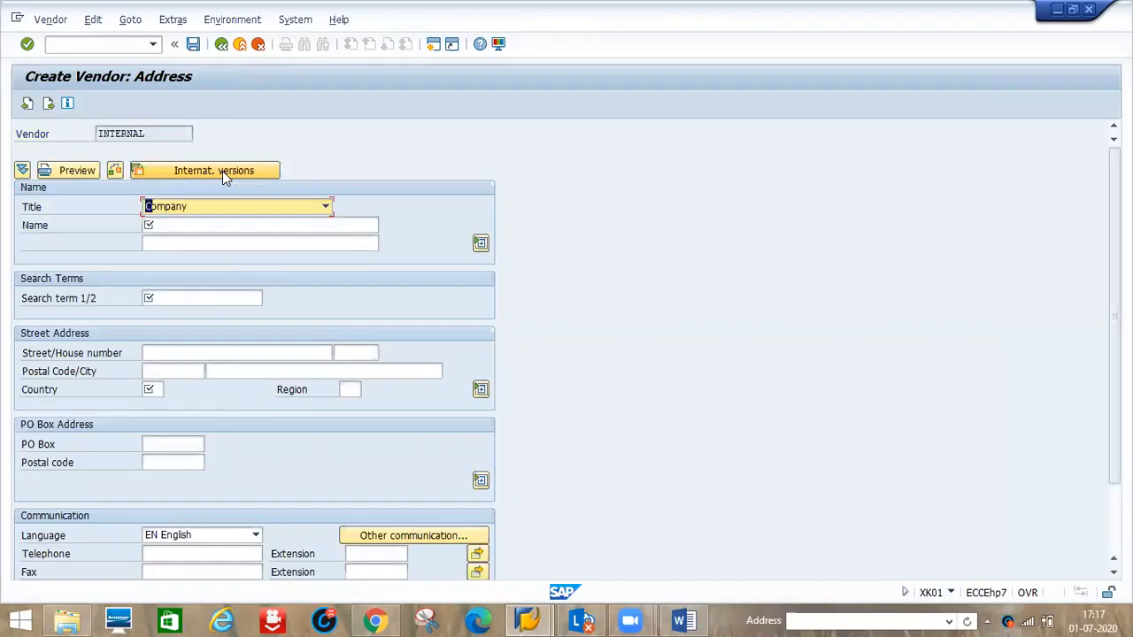
# - Enter the vendor name lg Vendor India pvt ltd and the search term lg vendor
pyautogui.press('Tab')
pyautogui.write('Ig Vendor Inid')
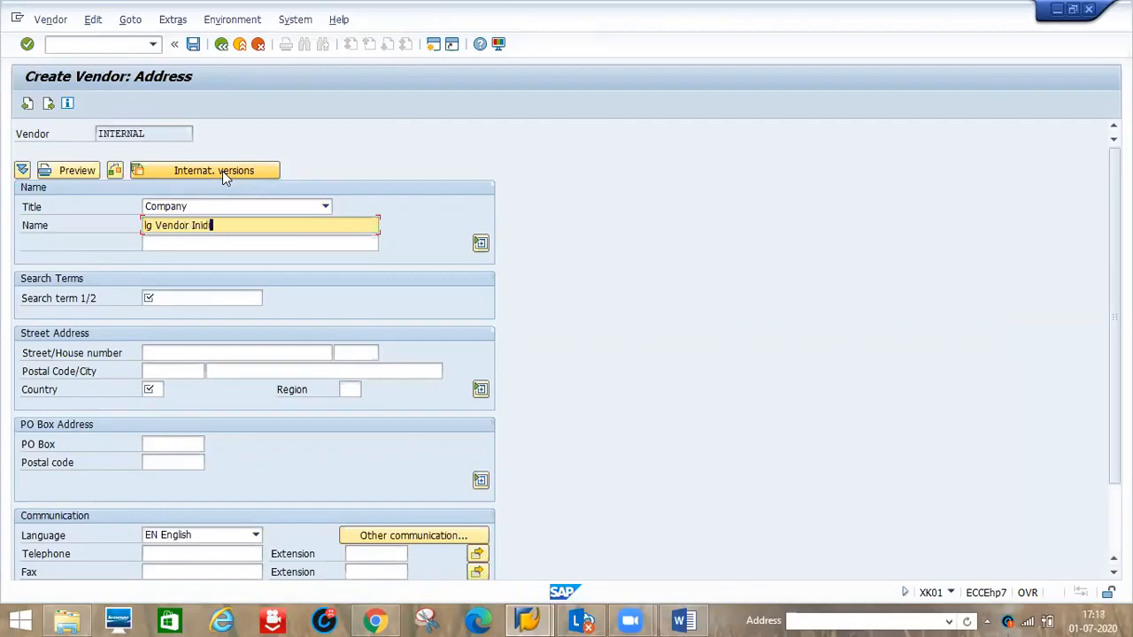
pyautogui.press('BackSpace')
pyautogui.press('BackSpace')
pyautogui.write('dia pvt ltd')
pyautogui.press('Tab')
pyautogui.press('Tab')
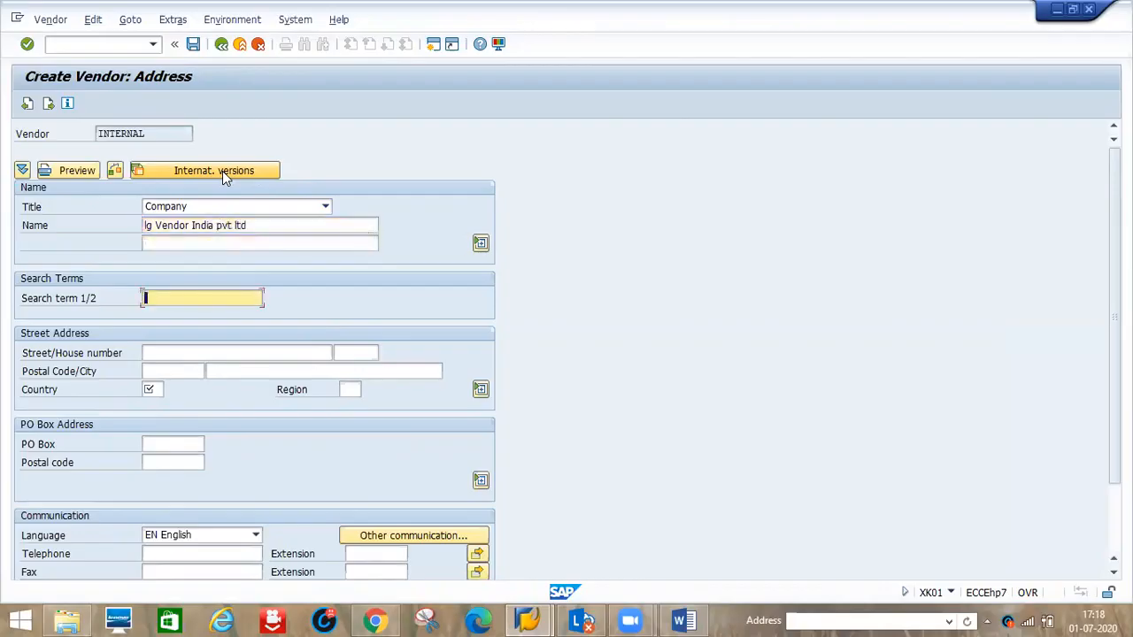
pyautogui.write('lg')
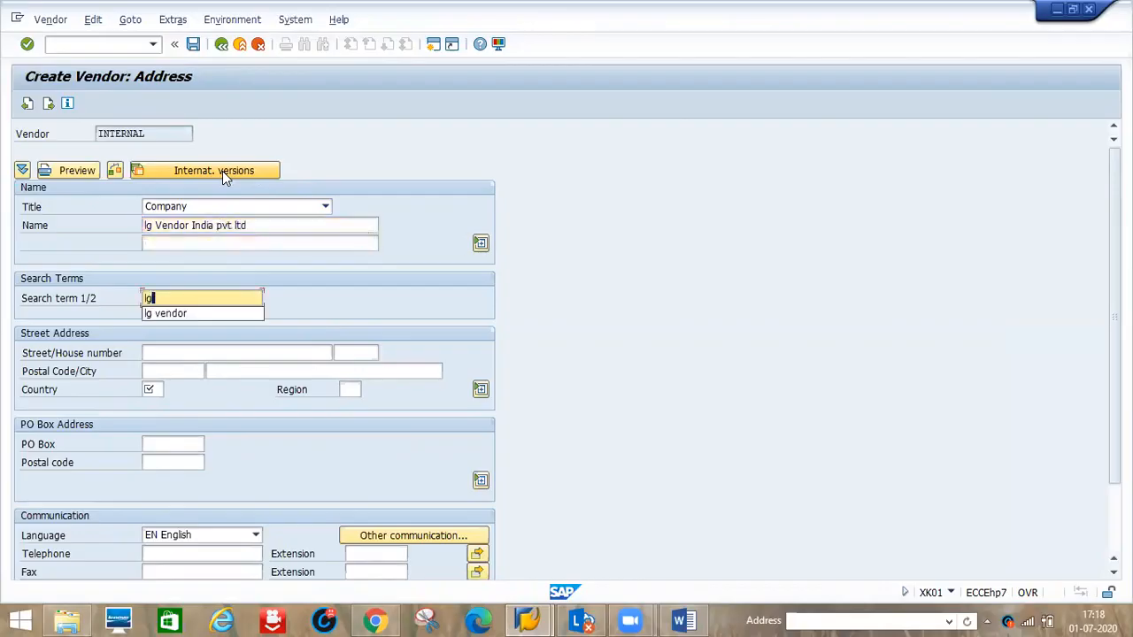
pyautogui.click(180, 315)
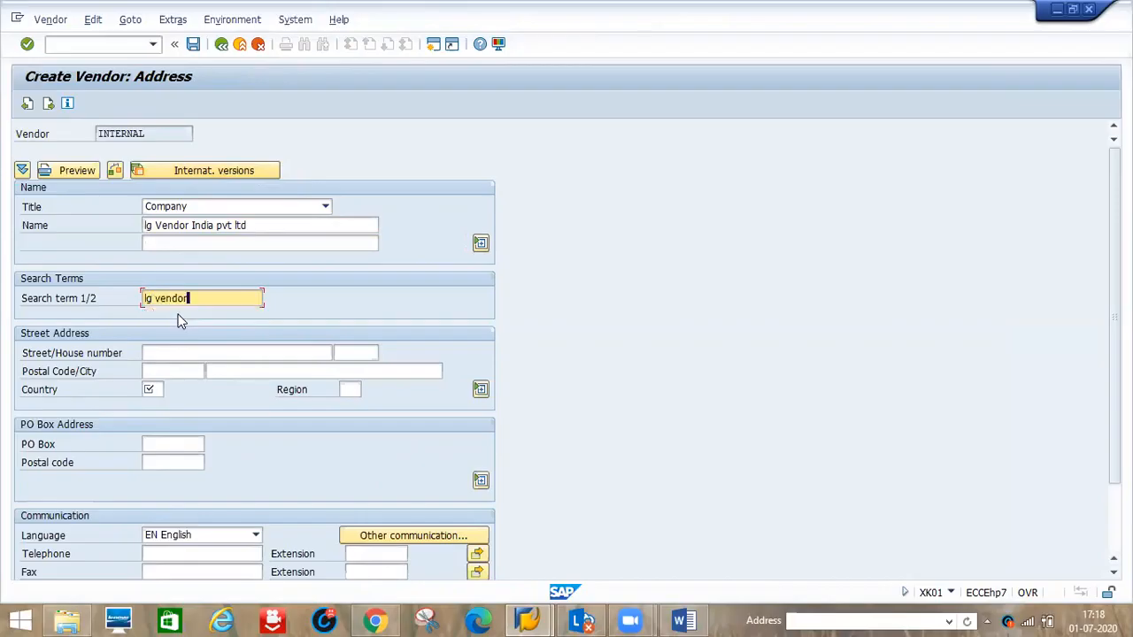
# - Set the vendor's country to IN, submit the address data and dismiss the duplicate-address notice
pyautogui.click(161, 390)
pyautogui.write('in')
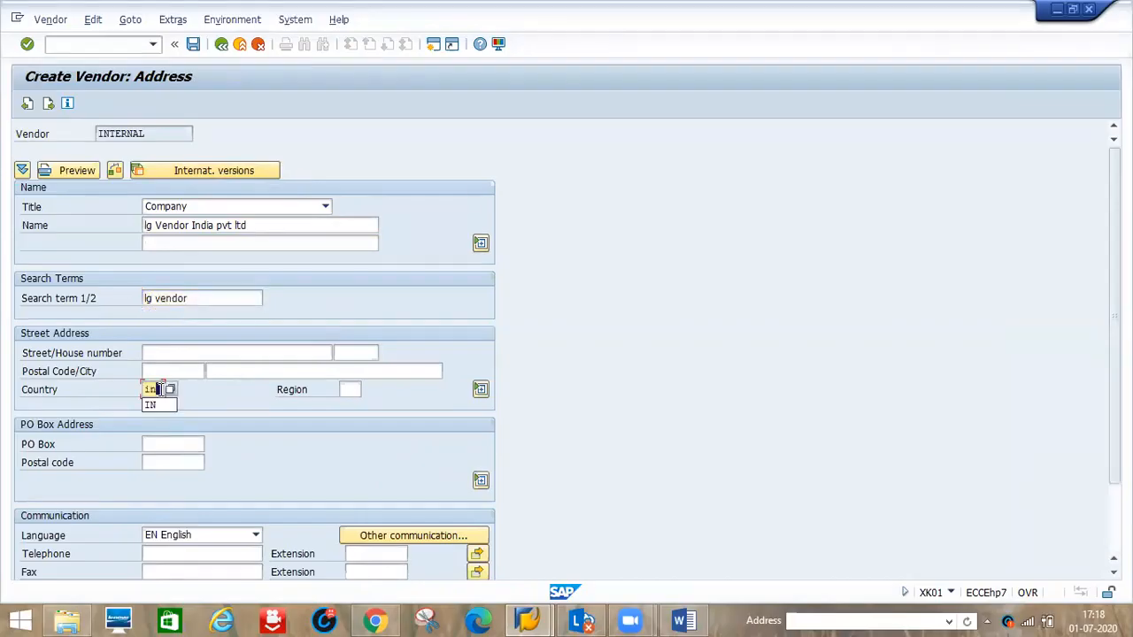
pyautogui.press('Return')
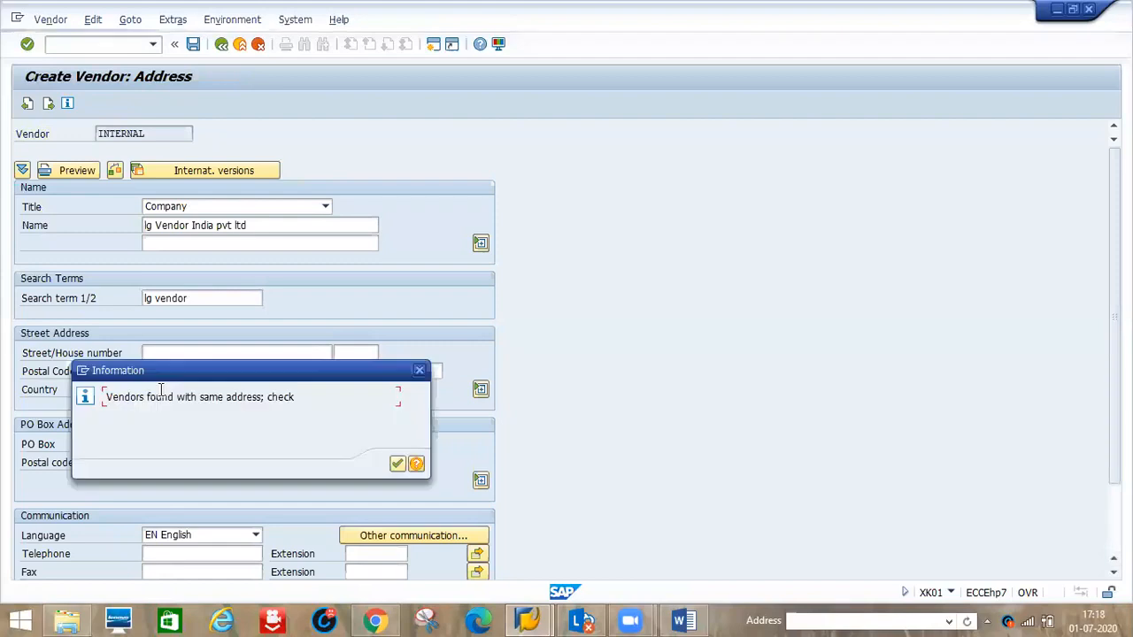
pyautogui.click(422, 372)
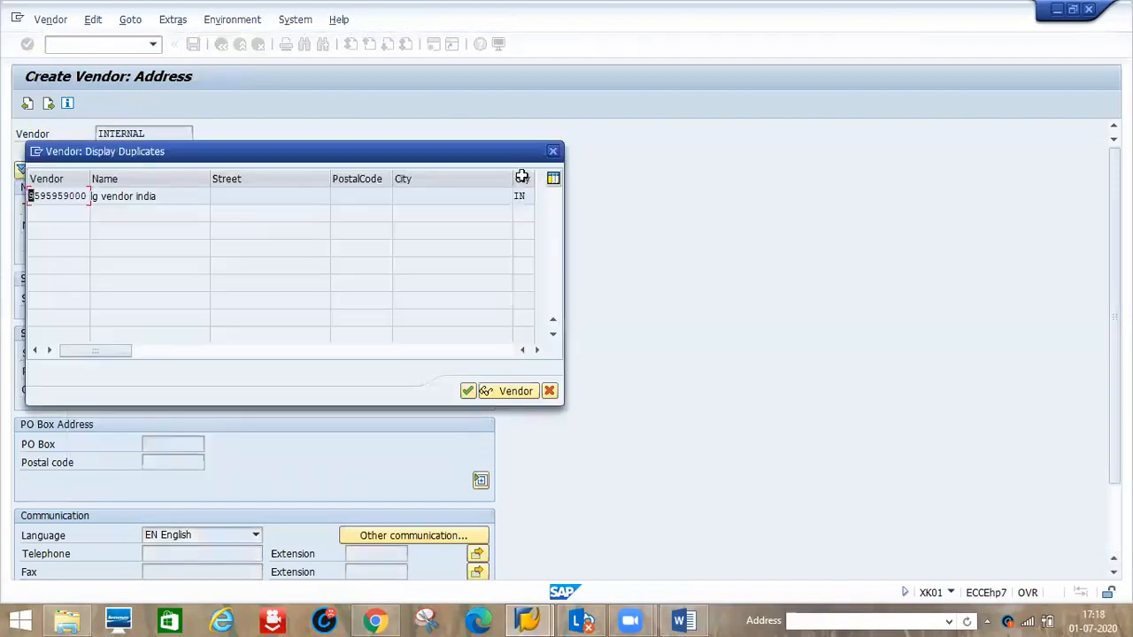
# - Dismiss the duplicate vendors list and change the vendor name to lg Blr Vendor
pyautogui.click(553, 152)
pyautogui.press('BackSpace')
pyautogui.press('BackSpace')
pyautogui.press('BackSpace')
pyautogui.press('BackSpace')
pyautogui.press('BackSpace')
pyautogui.press('BackSpace')
pyautogui.press('BackSpace')
pyautogui.press('BackSpace')
pyautogui.press('BackSpace')
pyautogui.press('BackSpace')
pyautogui.press('BackSpace')
pyautogui.press('BackSpace')
pyautogui.press('BackSpace')
pyautogui.press('BackSpace')
pyautogui.press('BackSpace')
pyautogui.press('BackSpace')
pyautogui.press('BackSpace')
pyautogui.press('BackSpace')
pyautogui.press('BackSpace')
pyautogui.press('BackSpace')
pyautogui.write('Blr')
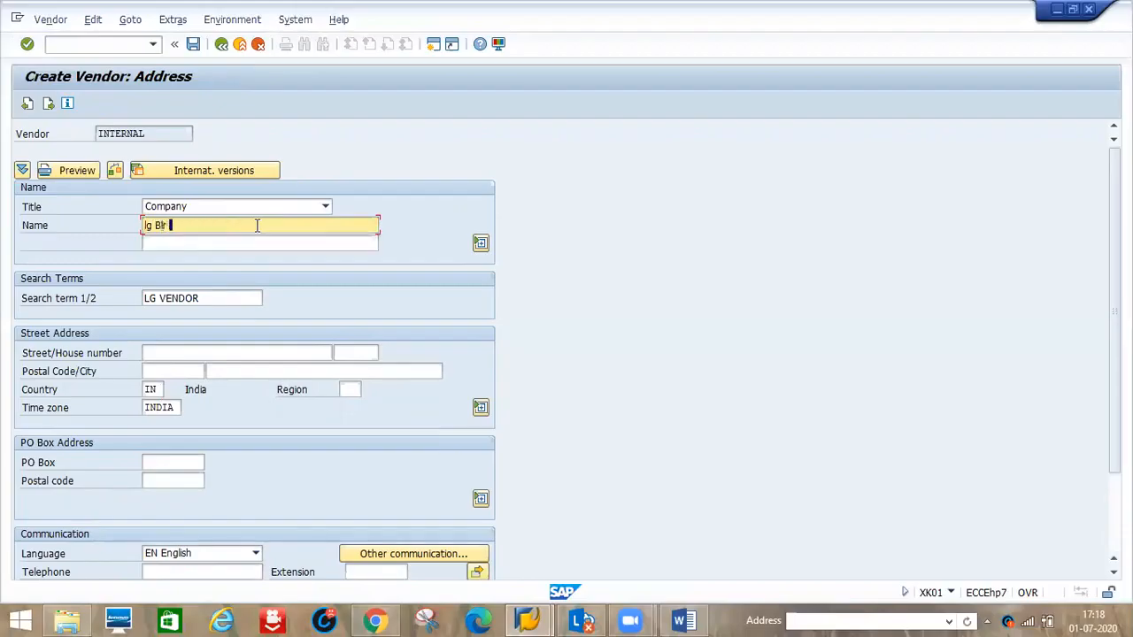
pyautogui.write(' Vendor')
pyautogui.press('Tab')
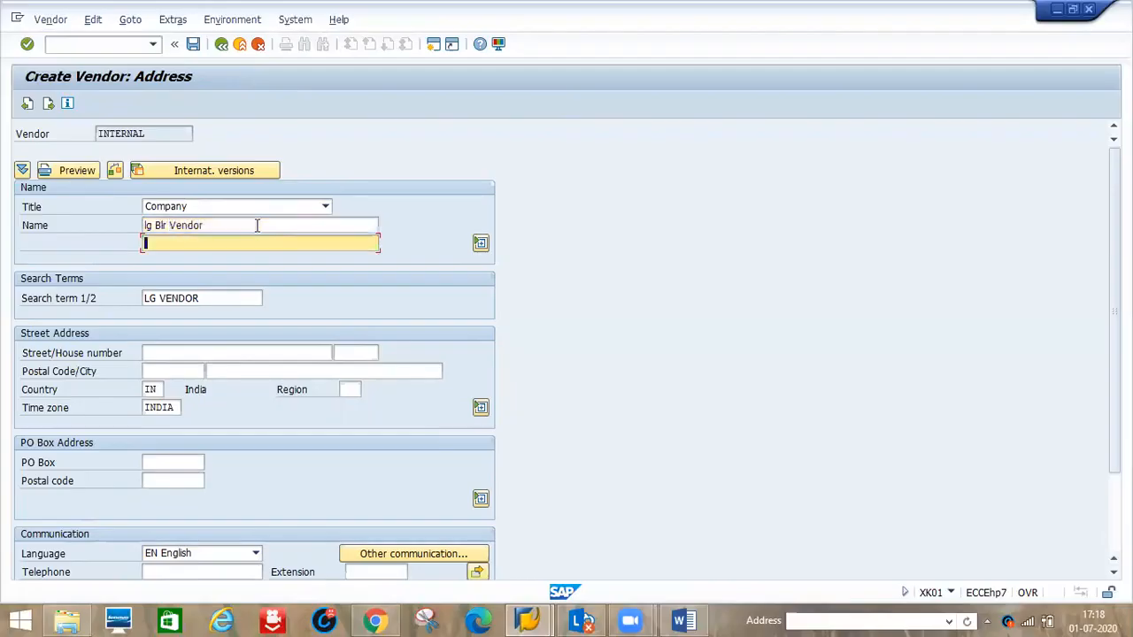
# - Submit the address data and pass the control and contact person screens unfilled to reach the accounting information
pyautogui.press('Return')
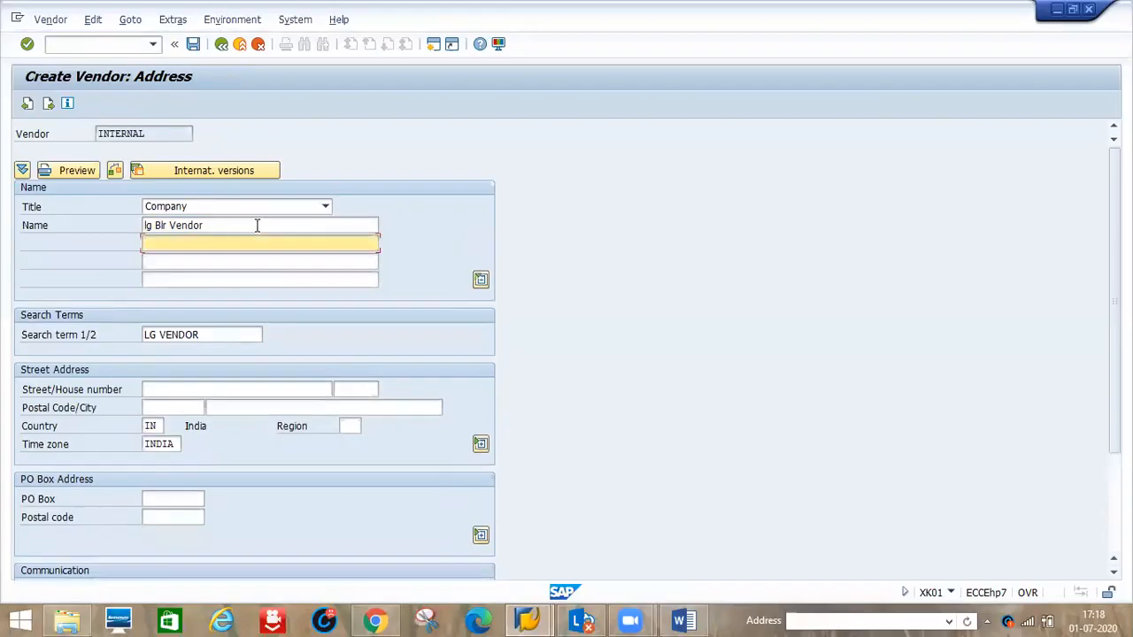
pyautogui.press('Return')
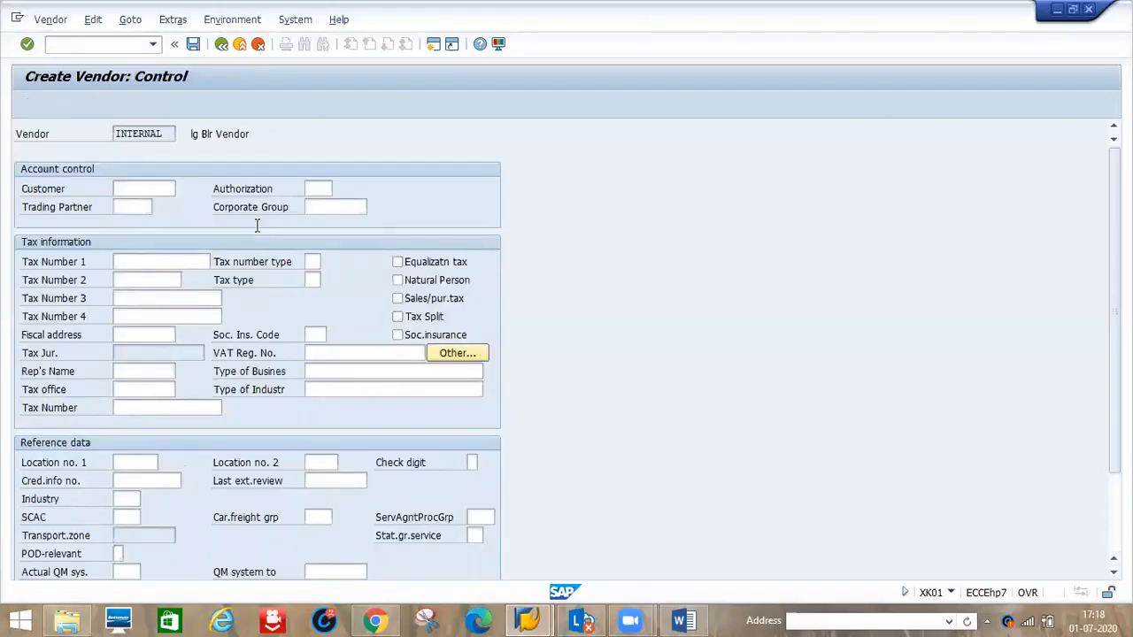
pyautogui.press('Return')
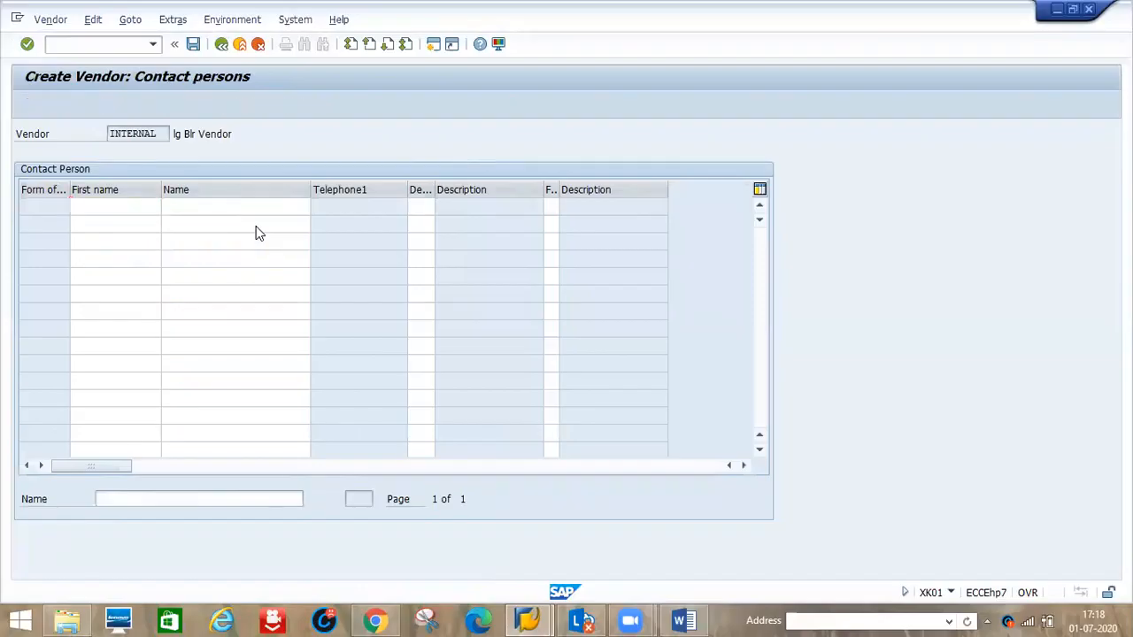
pyautogui.press('Return')
# - Set the reconciliation account to 151000 and the cash management group to a1, and continue to the payment transactions
pyautogui.write('151')
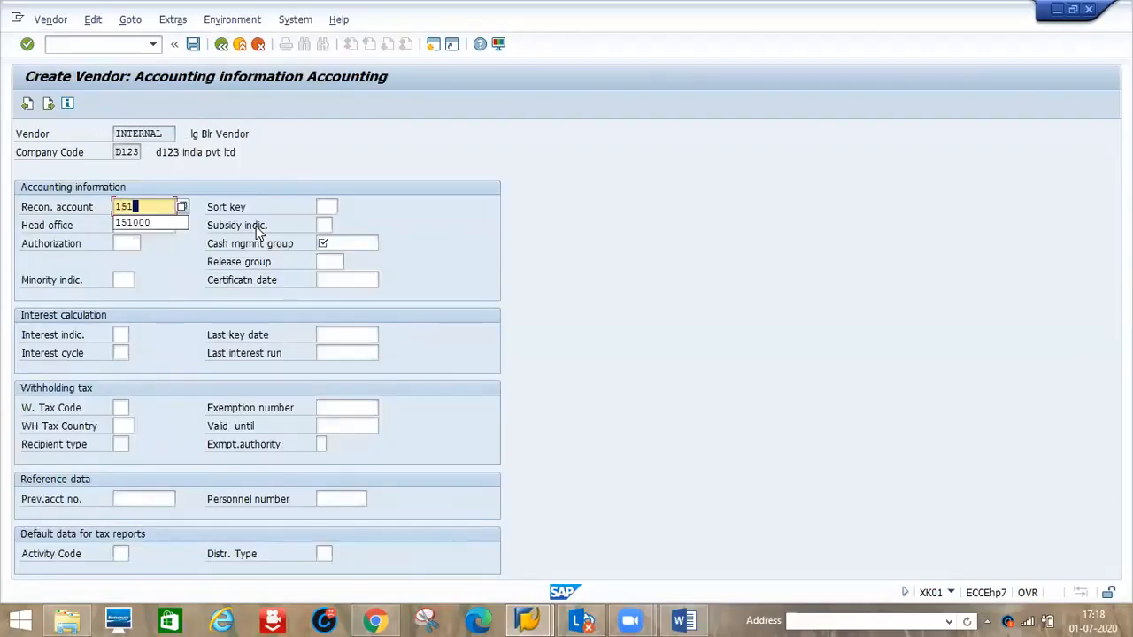
pyautogui.press('Down')
pyautogui.press('Tab')
pyautogui.press('Tab')
pyautogui.press('Tab')
pyautogui.write('a')
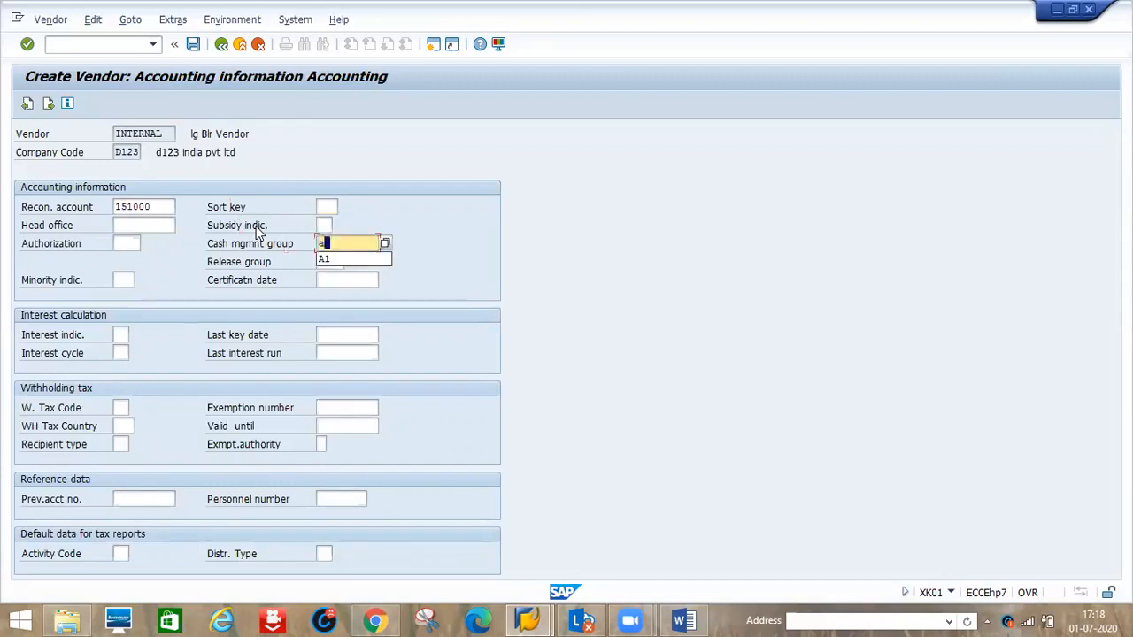
pyautogui.write('1')
pyautogui.press('Return')
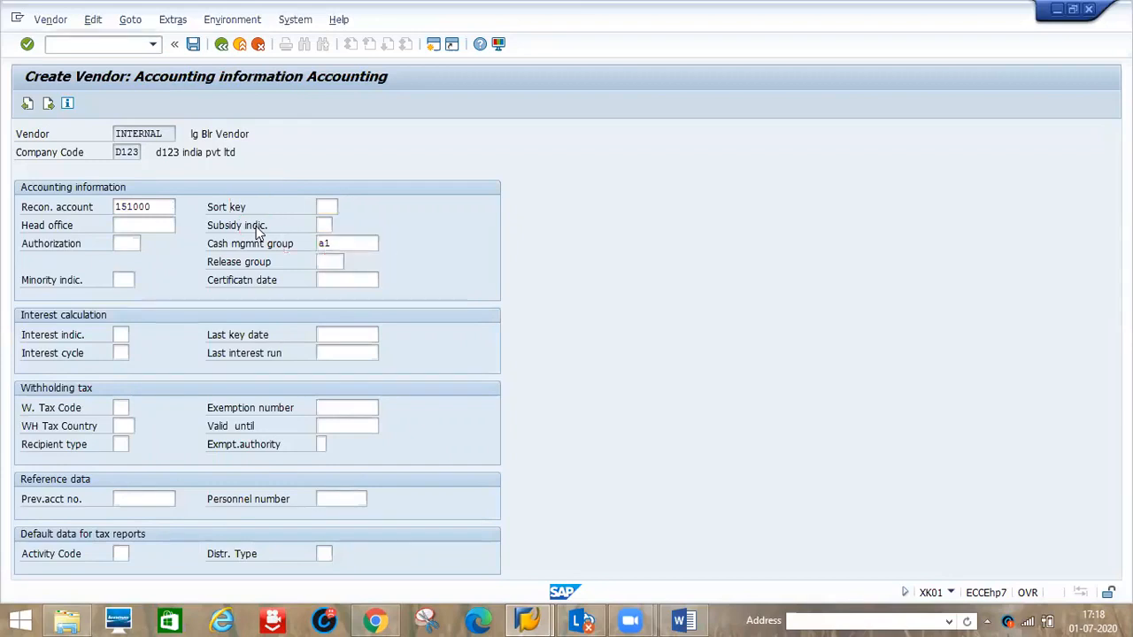
pyautogui.press('Return')
# - Enter payment terms 0001 and continue past the correspondence screen to the purchasing data
pyautogui.write('0001')
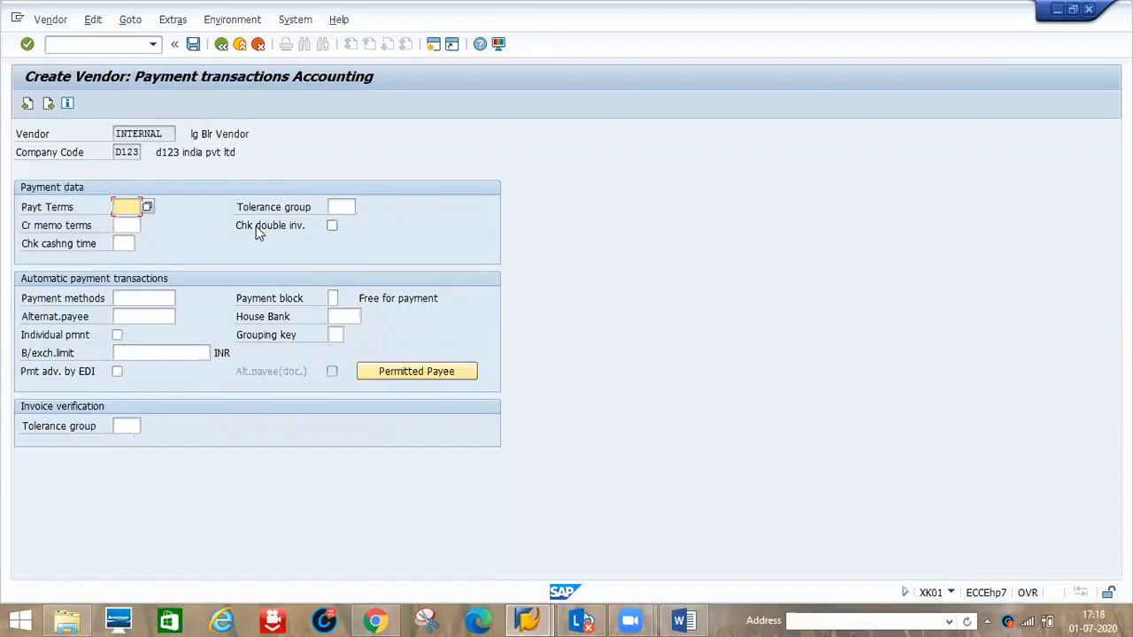
pyautogui.press('Return')
pyautogui.press('Return')
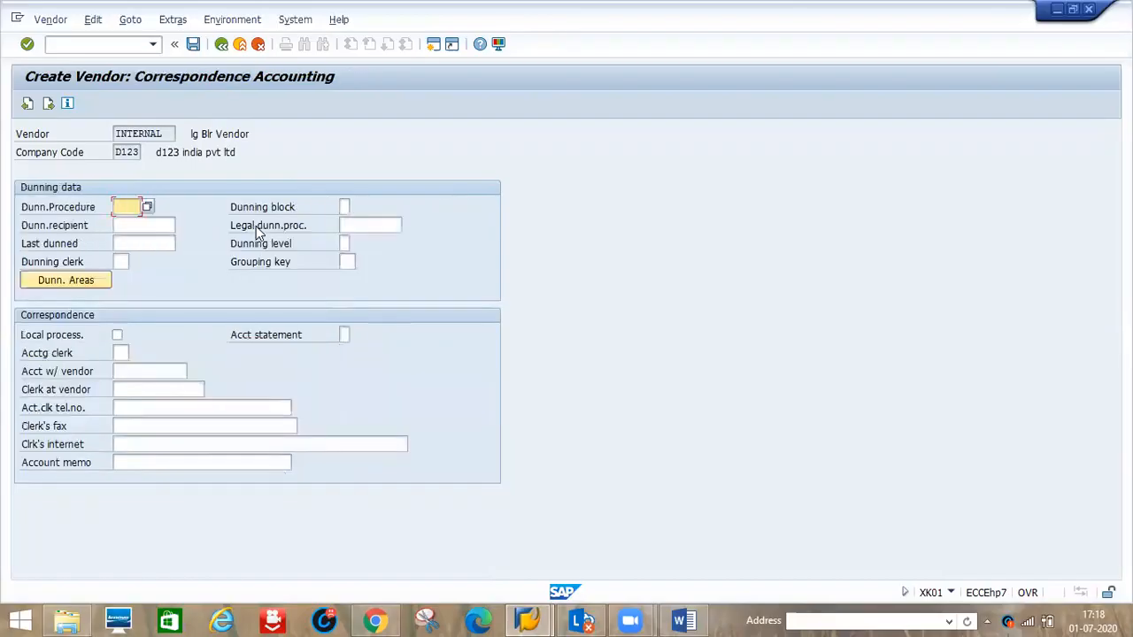
pyautogui.press('Return')
# - Set the order currency to inr, continue to the partner functions and save the vendor
pyautogui.write('inr')
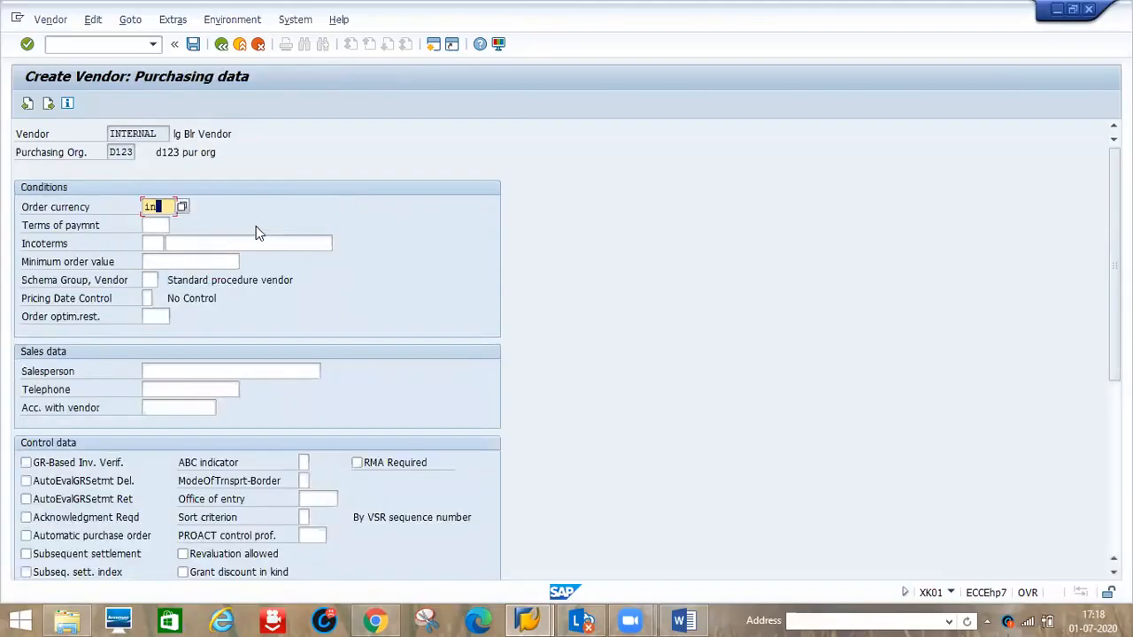
pyautogui.press('Tab')
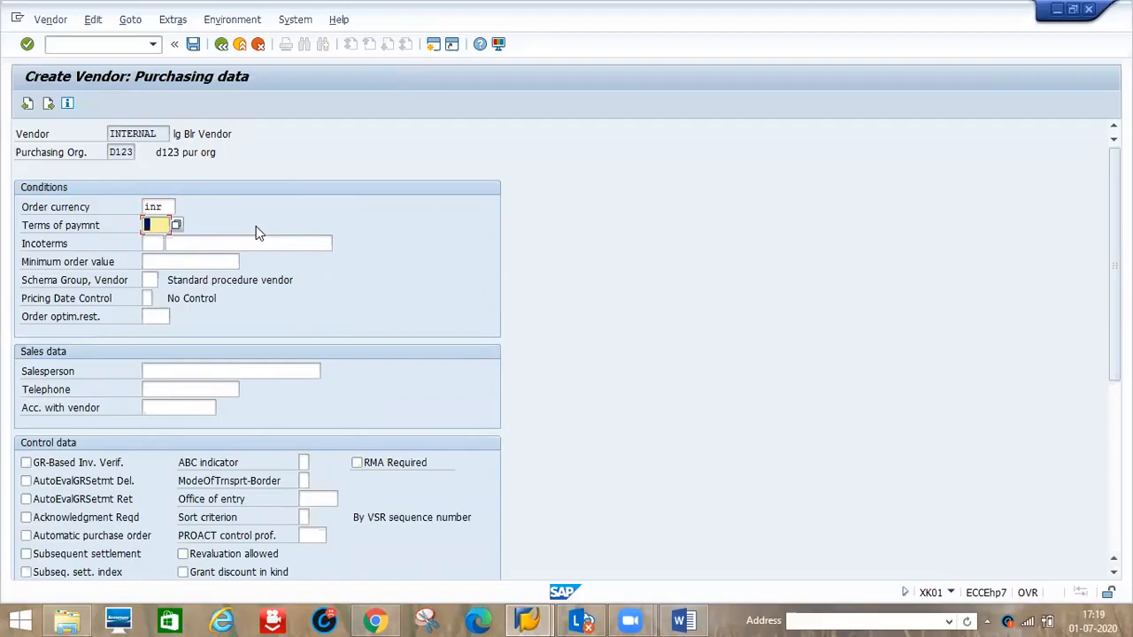
pyautogui.press('Return')
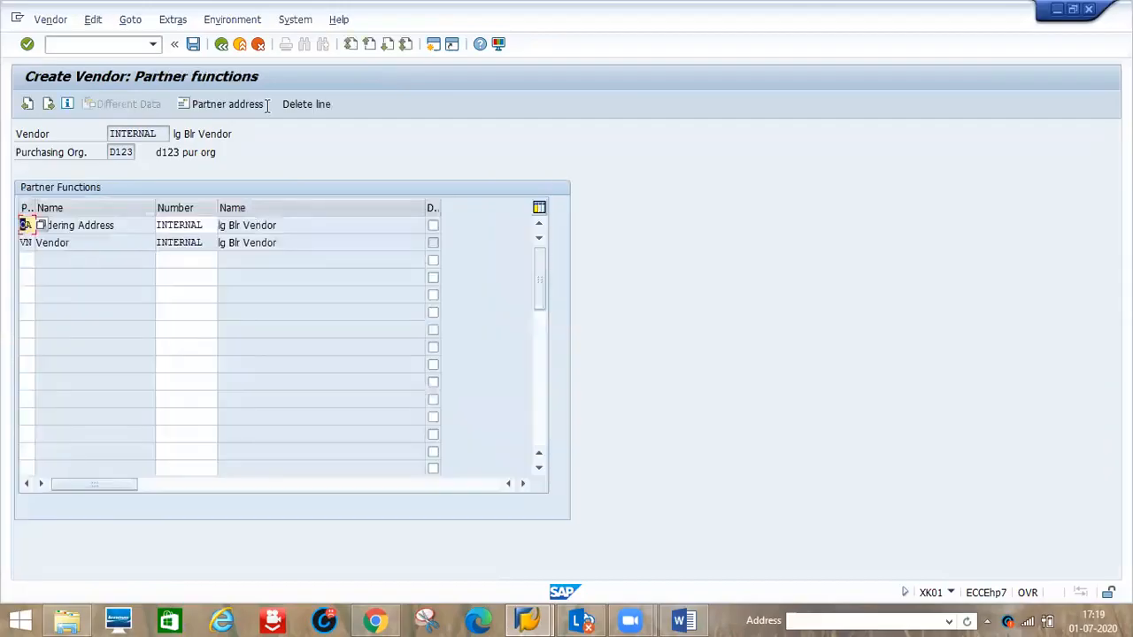
pyautogui.click(193, 45)
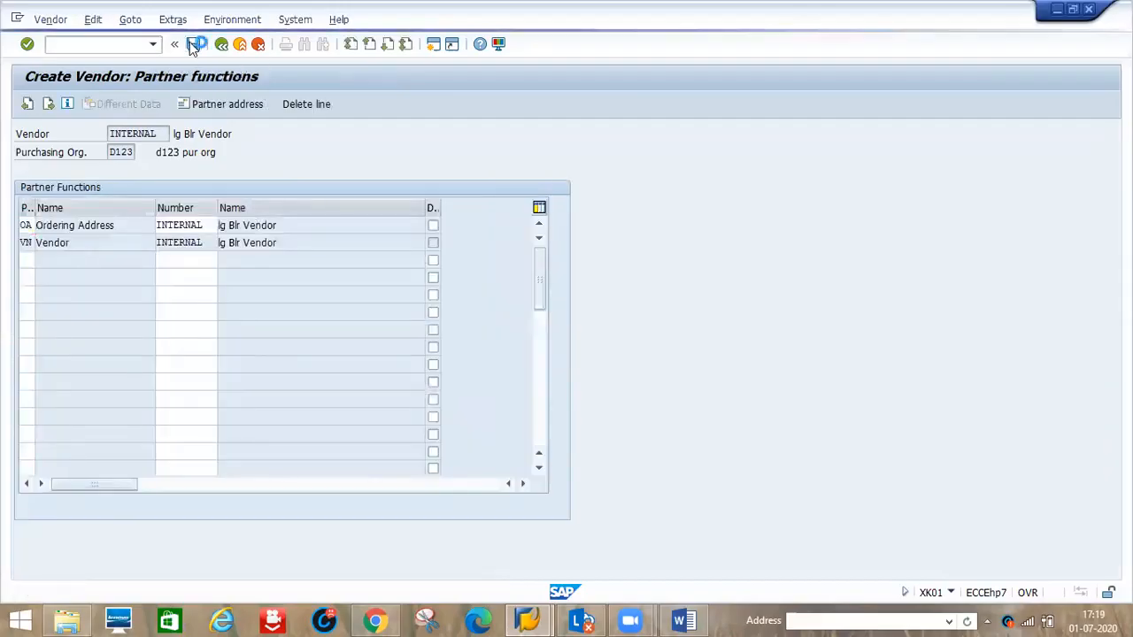
# - Check the stage following Vendor Creation in the Word process flow and return to SAP
pyautogui.click(678, 620)
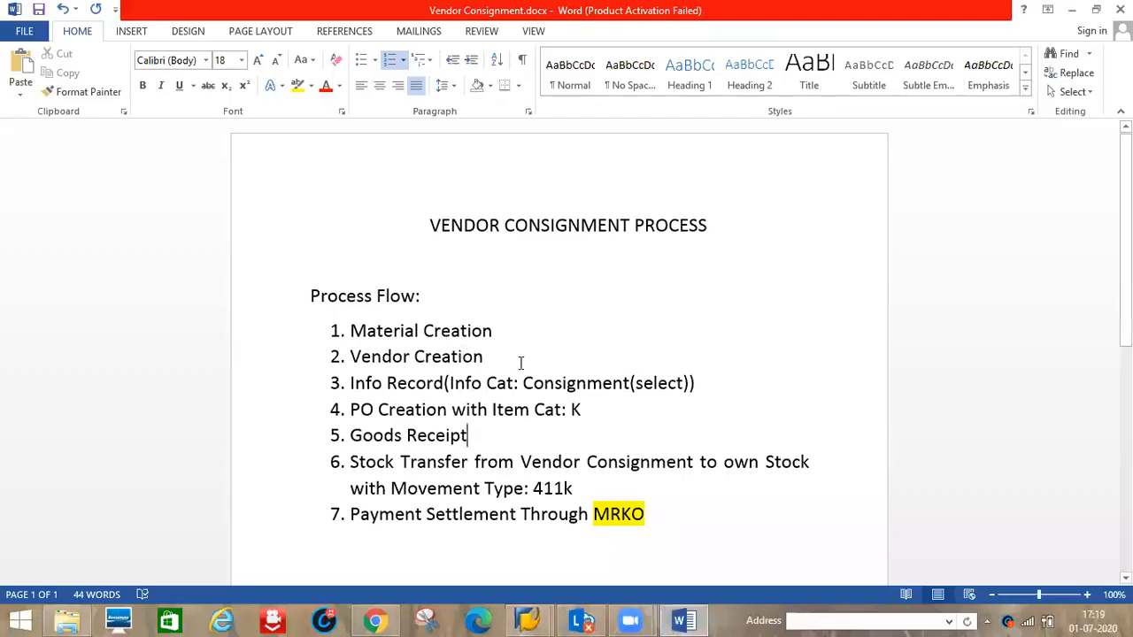
pyautogui.click(498, 354)
pyautogui.hotkey('alt', 'Tab')
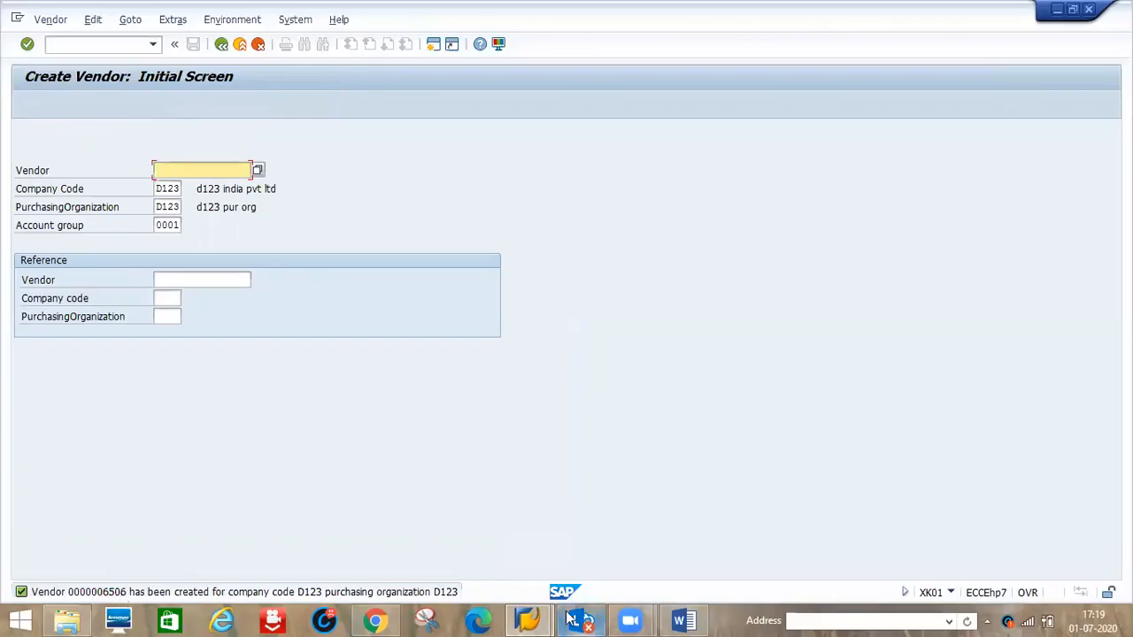
pyautogui.click(691, 621)
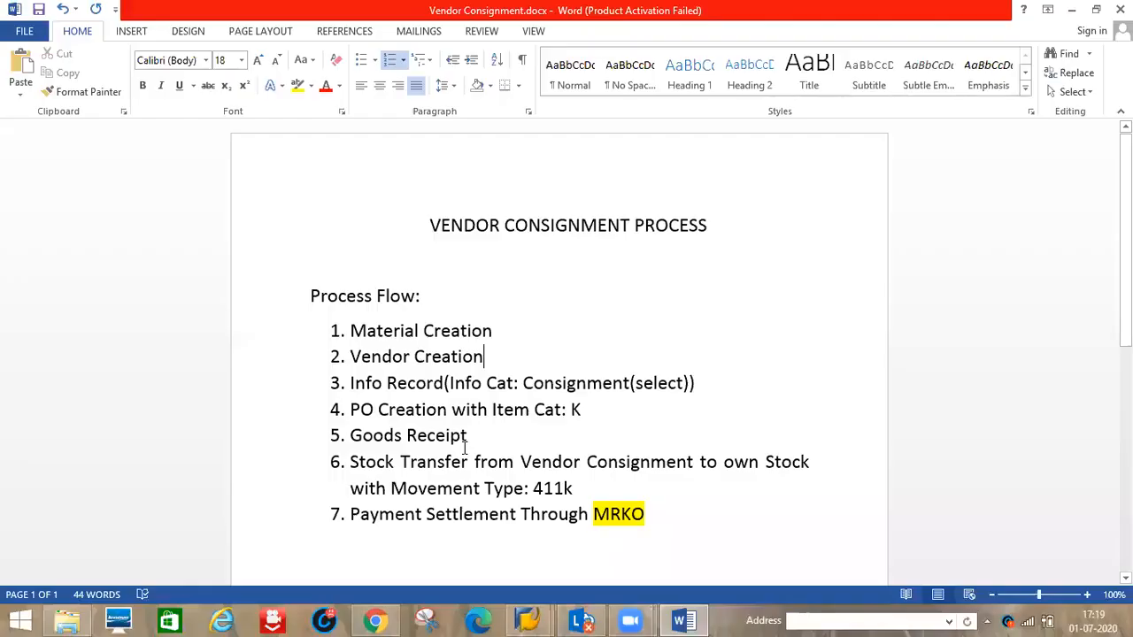
pyautogui.hotkey('alt', 'Tab')
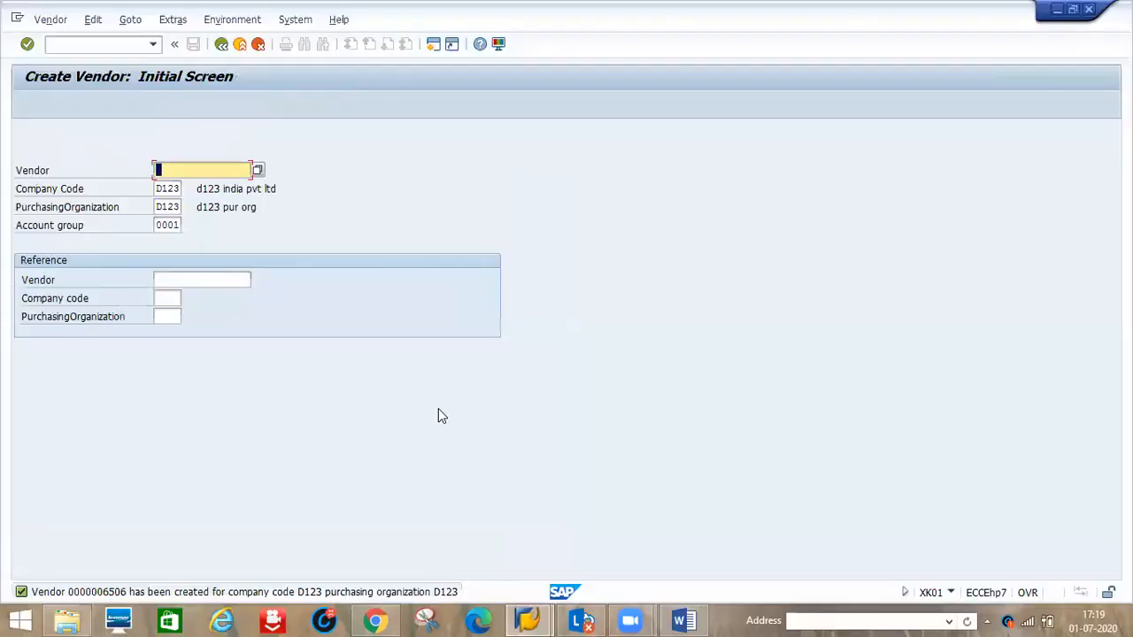
# - Leave vendor creation and start the info record transaction with /nme11
pyautogui.click(65, 43)
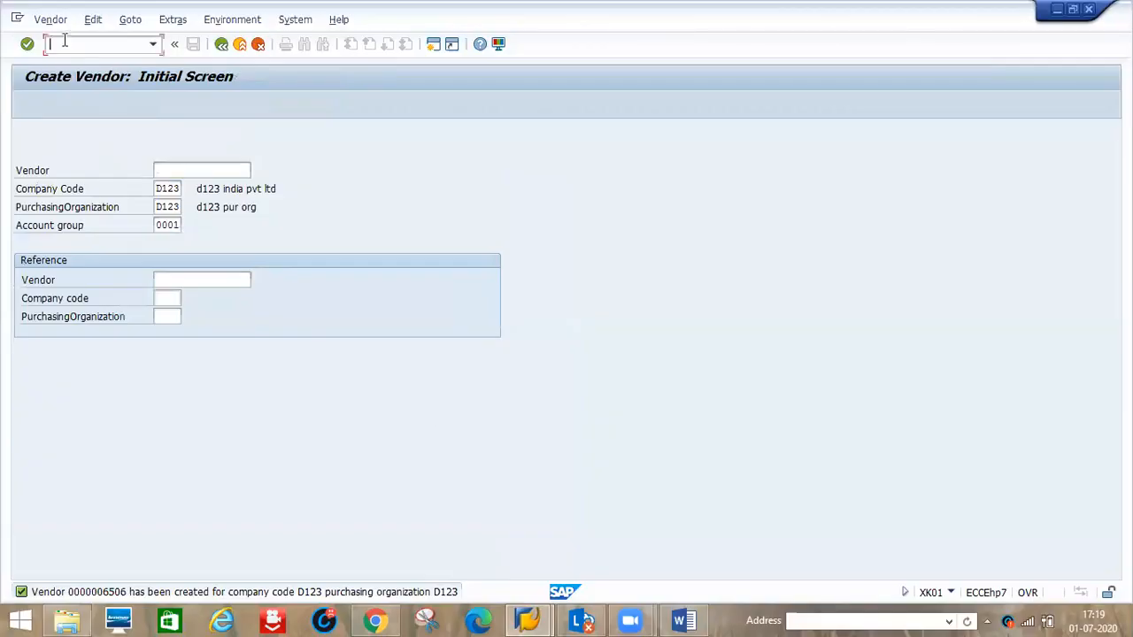
pyautogui.write('/nme11')
pyautogui.press('Return')
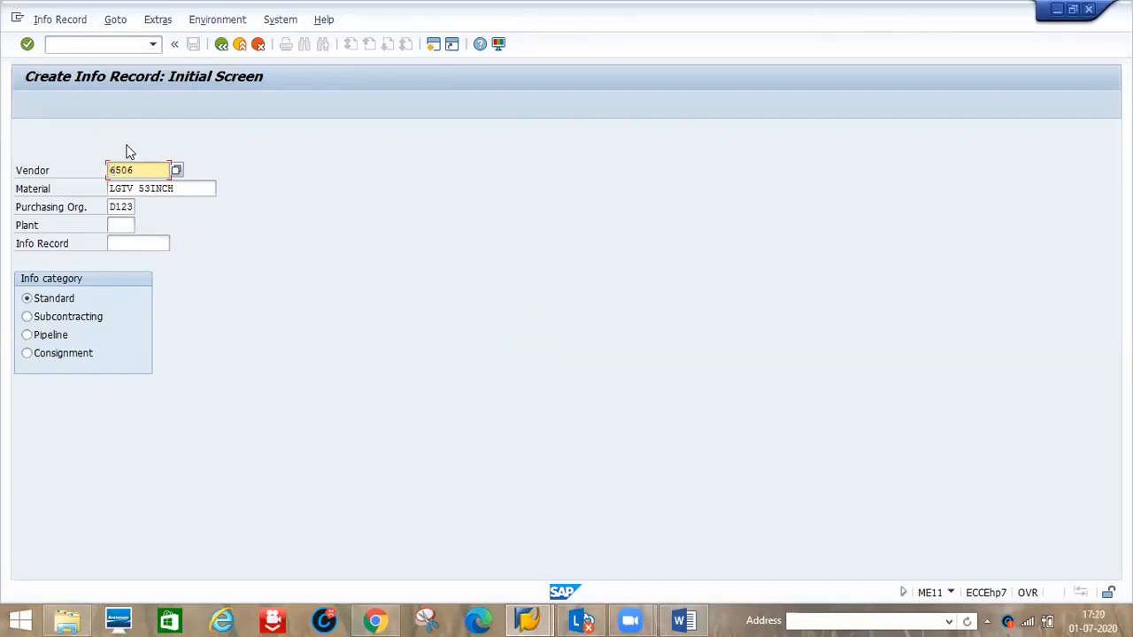
# - Set plant d1p1 and info category Consignment for material LGTV 53INCH, and continue past the general data to the purchasing organization data
pyautogui.click(124, 226)
pyautogui.write('d1p1')
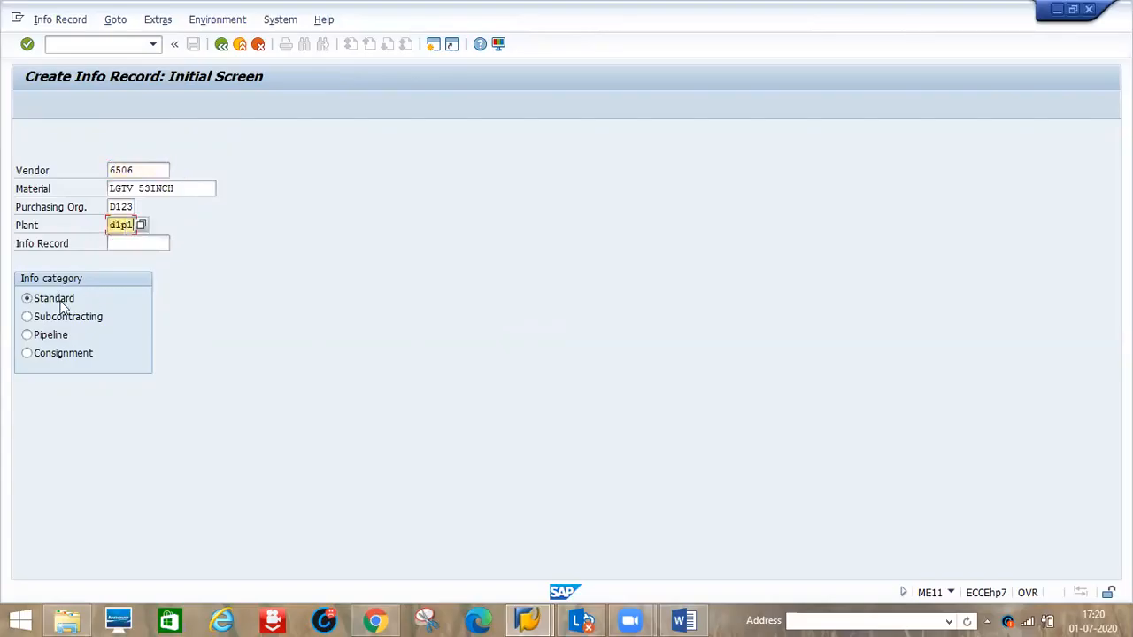
pyautogui.click(35, 354)
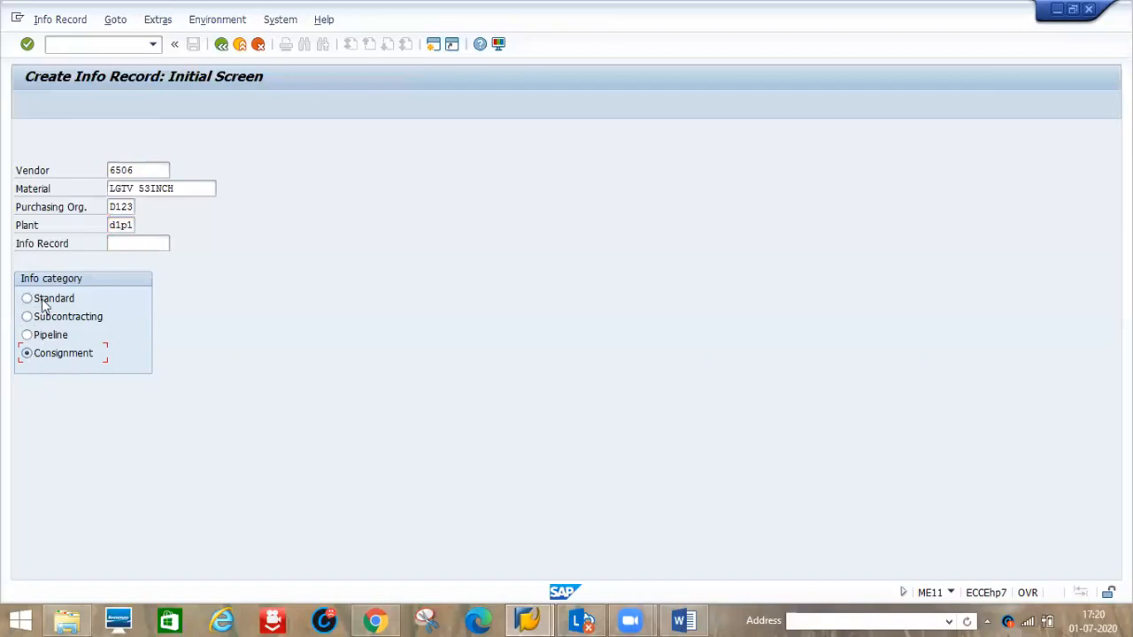
pyautogui.press('Return')
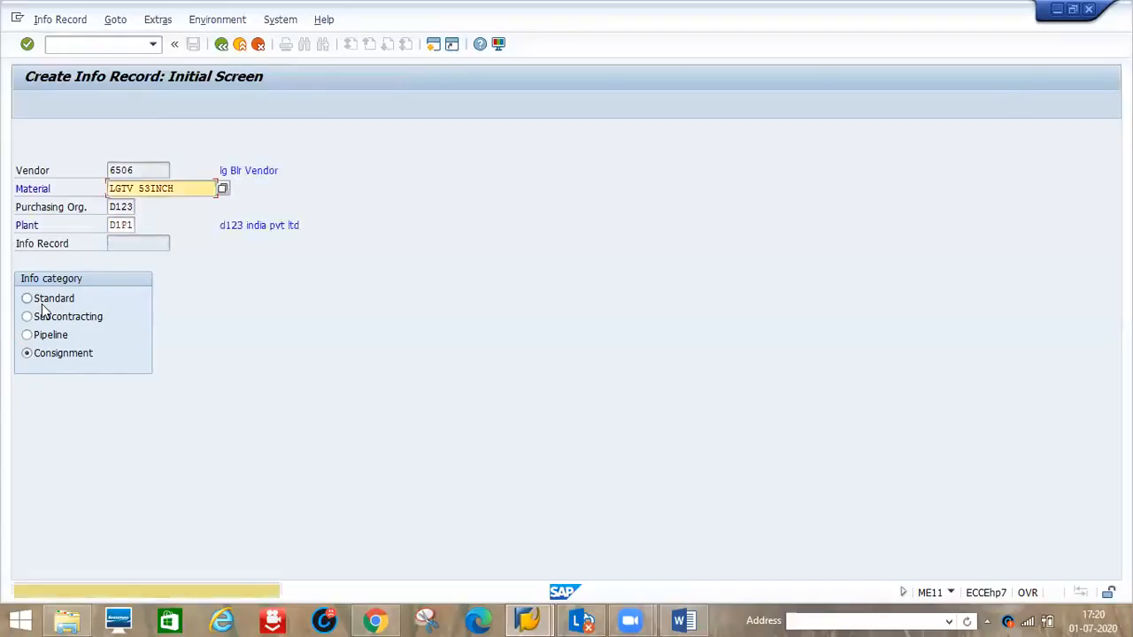
pyautogui.press('Return')
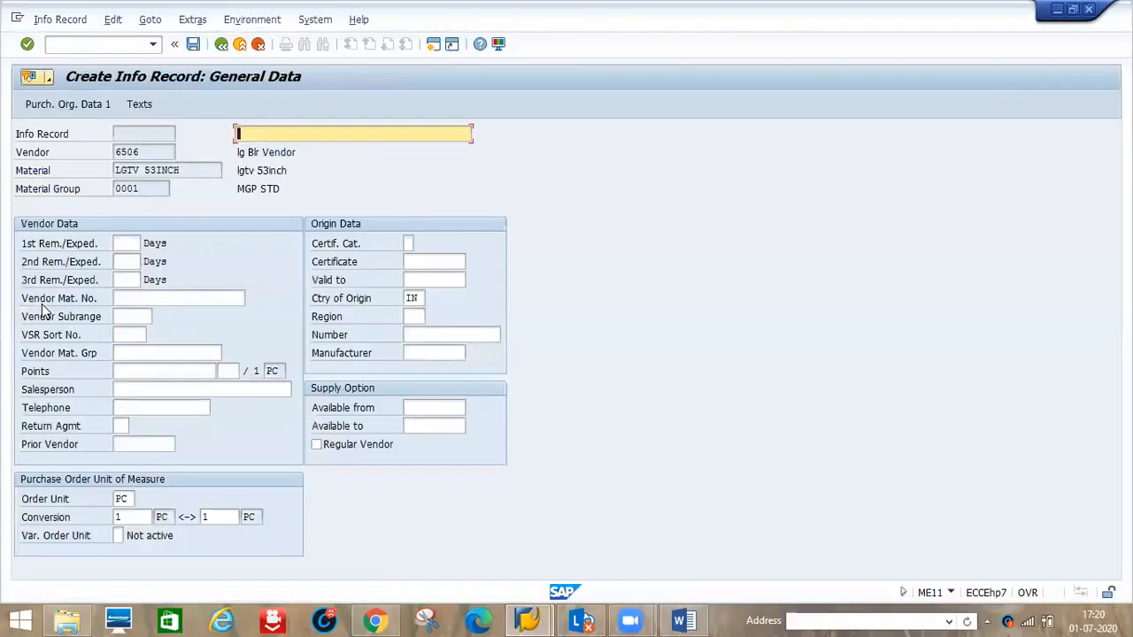
pyautogui.press('Return')
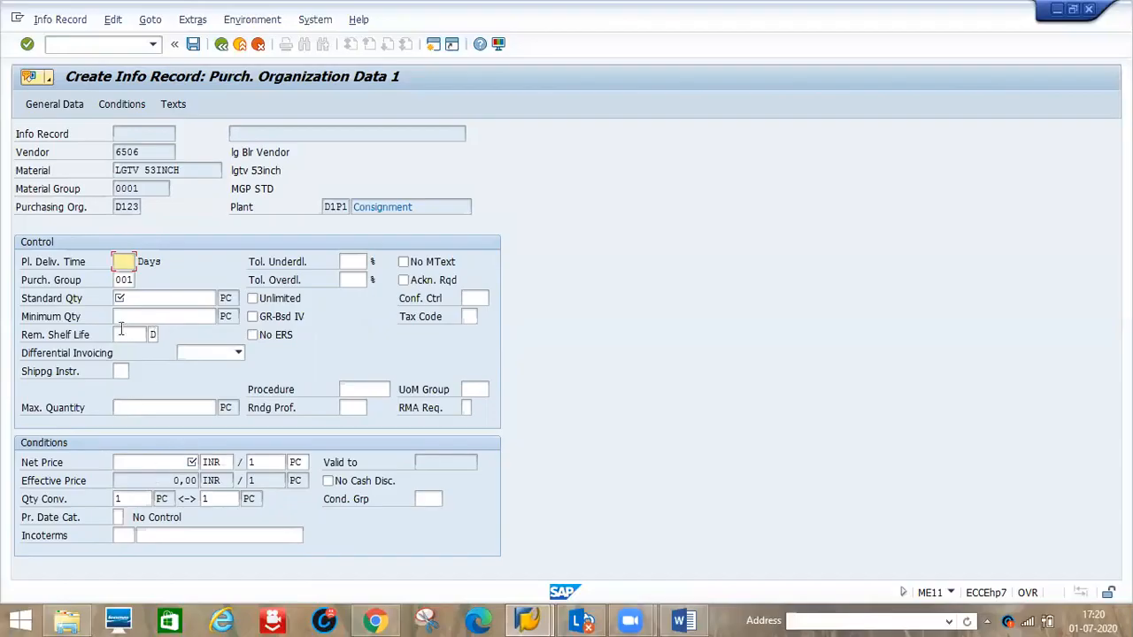
# - Set the planned delivery time to 10 days and both the standard and minimum quantities to 100 PC
pyautogui.write('10')
pyautogui.press('Tab')
pyautogui.press('Tab')
pyautogui.press('Tab')
pyautogui.press('Tab')
pyautogui.press('Tab')
pyautogui.press('Tab')
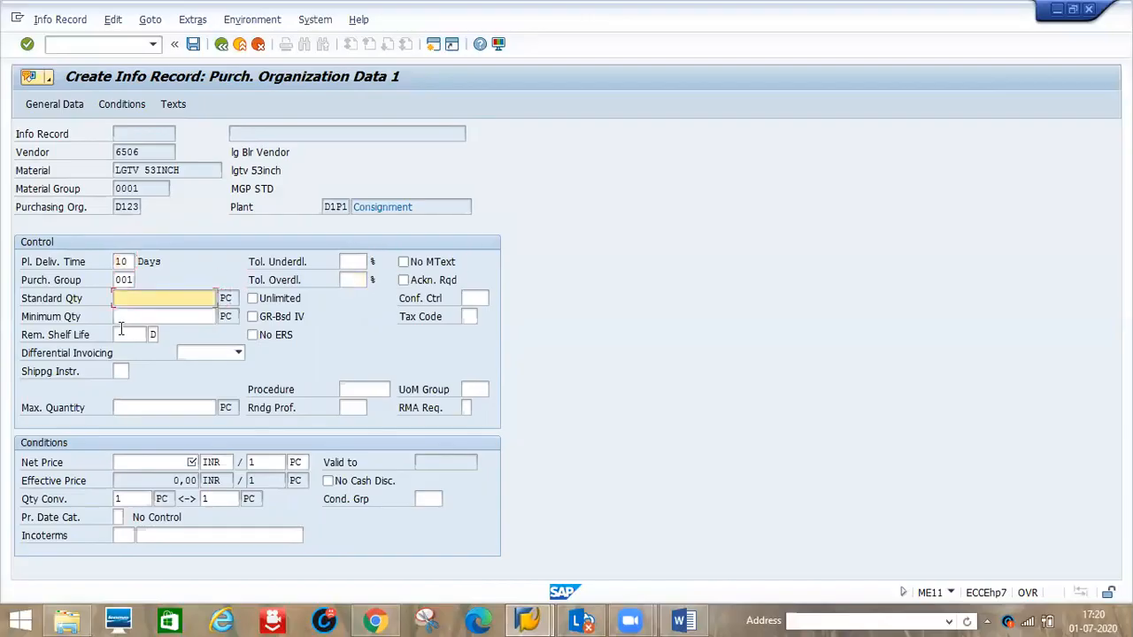
pyautogui.write('100')
pyautogui.click(122, 319)
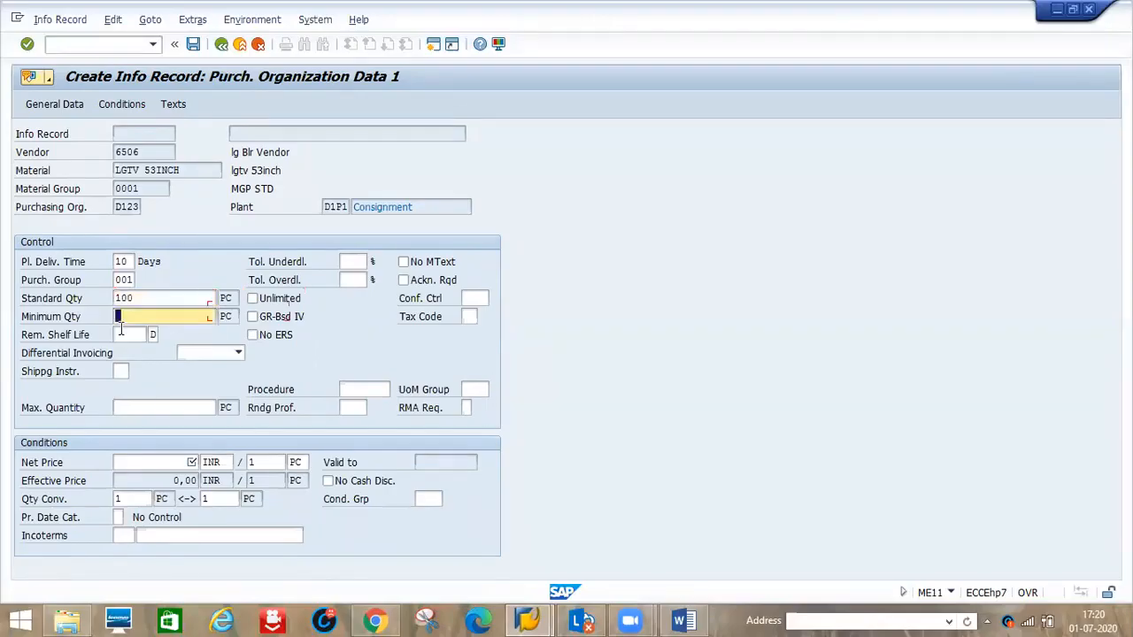
pyautogui.write('100')
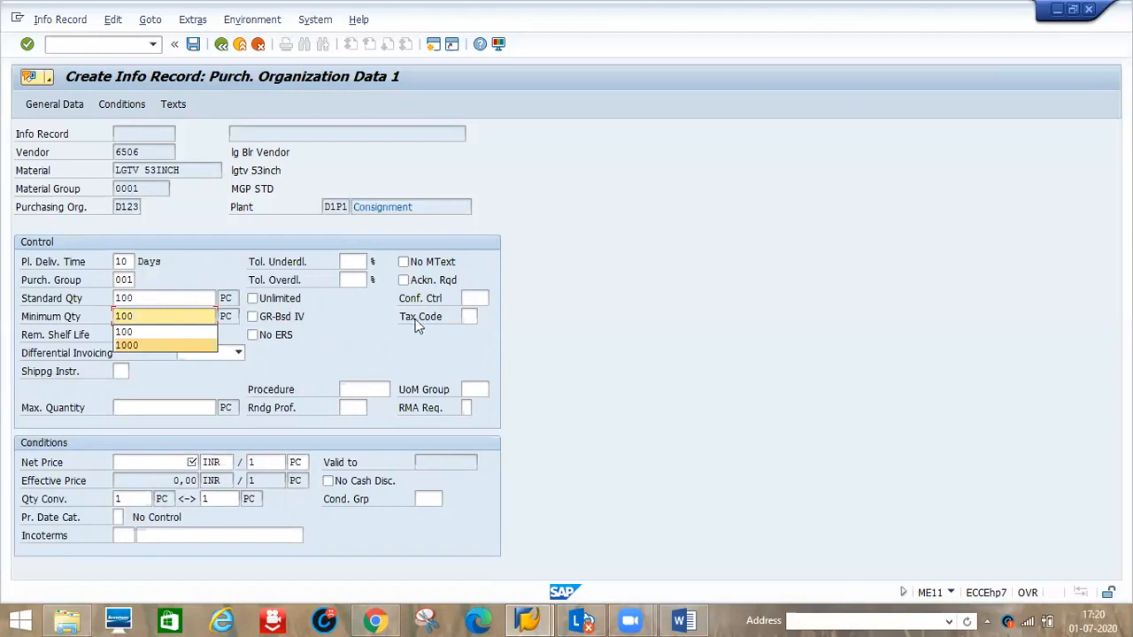
# - Consult the Word process flow, return to the info record and assign tax code D1
pyautogui.click(467, 319)
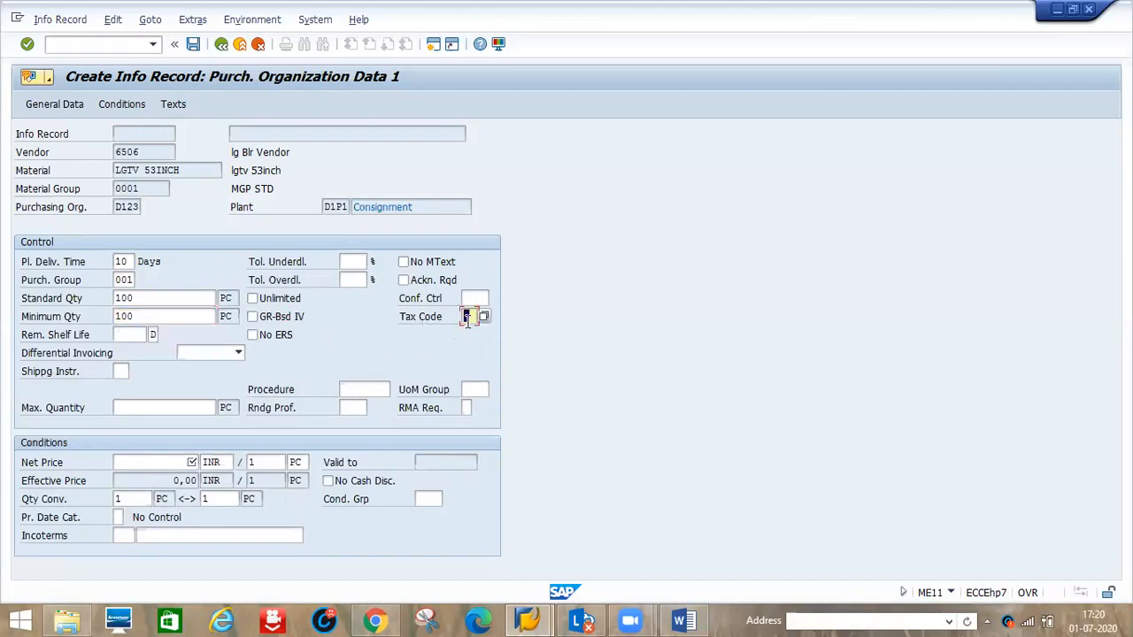
pyautogui.click(682, 620)
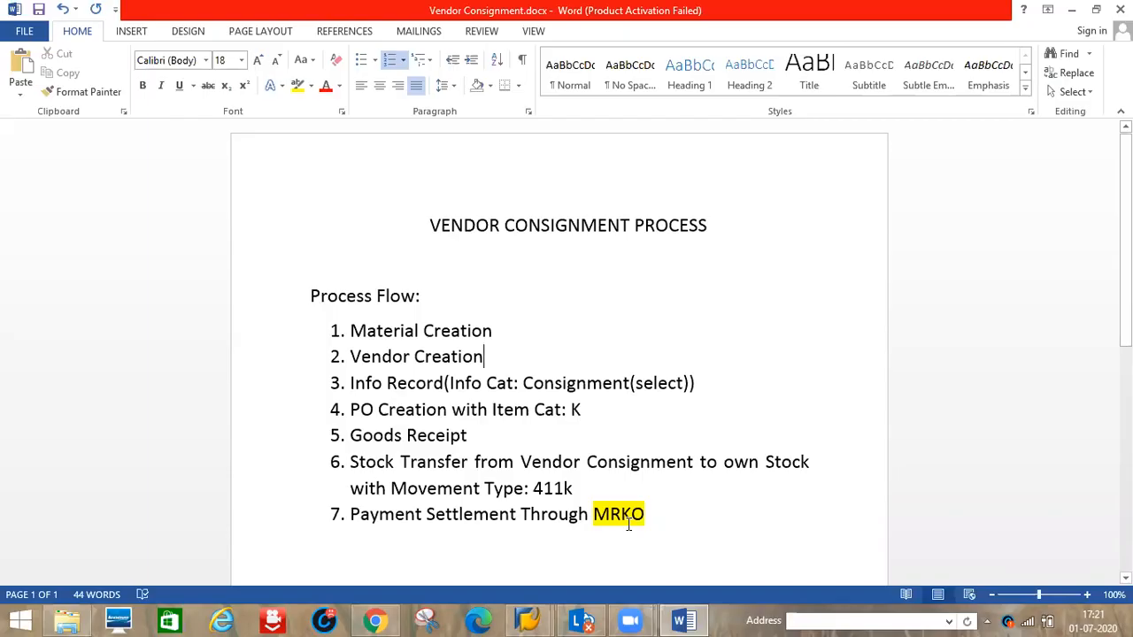
pyautogui.hotkey('alt', 'Tab')
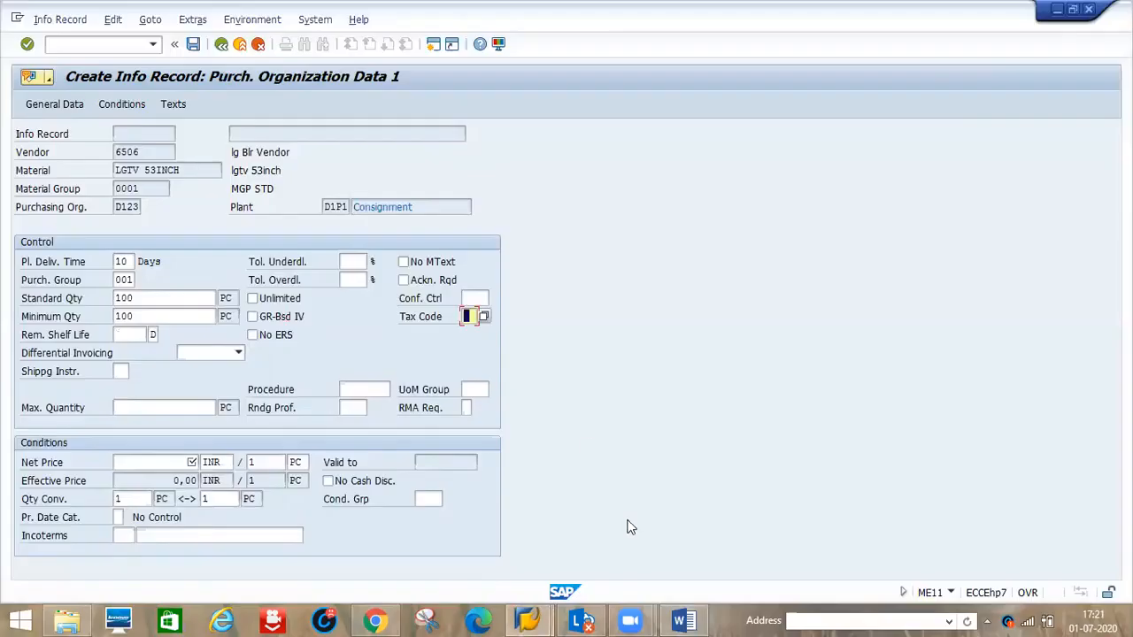
pyautogui.click(484, 317)
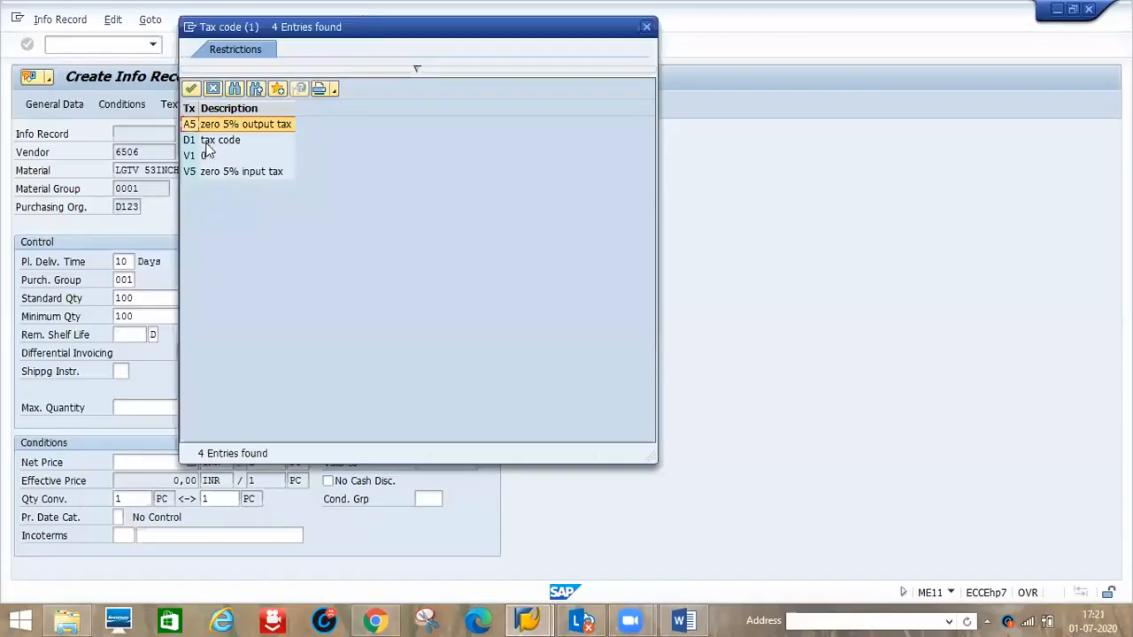
pyautogui.doubleClick(206, 141)
# - Enter a net price of 50000 INR per PC, submit it and choose condition type PB00 Gross Price
pyautogui.click(168, 463)
pyautogui.write('50')
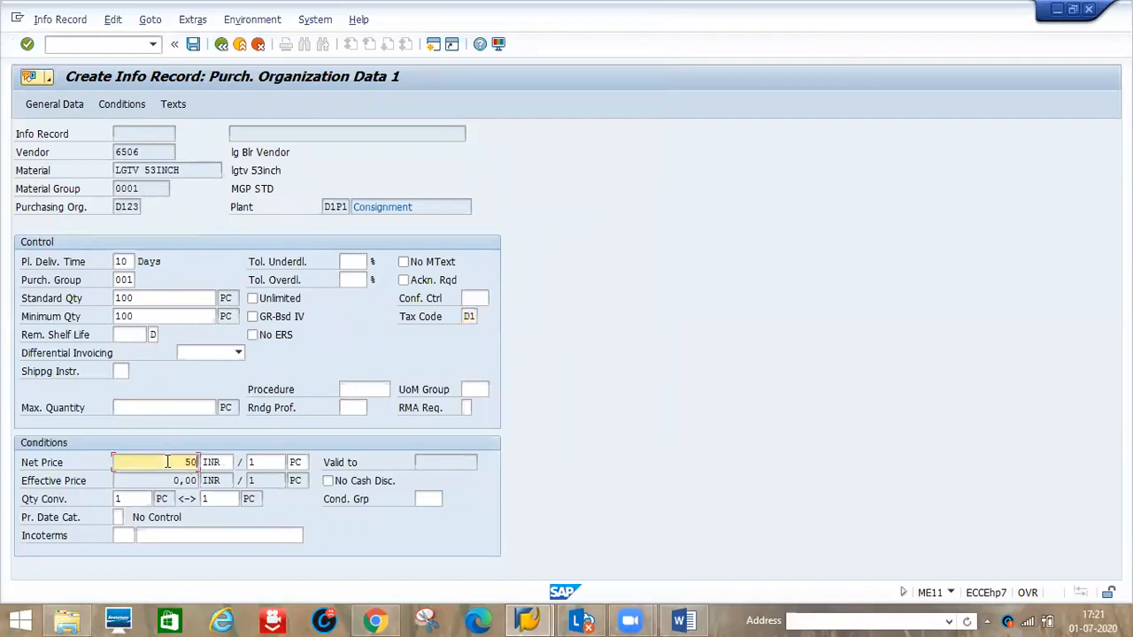
pyautogui.write('000')
pyautogui.press('Return')
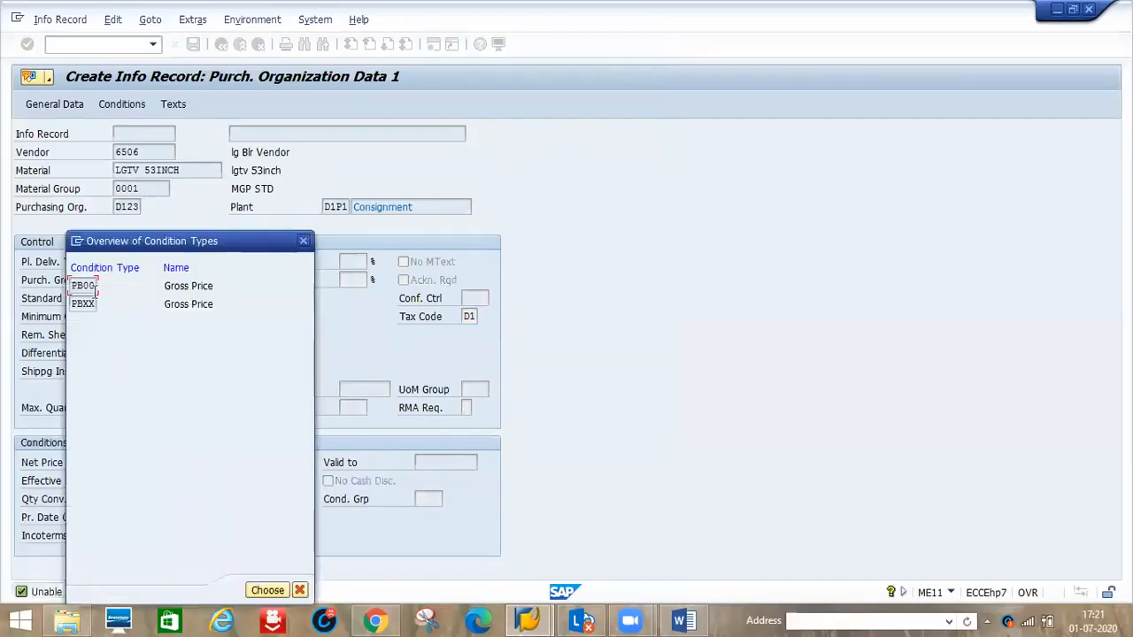
pyautogui.doubleClick(86, 286)
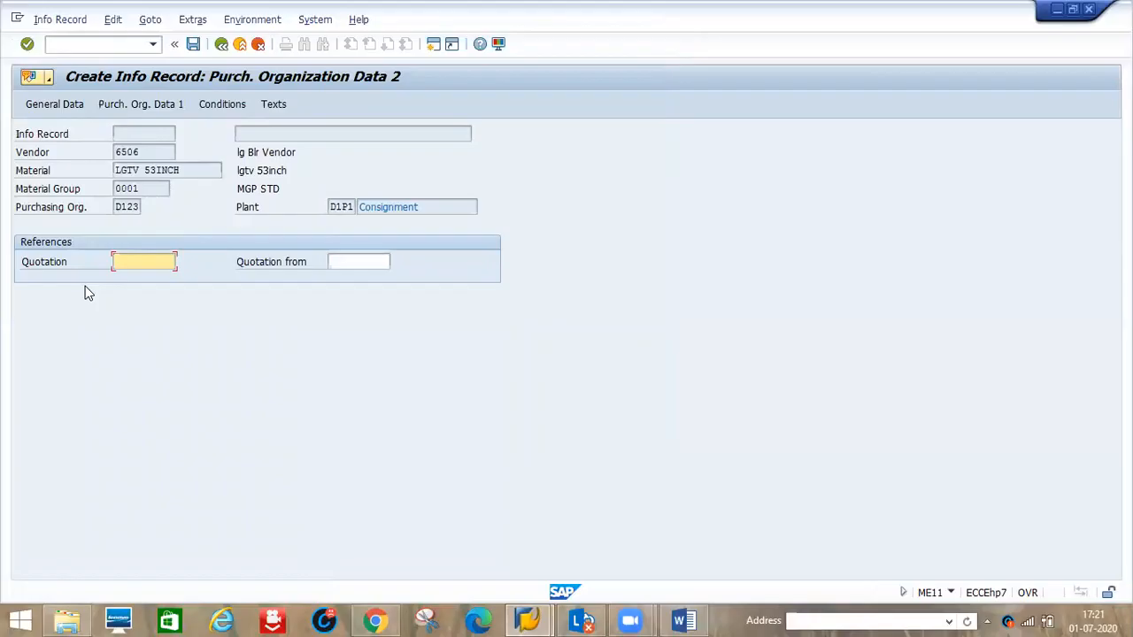
# - Enter quotation reference 22222 and save the consignment info record
pyautogui.write('22222')
pyautogui.press('Return')
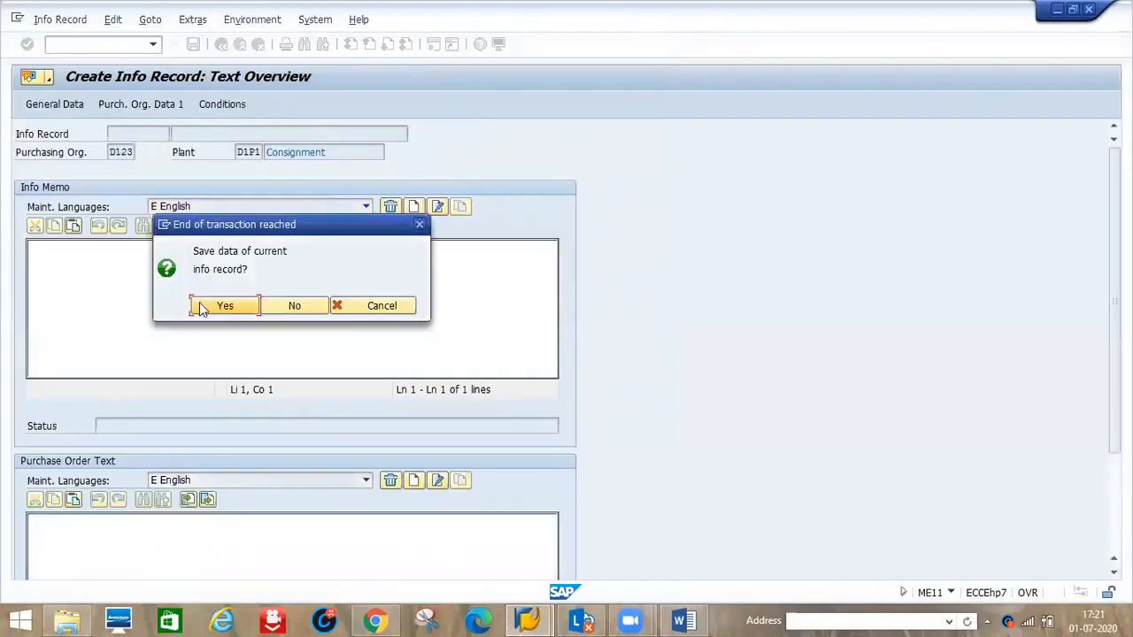
pyautogui.click(199, 302)
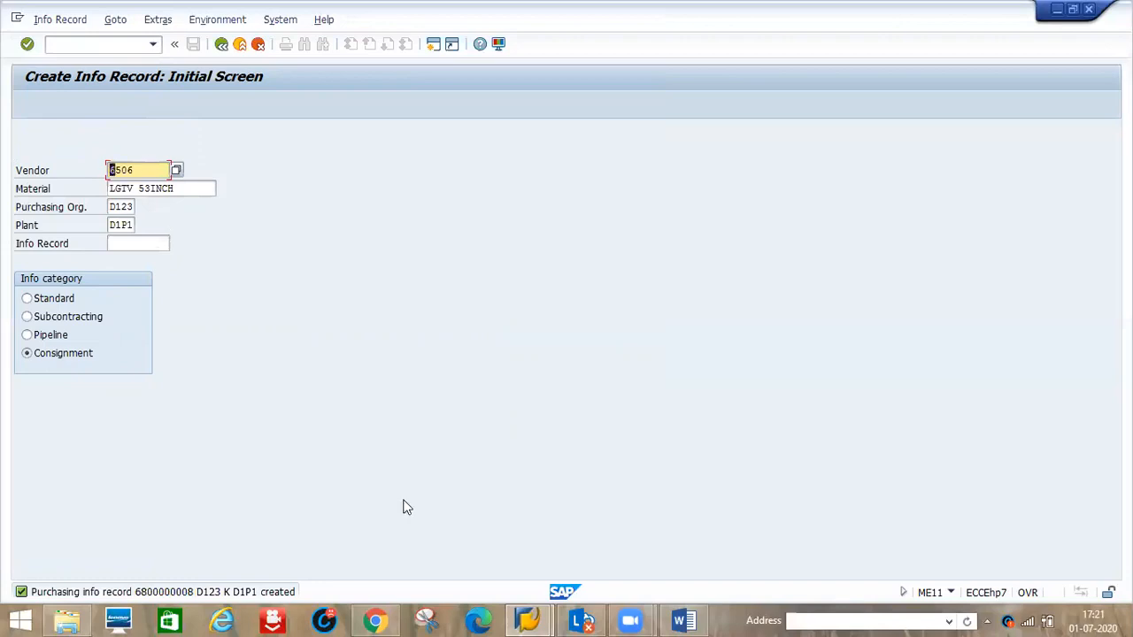
# - Consult the Word process flow, return to SAP and start purchase order creation with transaction ME21N
pyautogui.moveTo(682, 620)
pyautogui.click(677, 568)
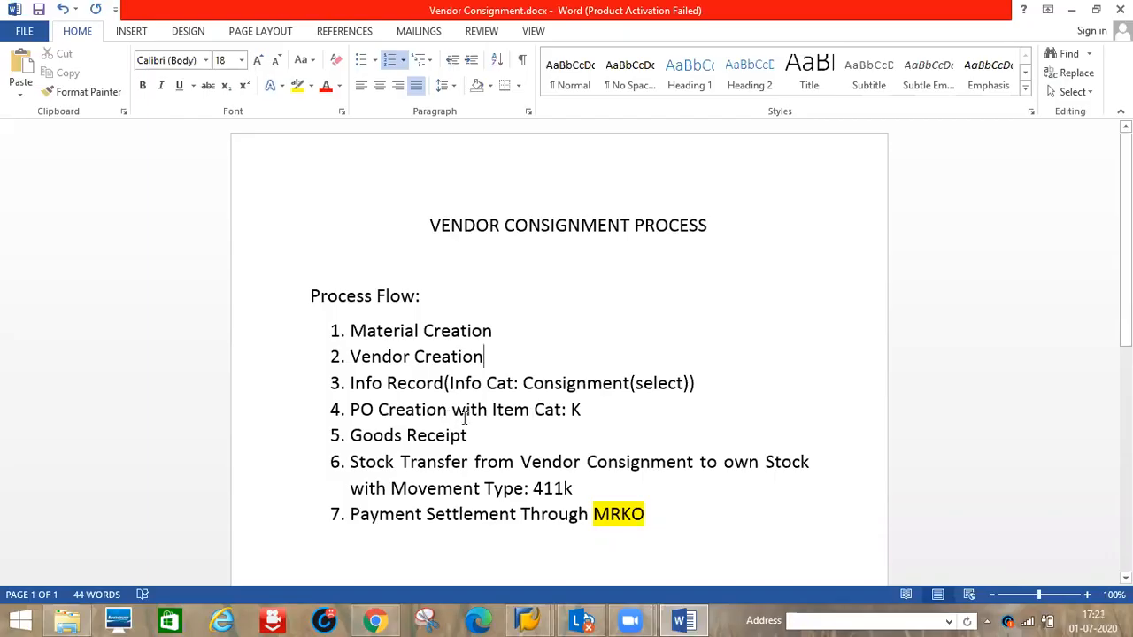
pyautogui.hotkey('alt', 'Tab')
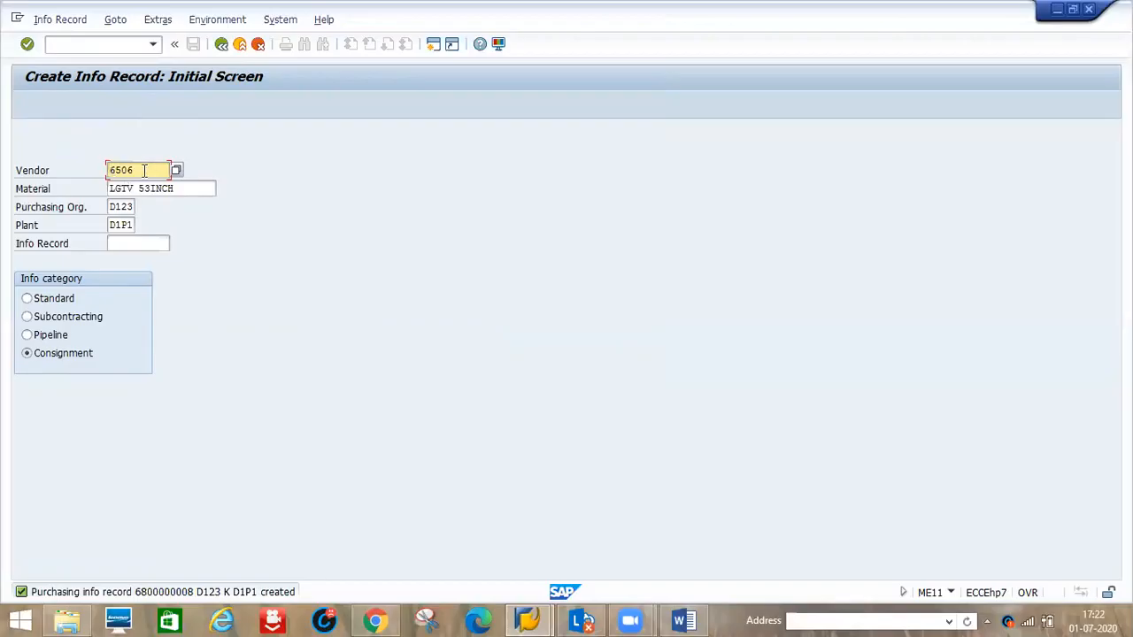
pyautogui.click(109, 170)
pyautogui.click(71, 43)
pyautogui.write('/n')
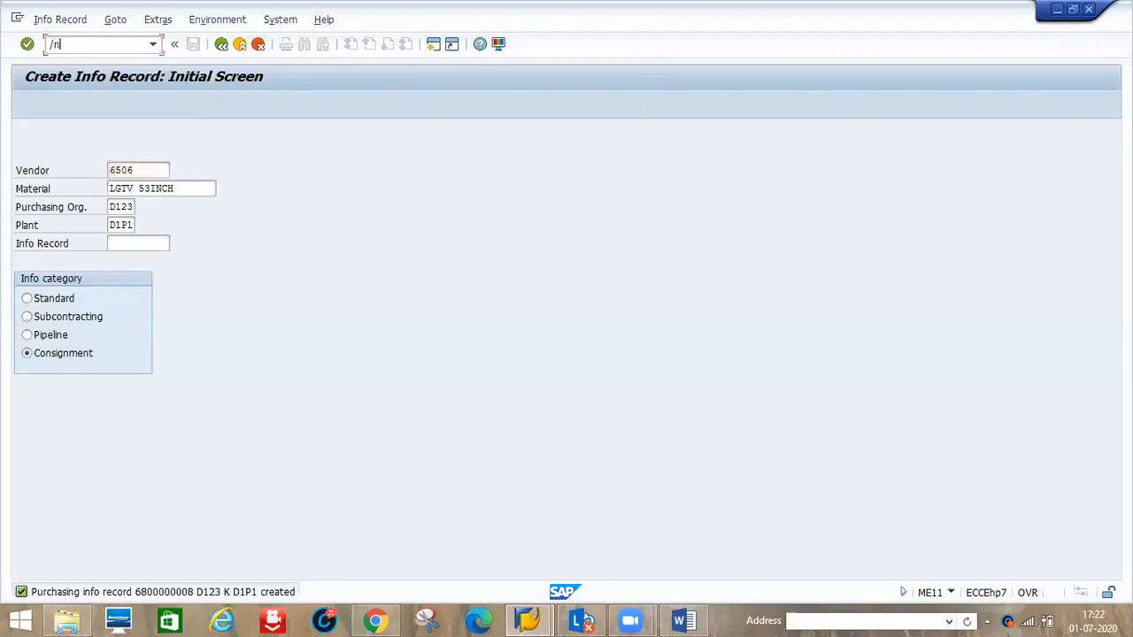
pyautogui.write('me21n')
pyautogui.press('Return')
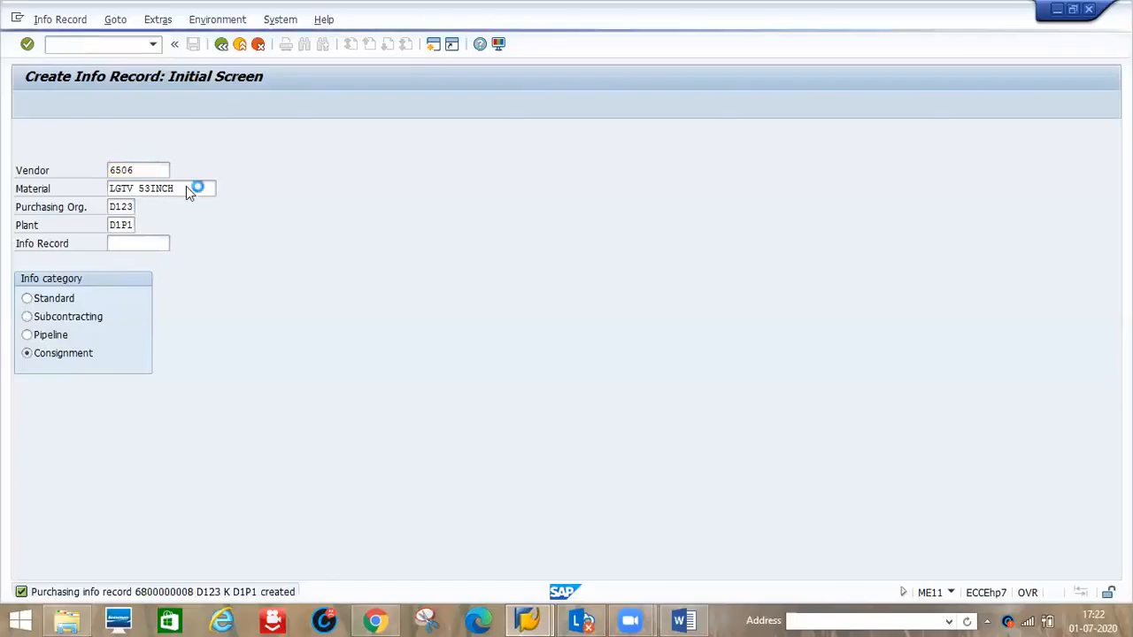
# - Assign lg Blr Vendor to the purchase order with purchasing organization d123, purchasing group 001 and company code d123
pyautogui.click(357, 133)
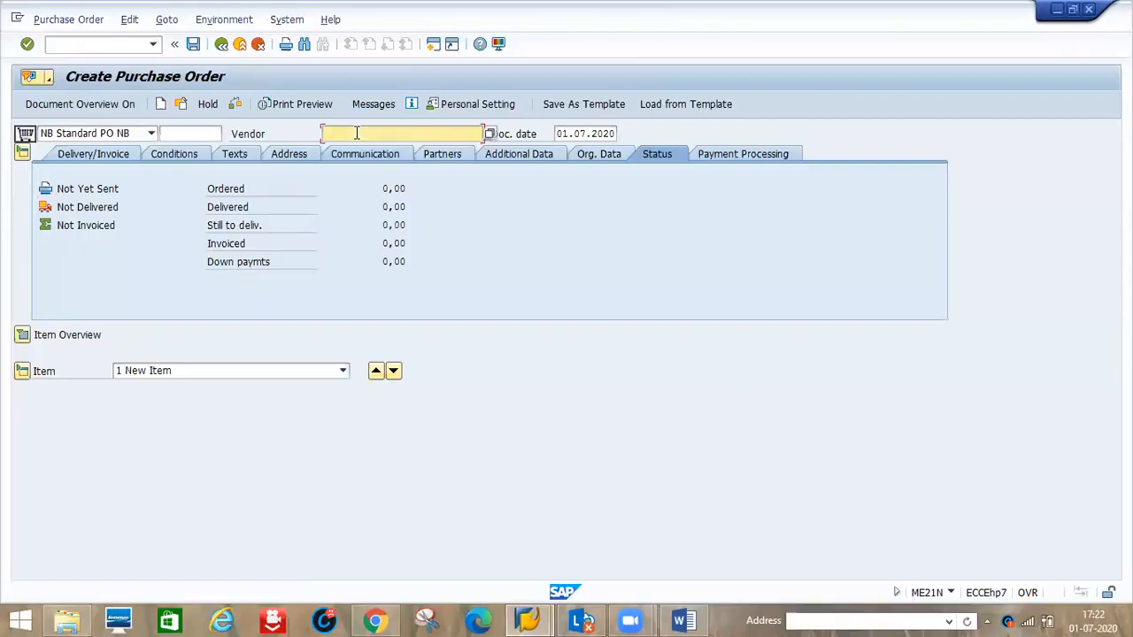
pyautogui.write('6506')
pyautogui.press('Return')
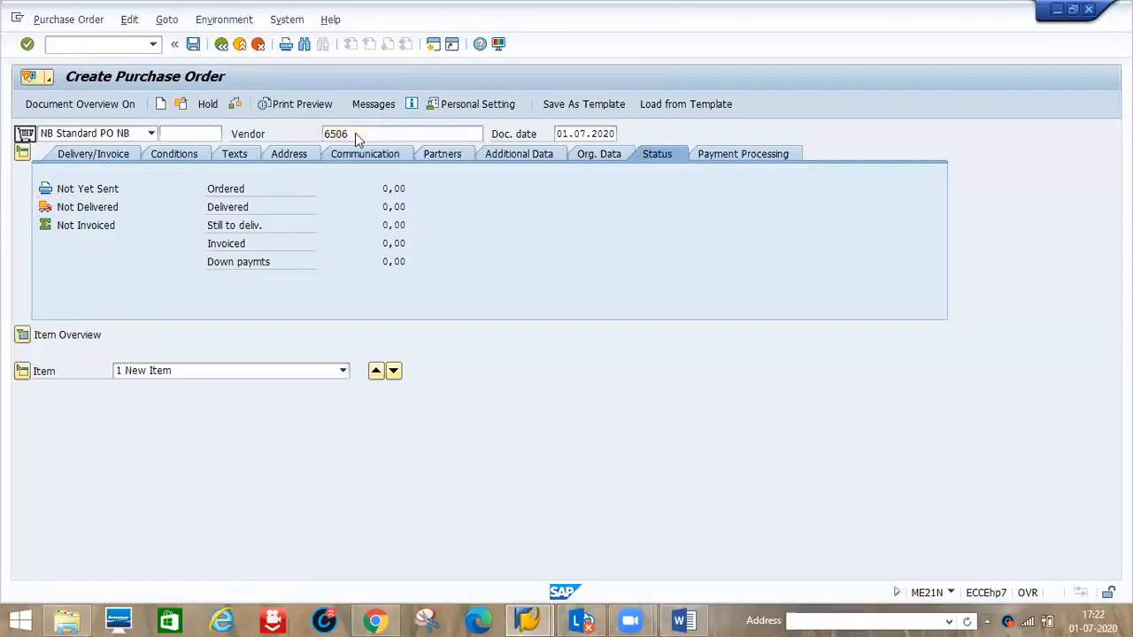
pyautogui.write('d123')
pyautogui.press('Tab')
pyautogui.write('001')
pyautogui.press('Tab')
pyautogui.write('d123')
pyautogui.press('Tab')
pyautogui.press('Tab')
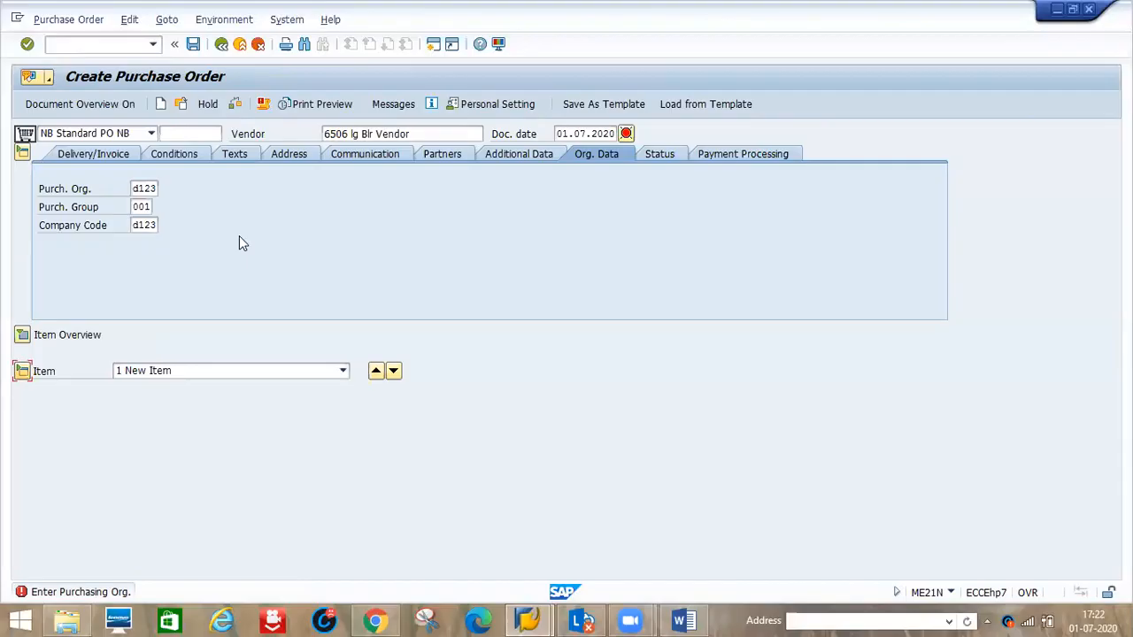
# - Expand the item overview and set the first item's category to K Consignment
pyautogui.click(20, 337)
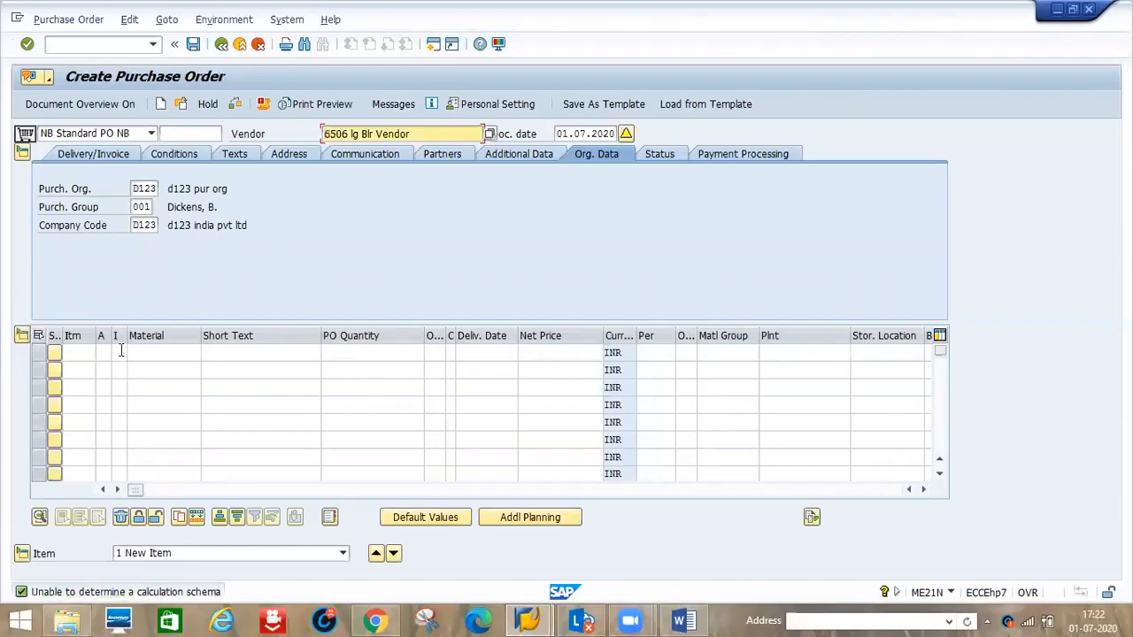
pyautogui.click(115, 337)
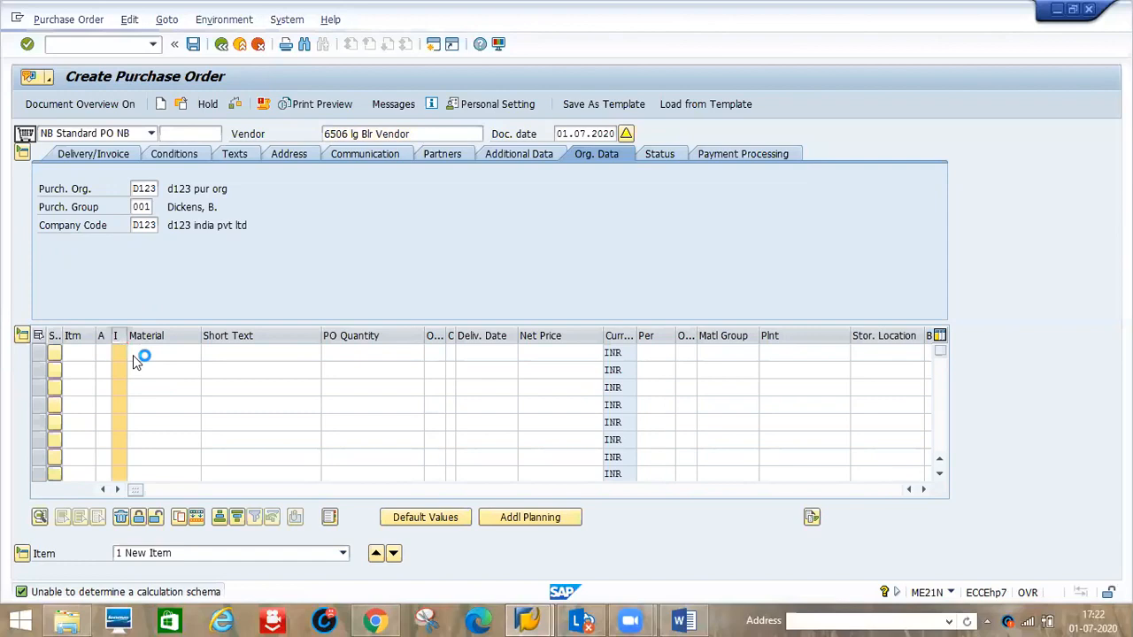
pyautogui.click(133, 355)
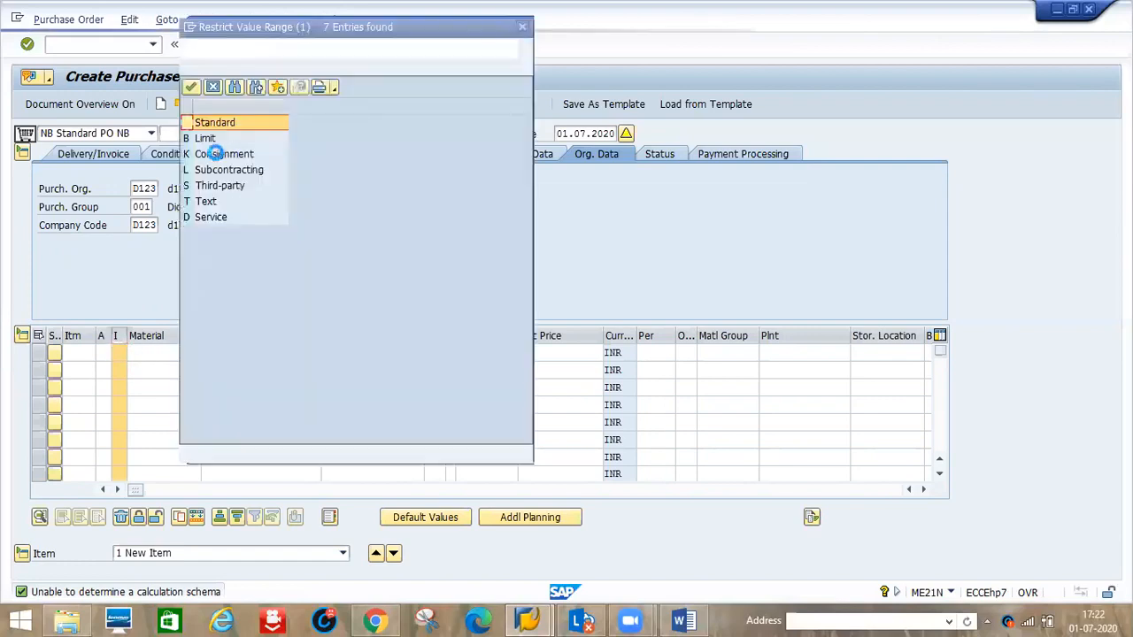
pyautogui.doubleClick(217, 158)
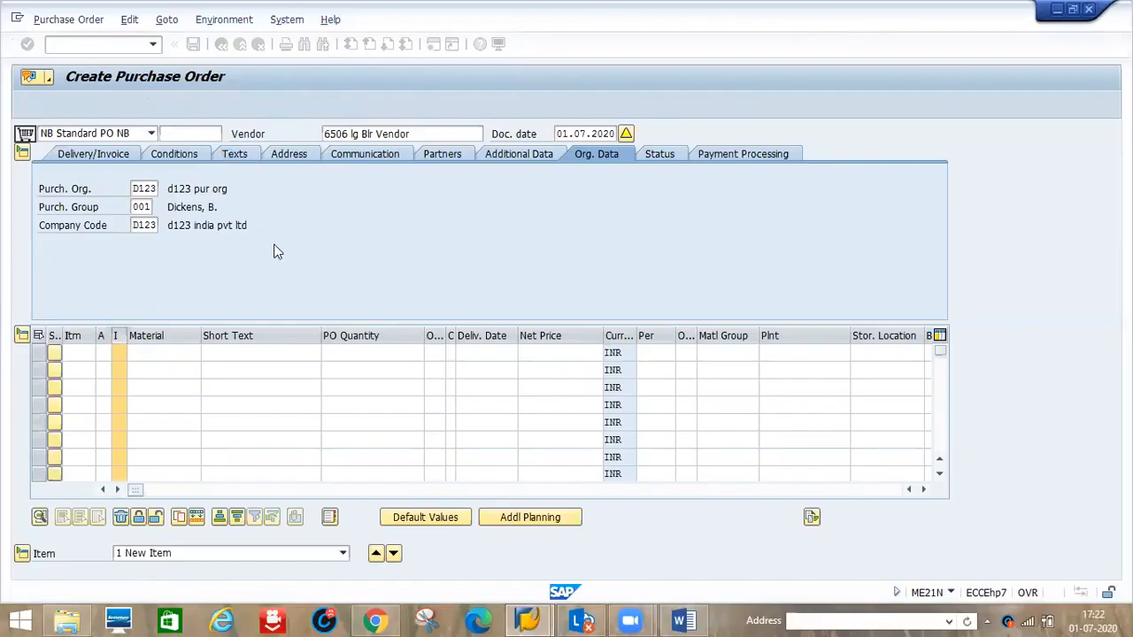
# - Enter material lgtv 53inch with a PO quantity of 10 on the consignment item
pyautogui.click(177, 360)
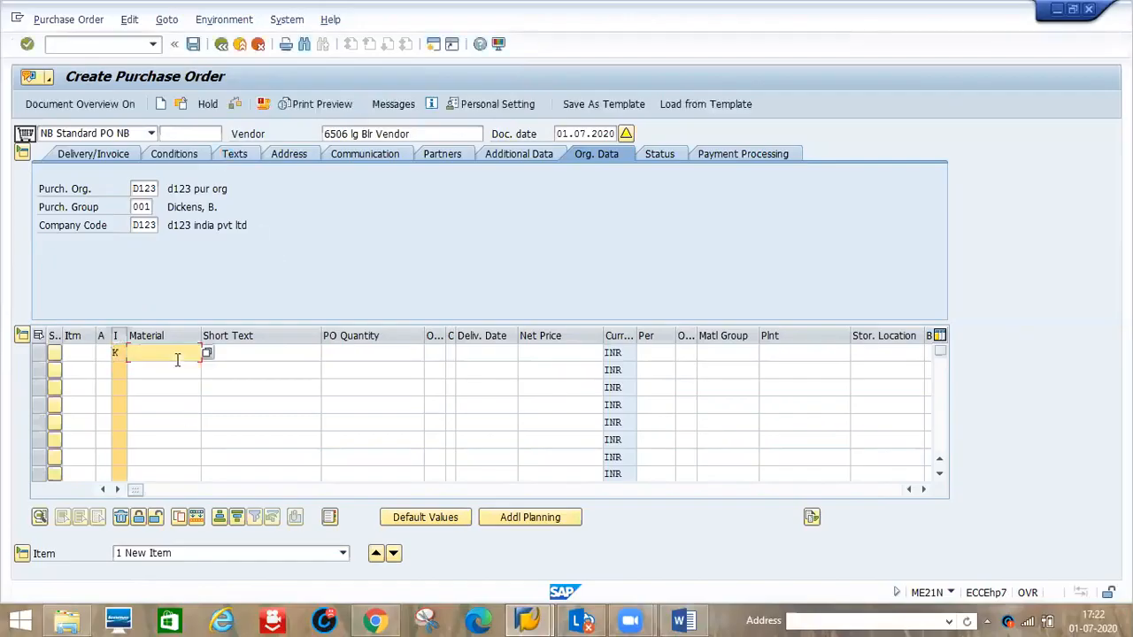
pyautogui.write('lgtv 53inch')
pyautogui.press('Tab')
pyautogui.press('Tab')
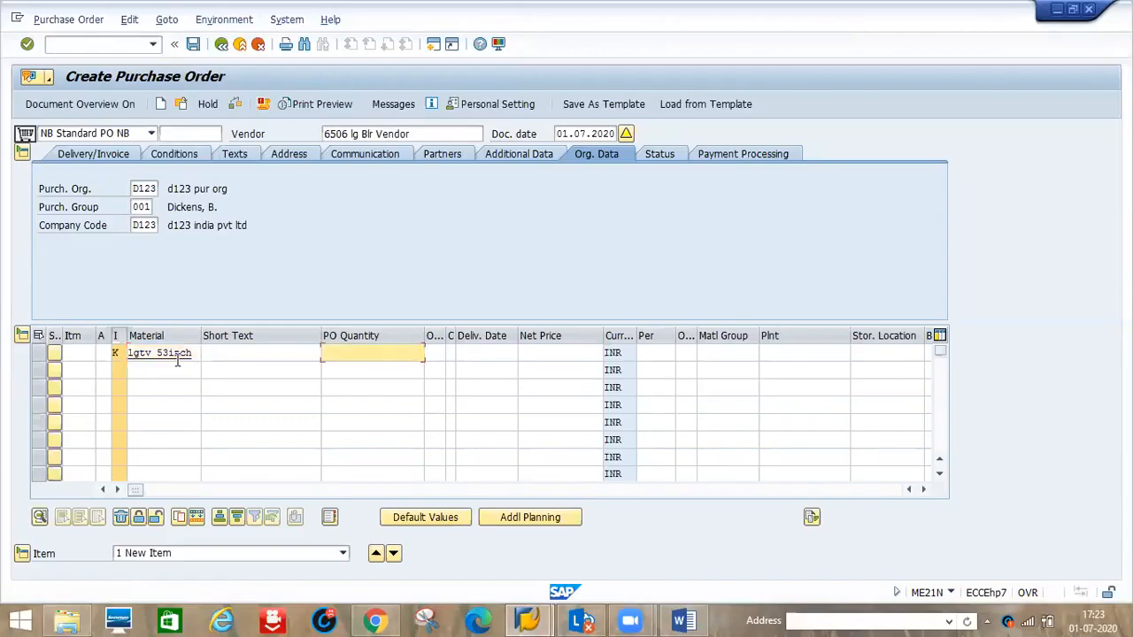
pyautogui.write('10')
pyautogui.press('Tab')
pyautogui.press('Tab')
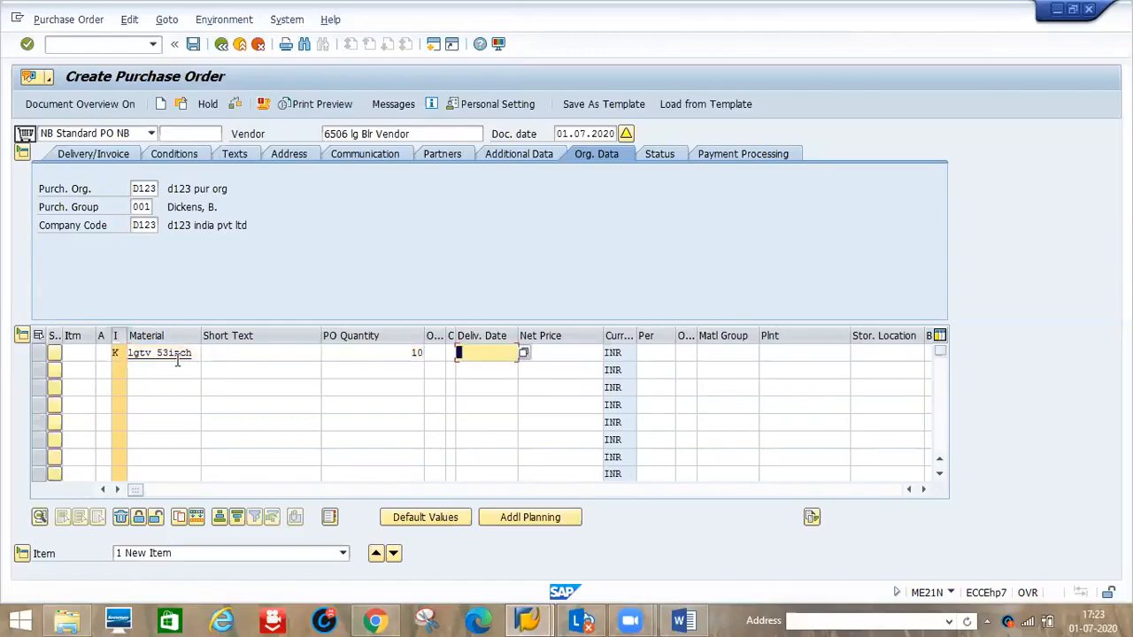
# - Enter net price 50000, plant d1p1 and storage location d1s1 for the item and submit the line
pyautogui.press('Tab')
pyautogui.write('50000')
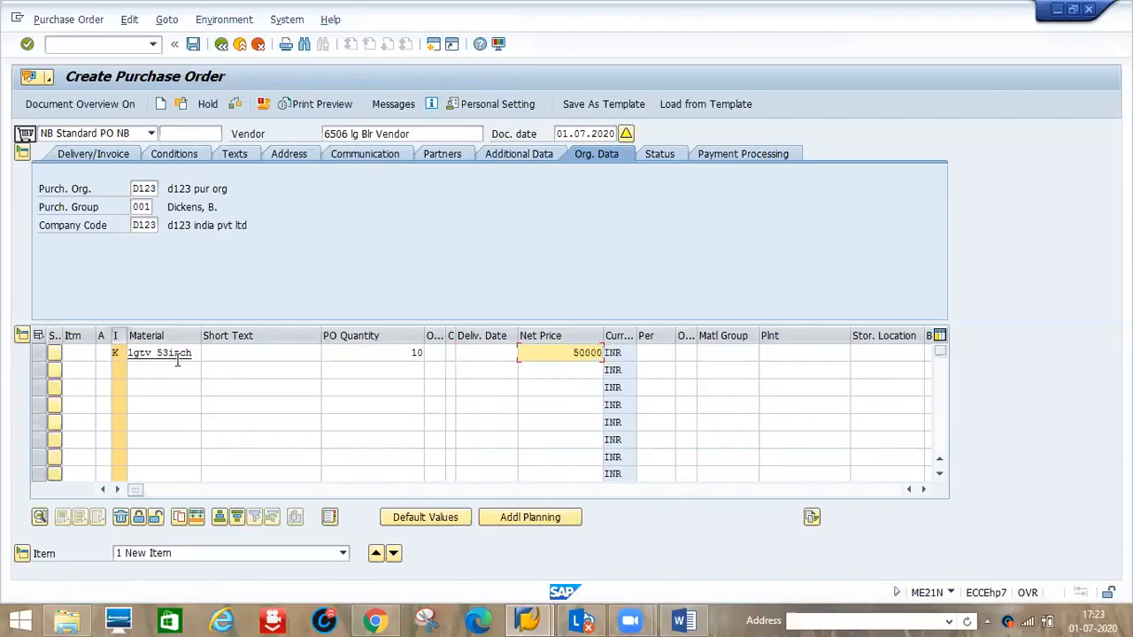
pyautogui.press('Tab')
pyautogui.press('Tab')
pyautogui.press('Tab')
pyautogui.press('Tab')
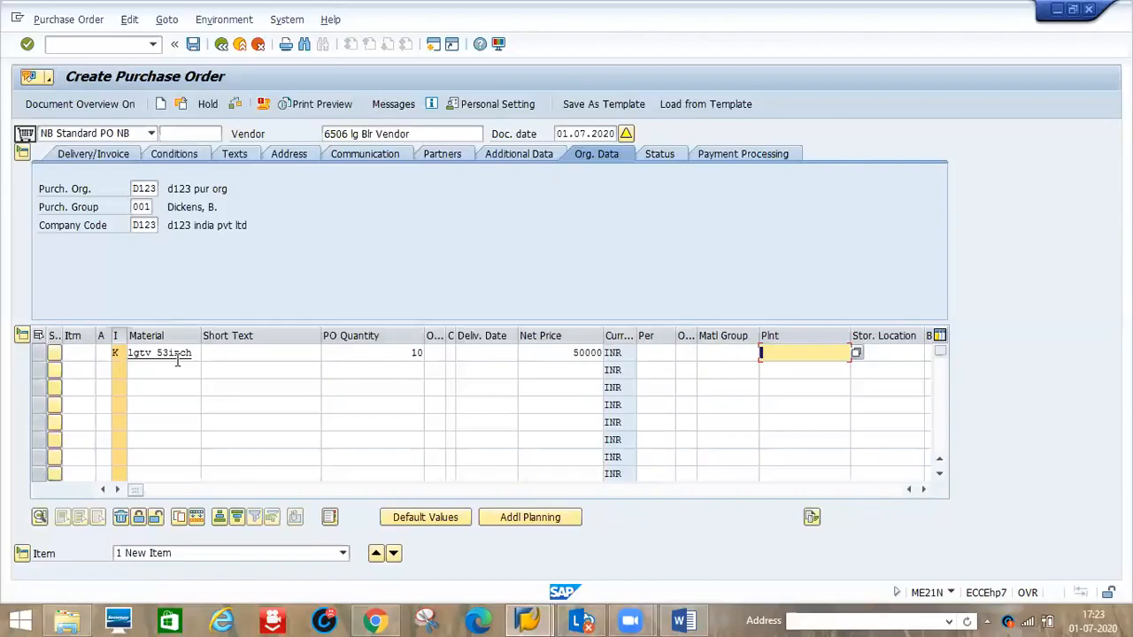
pyautogui.write('d1p1')
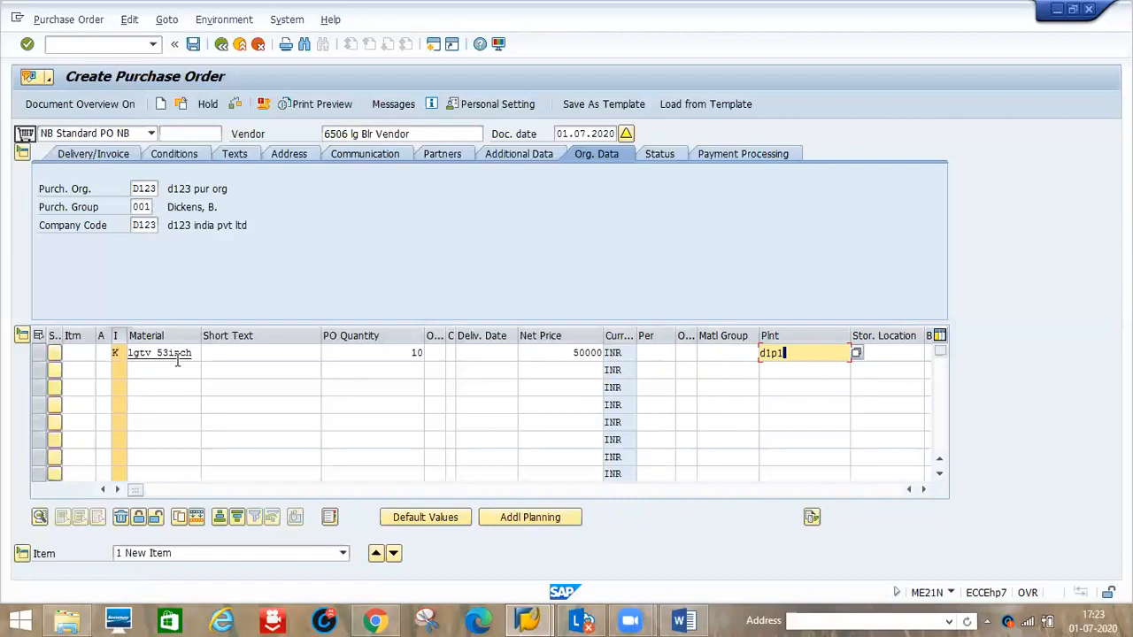
pyautogui.press('Tab')
pyautogui.write('d1s1')
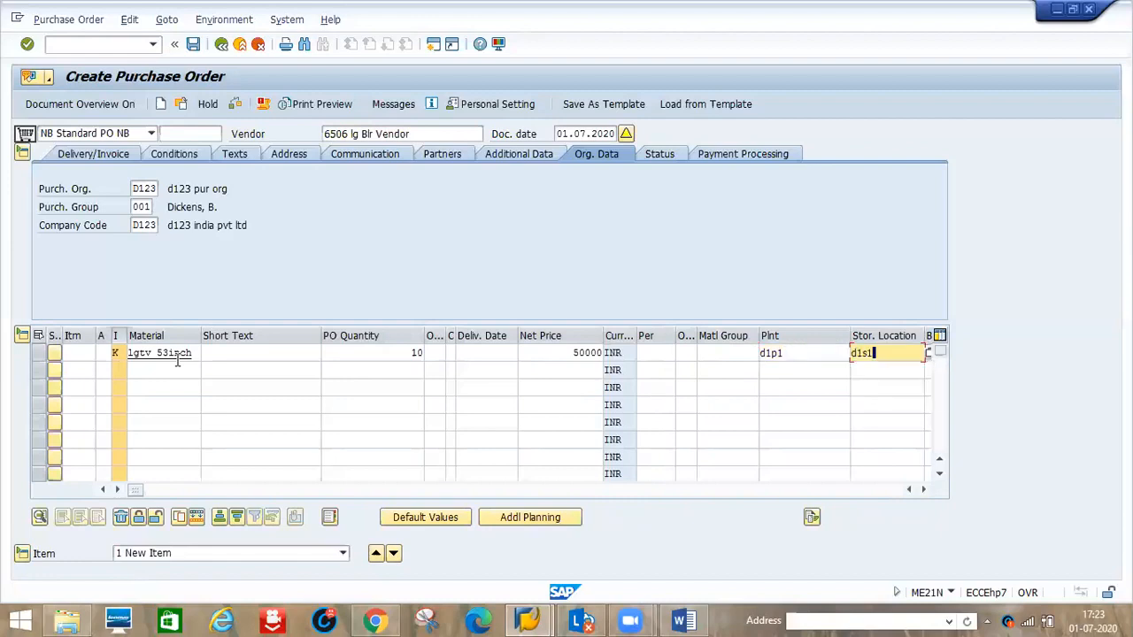
pyautogui.press('Return')
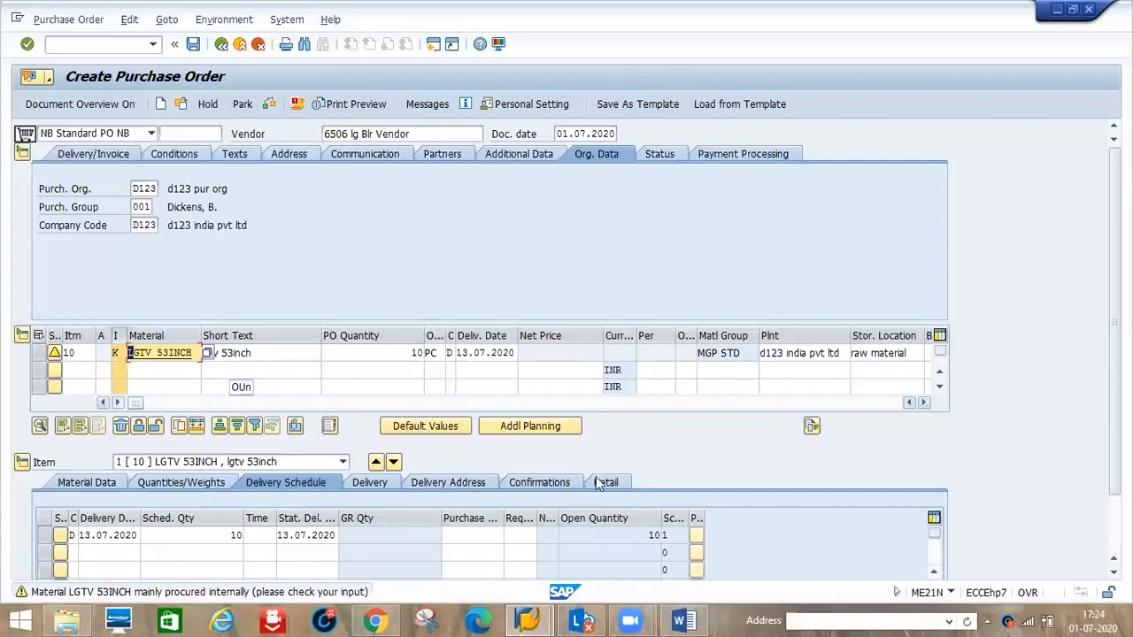
# - Review the item's net price and delivery date, and save the purchase order
pyautogui.click(574, 336)
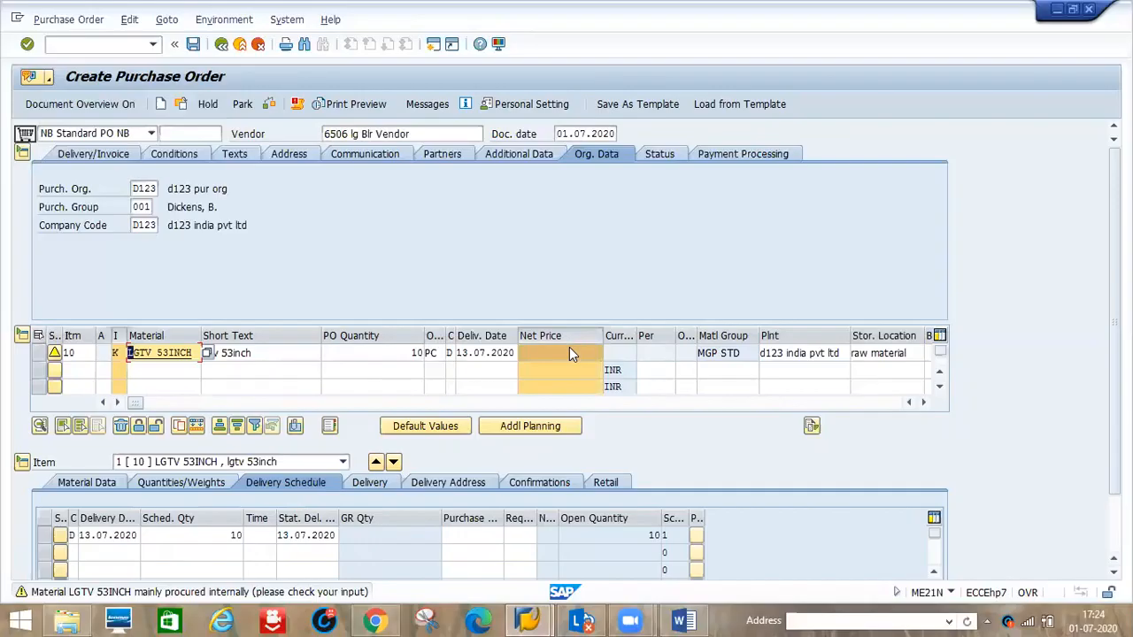
pyautogui.click(489, 354)
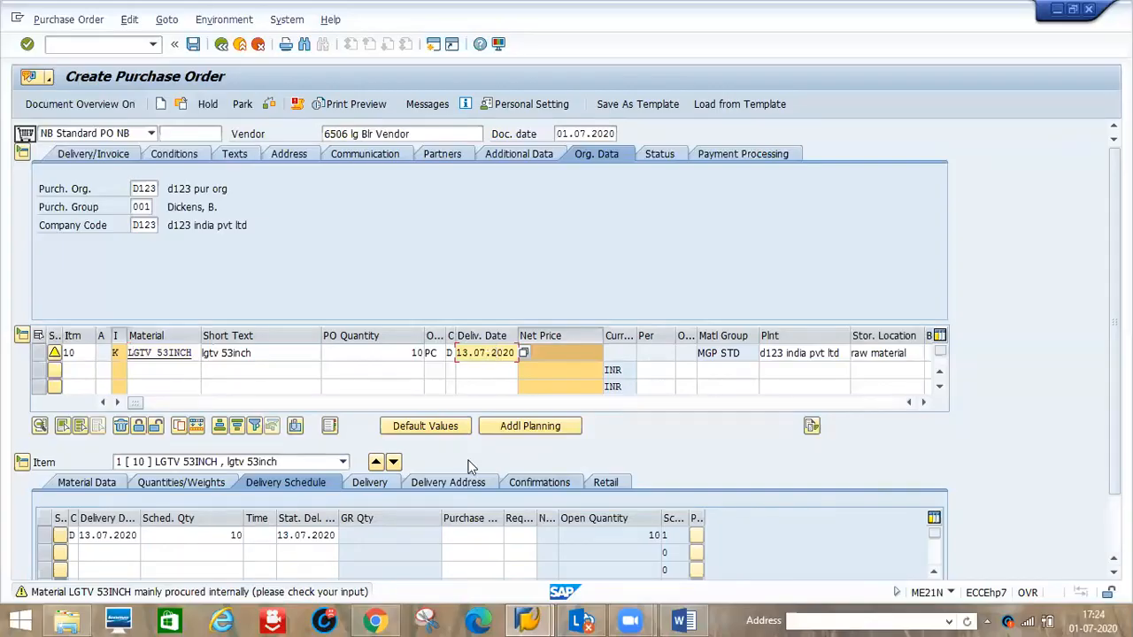
pyautogui.click(193, 46)
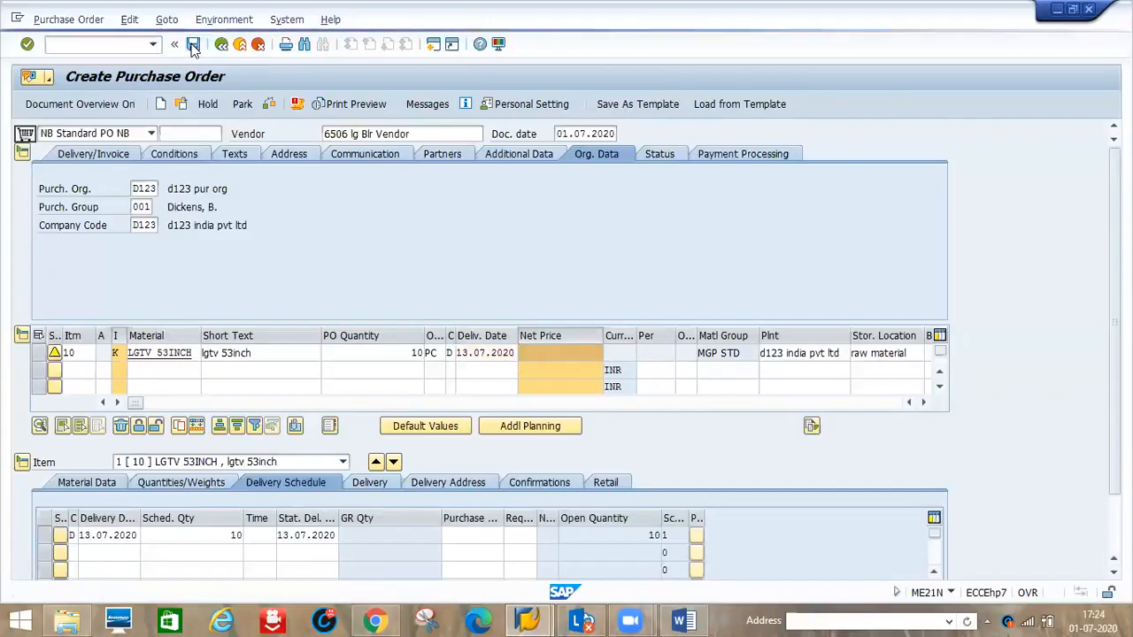
pyautogui.click(221, 324)
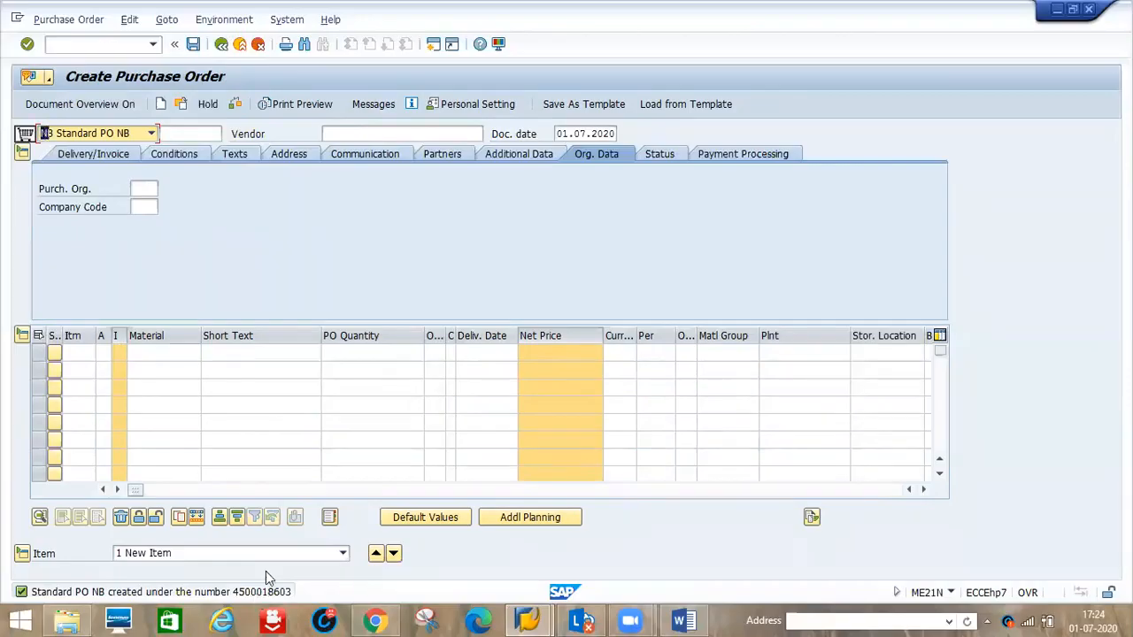
# - Start transaction MIGO and load the newly created purchase order for goods receipt
pyautogui.click(65, 50)
pyautogui.write('/nm')
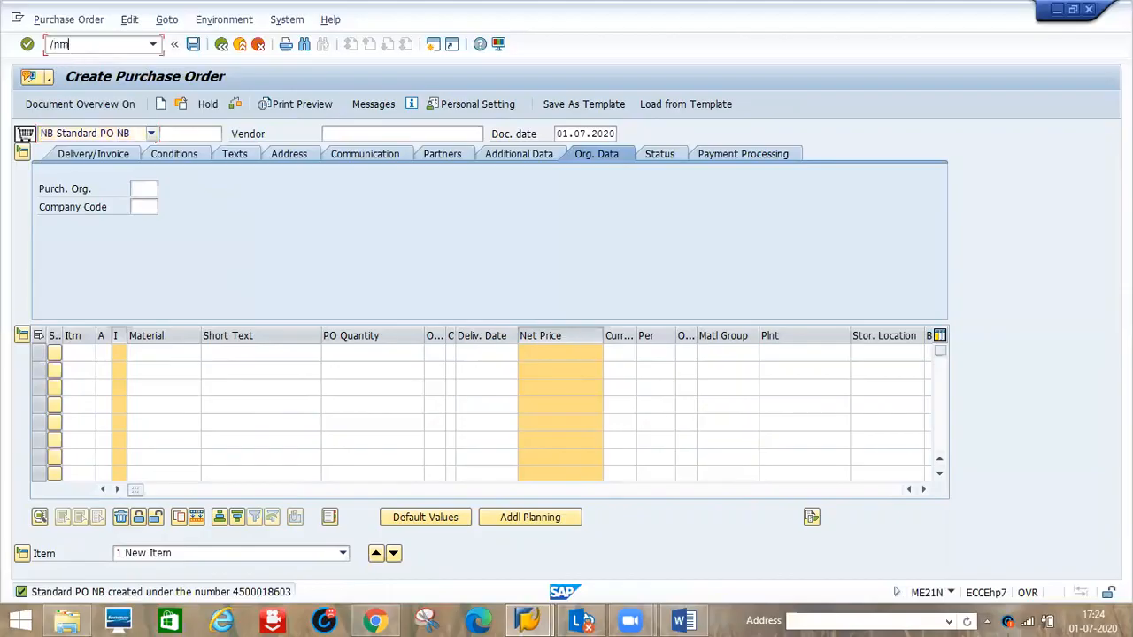
pyautogui.write('igo')
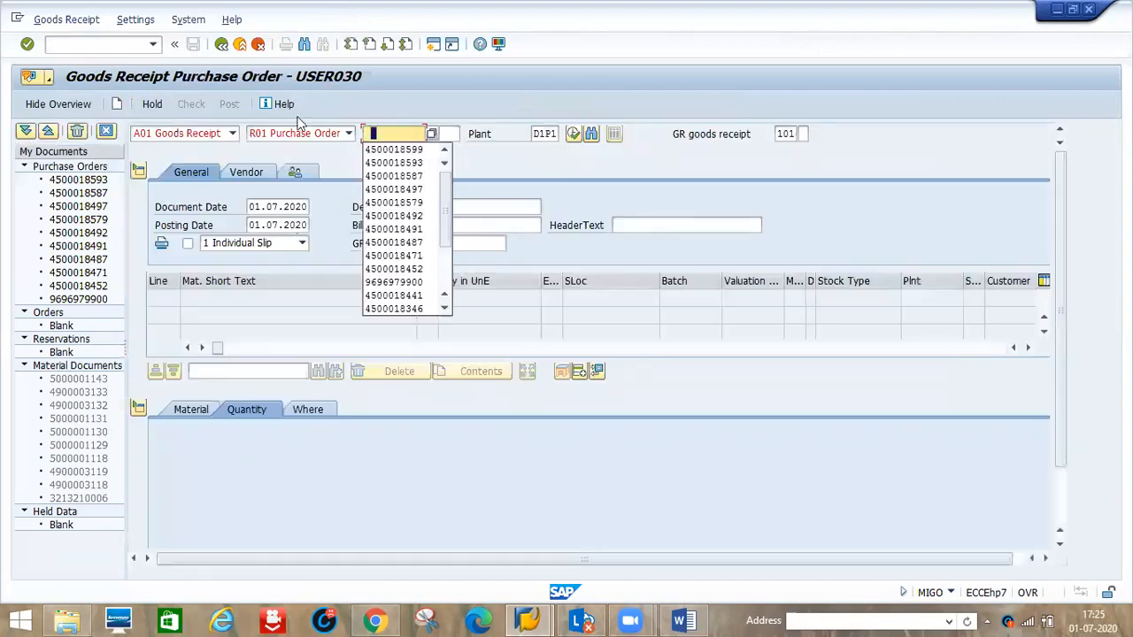
pyautogui.write('4500018599')
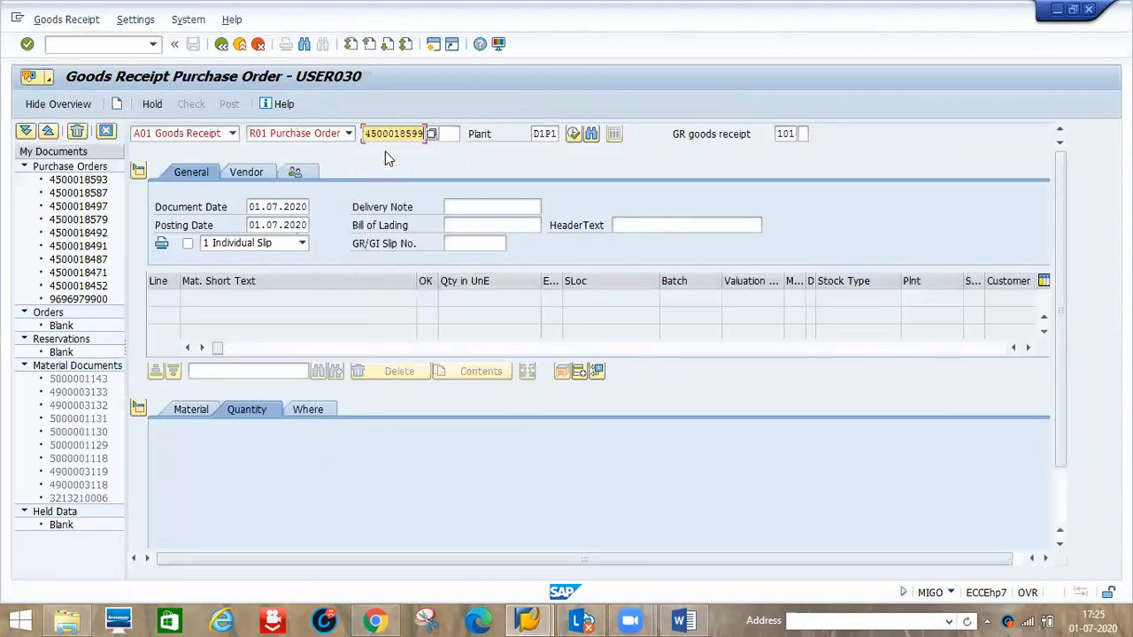
pyautogui.write('603')
pyautogui.press('Return')
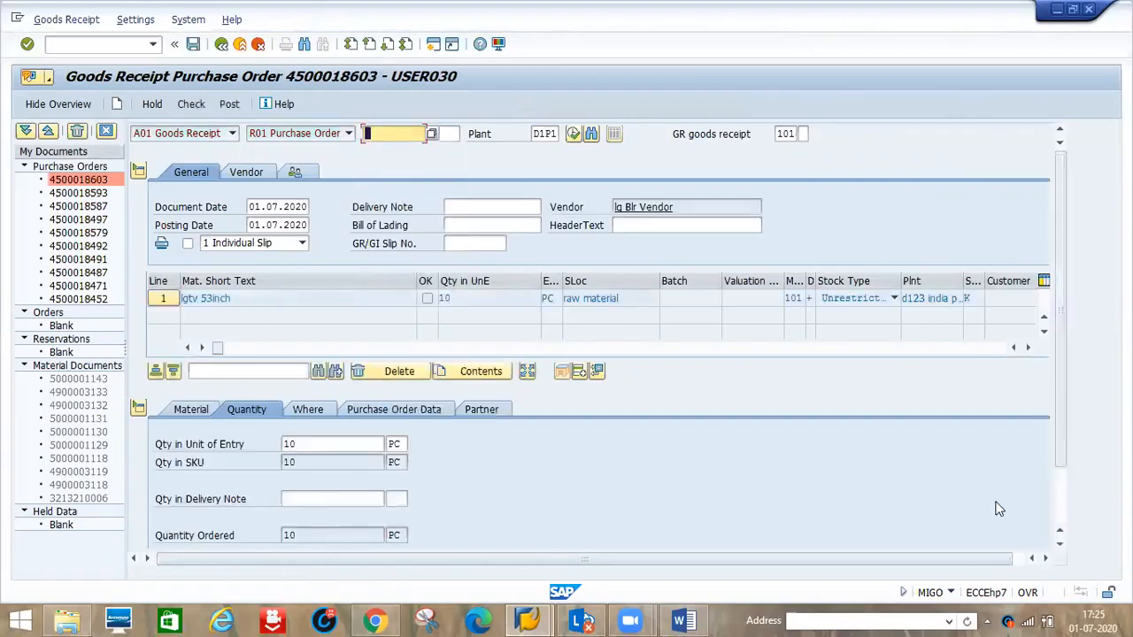
# - Mark the lgtv 53inch item as OK and check the goods receipt
pyautogui.click(1060, 515)
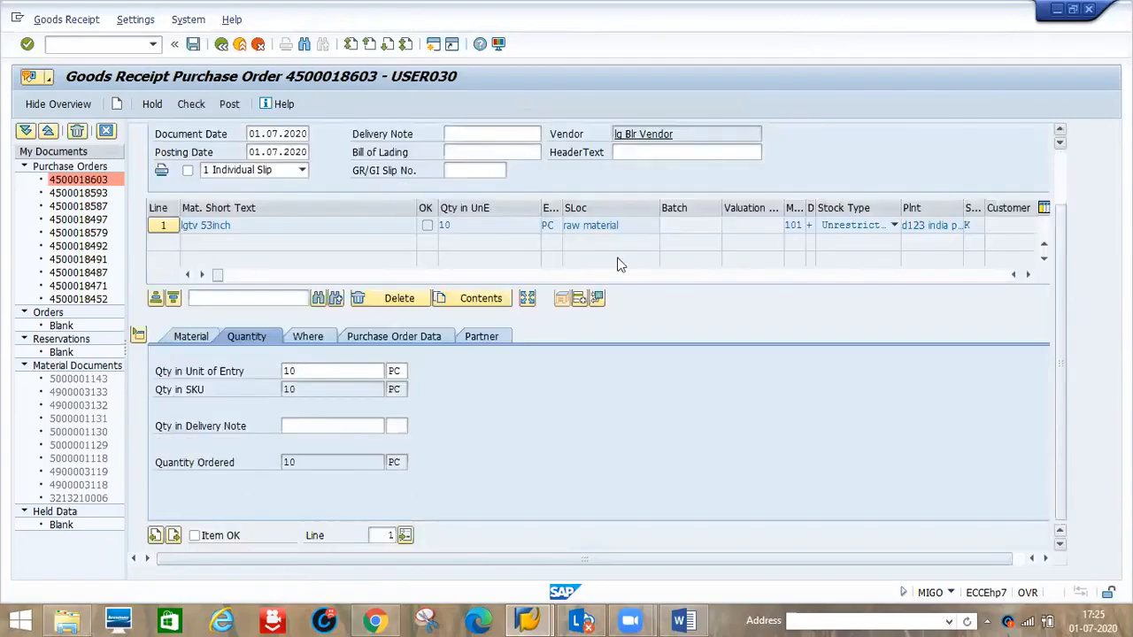
pyautogui.click(194, 537)
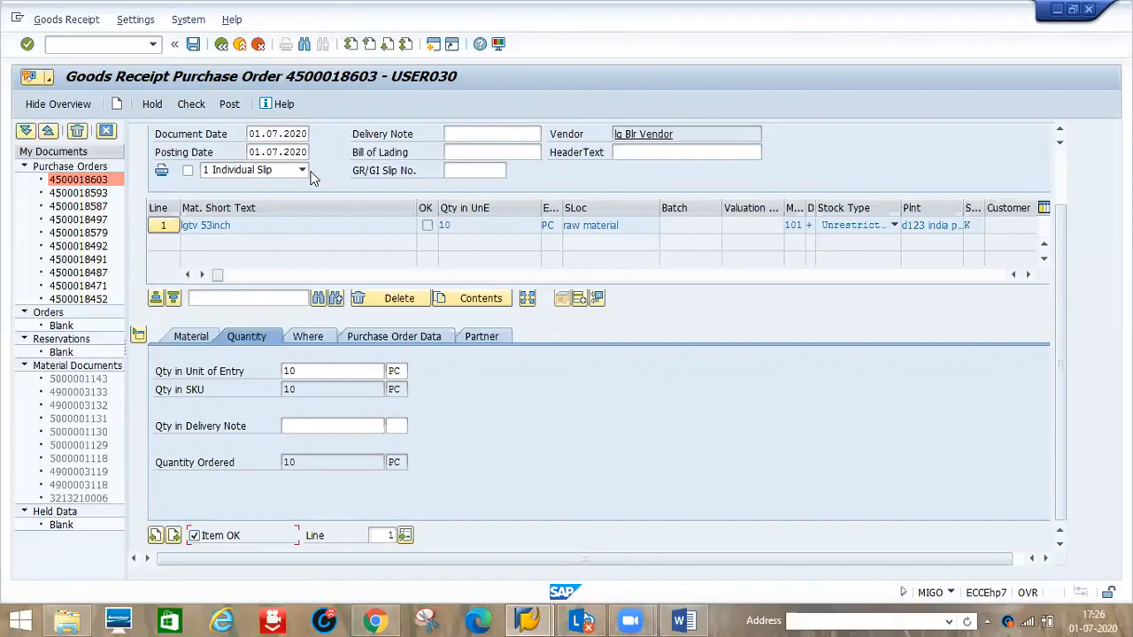
pyautogui.click(192, 104)
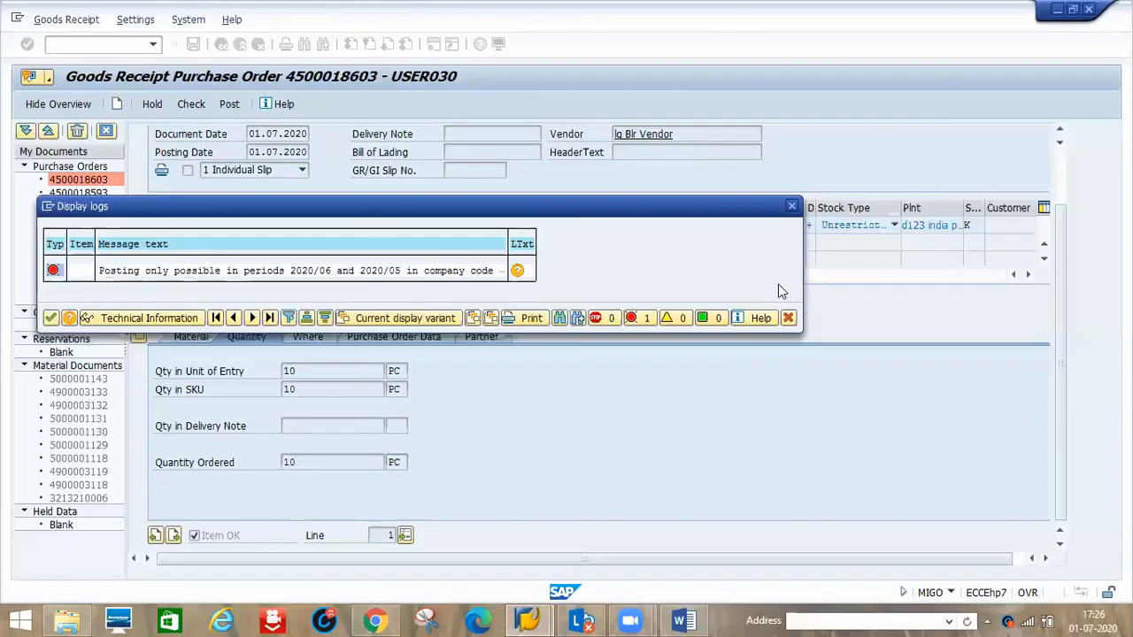
# - Switch to the Vendor Consignment document in Word and add the line "Posting period display: MMRV" below the process flow list
pyautogui.click(683, 620)
pyautogui.click(677, 518)
pyautogui.press('Return')
pyautogui.press('BackSpace')
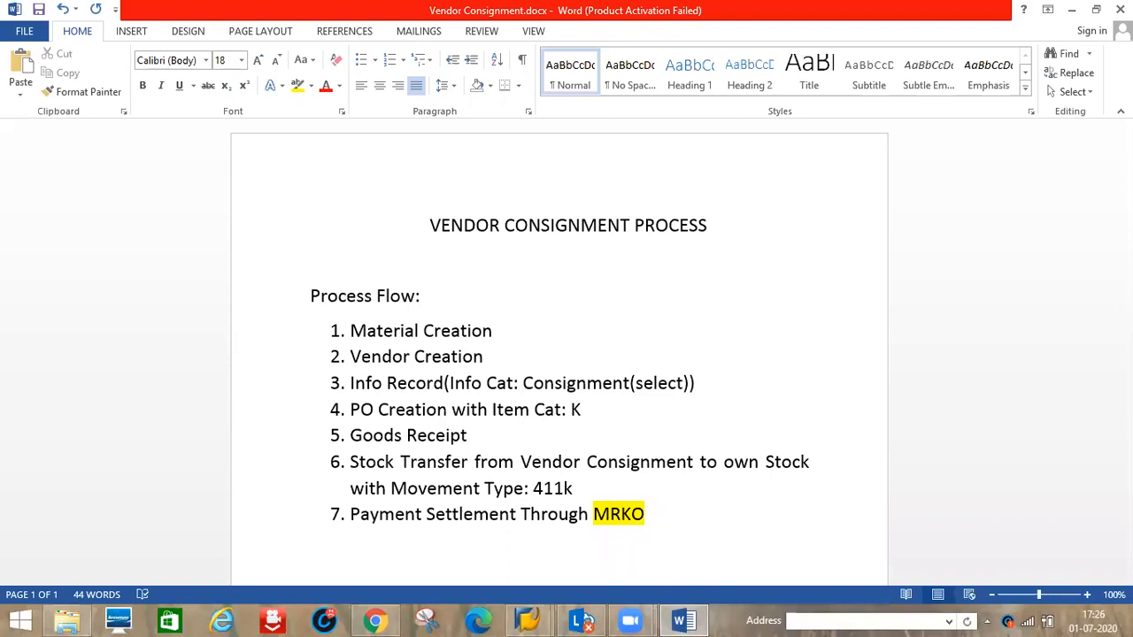
pyautogui.press('Return')
pyautogui.click(674, 521)
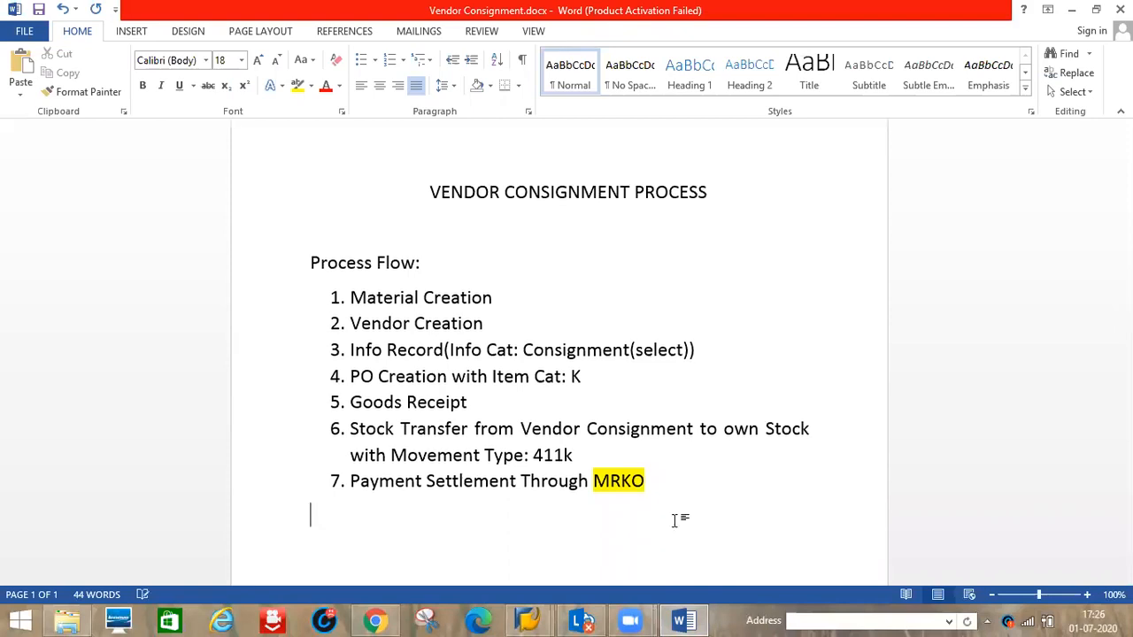
pyautogui.write('po')
pyautogui.write('sting per')
pyautogui.write('io')
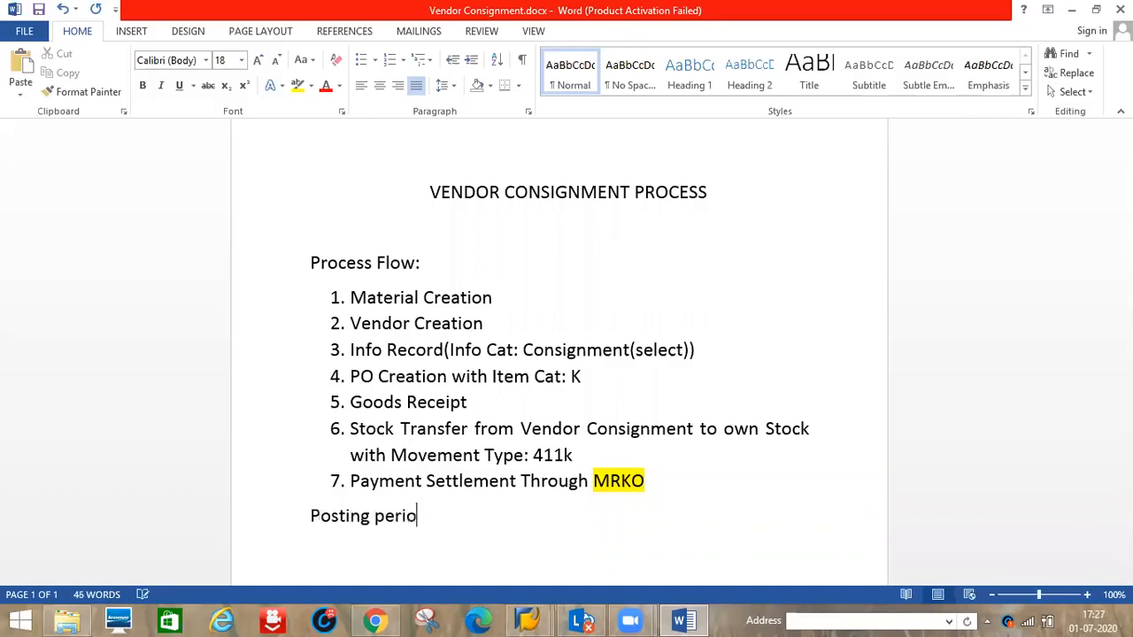
pyautogui.write('d displa')
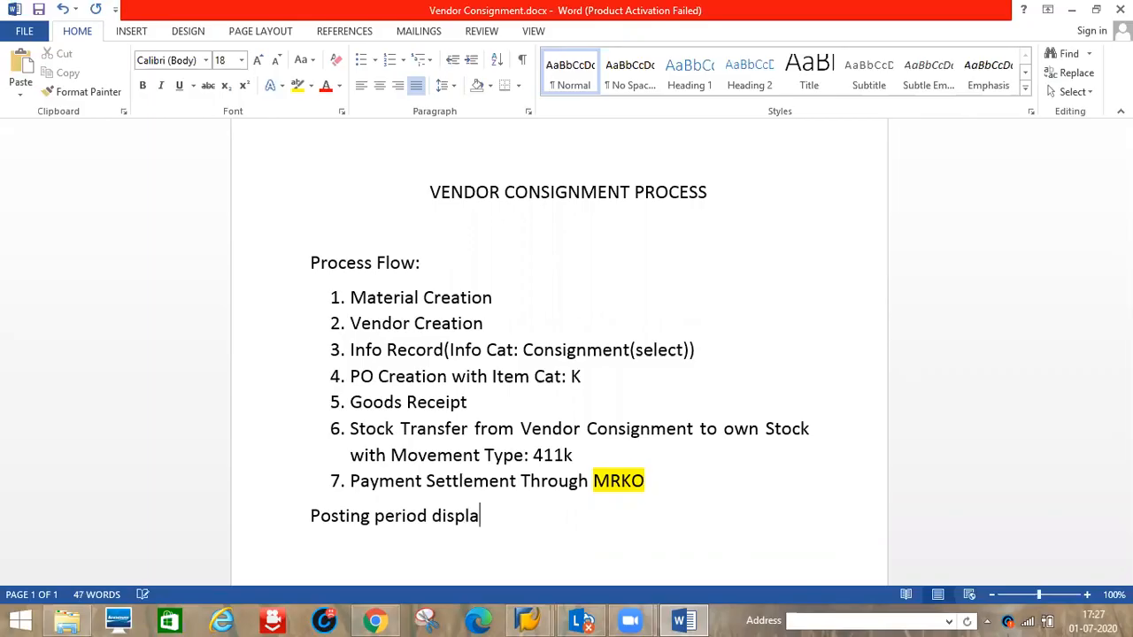
pyautogui.write('y: MMRV')
pyautogui.press('Return')
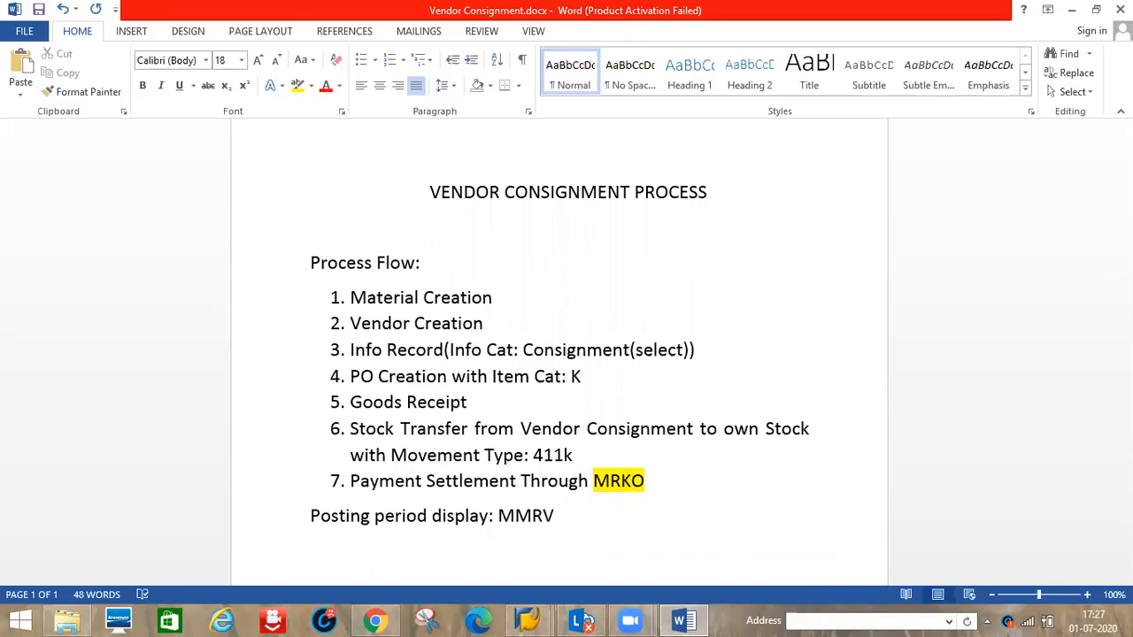
# - Add the line "CHANGES: MMPV" under the posting period note and insert a blank line after process flow item 7
pyautogui.write('CHANGES')
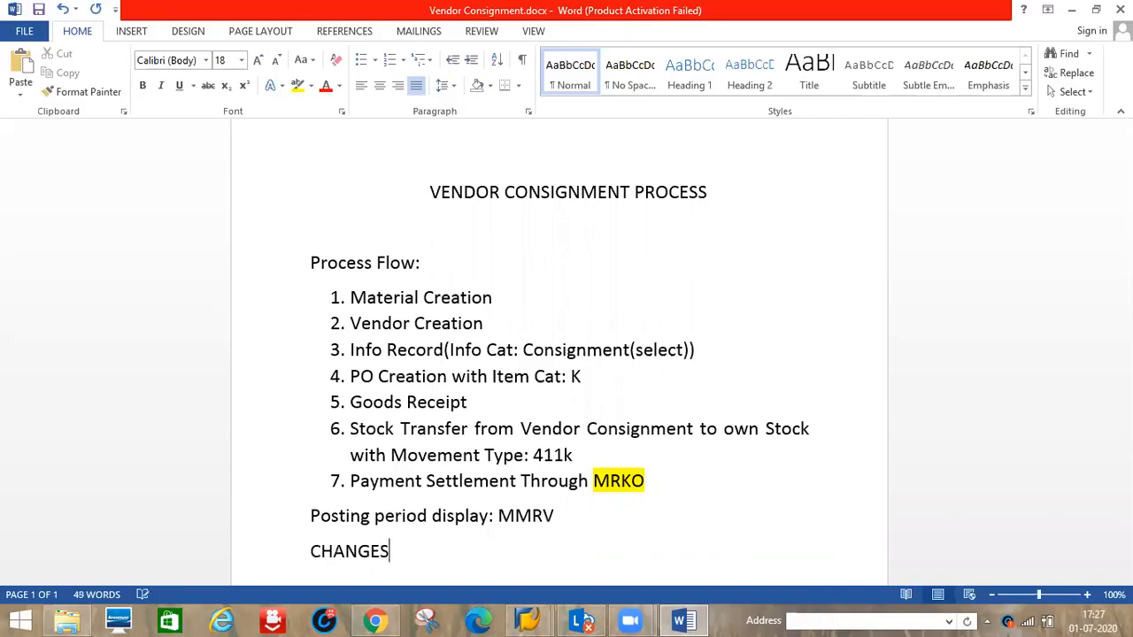
pyautogui.write(':NMM')
pyautogui.press('BackSpace')
pyautogui.press('BackSpace')
pyautogui.press('BackSpace')
pyautogui.write('MMPV')
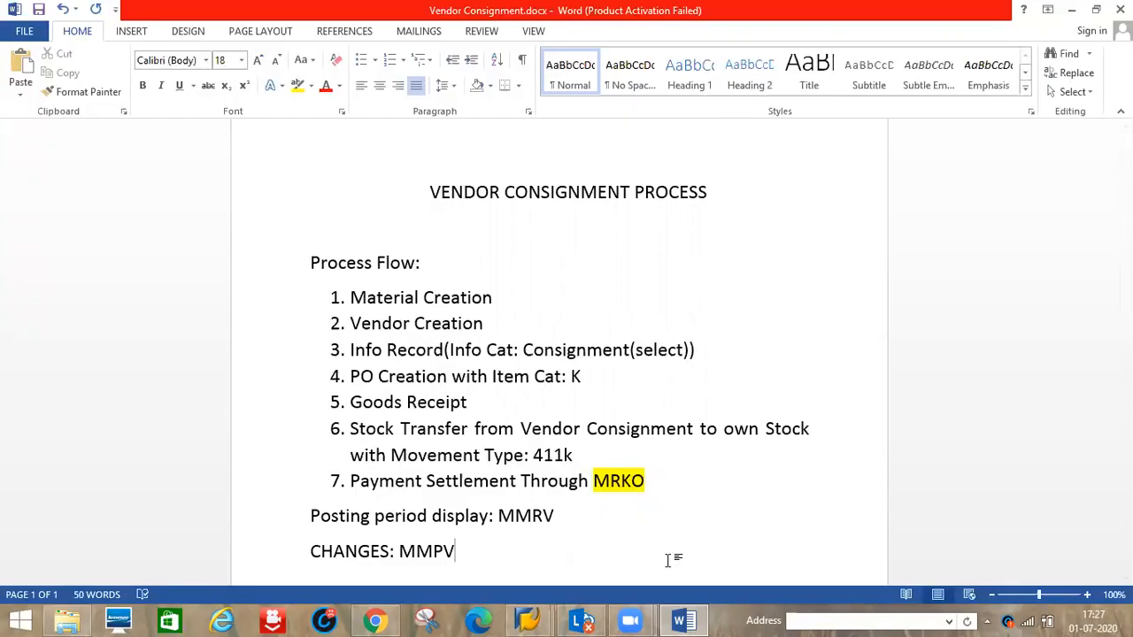
pyautogui.click(659, 481)
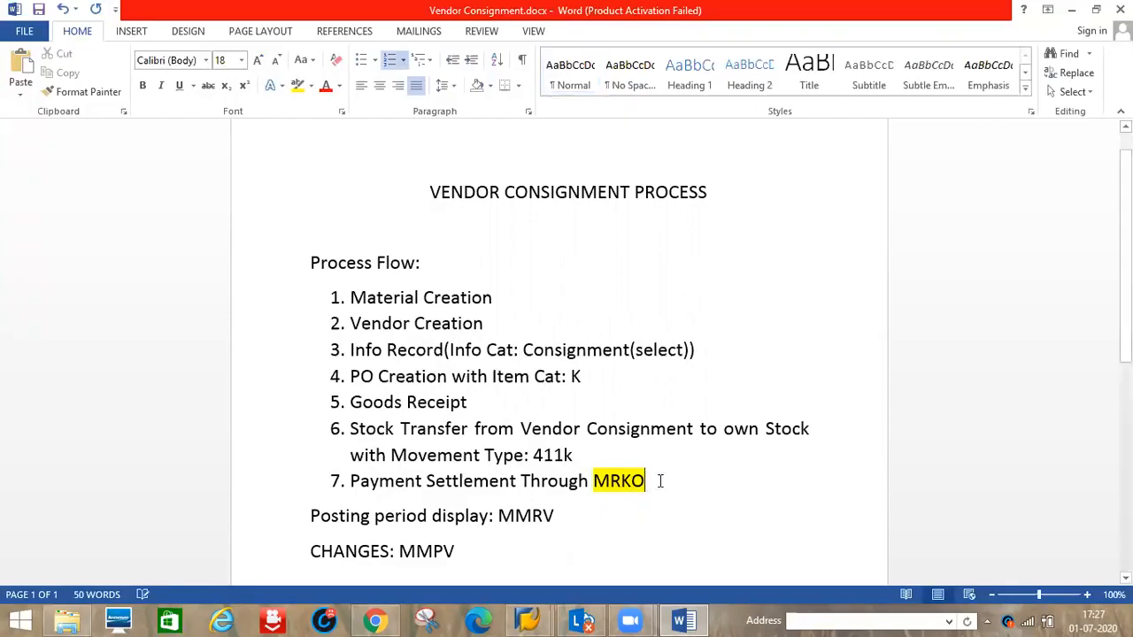
pyautogui.press('Return')
pyautogui.press('BackSpace')
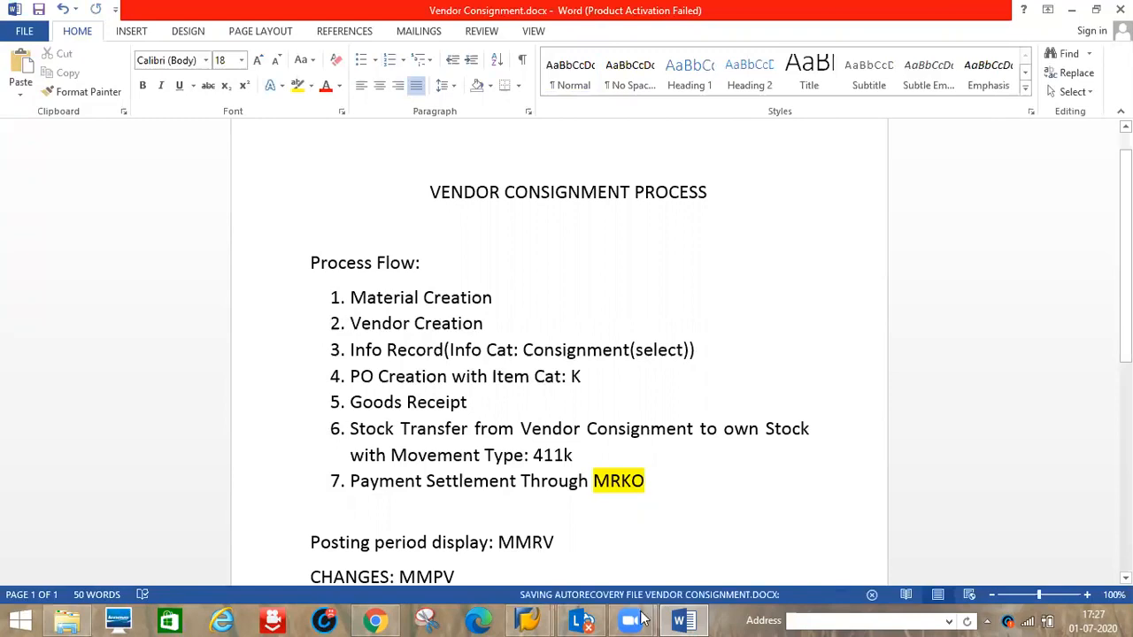
# - Return to SAP, close the goods receipt log and display the posting periods of company code D123 with MMRV in a new session
pyautogui.moveTo(530, 620)
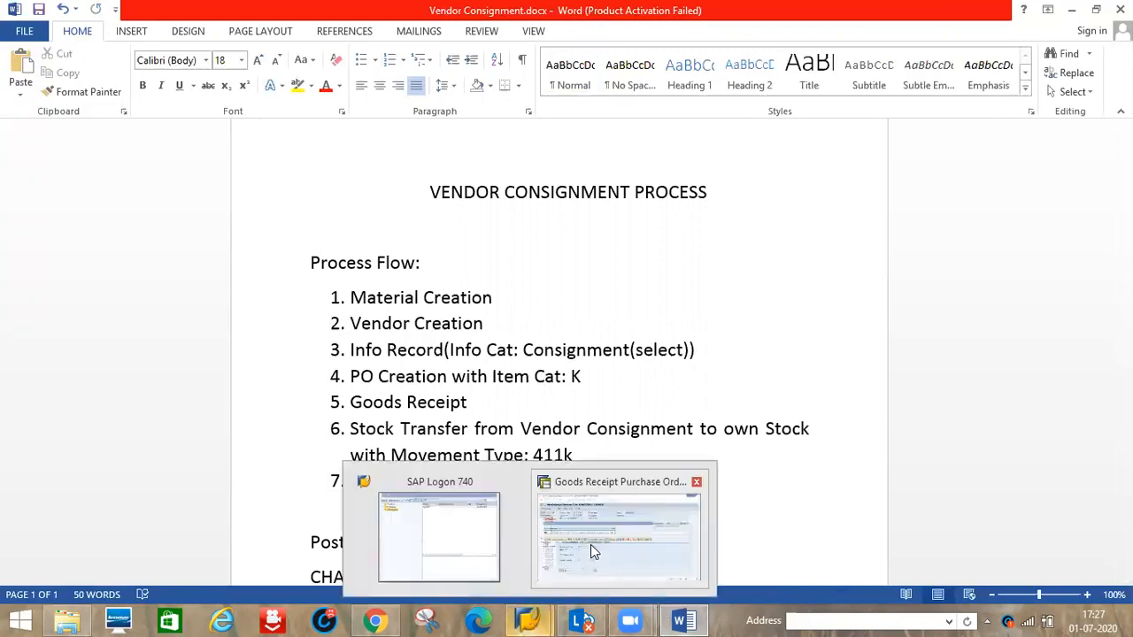
pyautogui.click(590, 545)
pyautogui.click(791, 209)
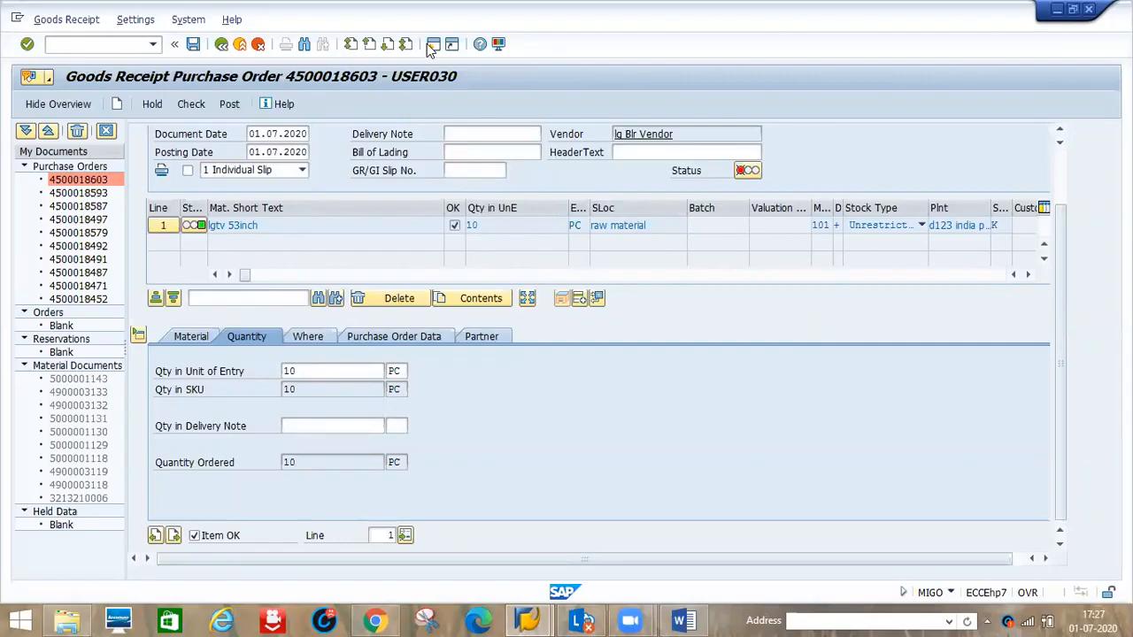
pyautogui.click(431, 45)
pyautogui.write('MMRV')
pyautogui.press('Return')
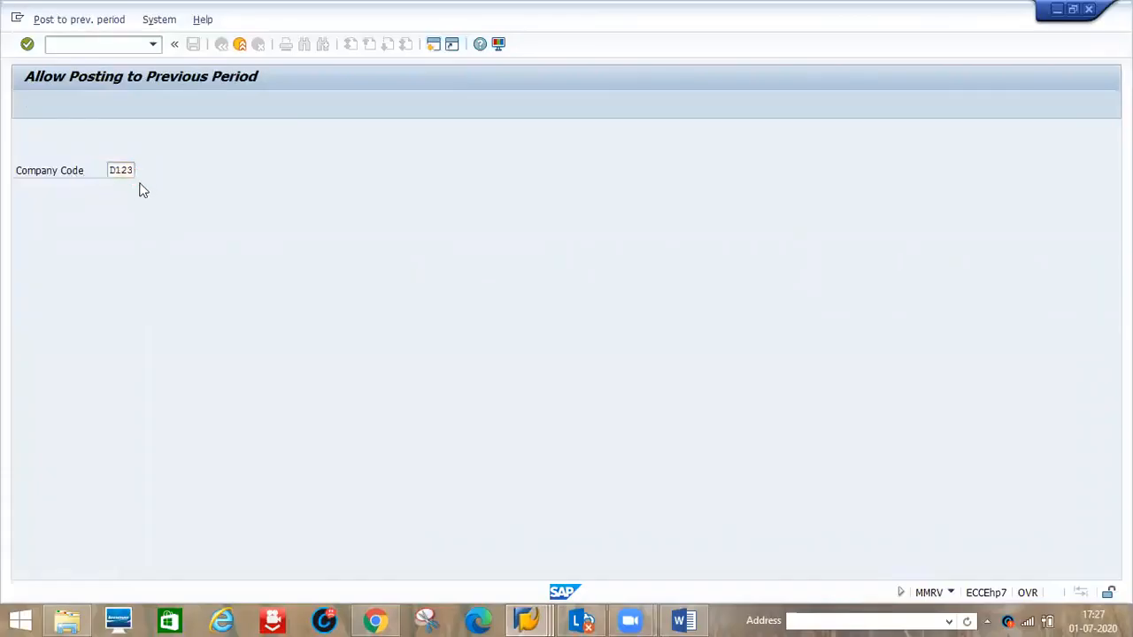
pyautogui.press('Return')
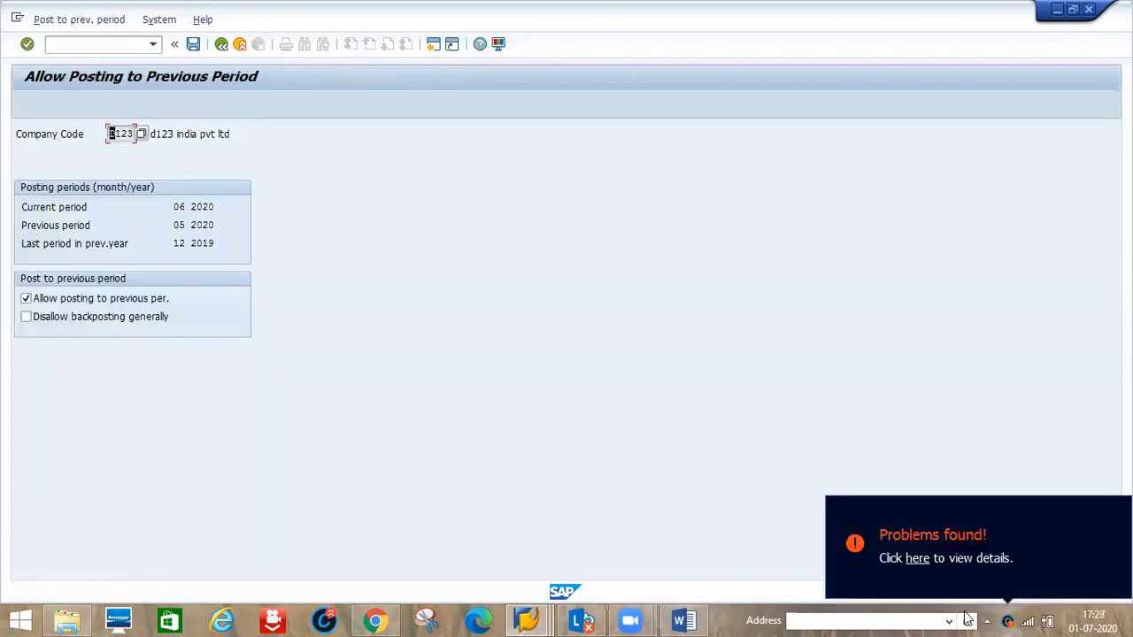
# - Check the period-change transaction code in the Word notes and start transaction MMPV in the posting period session in SAP
pyautogui.click(683, 620)
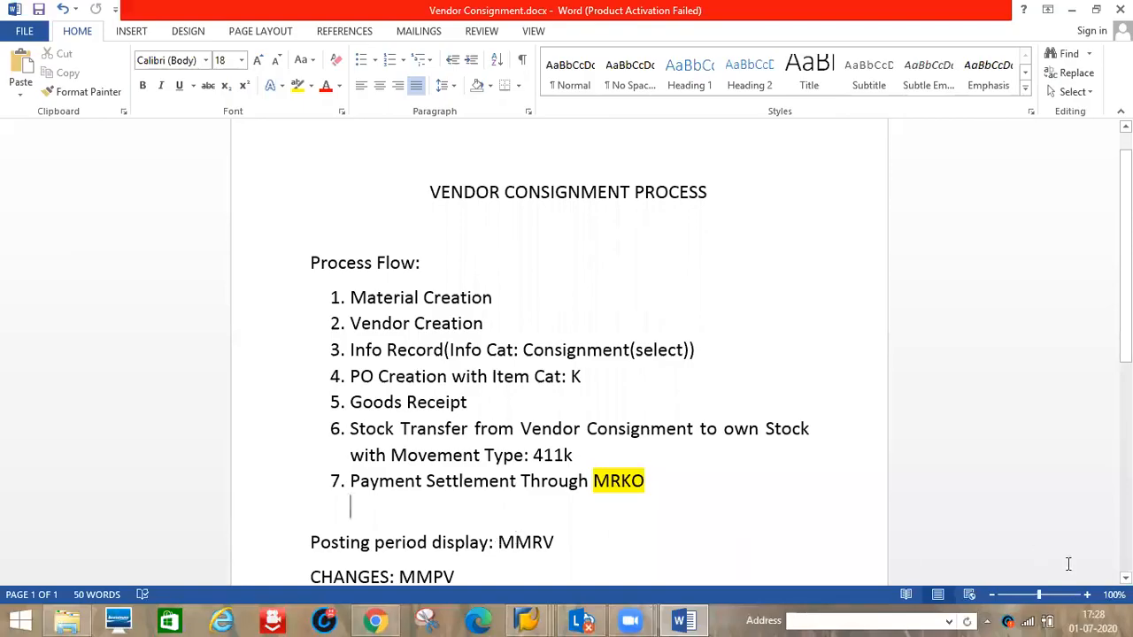
pyautogui.scroll(-2, 566, 354)
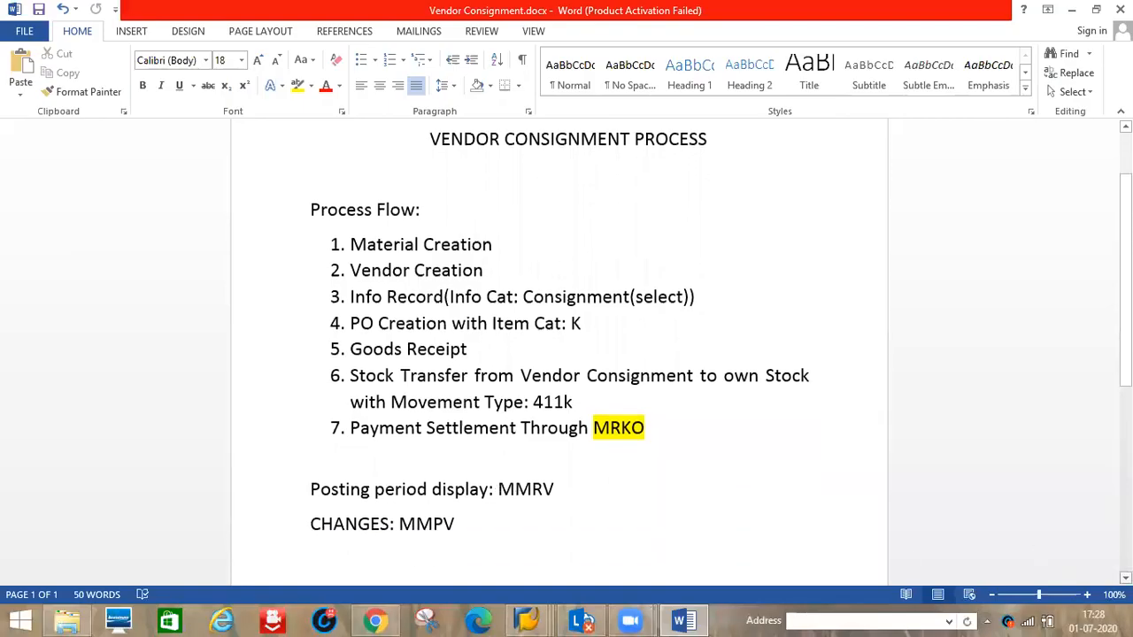
pyautogui.scroll(-2, 566, 354)
pyautogui.scroll(-1, 921, 518)
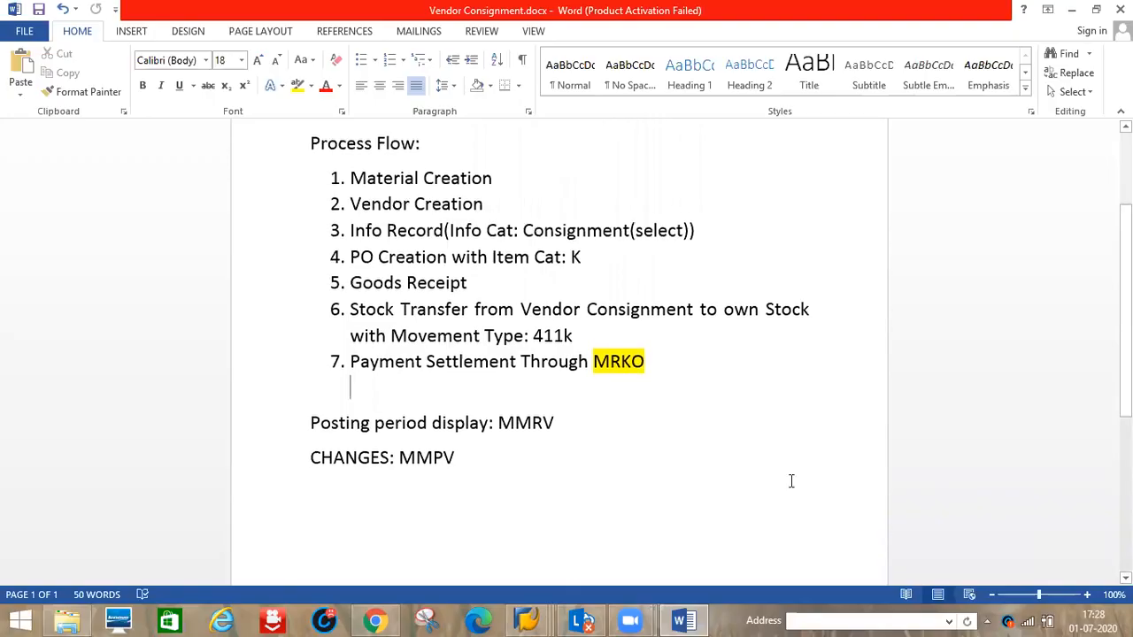
pyautogui.hotkey('alt', 'Tab')
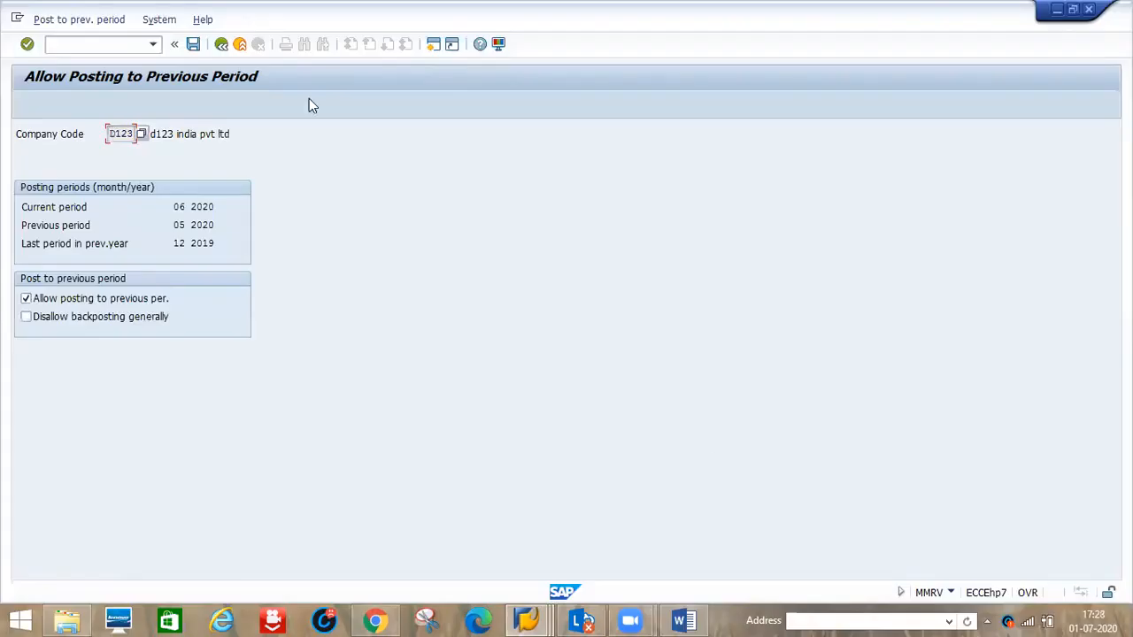
pyautogui.click(104, 42)
pyautogui.write('/NMMPV')
pyautogui.press('Return')
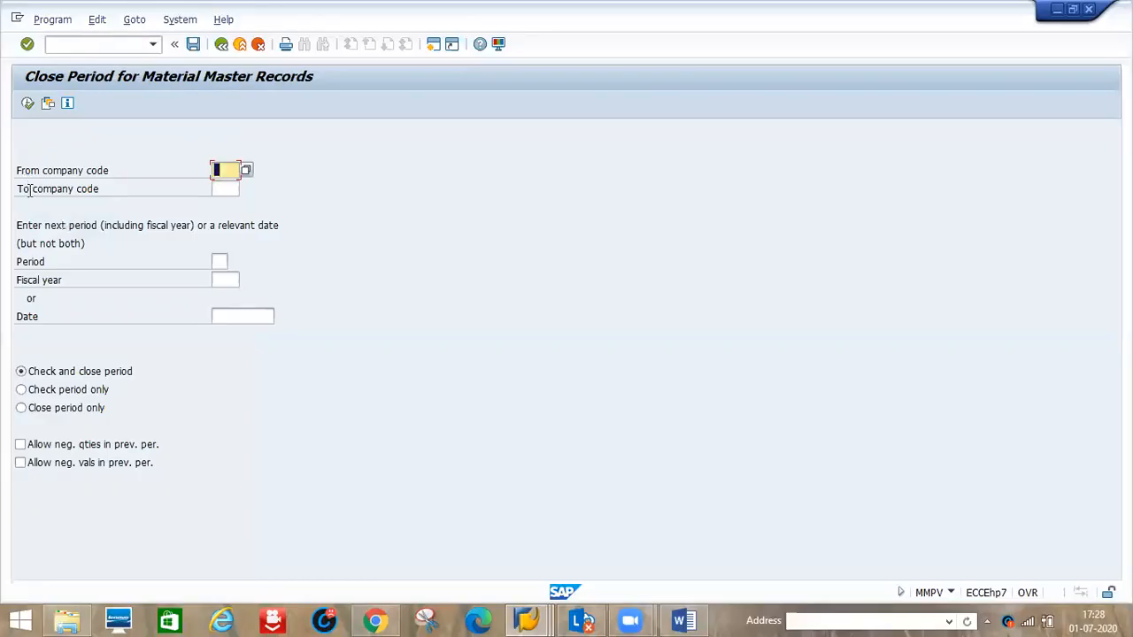
# - Close the period for company codes D123 to D123 with period 07 and fiscal year 2020, using check and close
pyautogui.write('d123')
pyautogui.press('Tab')
pyautogui.write('D123')
pyautogui.click(222, 258)
pyautogui.click(226, 281)
pyautogui.write('2')
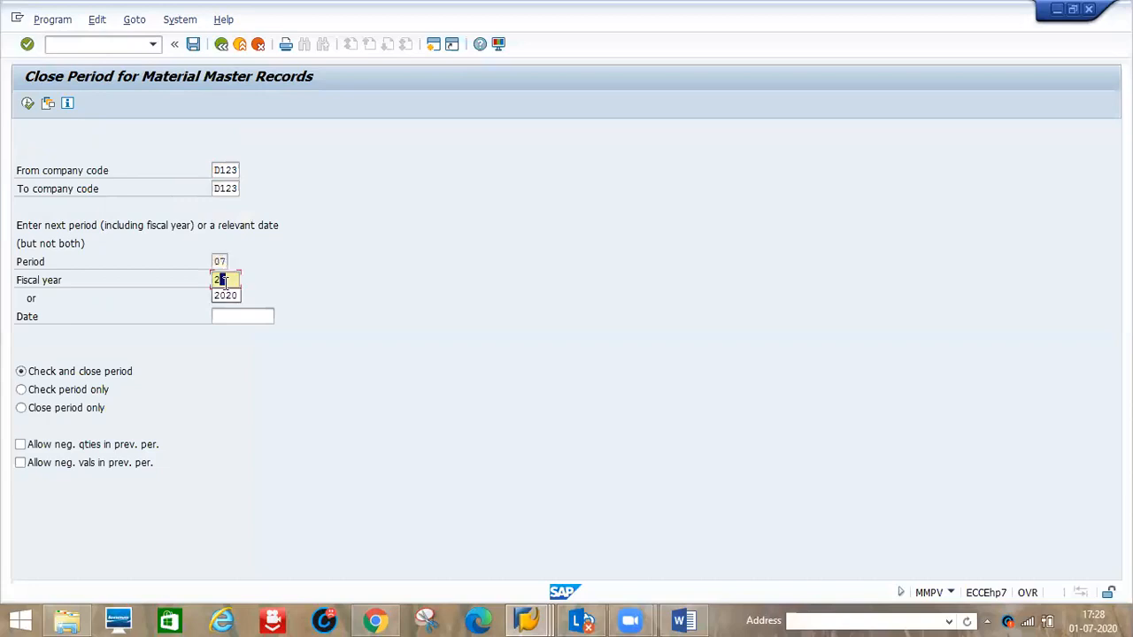
pyautogui.write('020')
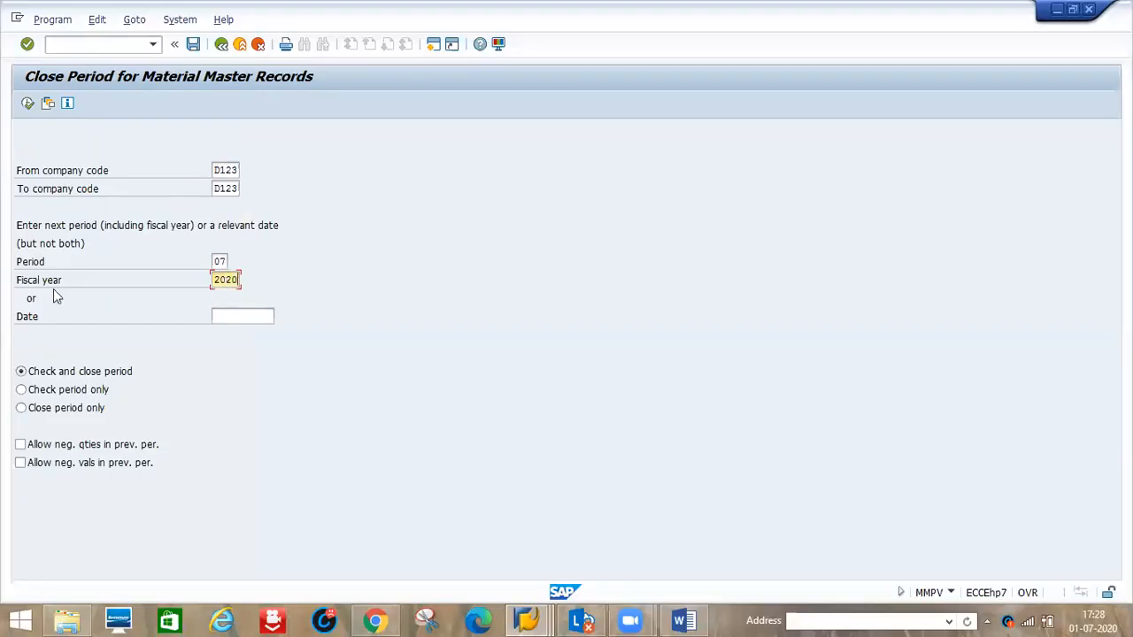
pyautogui.click(220, 316)
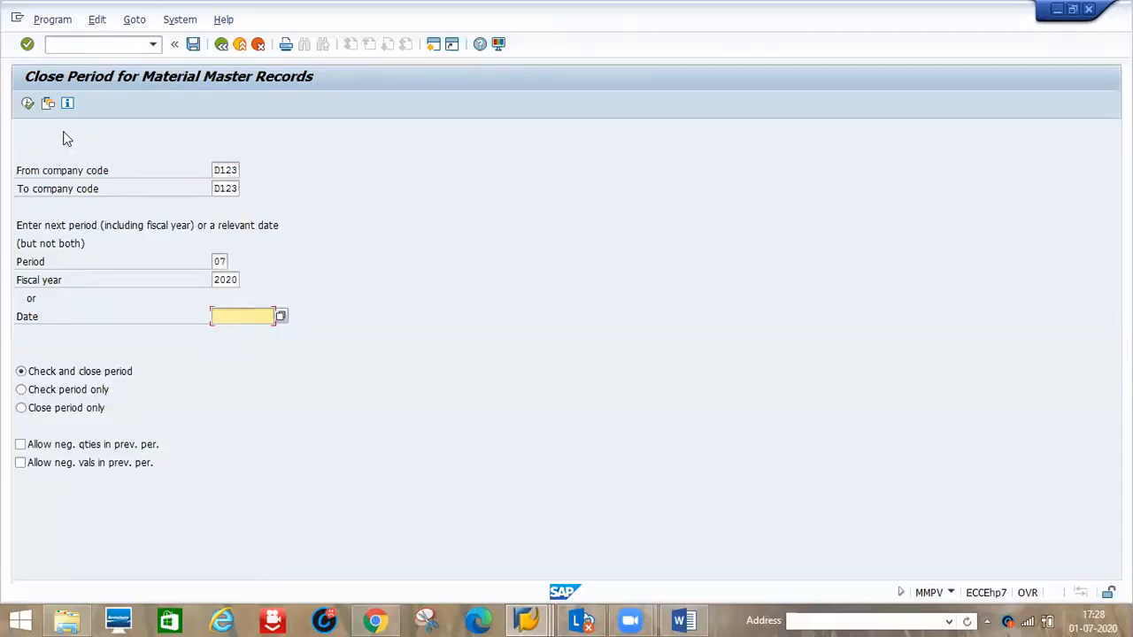
pyautogui.click(28, 104)
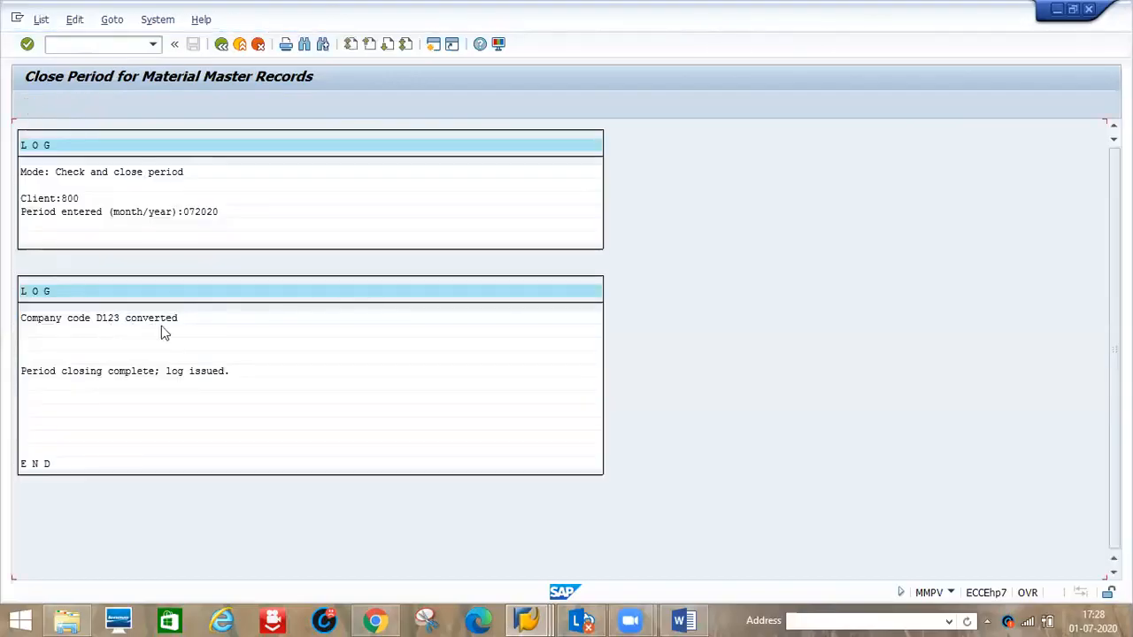
# - Consult the transaction codes in the Word notes and display the posting periods of company code D123 in SAP with MMRV
pyautogui.click(531, 619)
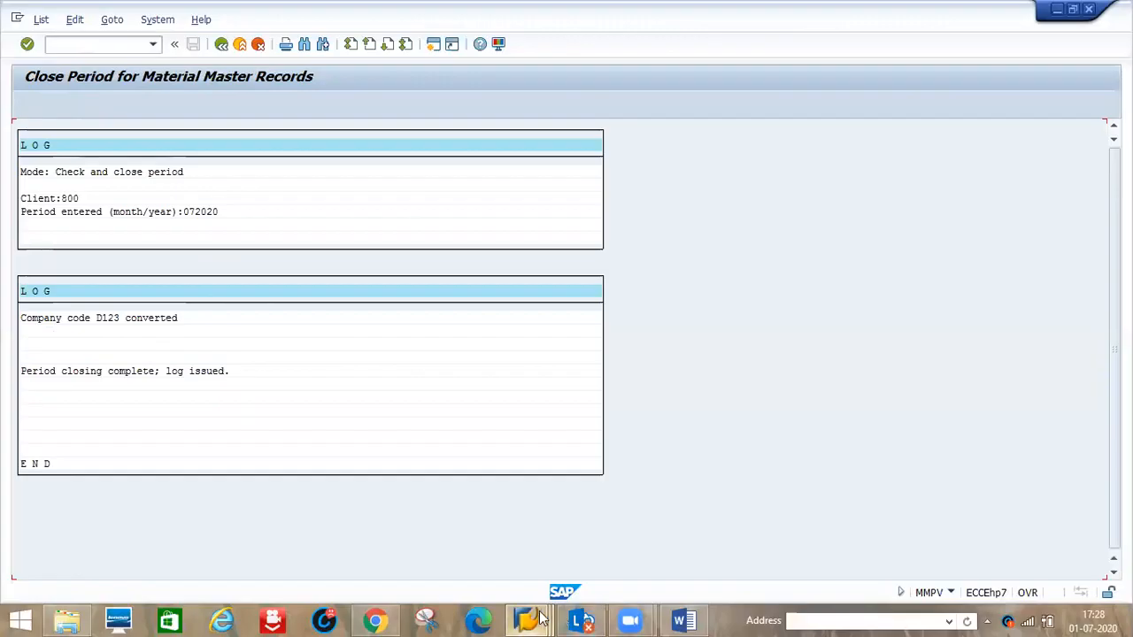
pyautogui.click(691, 556)
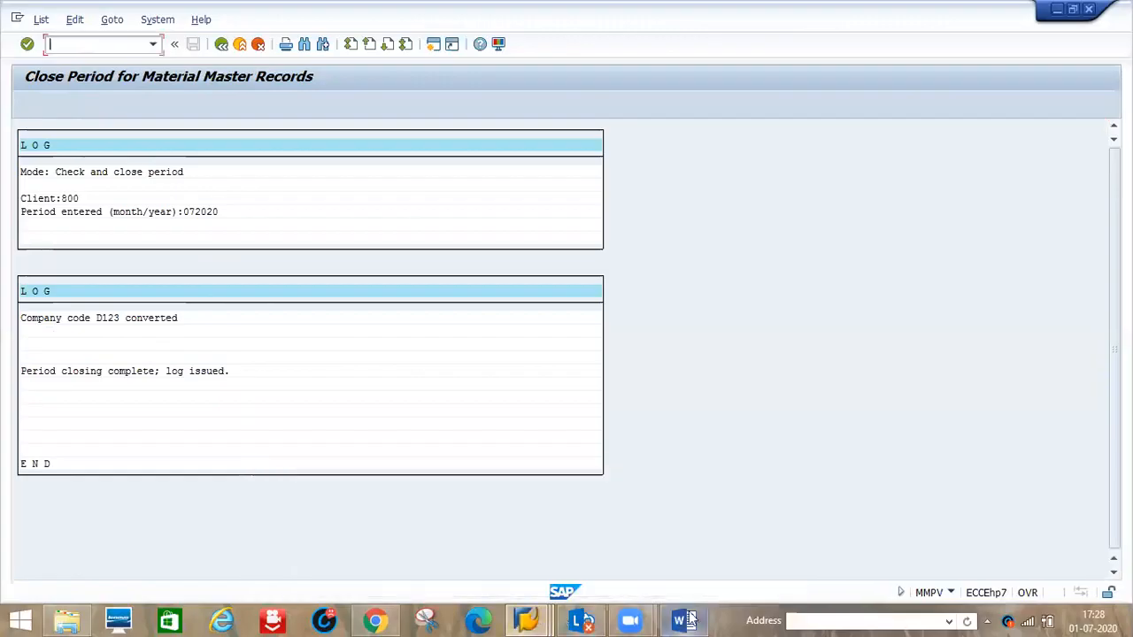
pyautogui.click(689, 620)
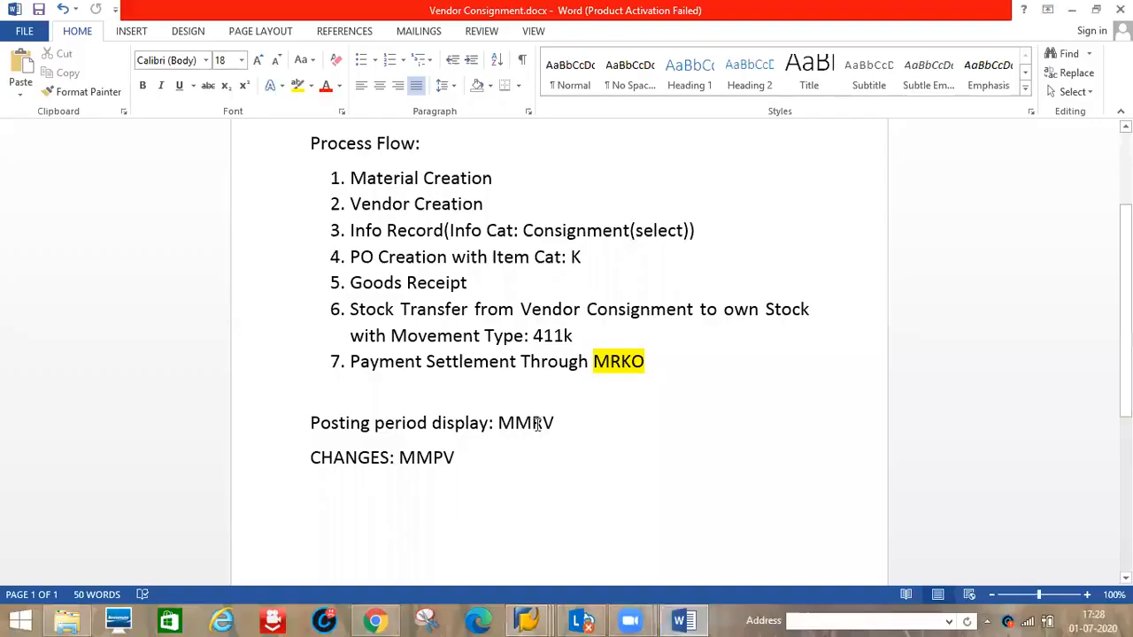
pyautogui.moveTo(536, 618)
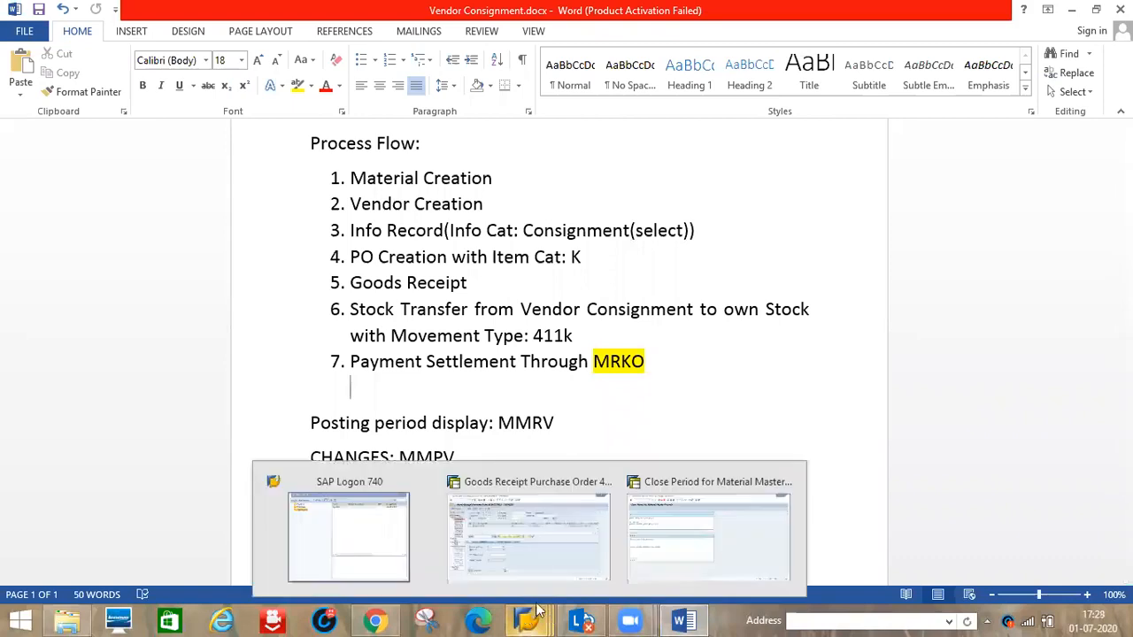
pyautogui.click(675, 544)
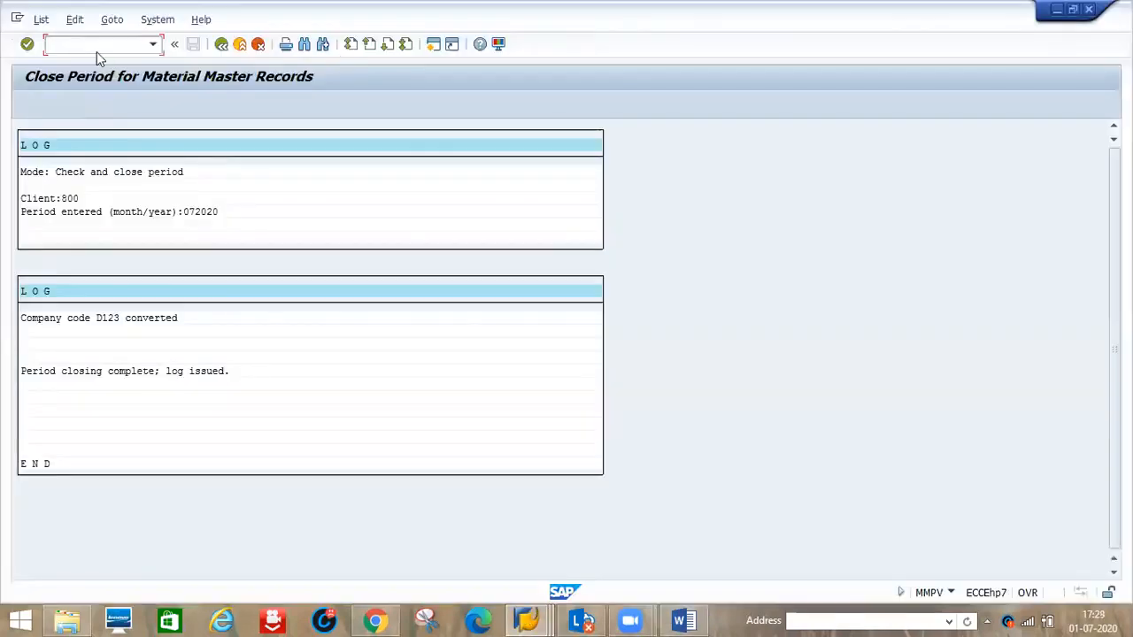
pyautogui.write('/NMMRV')
pyautogui.press('Return')
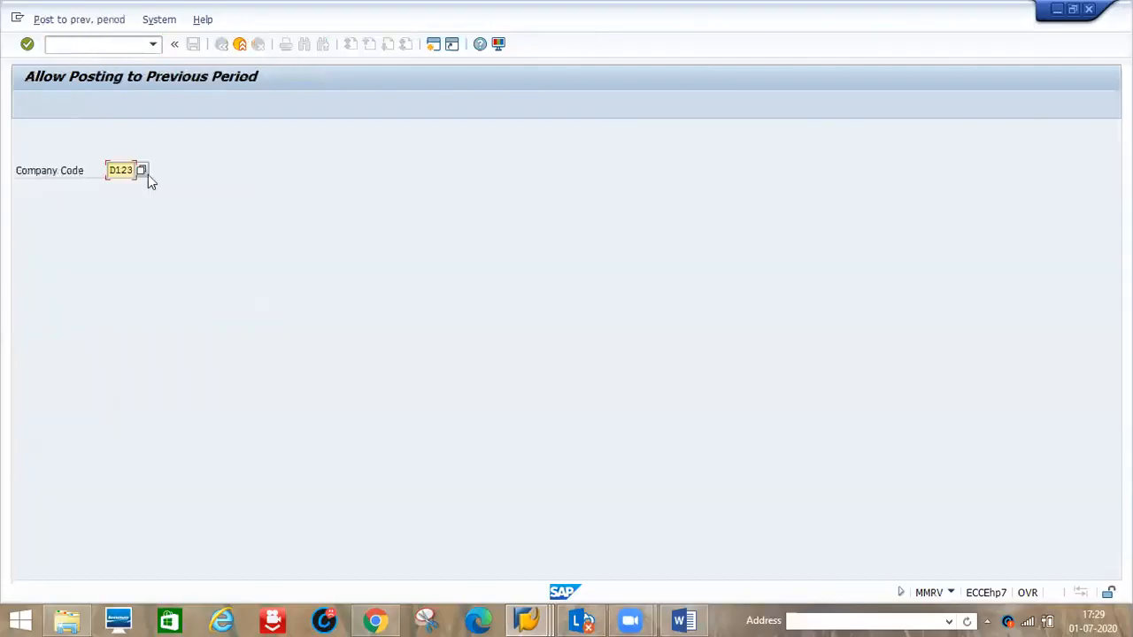
pyautogui.press('Return')
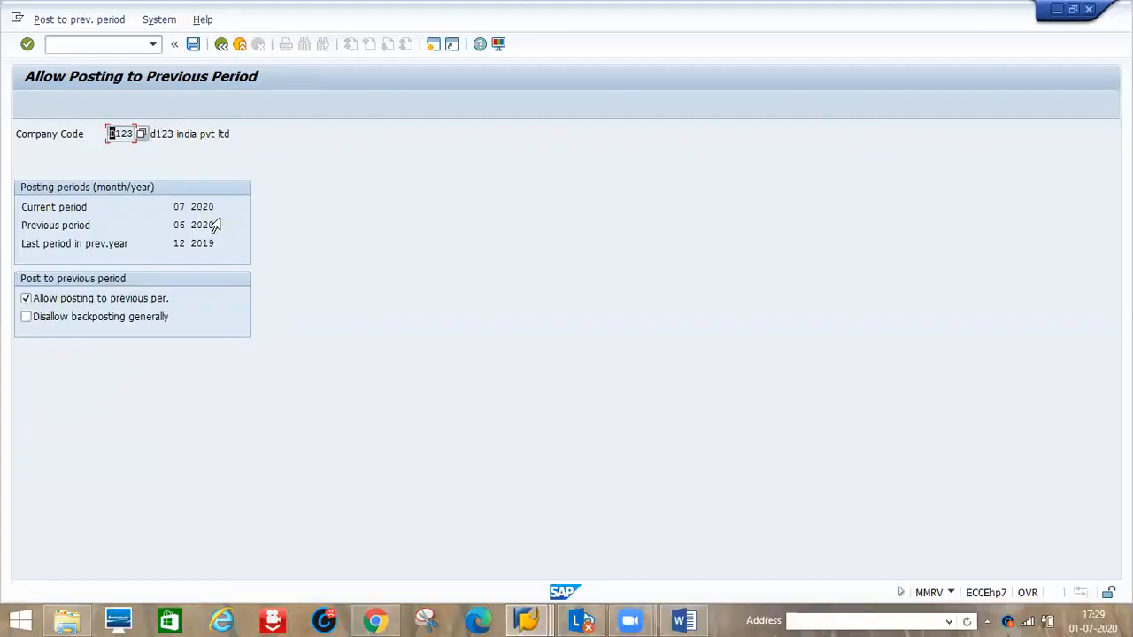
# - Return to the goods receipt session for the lgtv 53inch purchase order, check the entries and post the goods receipt
pyautogui.hotkey('alt', 'Tab')
pyautogui.hotkey('alt', 'Tab')
pyautogui.click(528, 618)
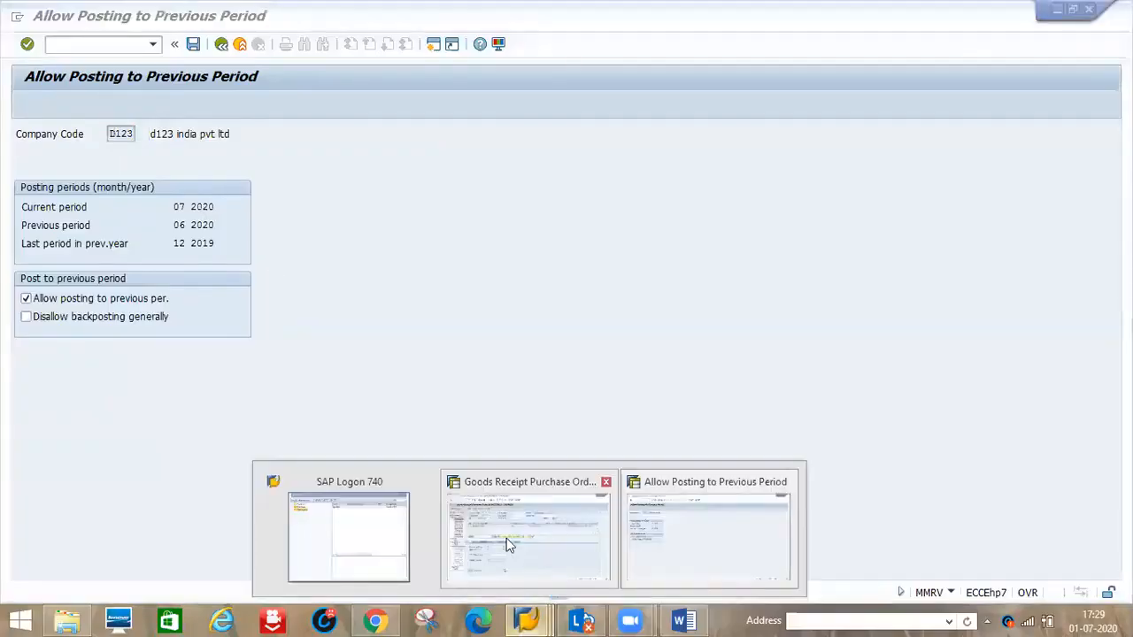
pyautogui.click(509, 544)
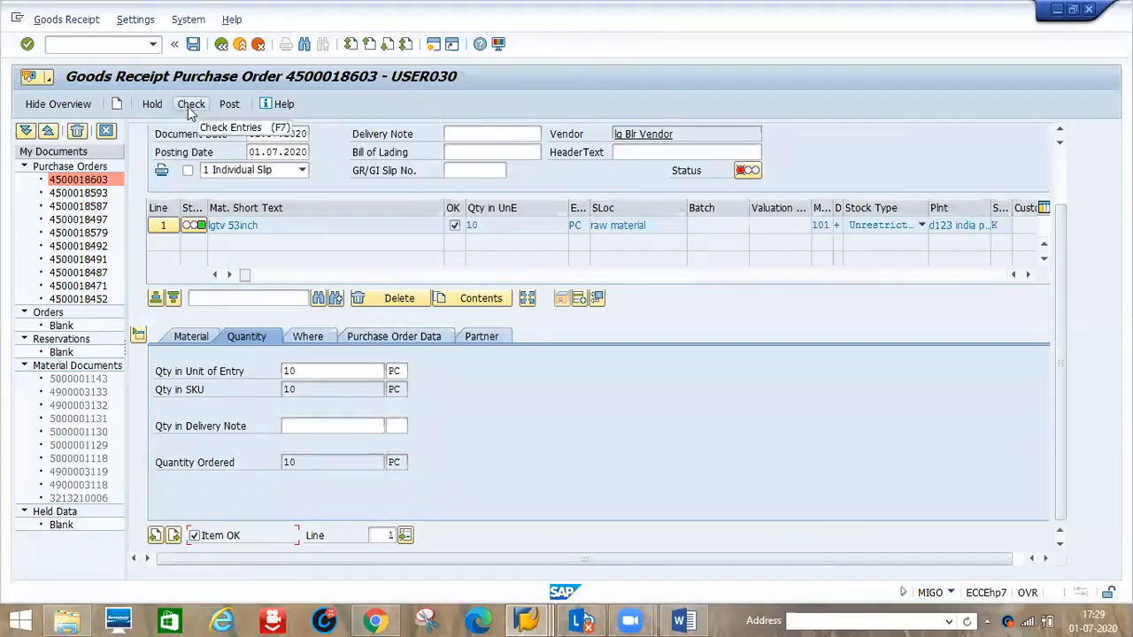
pyautogui.click(188, 107)
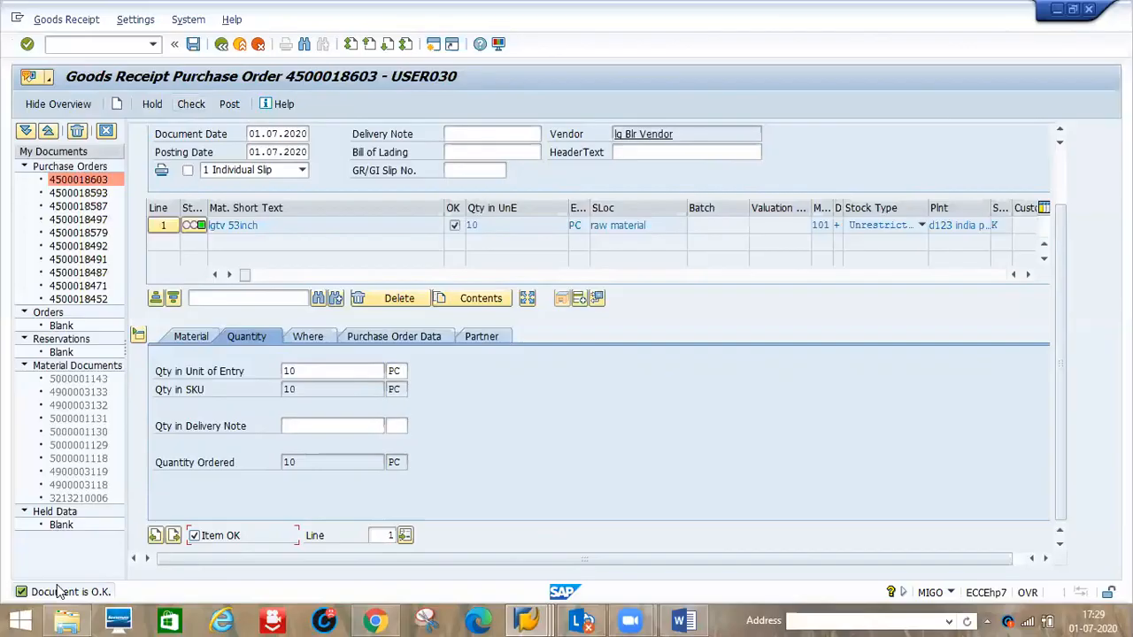
pyautogui.click(228, 106)
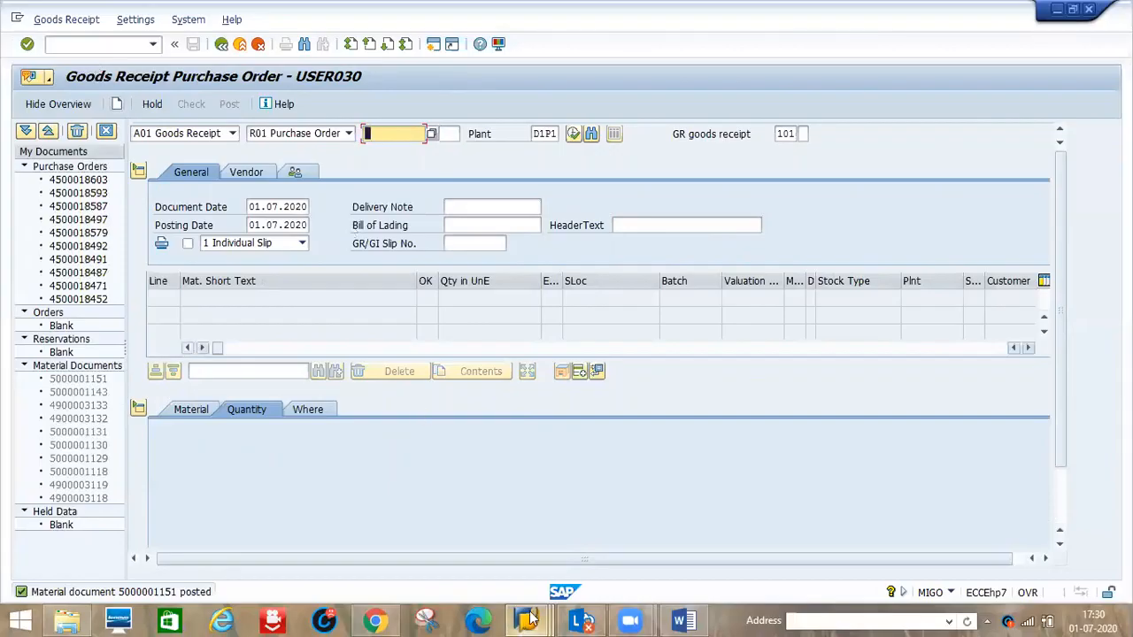
# - Start transaction MMBE in the posting period session and display the stock overview of LGTV 53INCH in plant D1P1
pyautogui.moveTo(529, 620)
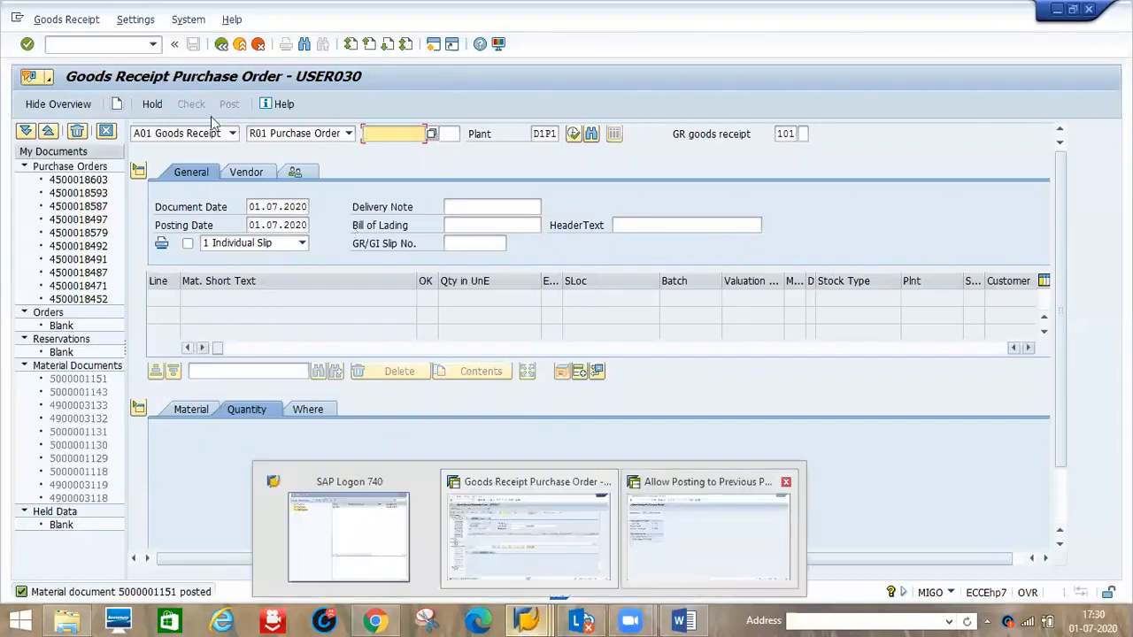
pyautogui.click(785, 522)
pyautogui.click(75, 49)
pyautogui.write('//N')
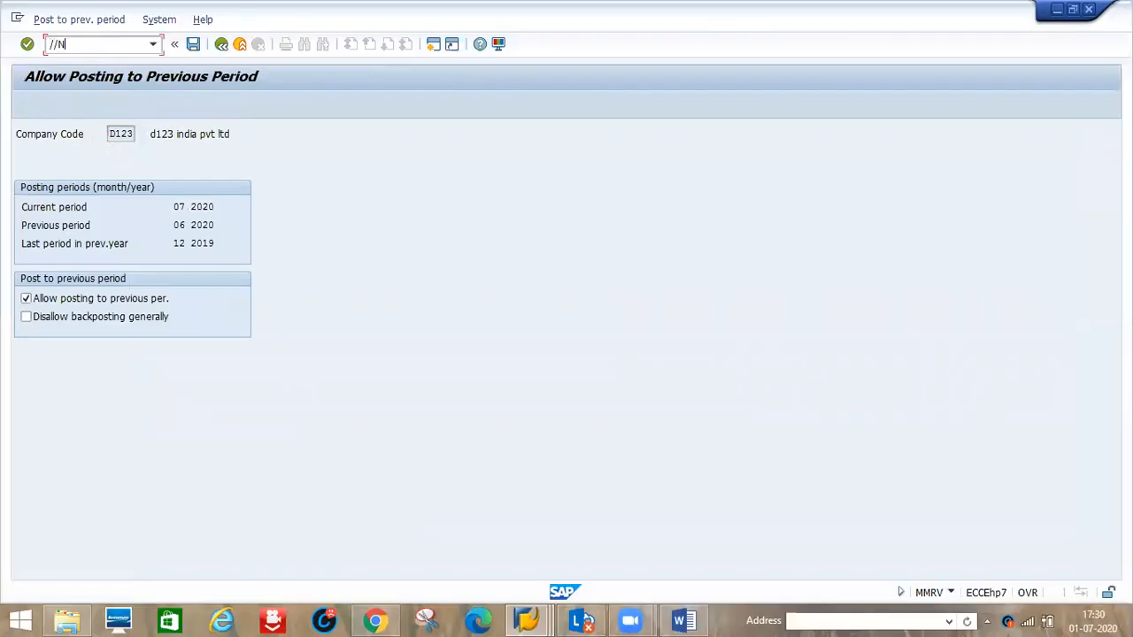
pyautogui.write('MMRV')
pyautogui.press('Return')
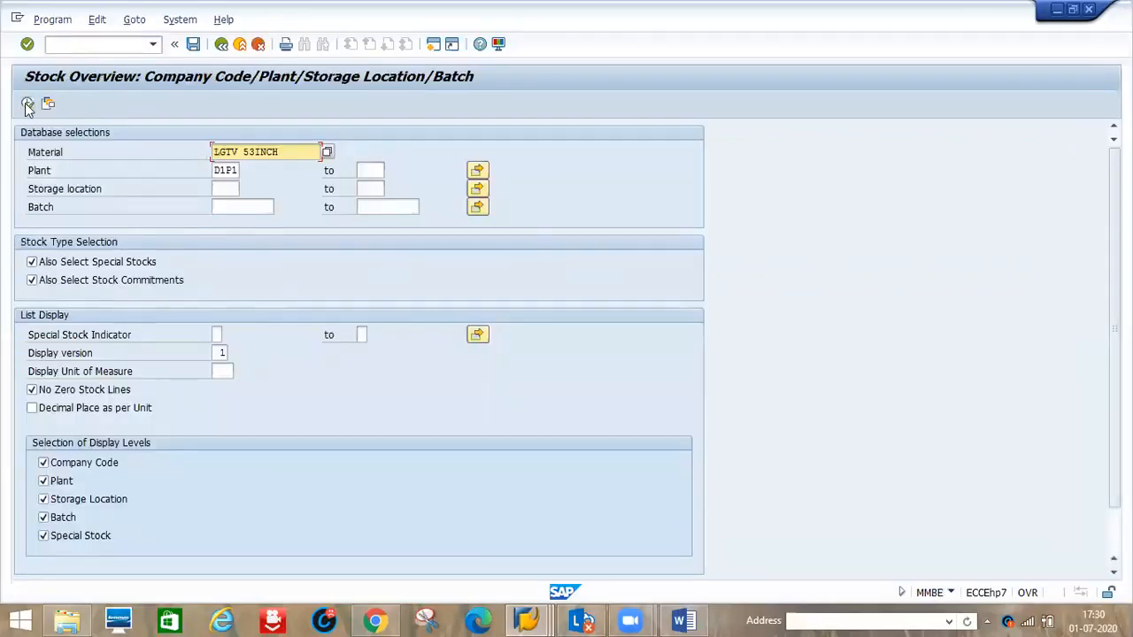
pyautogui.click(27, 105)
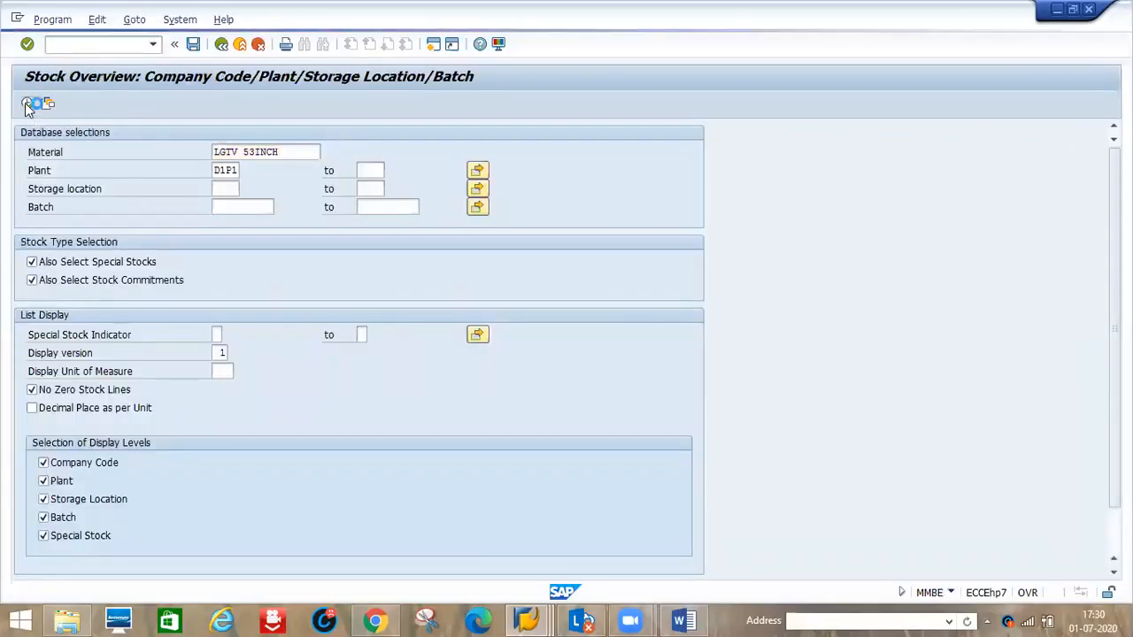
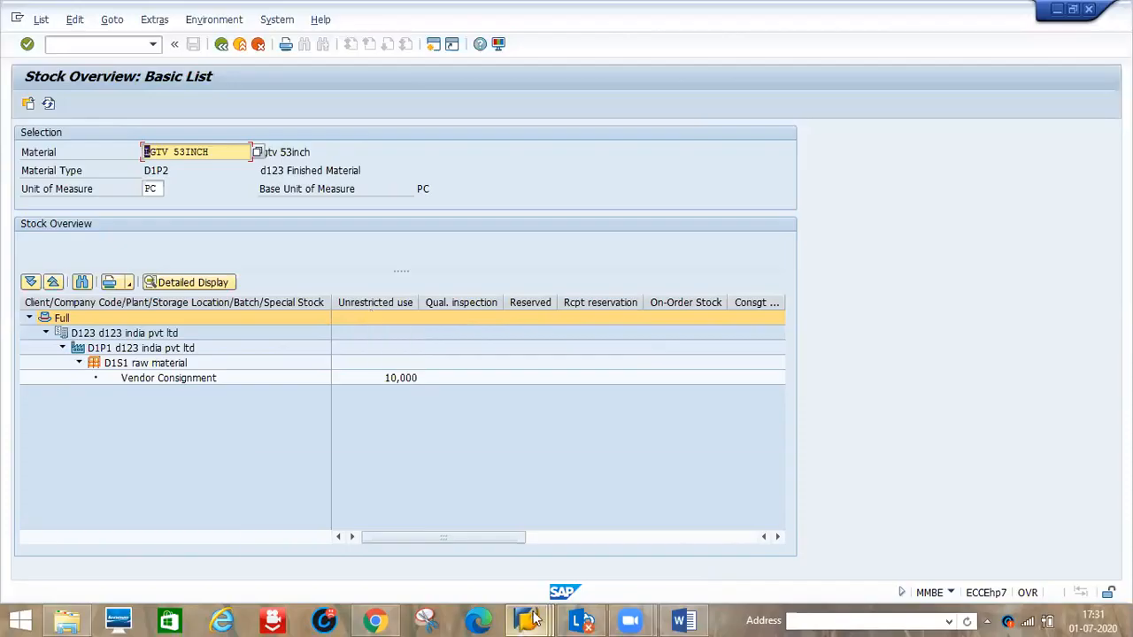
# - In the Word process flow, append "-MIGO" after movement type 411k in the stock transfer item
pyautogui.click(683, 621)
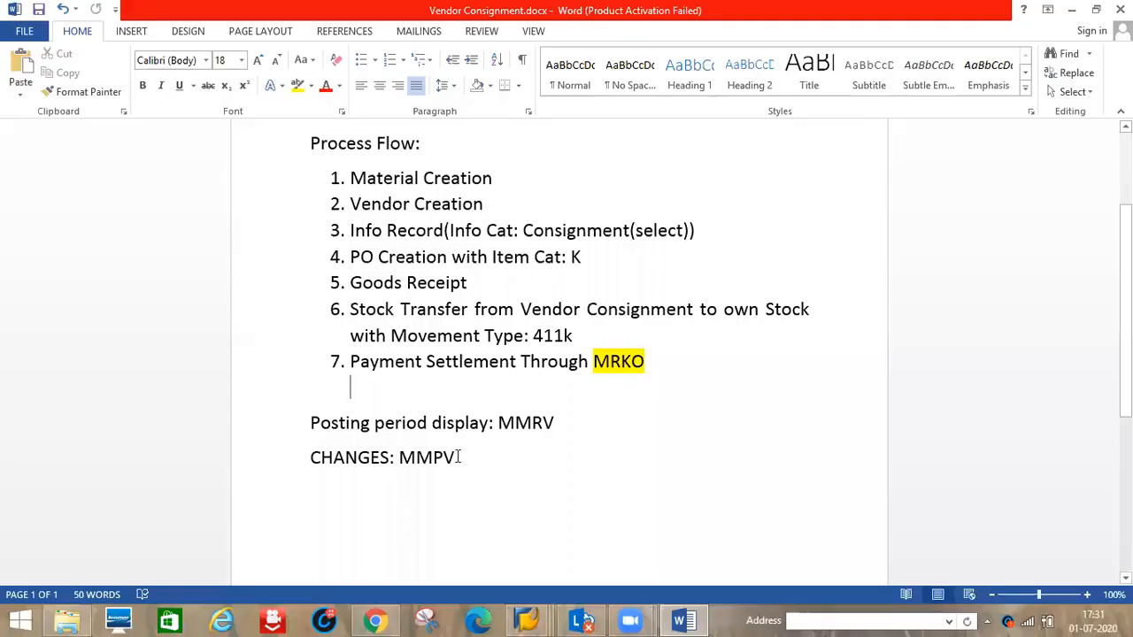
pyautogui.press('Up')
pyautogui.press('Up')
pyautogui.press('Up')
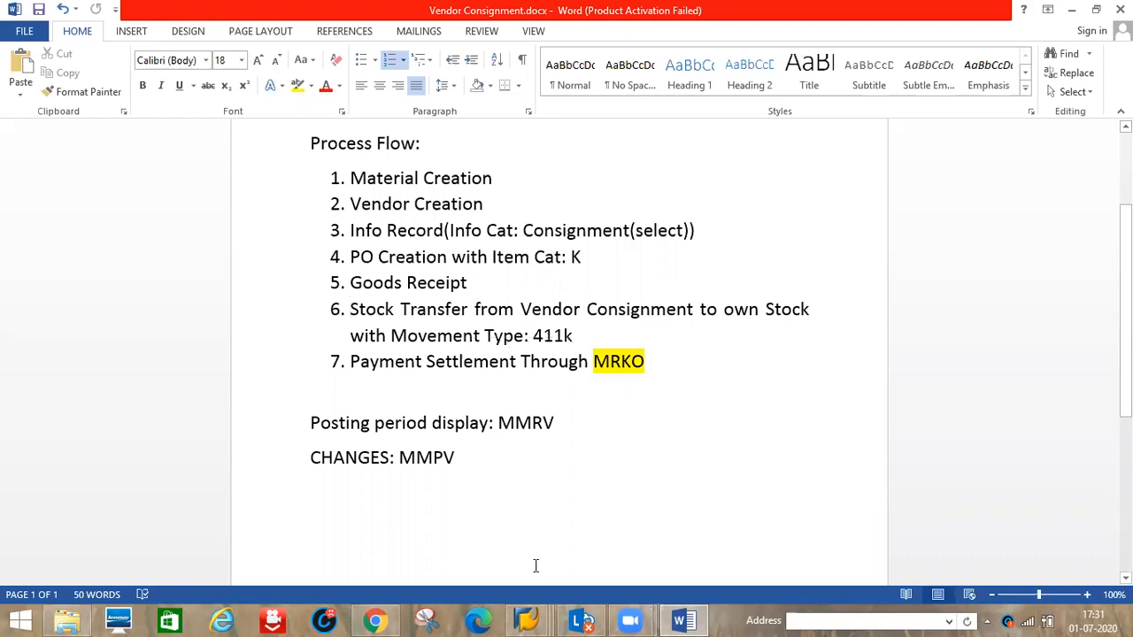
pyautogui.click(528, 618)
pyautogui.click(594, 334)
pyautogui.write('-')
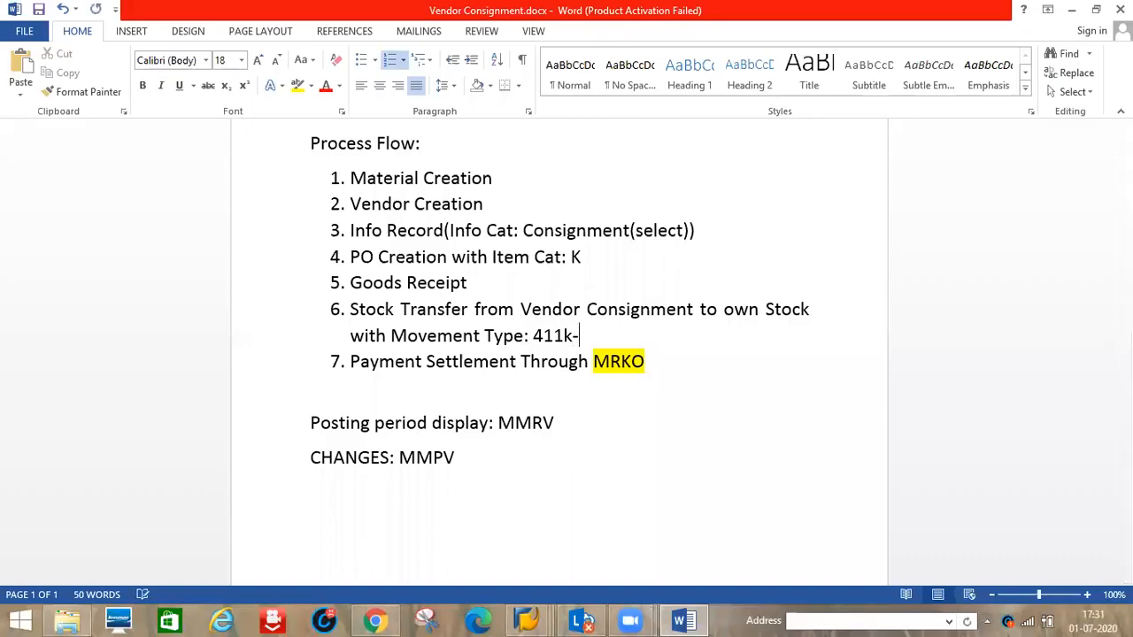
pyautogui.write('MIGO')
pyautogui.hotkey('alt', 'Tab')
# - Switch to the SAP goods receipt session and set up an A08 Transfer Posting referencing the latest lgtv 53inch purchase order
pyautogui.click(528, 620)
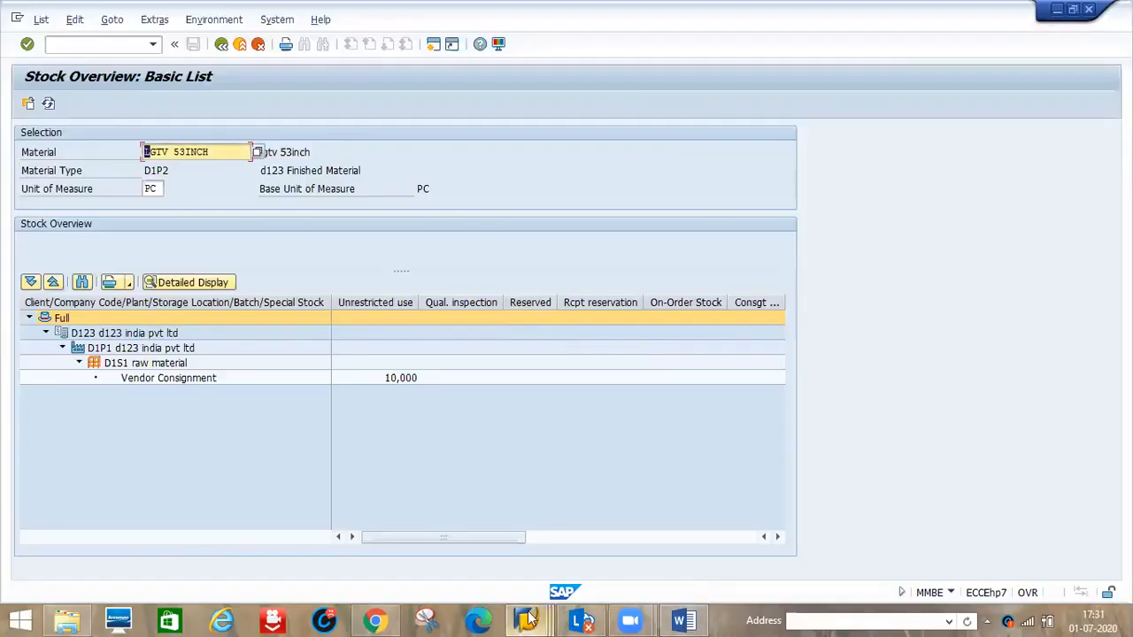
pyautogui.click(519, 558)
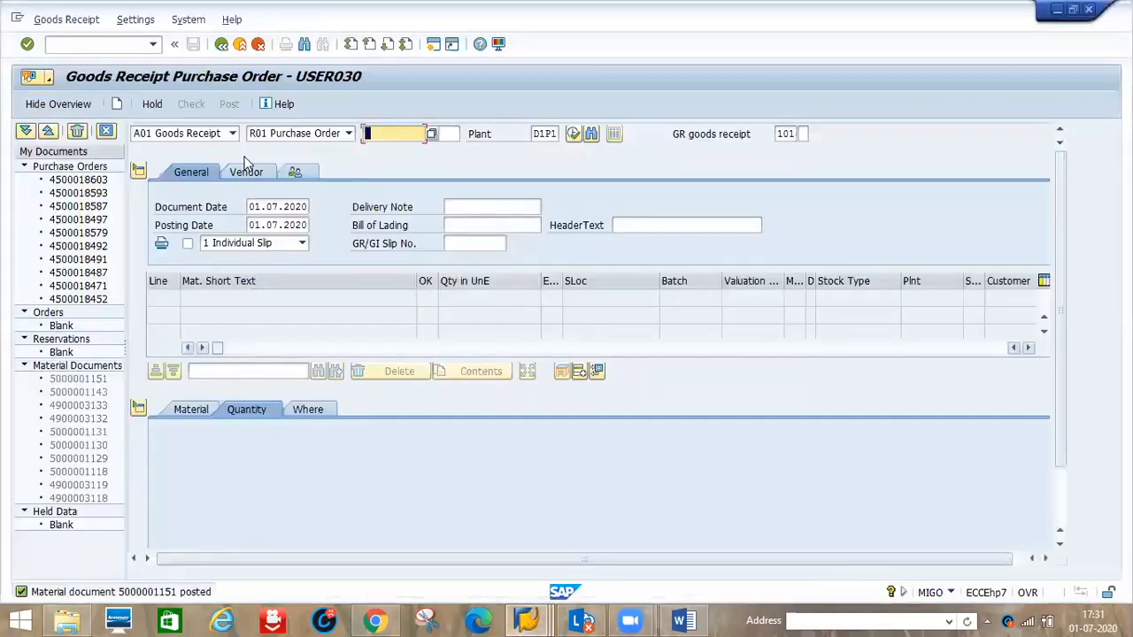
pyautogui.click(233, 134)
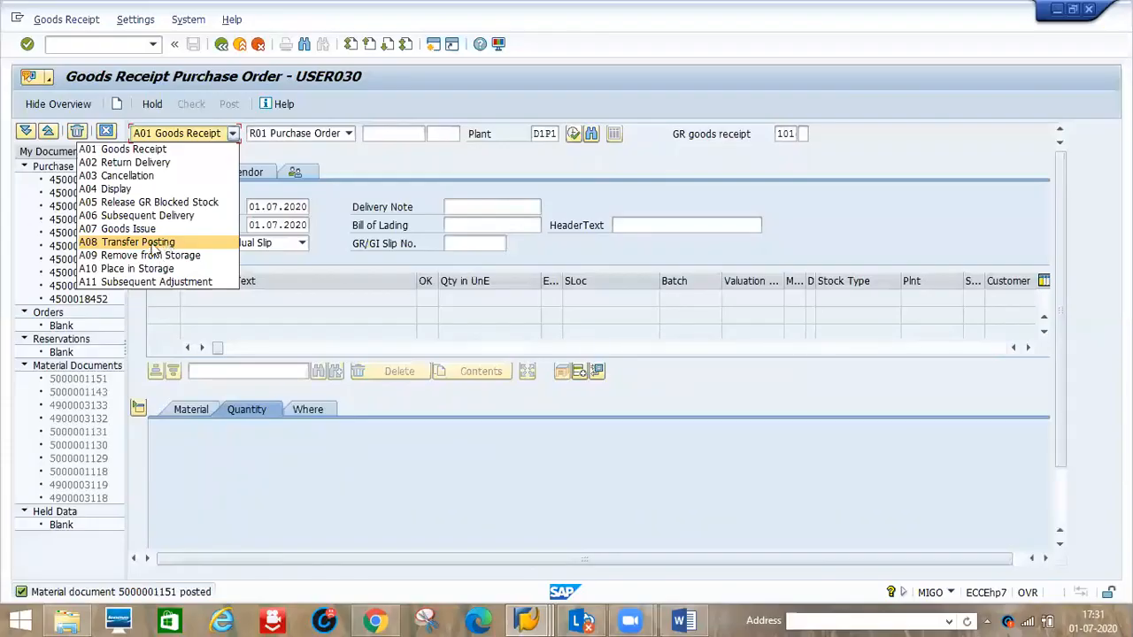
pyautogui.click(158, 243)
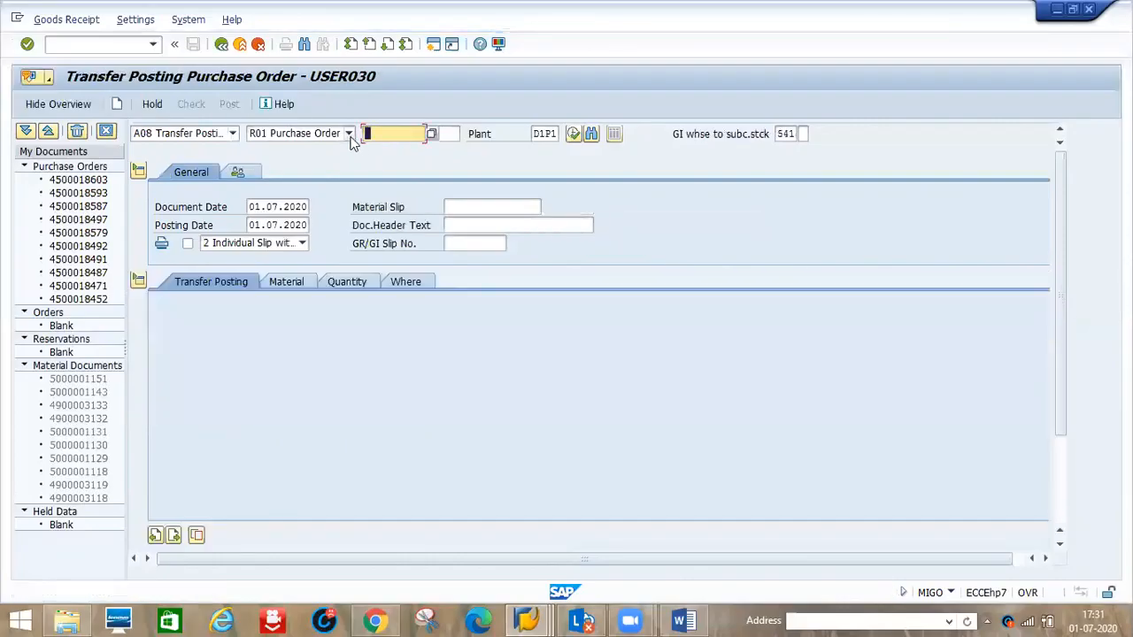
pyautogui.click(379, 134)
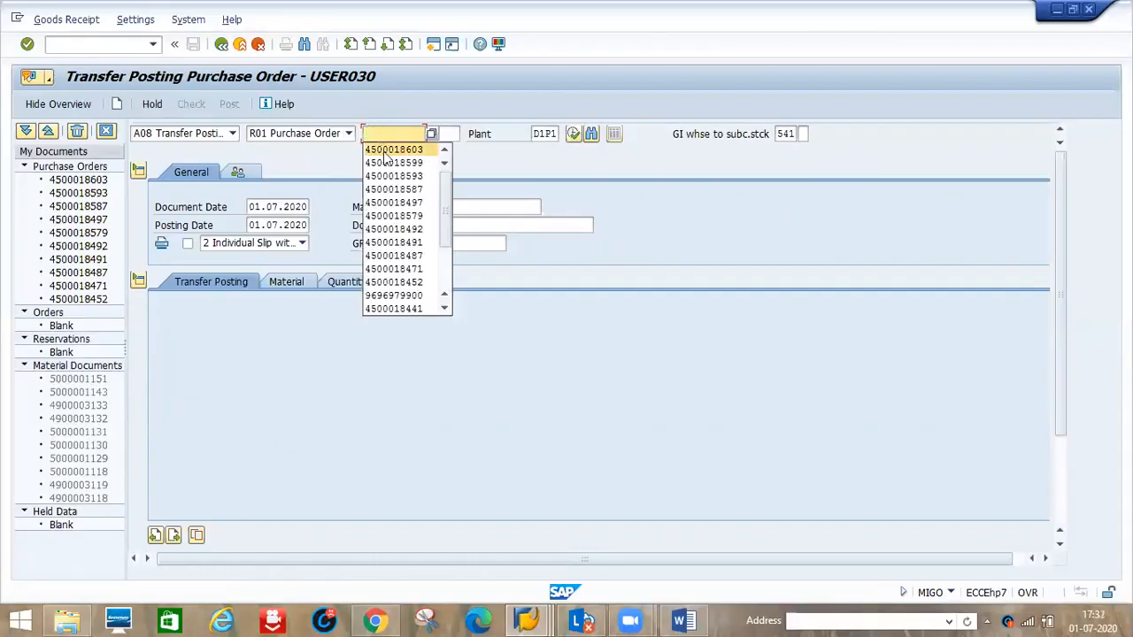
pyautogui.click(385, 150)
pyautogui.press('Tab')
pyautogui.press('Tab')
pyautogui.press('Tab')
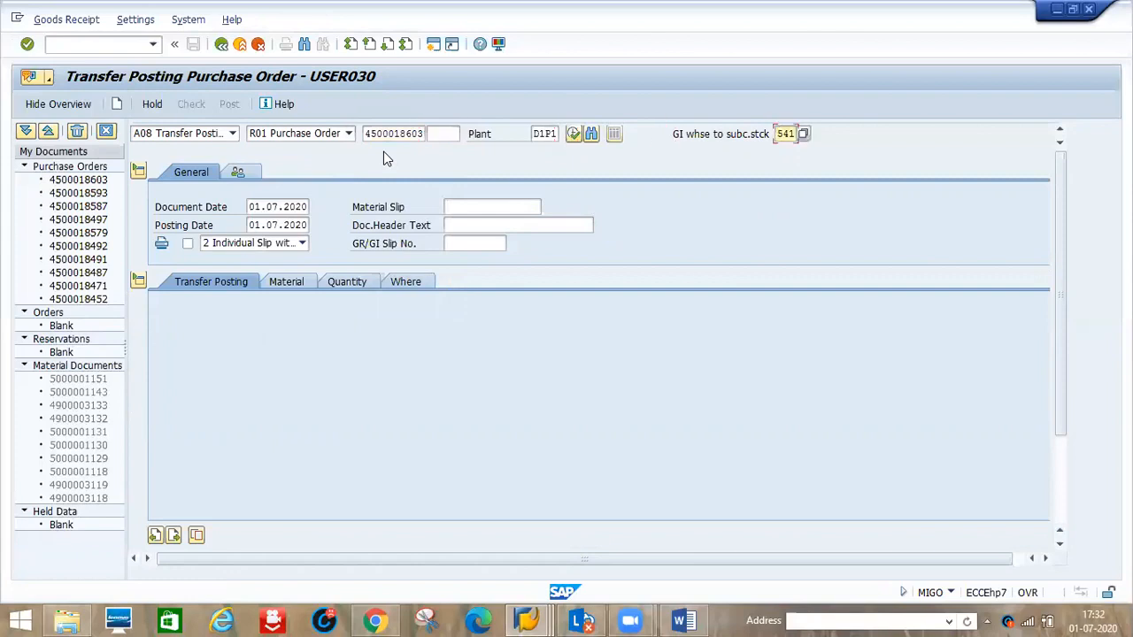
# - Look up the possible movement types and highlight 411 K, transfer posting consignment to own
pyautogui.click(804, 135)
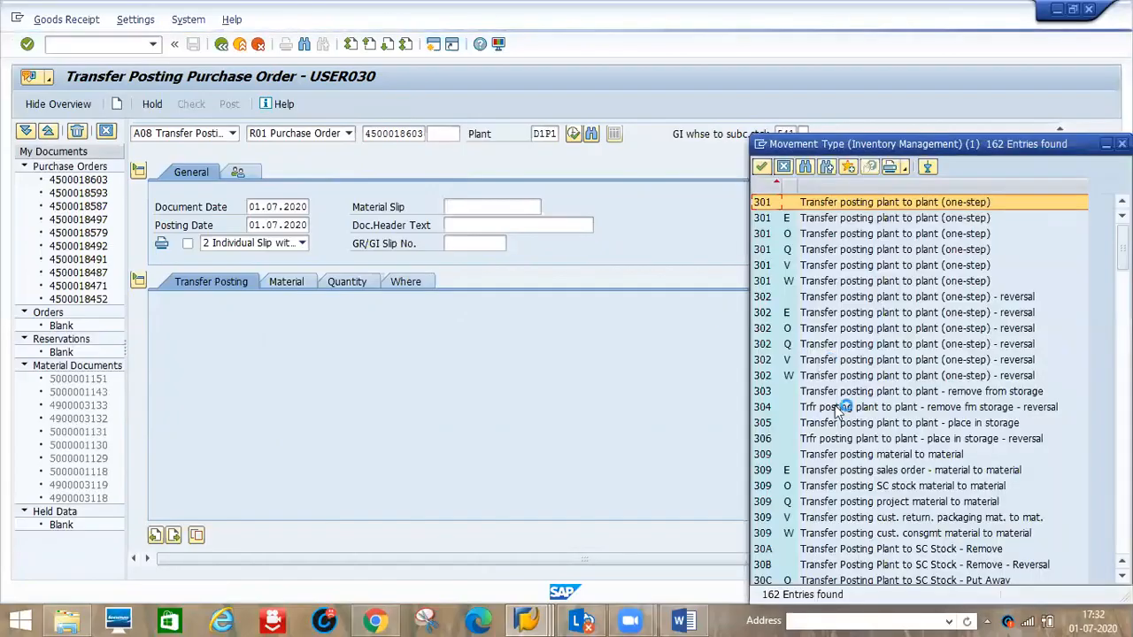
pyautogui.click(1121, 372)
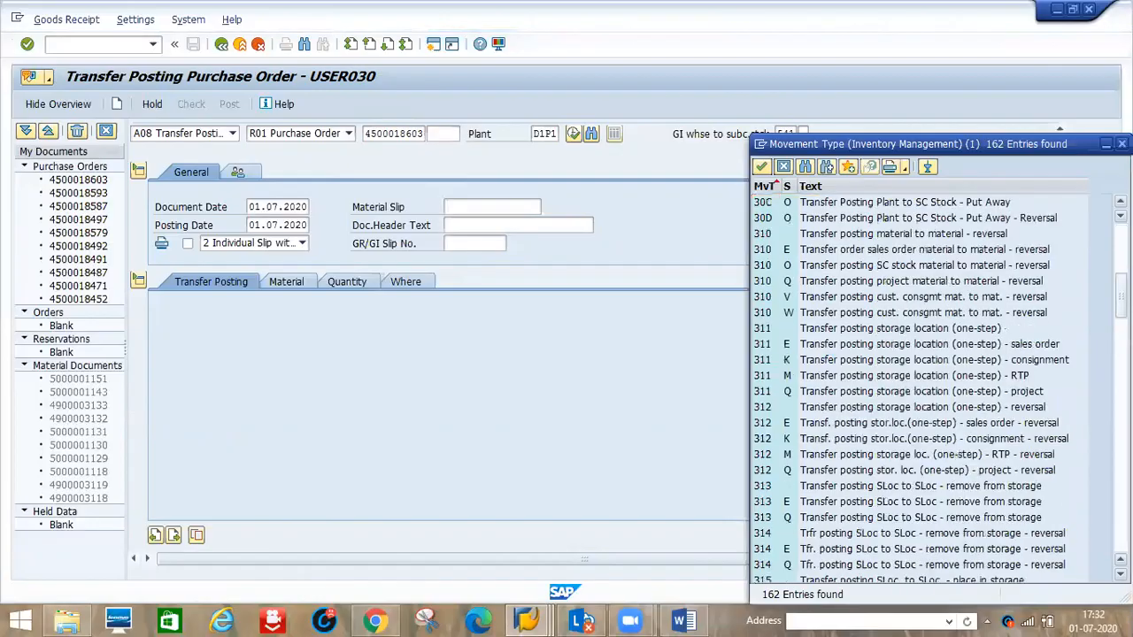
pyautogui.press('pagedown')
pyautogui.press('pagedown')
pyautogui.press('pagedown')
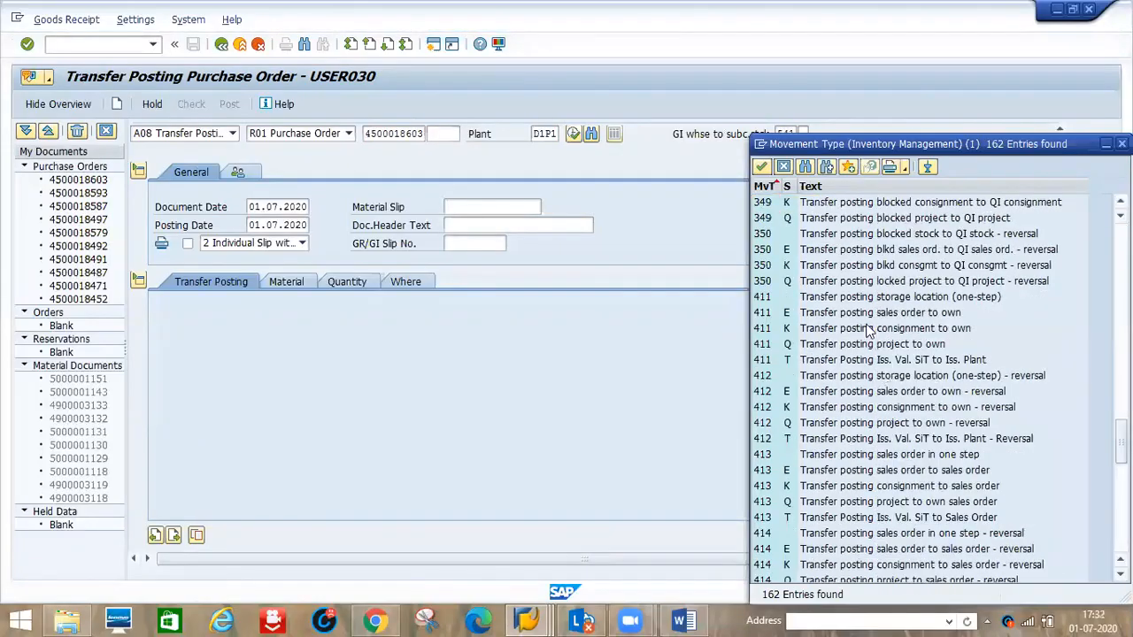
pyautogui.click(869, 329)
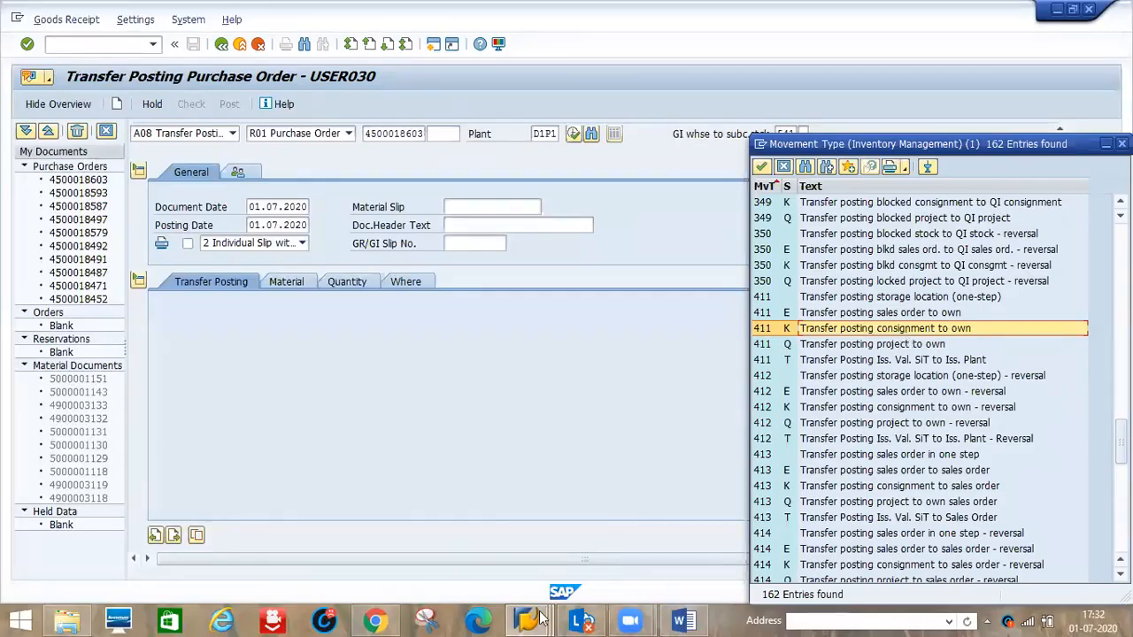
# - Open the LGTV 53INCH consignment info record for plant D1P1 in a new ME12 session and enable No ERS
pyautogui.moveTo(529, 619)
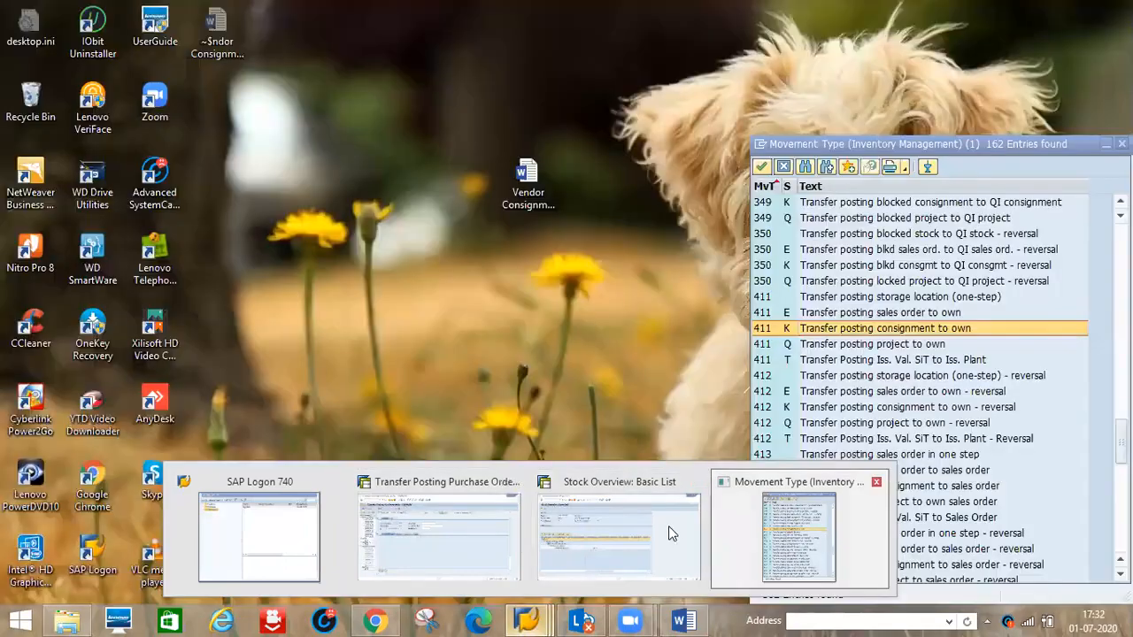
pyautogui.click(670, 534)
pyautogui.click(433, 44)
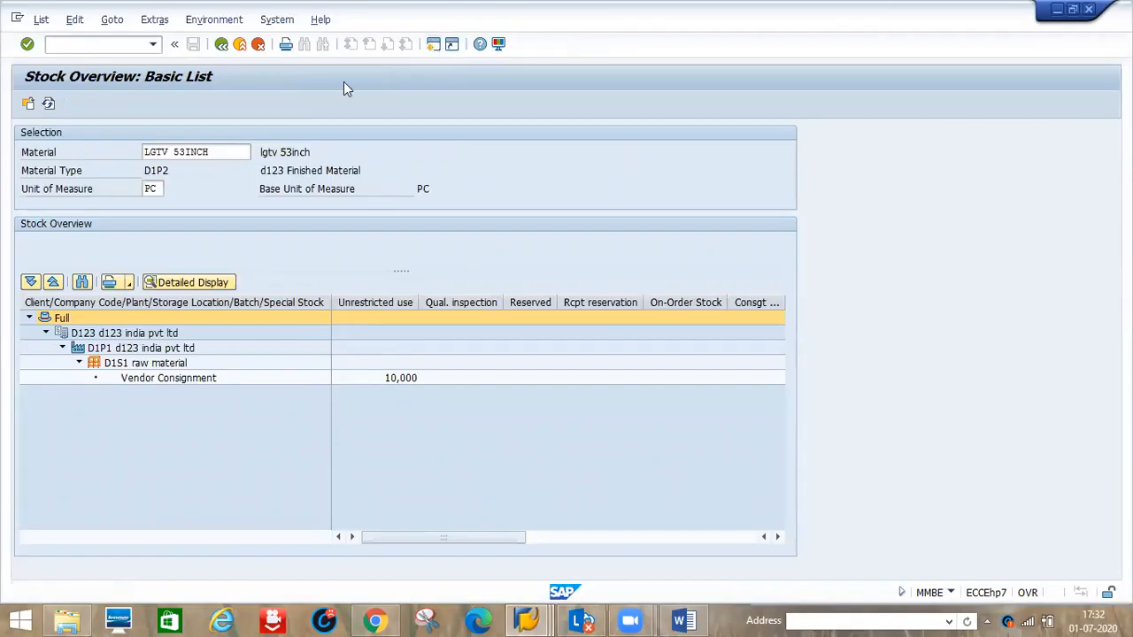
pyautogui.write('/NME12')
pyautogui.press('Return')
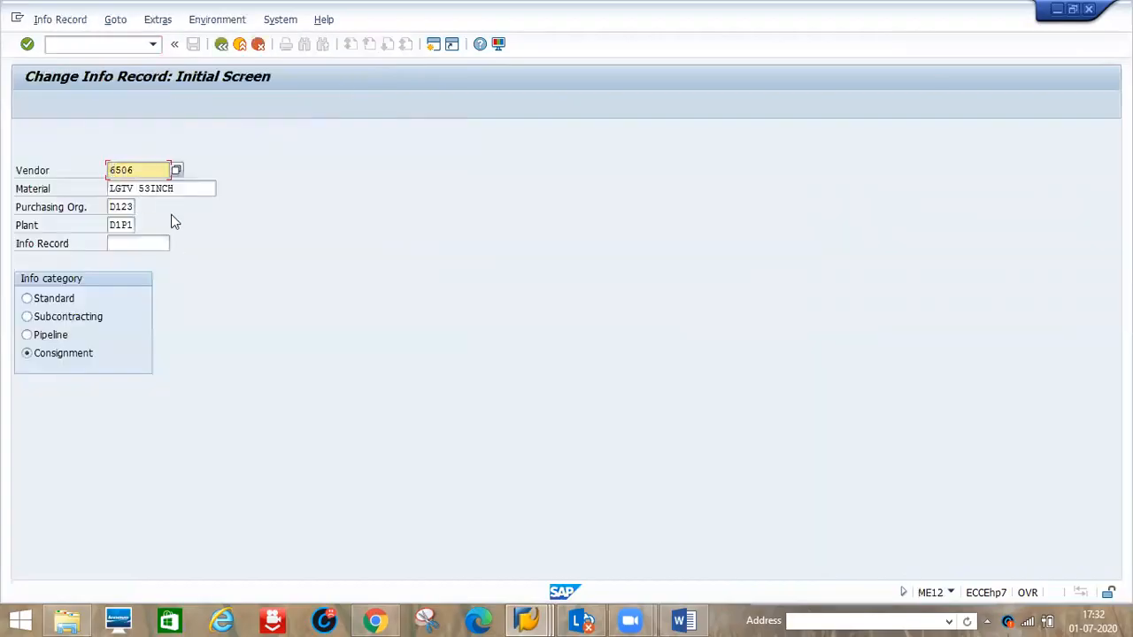
pyautogui.press('Return')
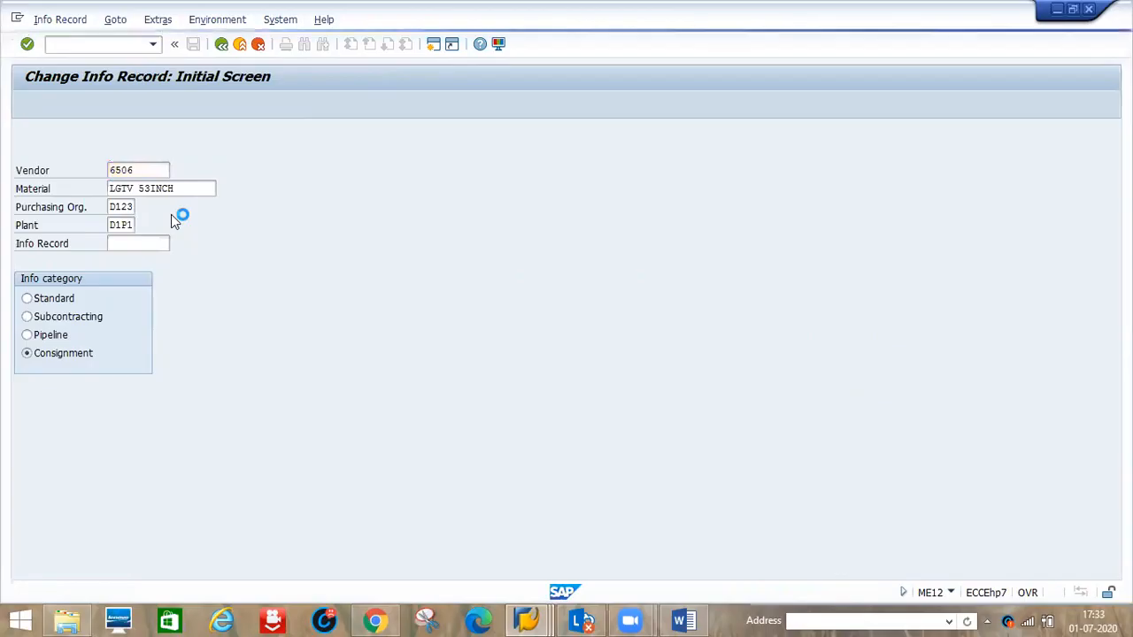
pyautogui.press('Return')
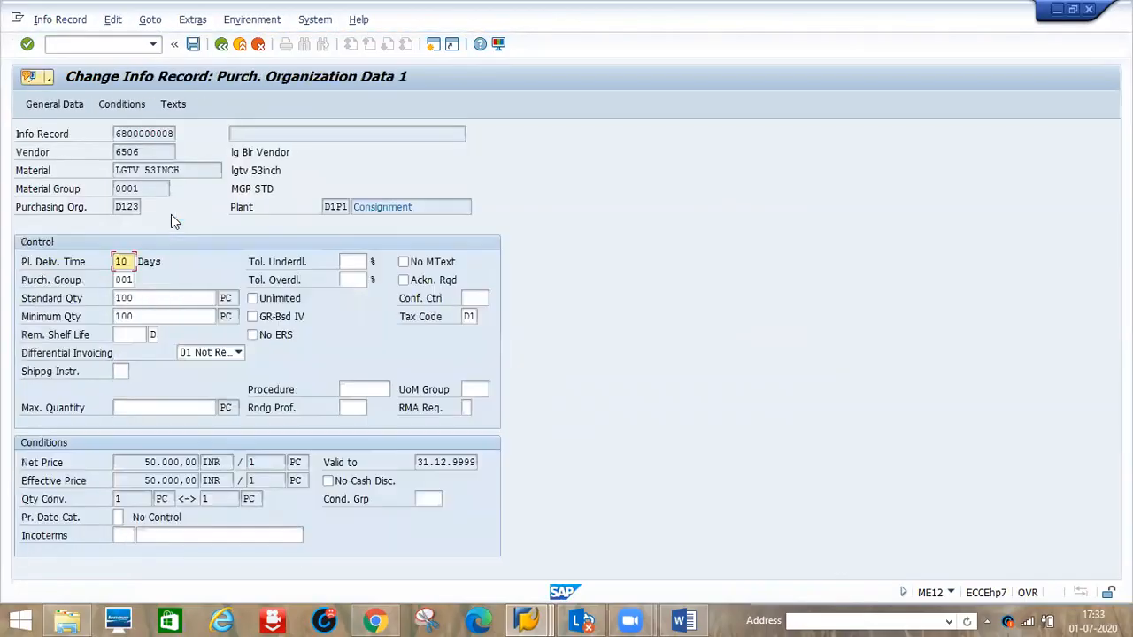
pyautogui.click(254, 336)
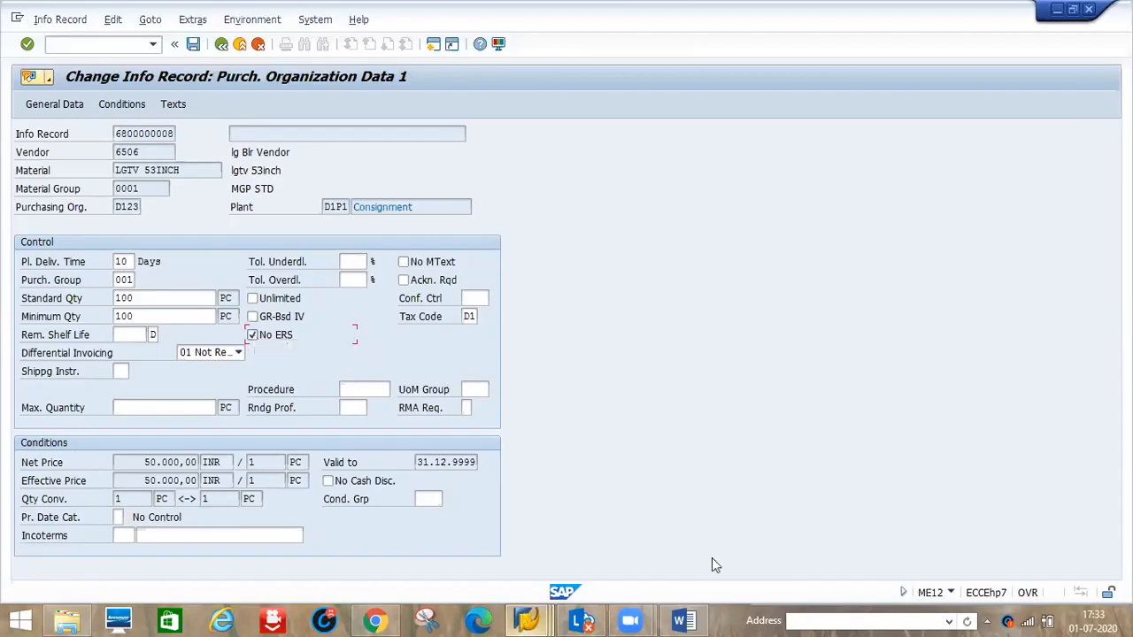
# - Review the 411 K movement type entry, the LGTV 53INCH stock overview and the process flow in the Word notes
pyautogui.click(526, 619)
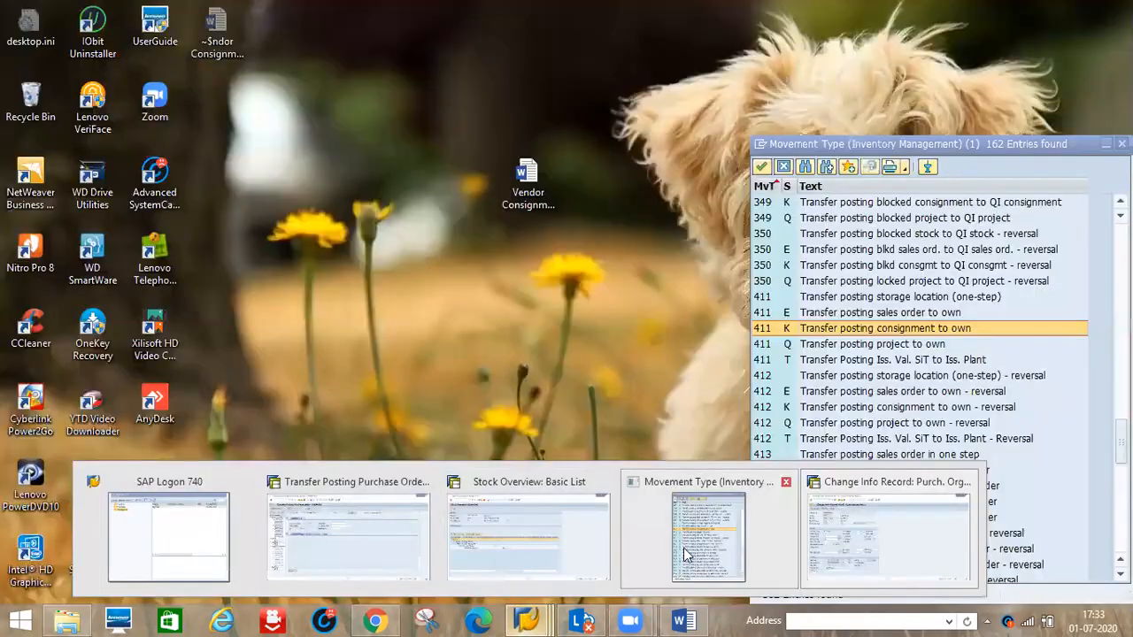
pyautogui.click(688, 556)
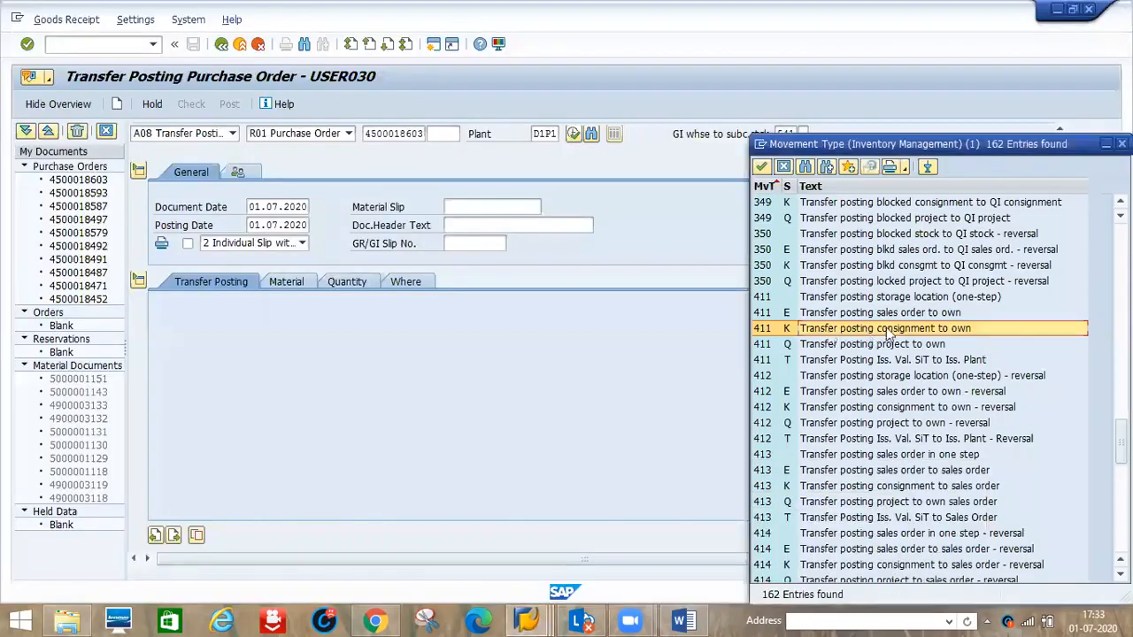
pyautogui.click(524, 620)
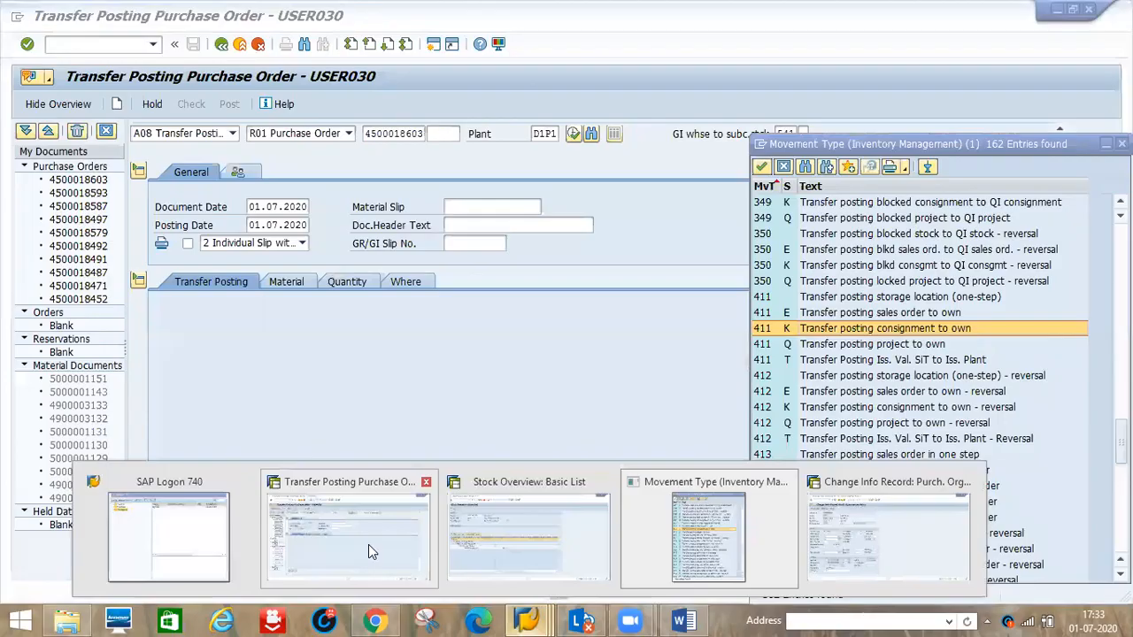
pyautogui.click(486, 566)
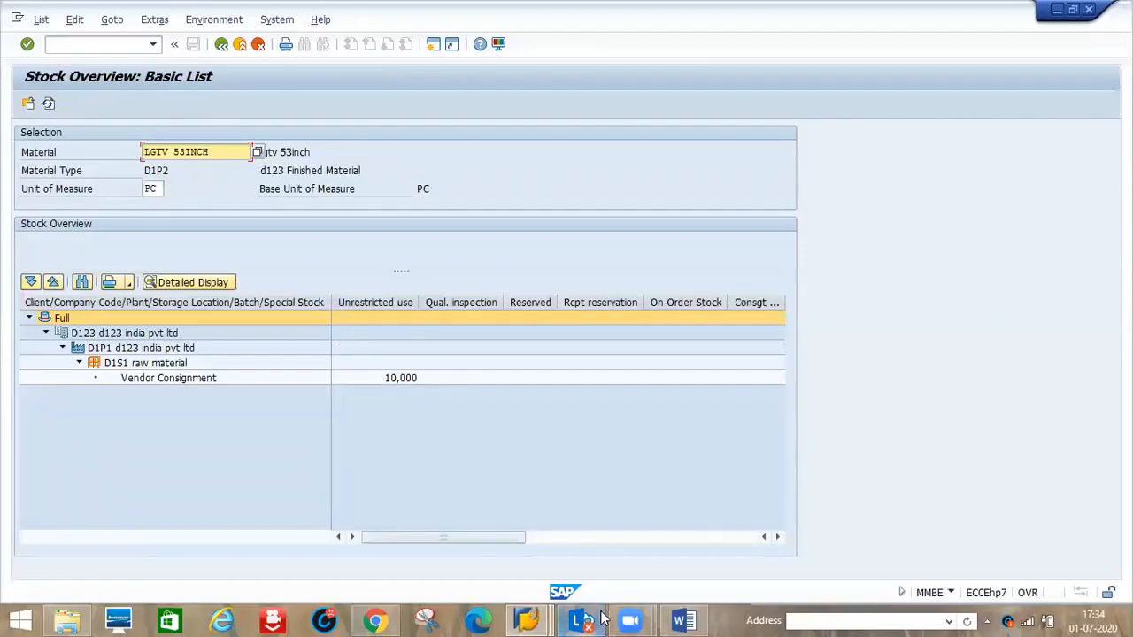
pyautogui.click(682, 620)
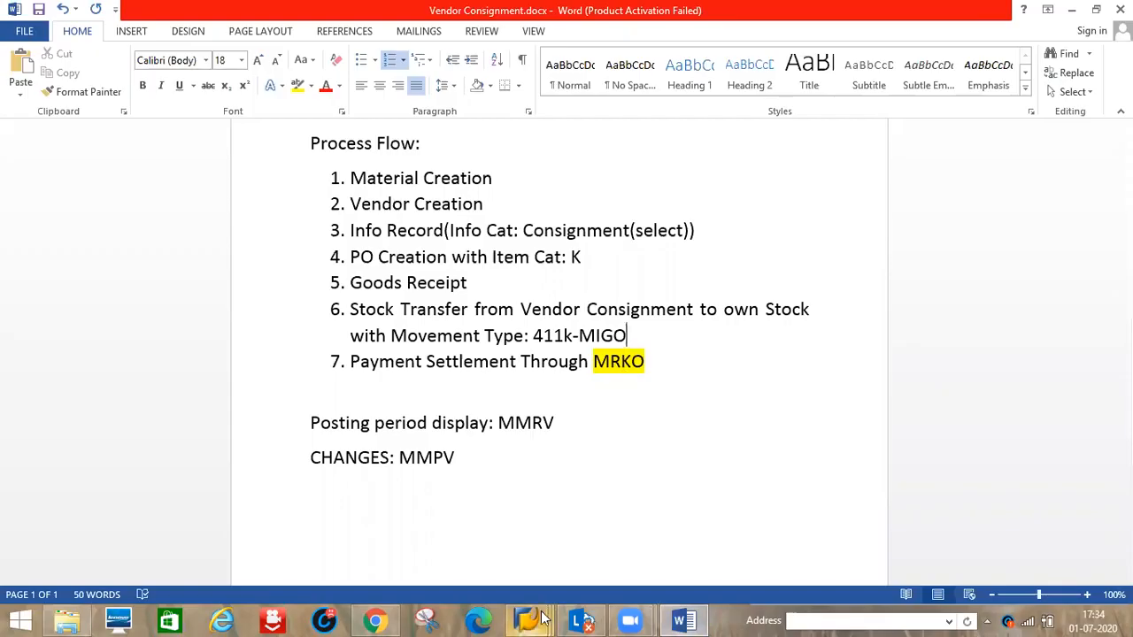
# - Return to the changed LGTV 53INCH consignment info record in SAP and save it
pyautogui.moveTo(543, 617)
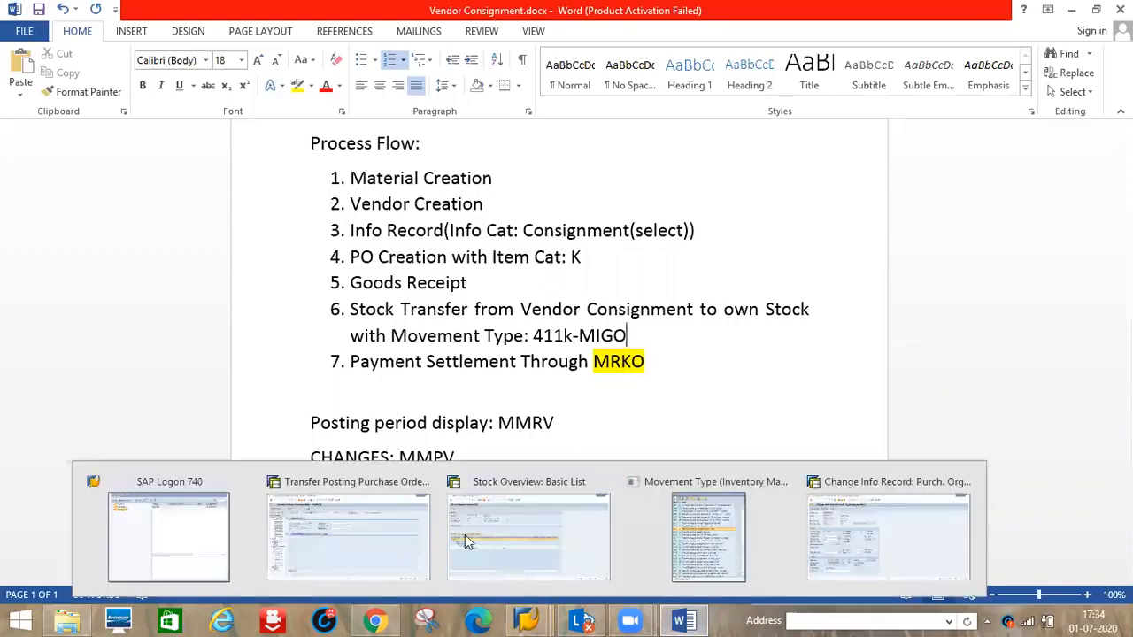
pyautogui.click(870, 567)
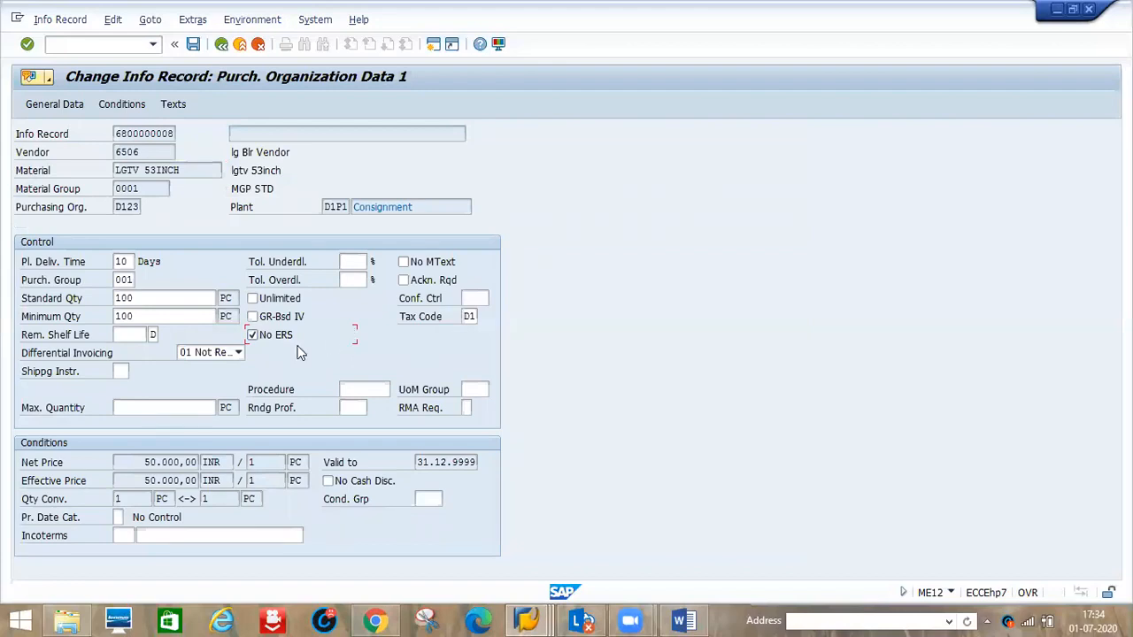
pyautogui.click(193, 45)
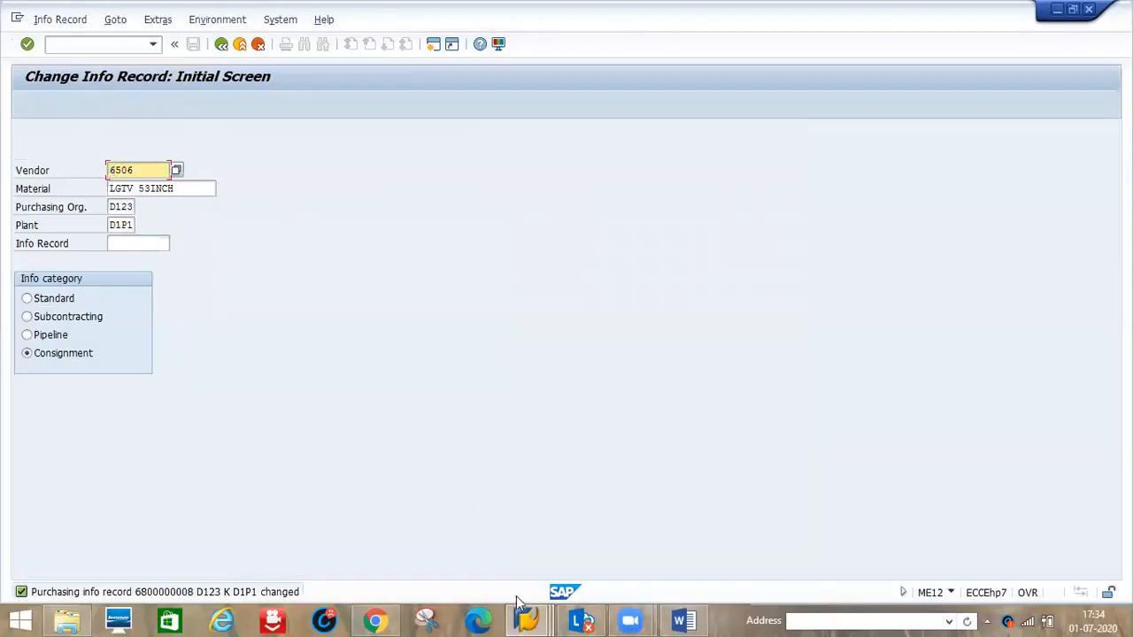
pyautogui.moveTo(527, 620)
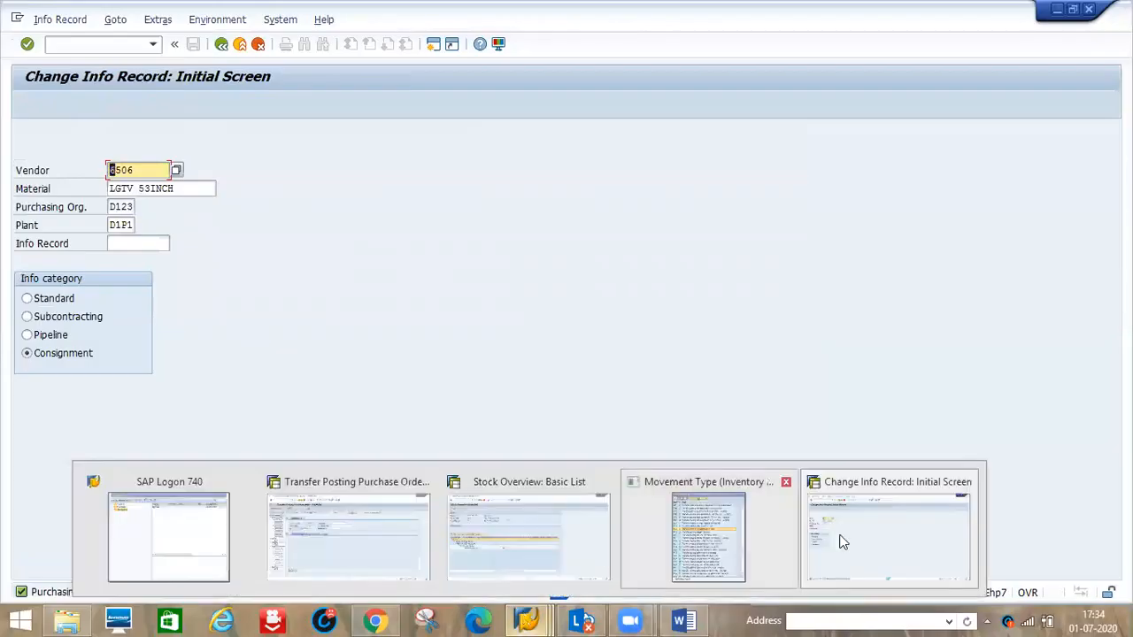
pyautogui.moveTo(472, 567)
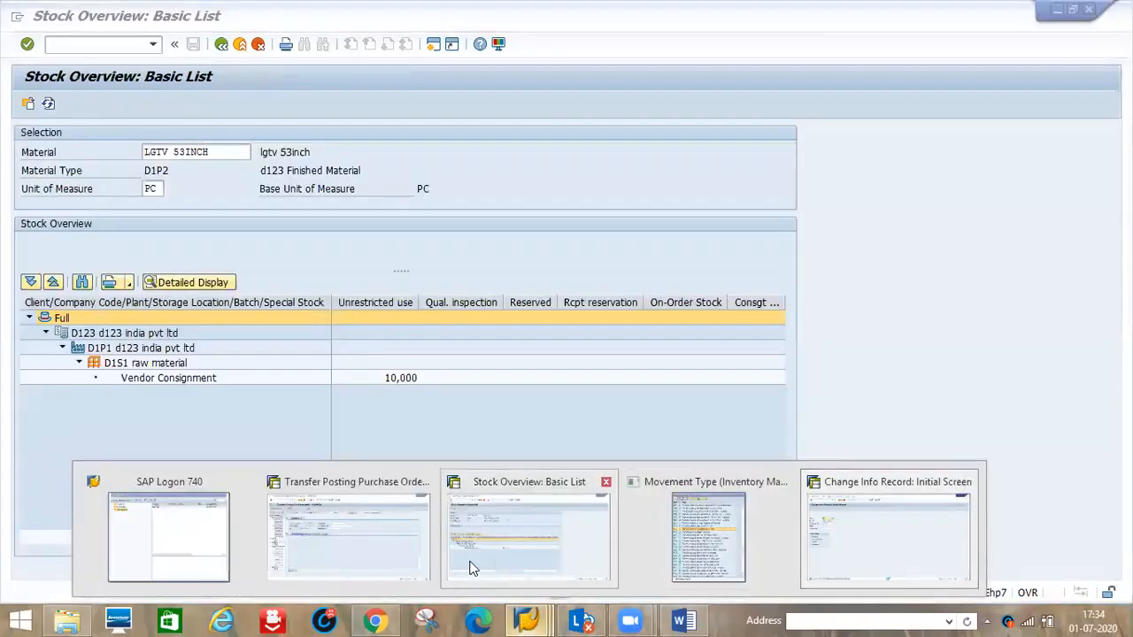
# - Switch to the transfer posting, set its movement type to 411 with special stock K, and choose reference R10 Other
pyautogui.click(372, 539)
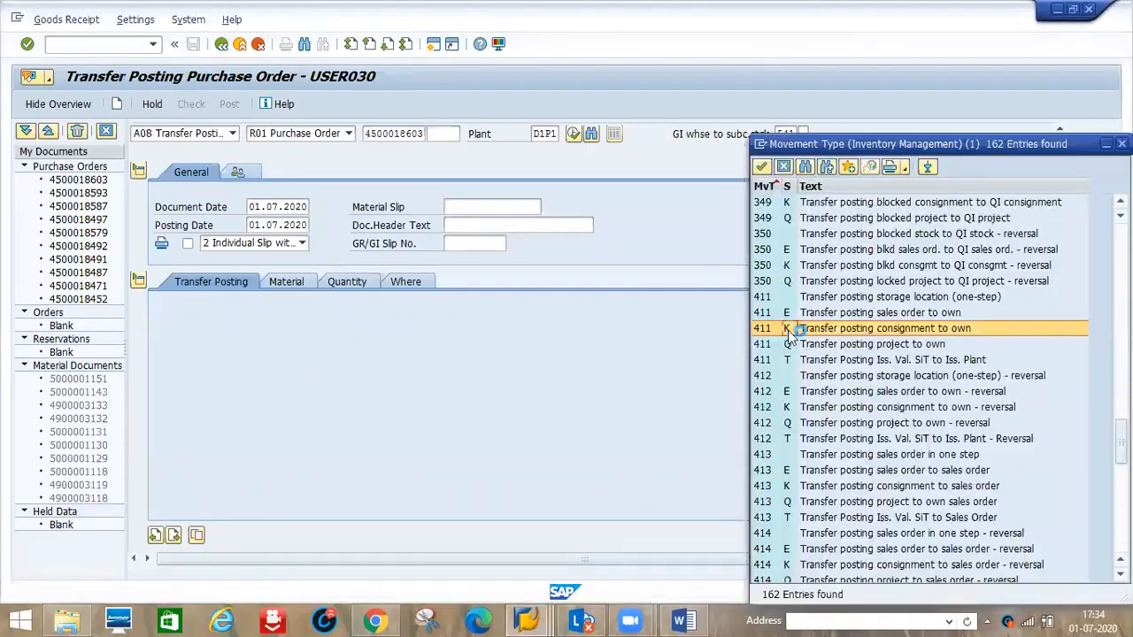
pyautogui.doubleClick(788, 329)
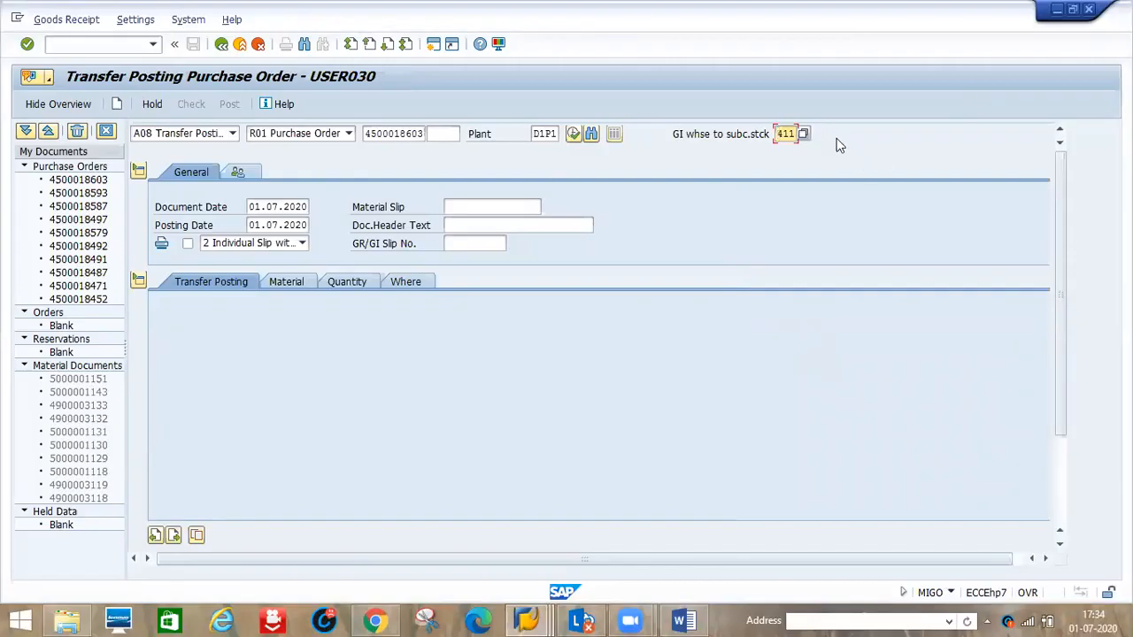
pyautogui.press('Tab')
pyautogui.write('K')
pyautogui.press('Return')
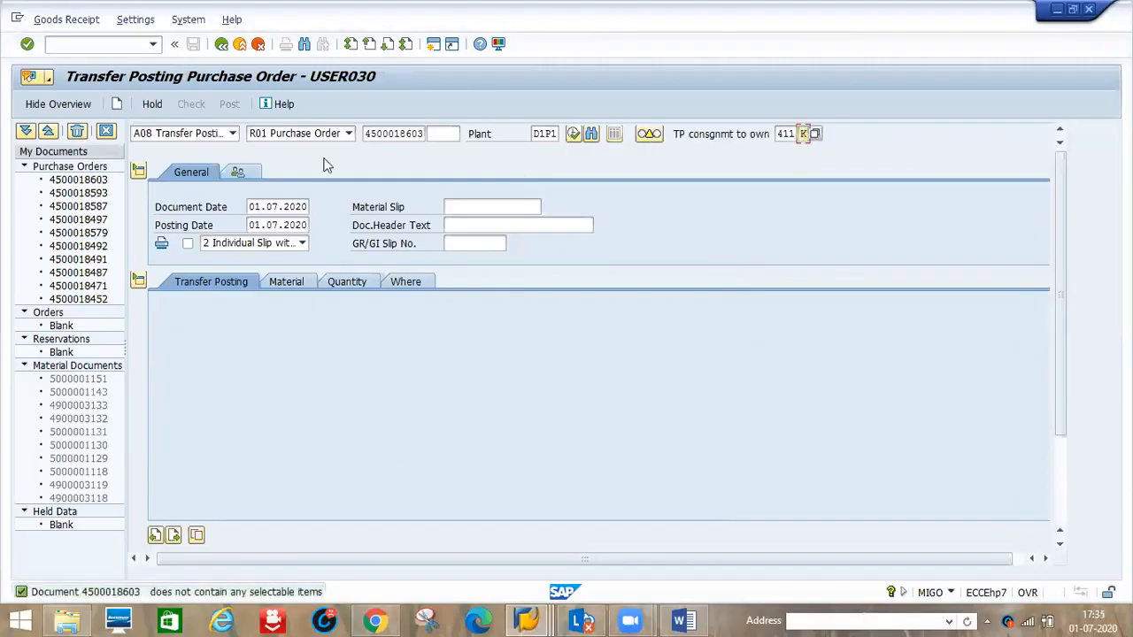
pyautogui.click(350, 135)
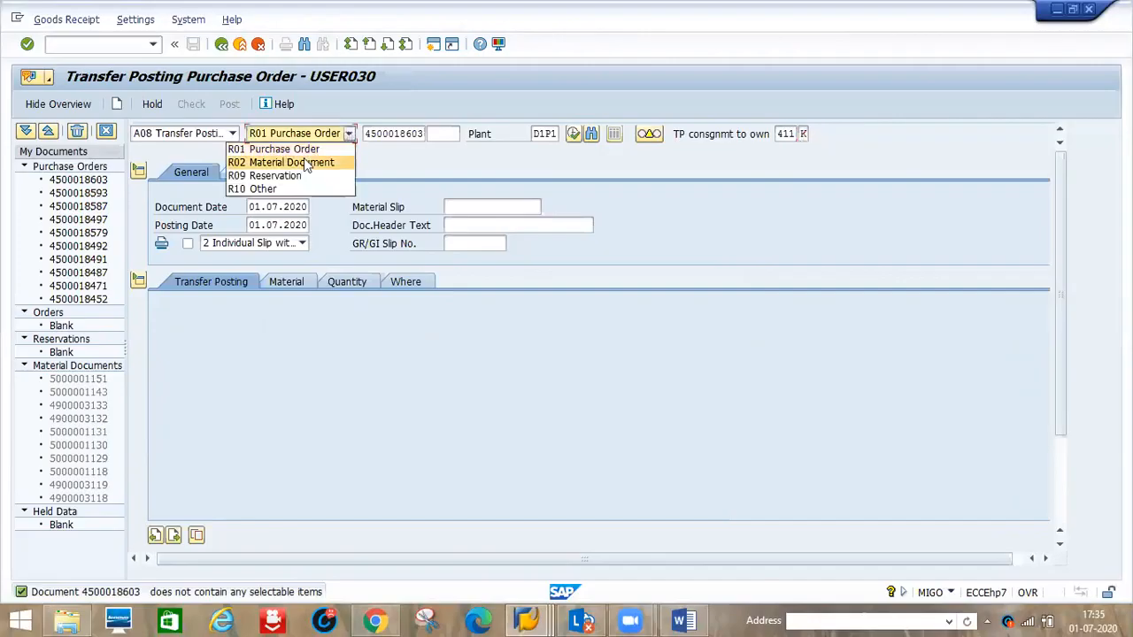
pyautogui.click(284, 192)
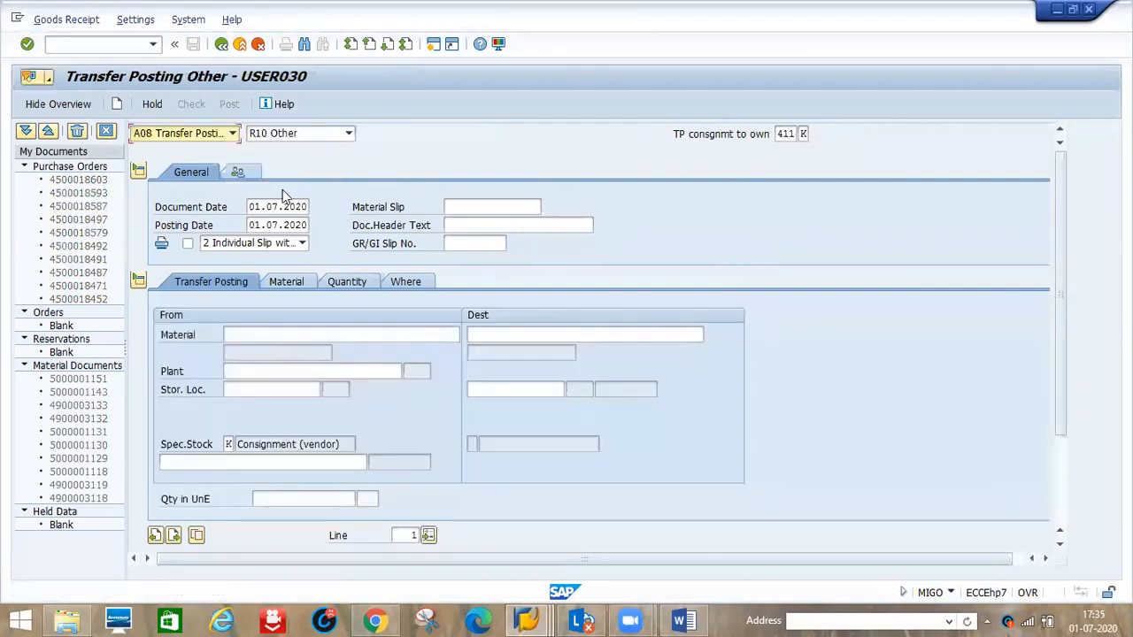
pyautogui.click(344, 134)
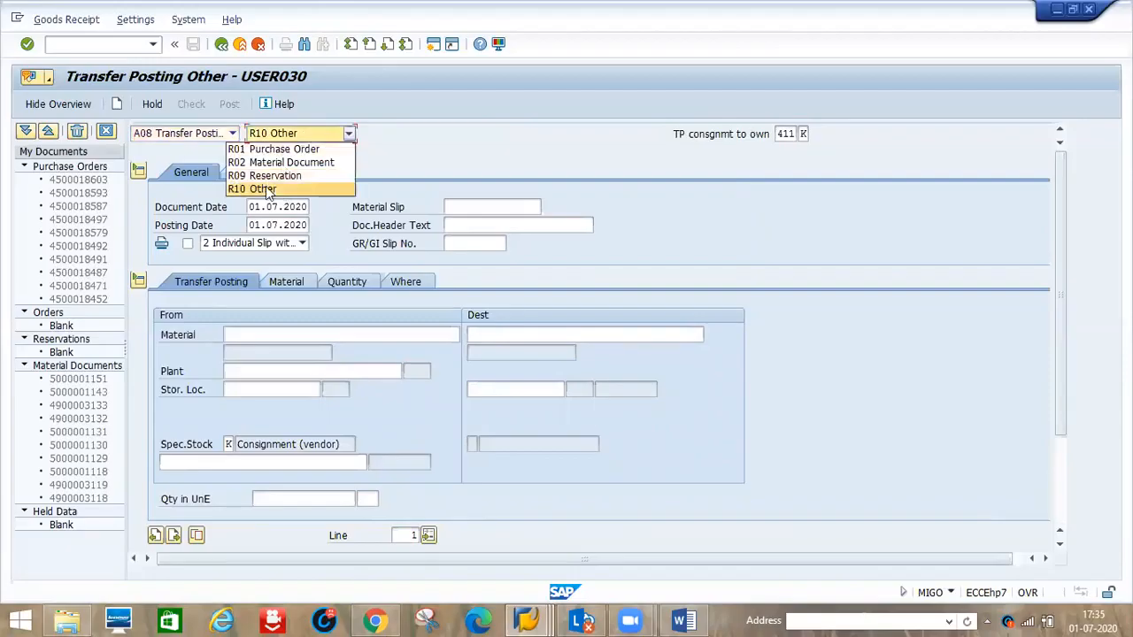
pyautogui.click(266, 149)
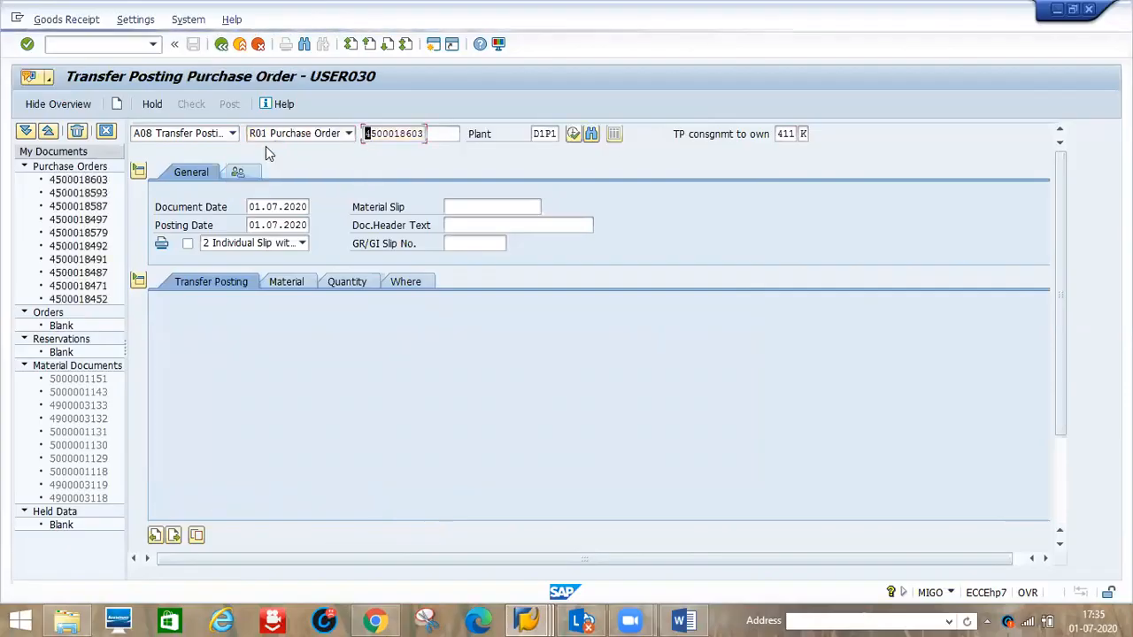
pyautogui.press('Return')
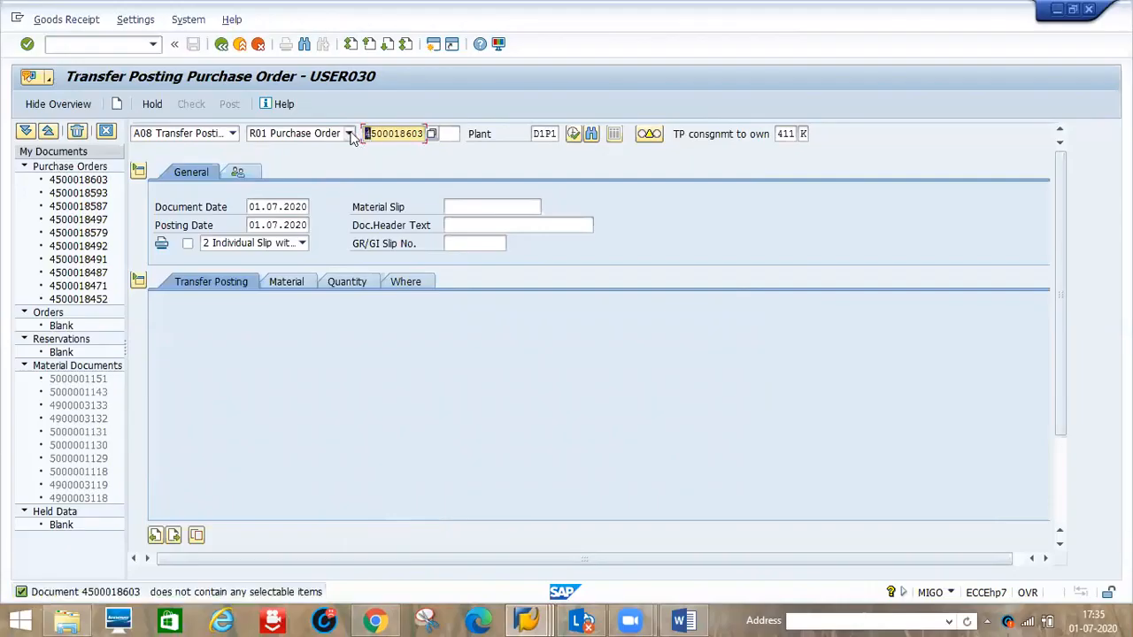
pyautogui.click(303, 136)
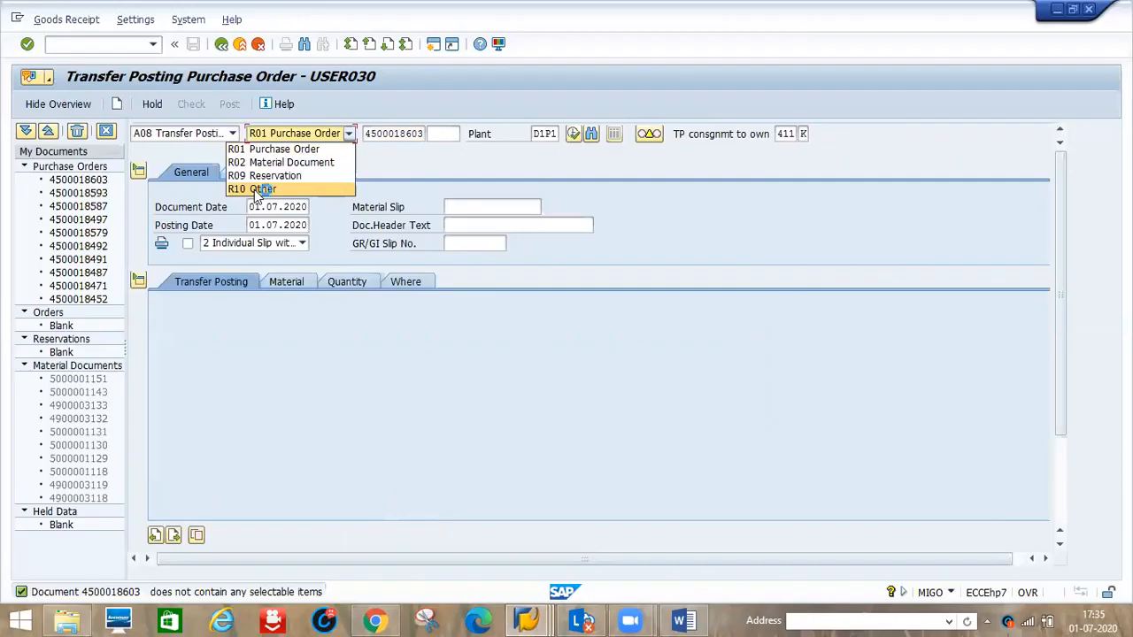
pyautogui.click(255, 189)
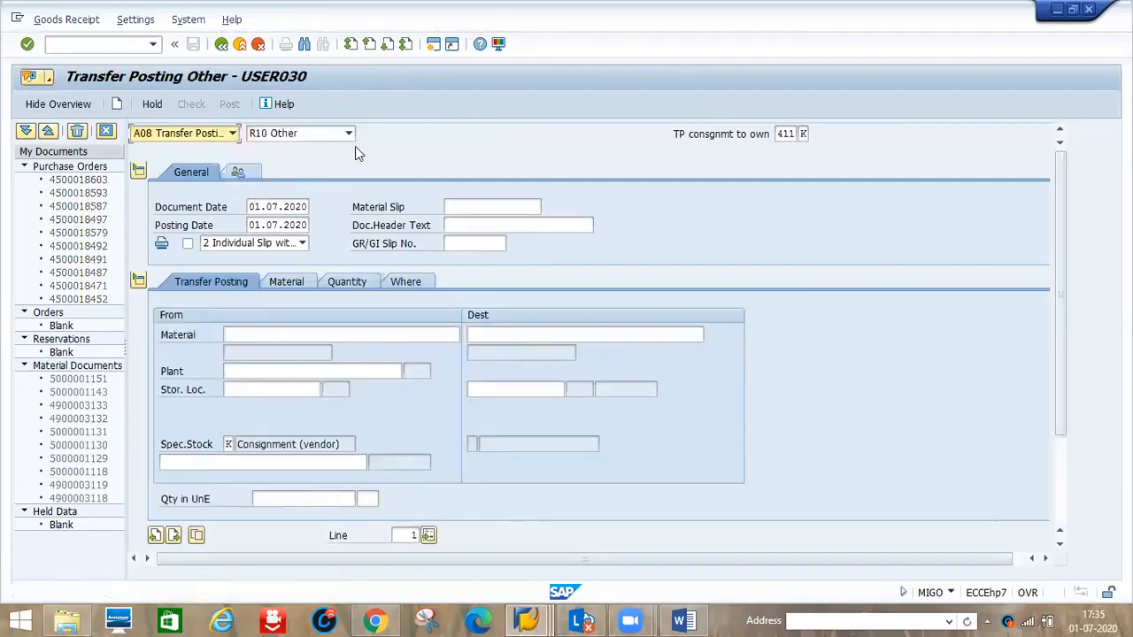
# - Enter material LGTV 53INCH with a quantity of 5 for the transfer posting item
pyautogui.click(280, 281)
pyautogui.click(290, 314)
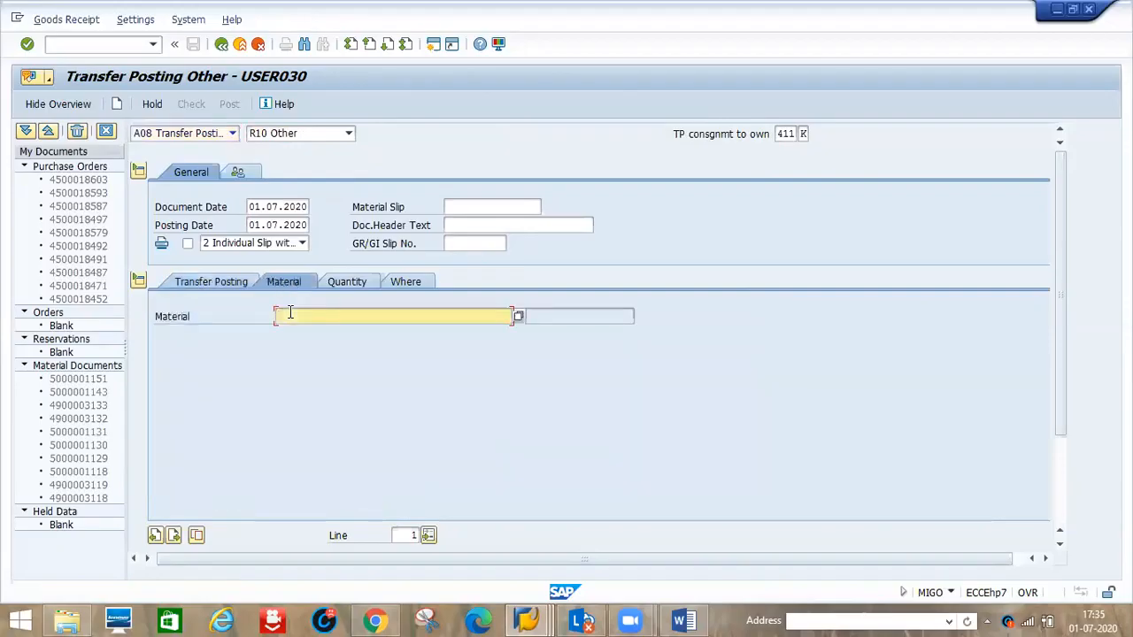
pyautogui.write('LG')
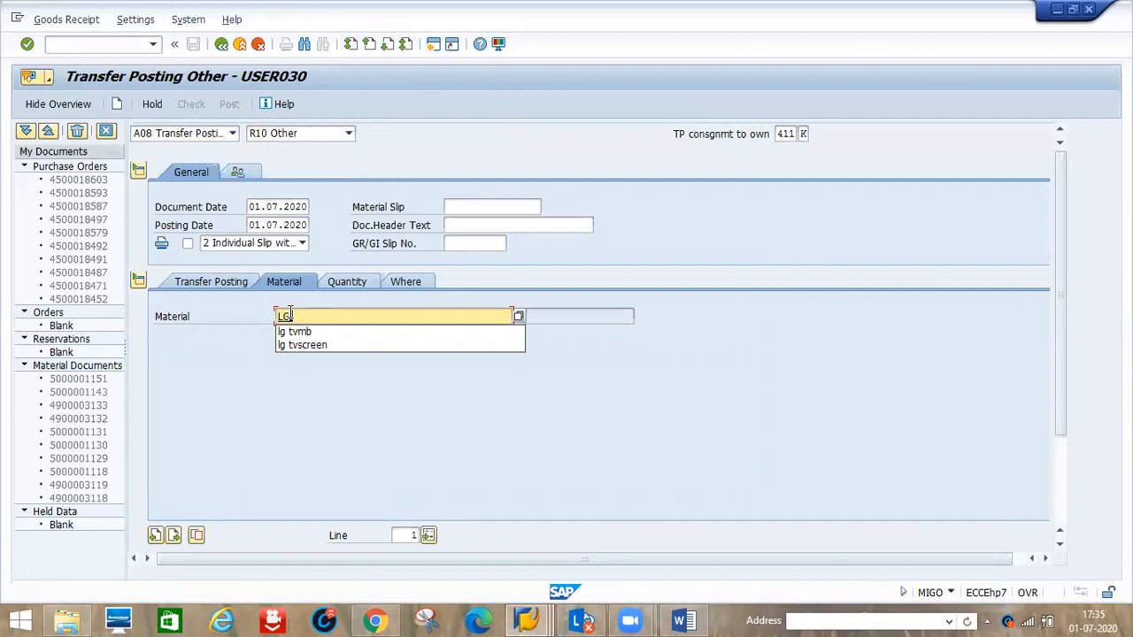
pyautogui.write(' TV')
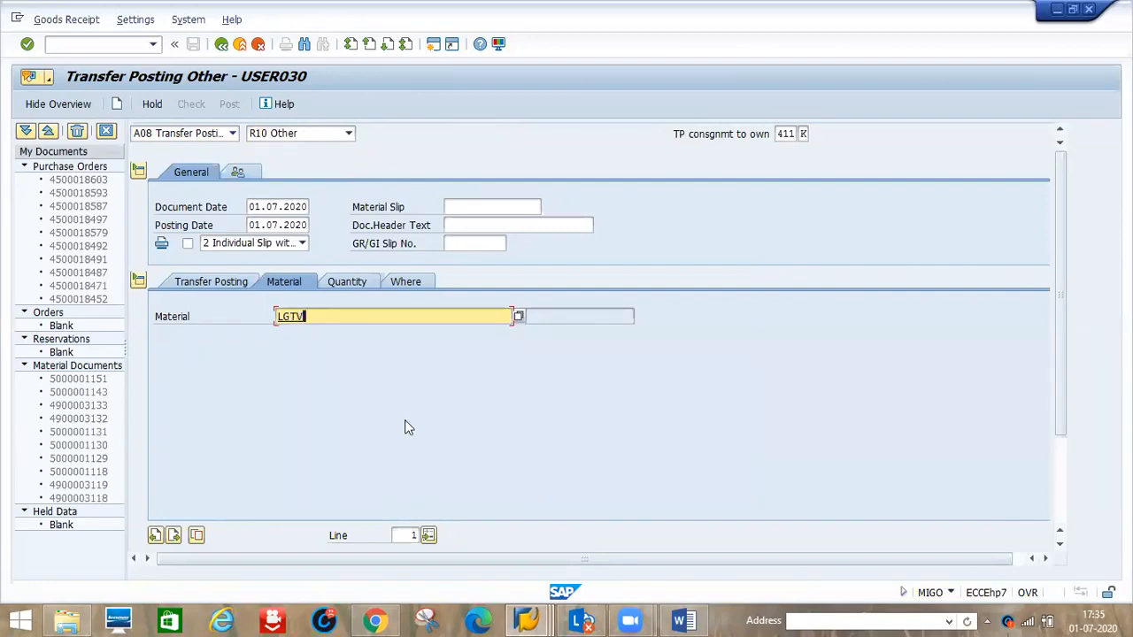
pyautogui.write(' 53INCH')
pyautogui.click(350, 281)
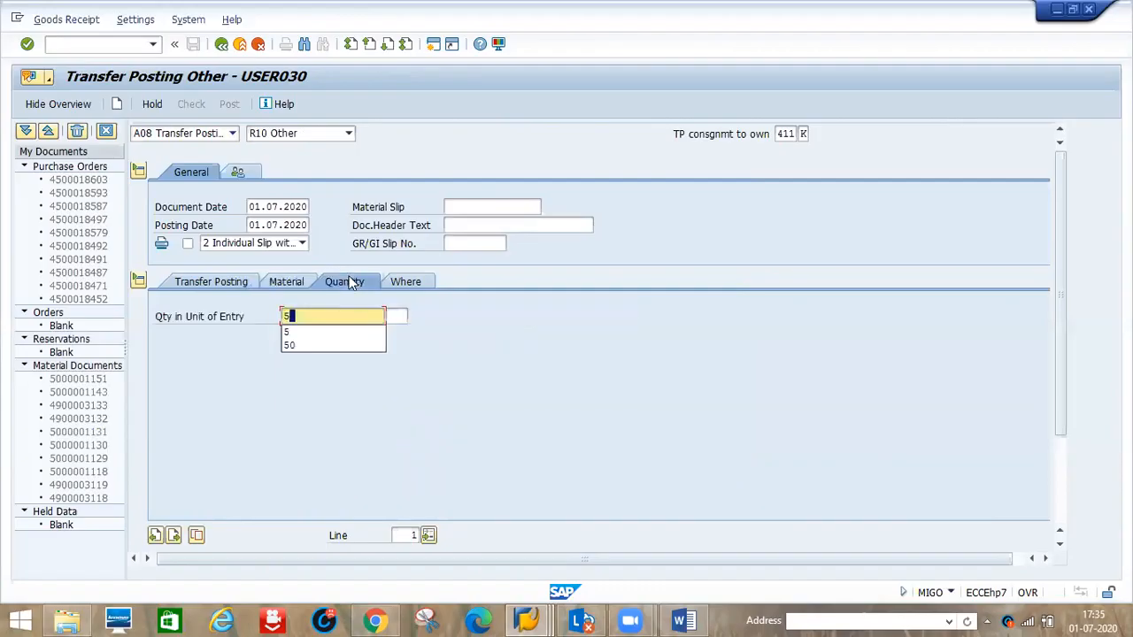
# - Set the item's plant to d1p1 and its source storage location to d1s1
pyautogui.click(403, 281)
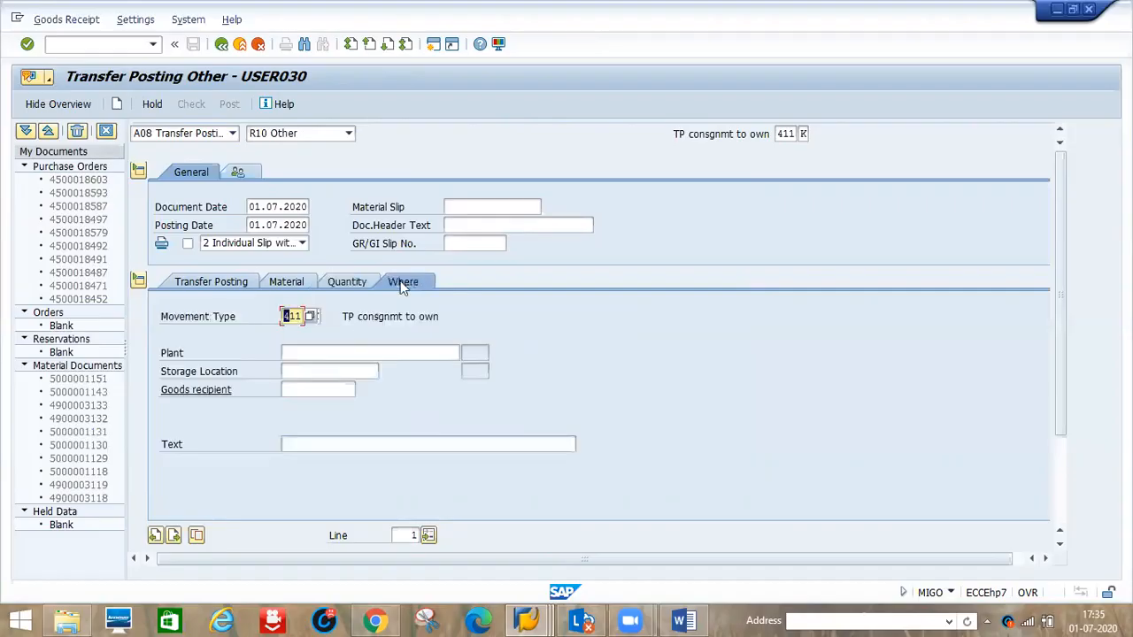
pyautogui.click(321, 353)
pyautogui.write('D')
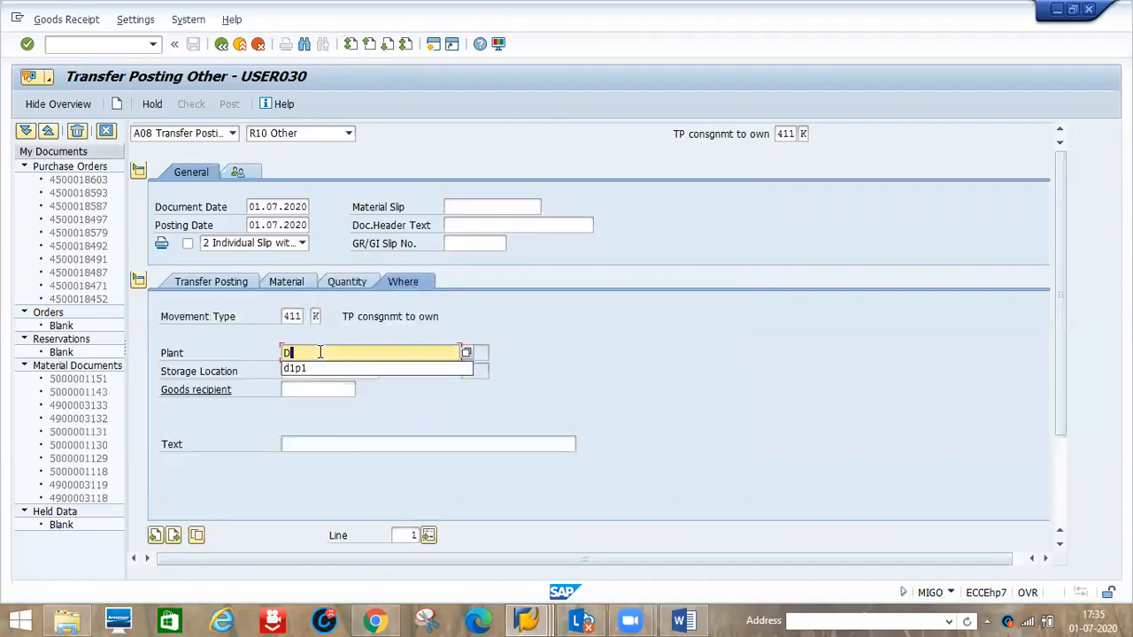
pyautogui.press('Down')
pyautogui.press('Tab')
pyautogui.write('D')
pyautogui.press('Down')
pyautogui.press('Return')
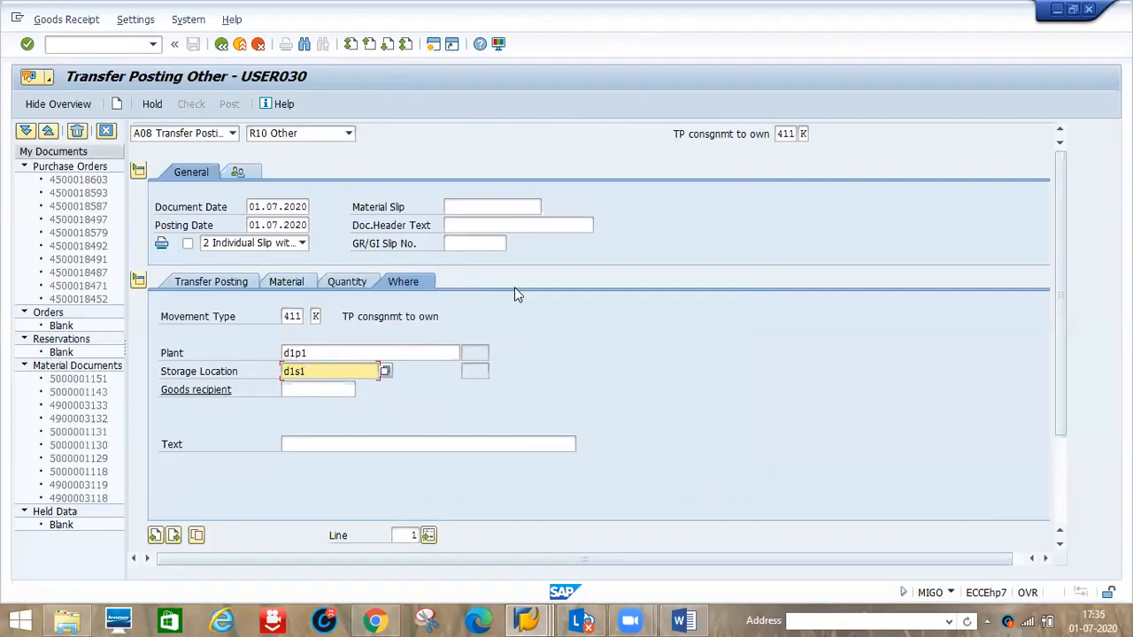
pyautogui.press('Return')
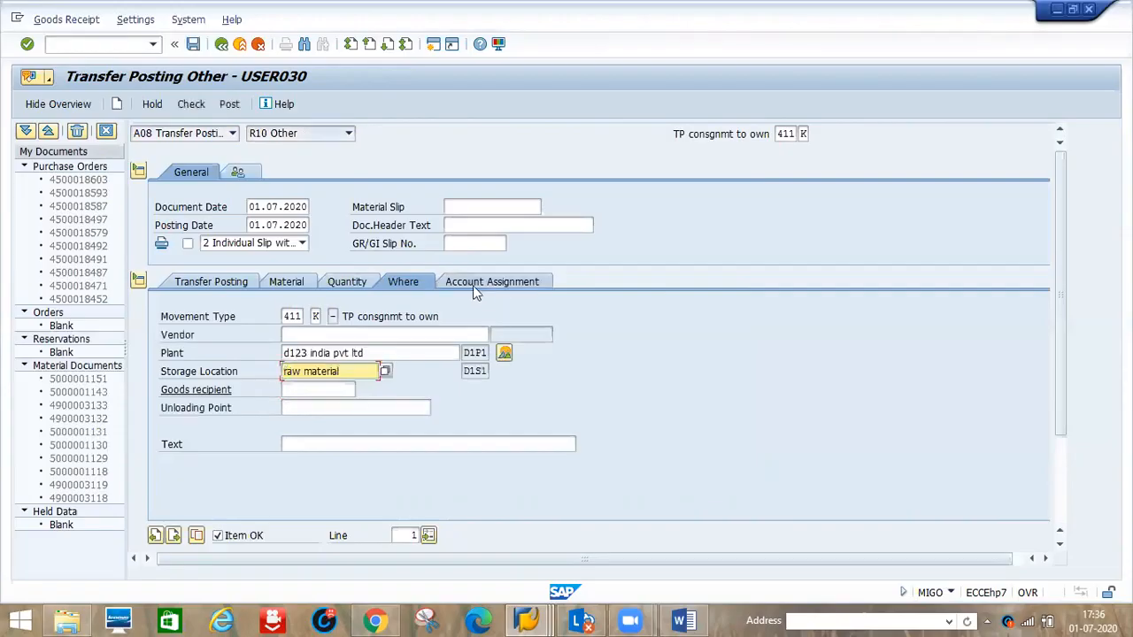
# - Enter the vendor number of lg Blr Vendor as the item's consignment vendor
pyautogui.click(298, 333)
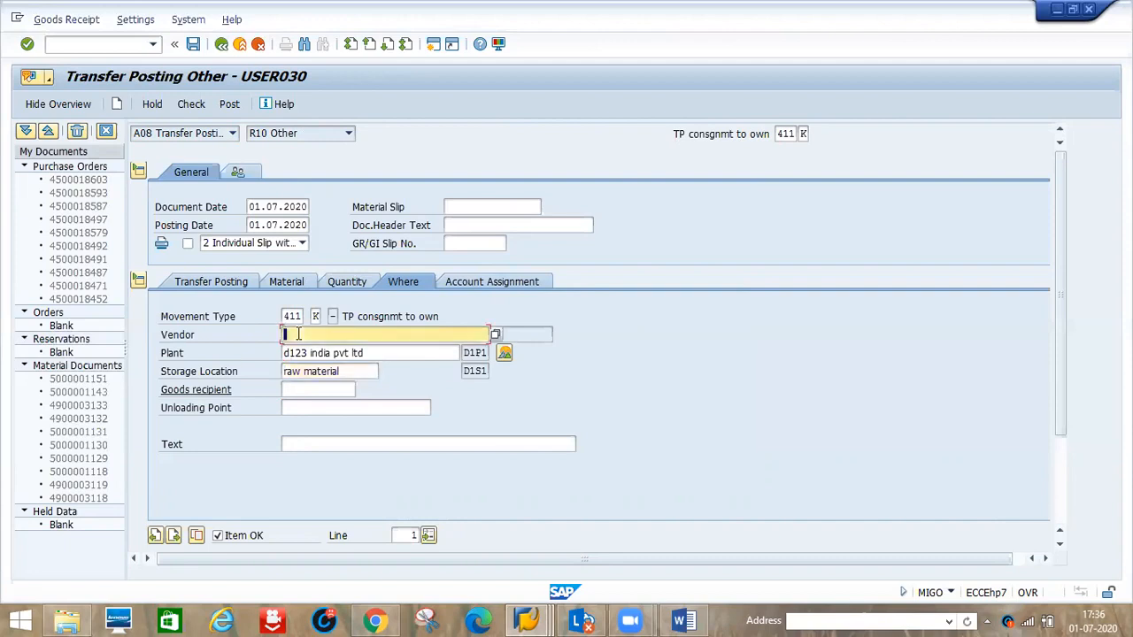
pyautogui.write('6506')
pyautogui.press('Return')
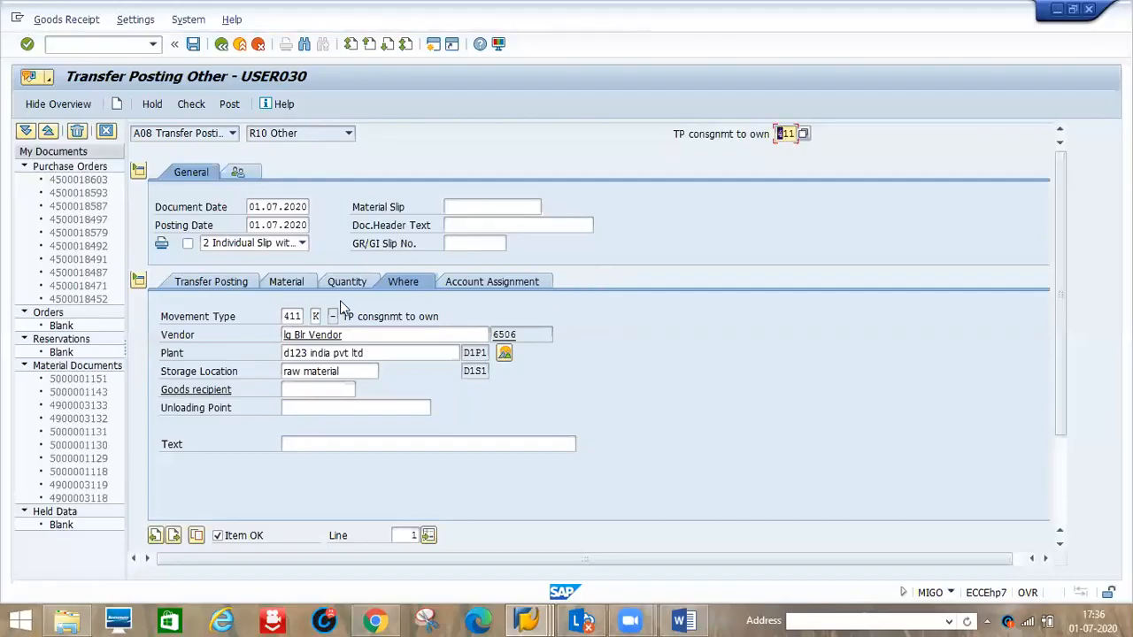
# - Set the destination storage location to d1s1 and post the transfer after checking the document
pyautogui.click(236, 294)
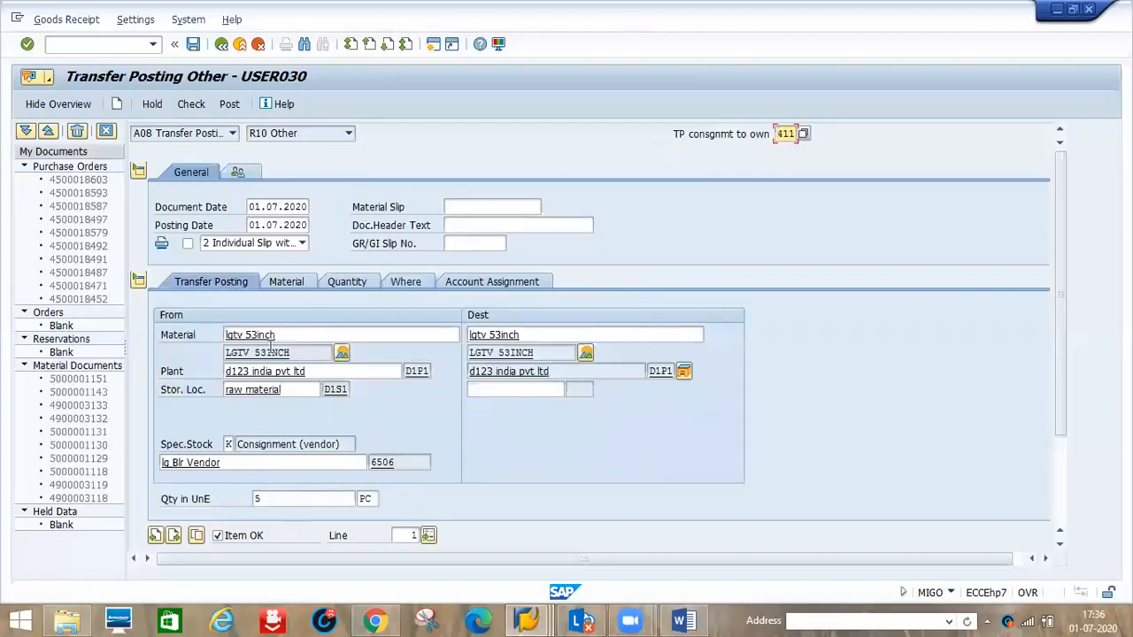
pyautogui.click(494, 390)
pyautogui.write('D')
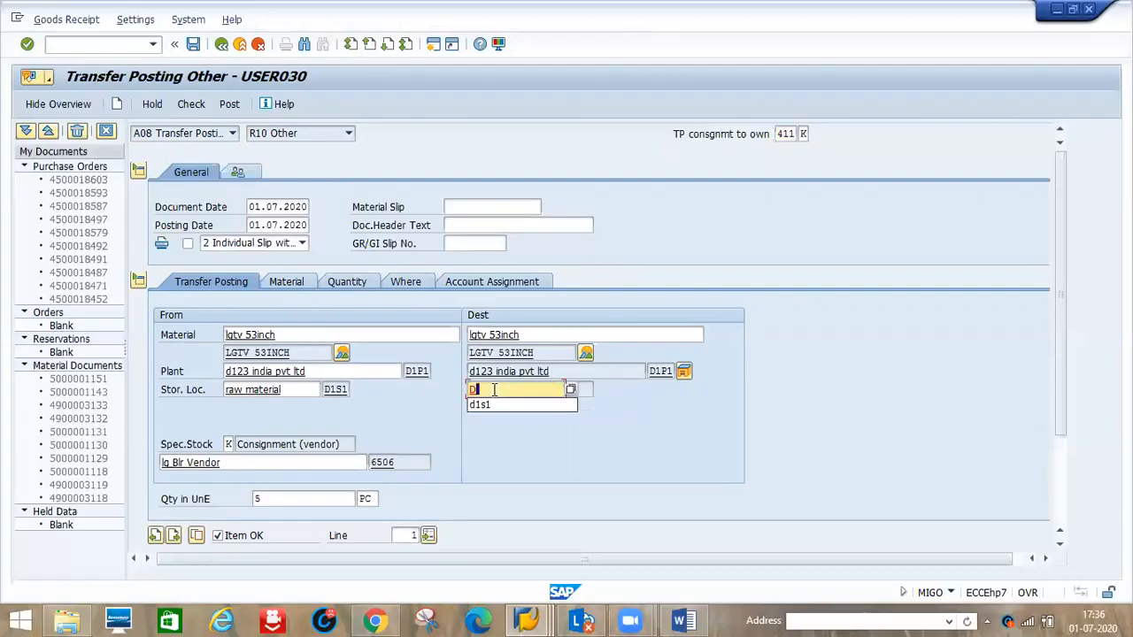
pyautogui.press('Down')
pyautogui.press('Return')
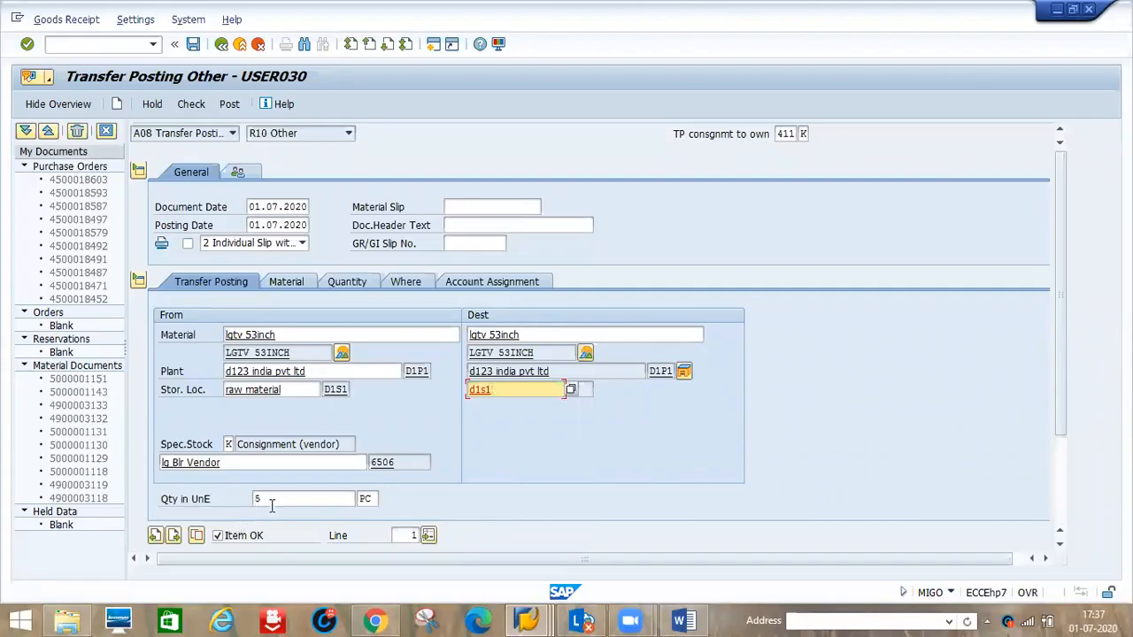
pyautogui.click(192, 105)
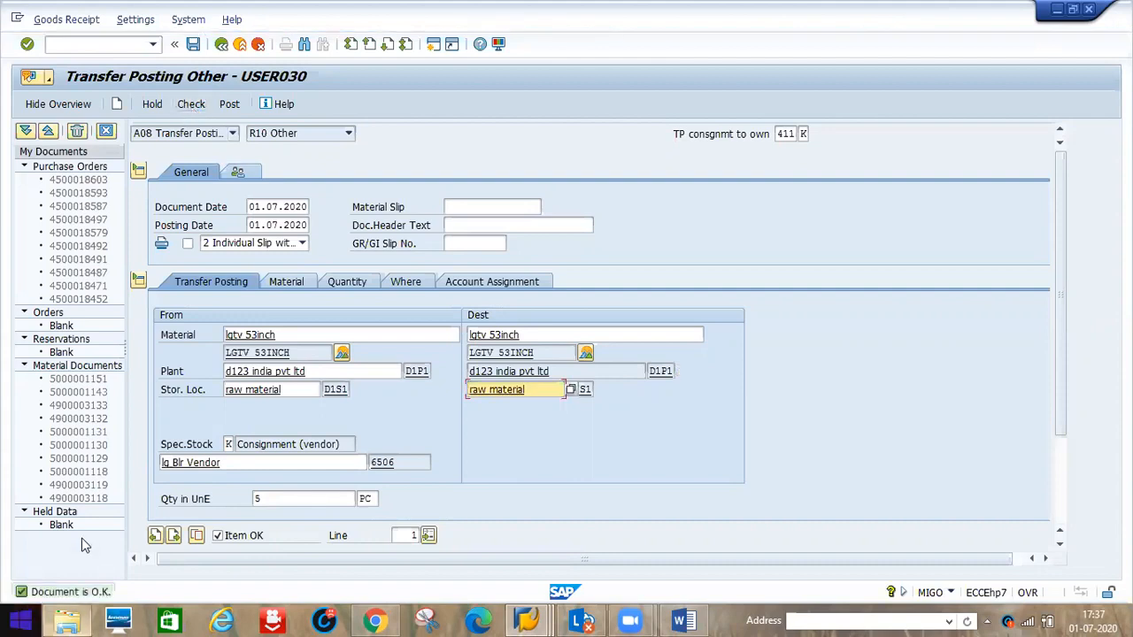
pyautogui.click(232, 104)
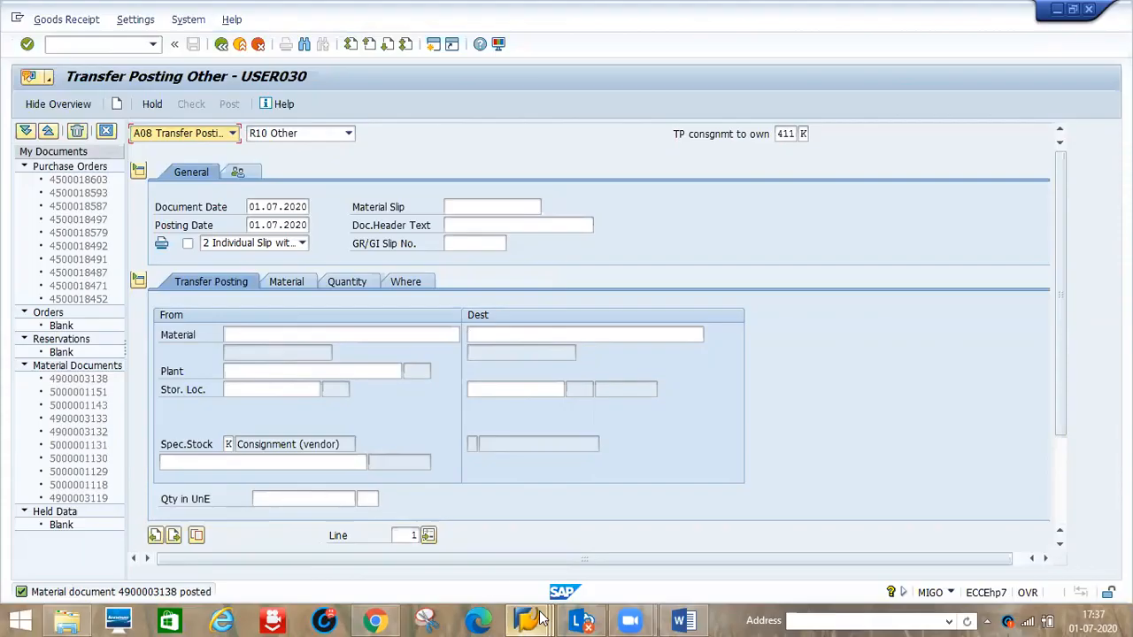
# - Switch to the Stock Overview and refresh the stock list for material LGTV 53INCH
pyautogui.moveTo(542, 617)
pyautogui.moveTo(645, 531)
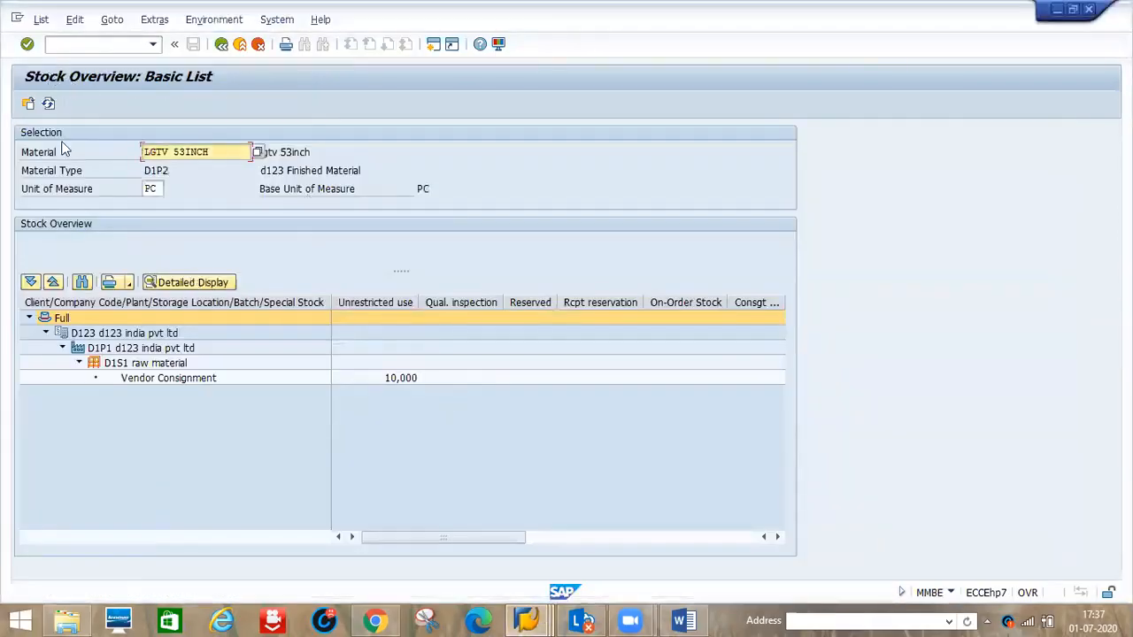
pyautogui.click(49, 105)
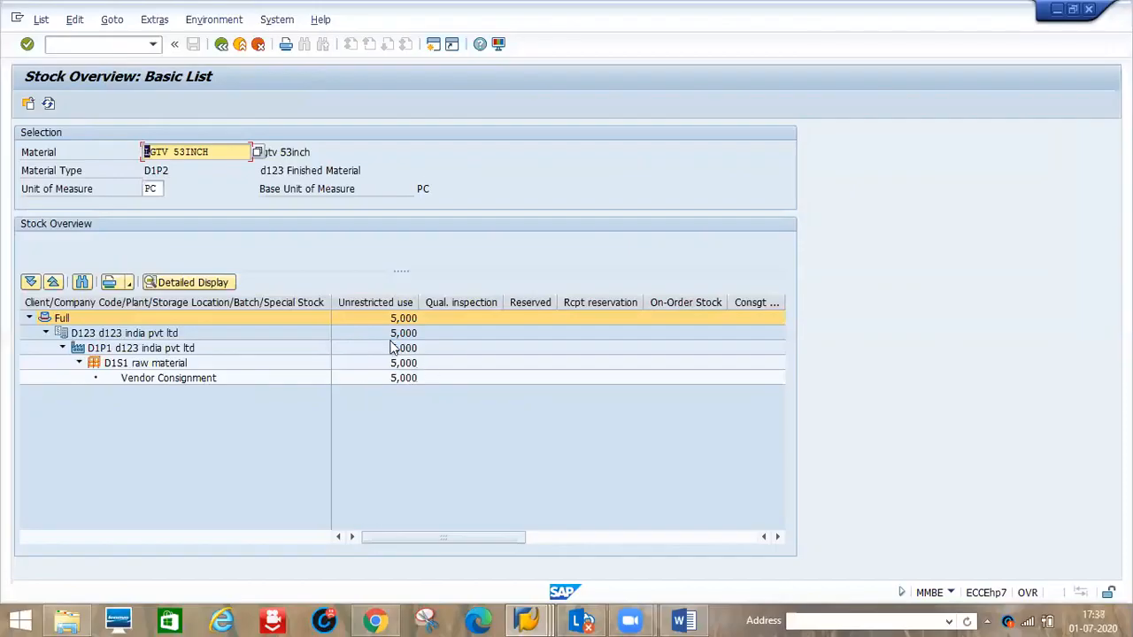
# - Open the MRKO settlement transaction named in the Word process flow and enter the lg Blr Vendor number as vendor
pyautogui.click(527, 619)
pyautogui.click(684, 621)
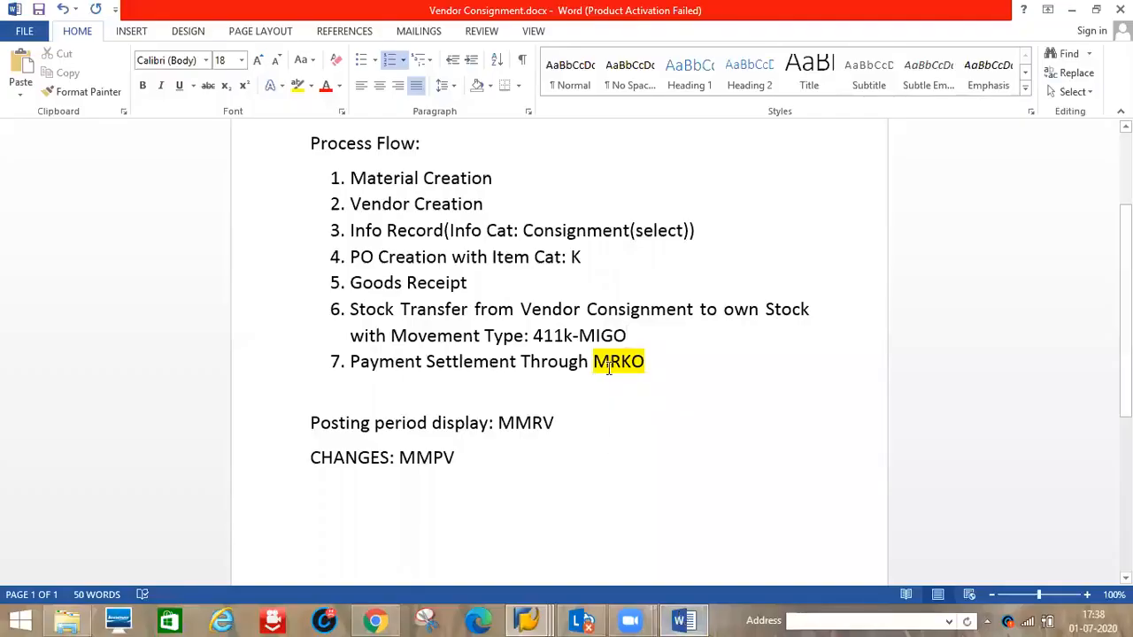
pyautogui.click(529, 619)
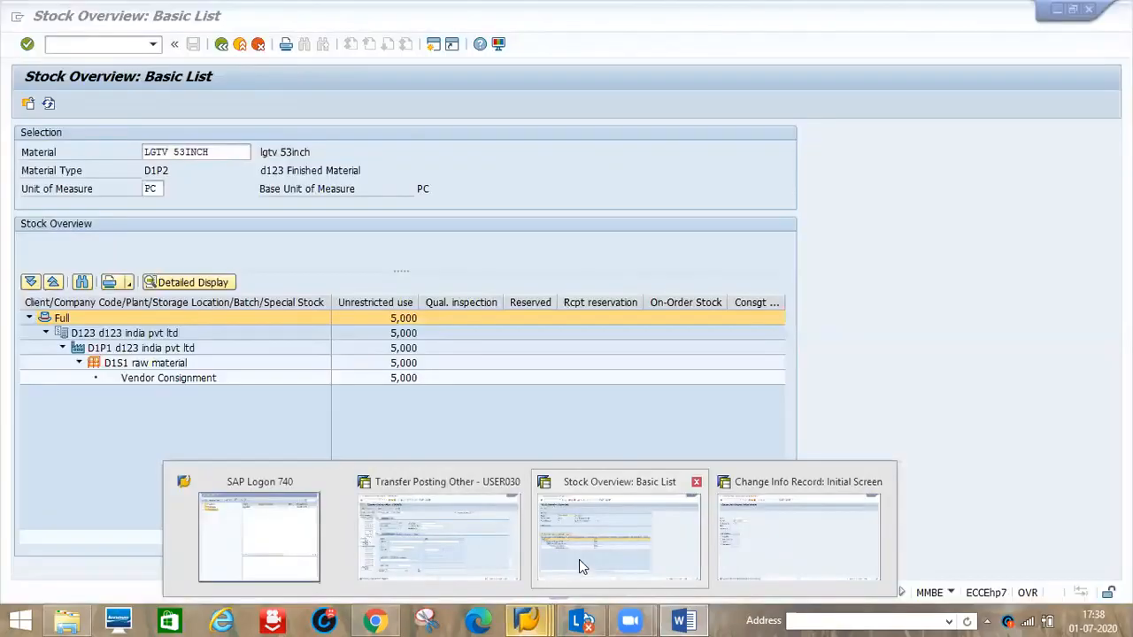
pyautogui.click(579, 559)
pyautogui.click(60, 45)
pyautogui.write('/NMRKO')
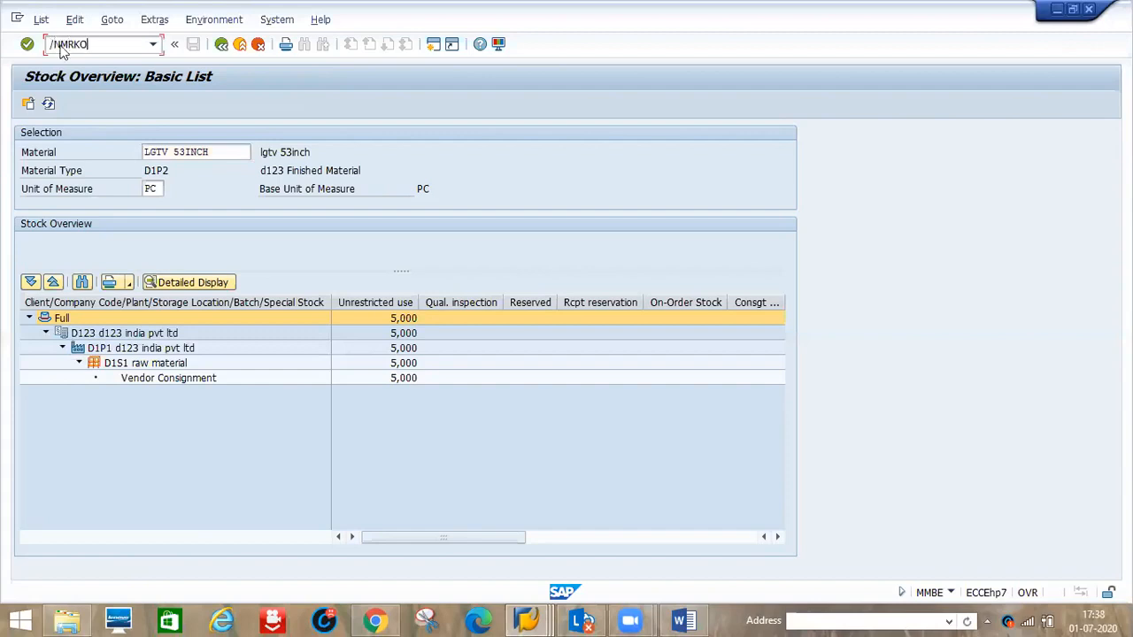
pyautogui.press('Return')
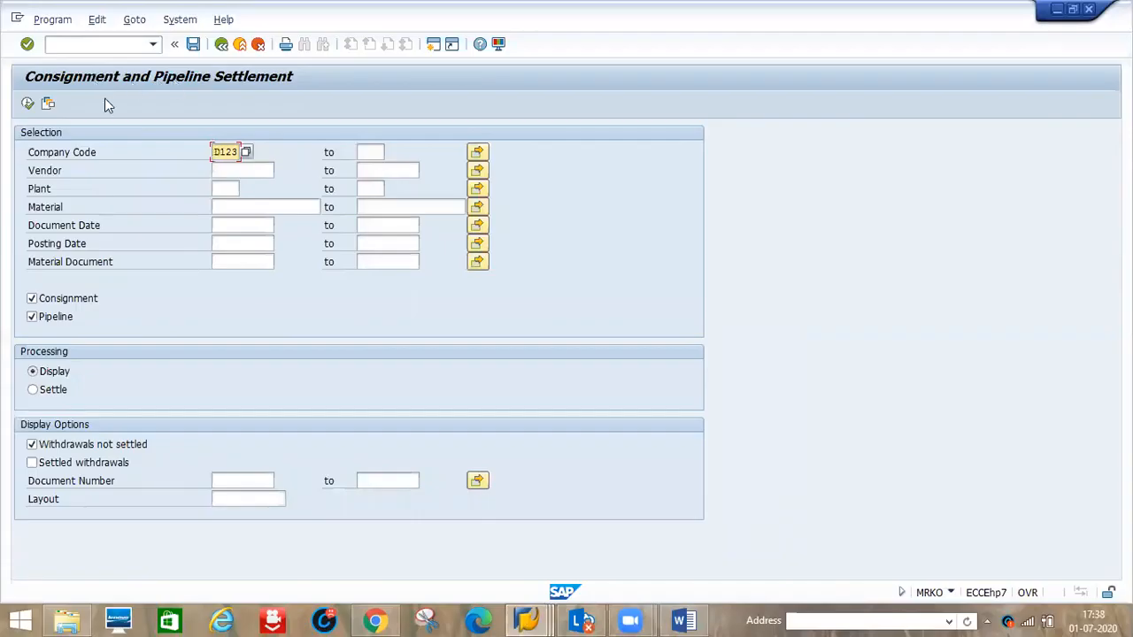
pyautogui.click(241, 171)
pyautogui.write('6506')
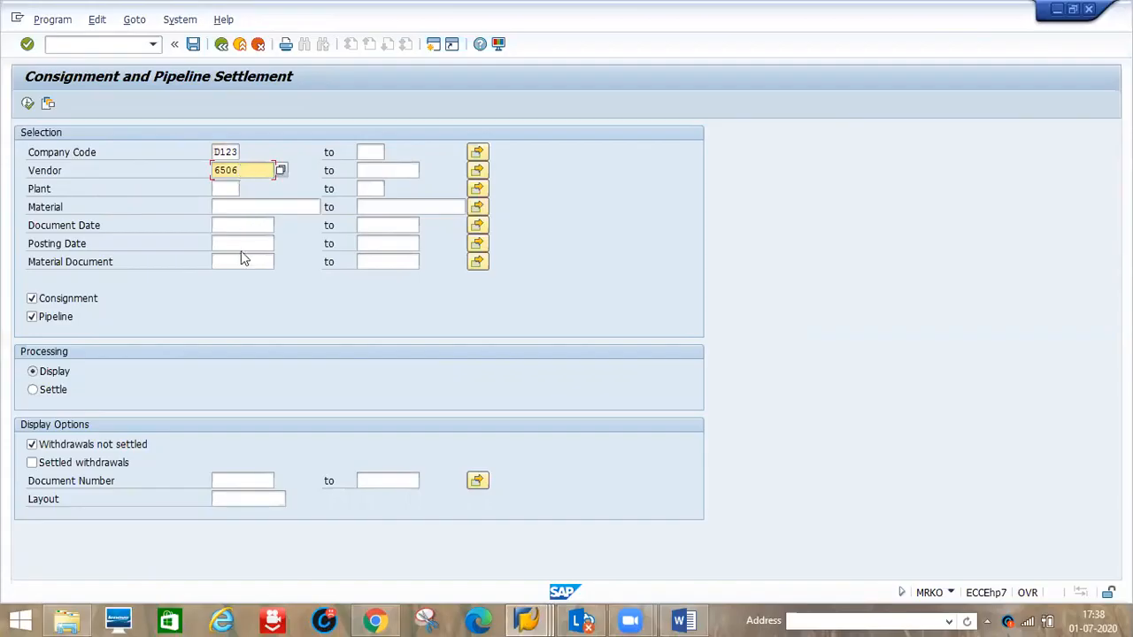
# - Copy the posted material document number from the transfer posting message and enter it as Material Document in the consignment settlement selection
pyautogui.hotkey('alt', 'Tab')
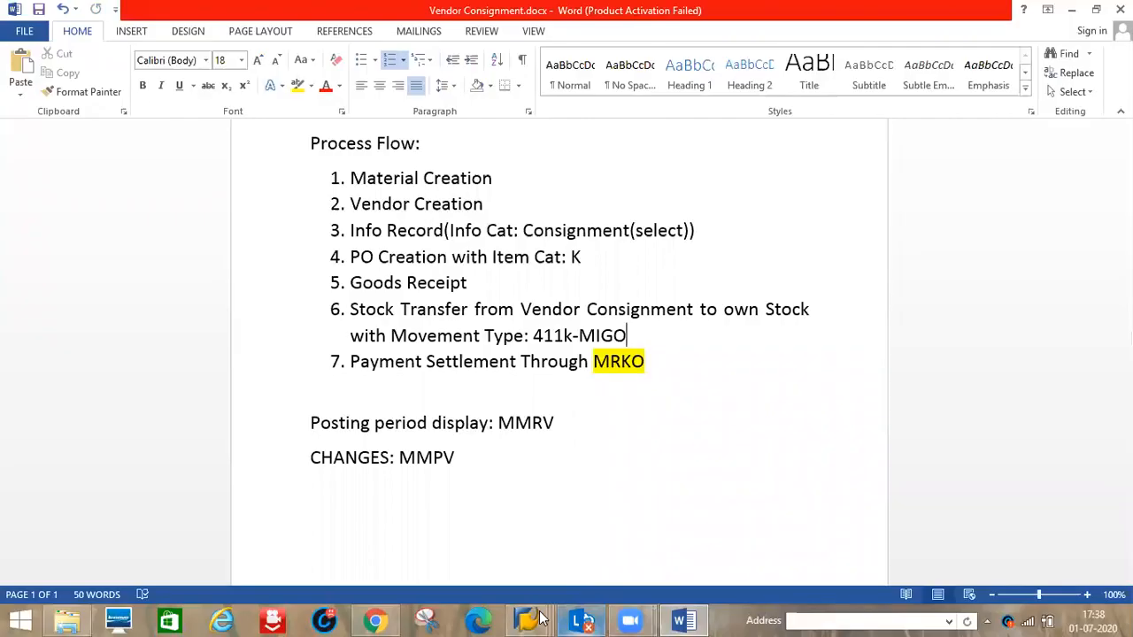
pyautogui.moveTo(540, 617)
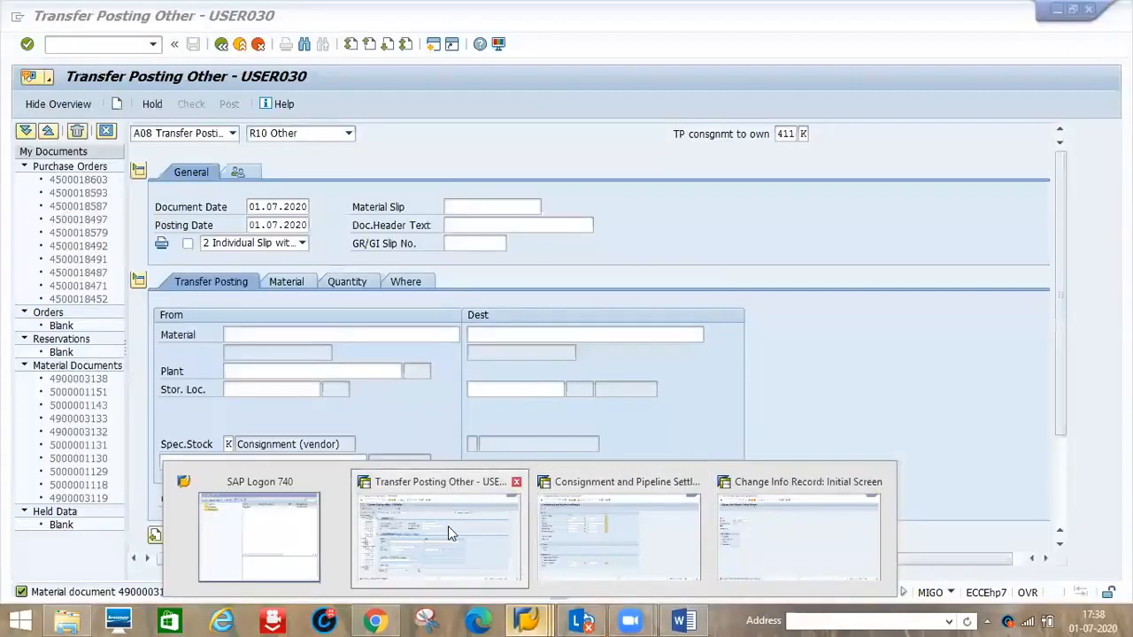
pyautogui.click(448, 525)
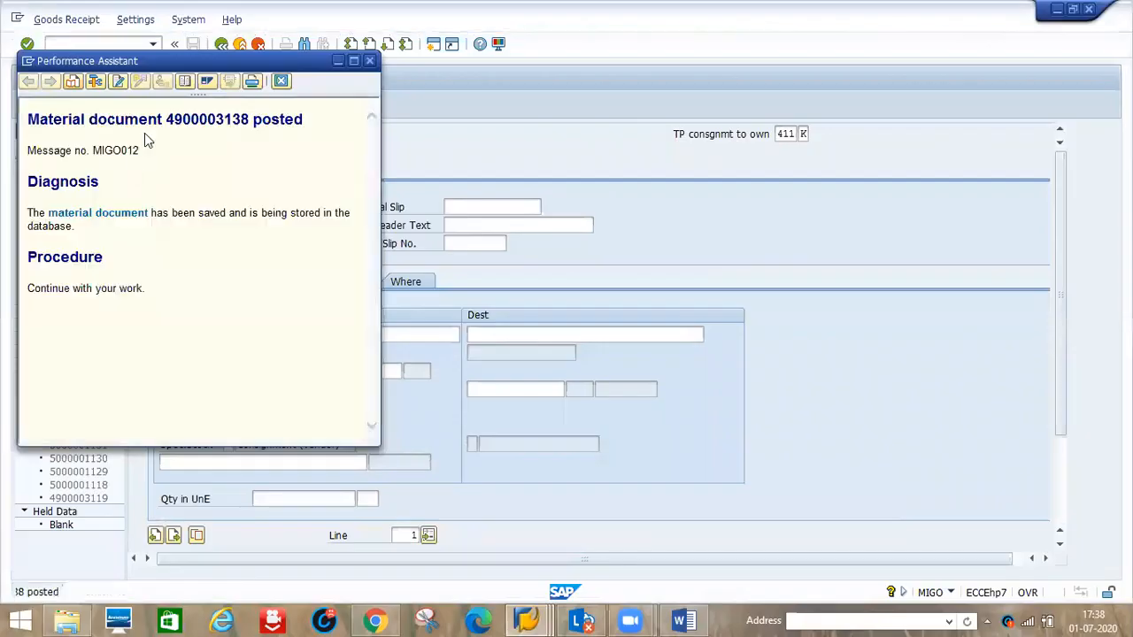
pyautogui.moveTo(166, 122); pyautogui.dragTo(248, 129)
pyautogui.hotkey('ctrl', 'c')
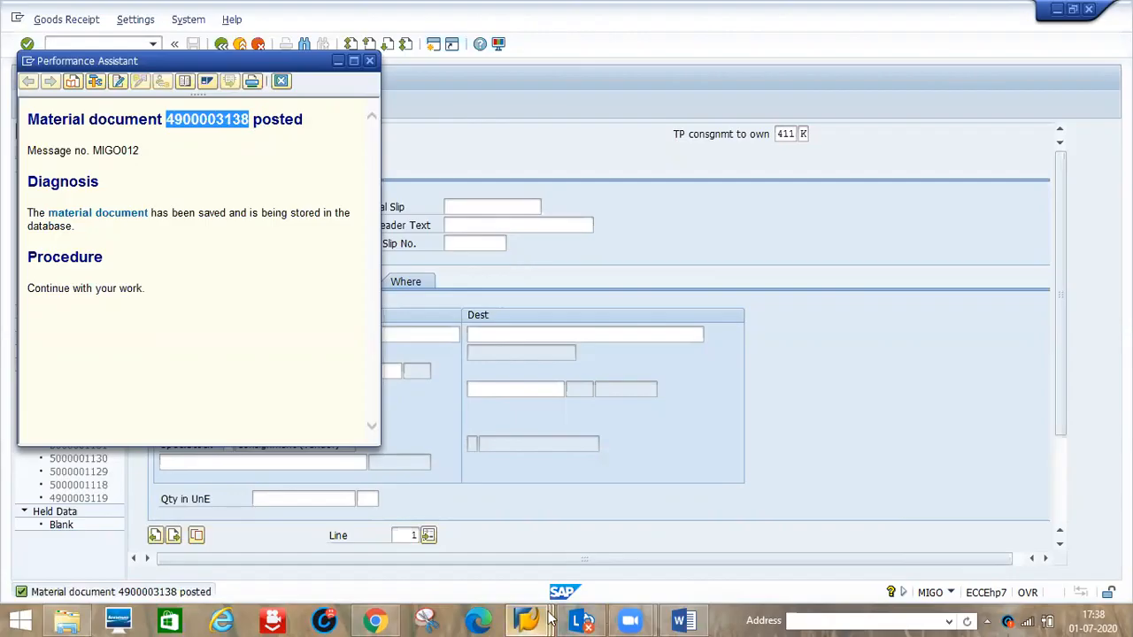
pyautogui.moveTo(548, 619)
pyautogui.moveTo(504, 559)
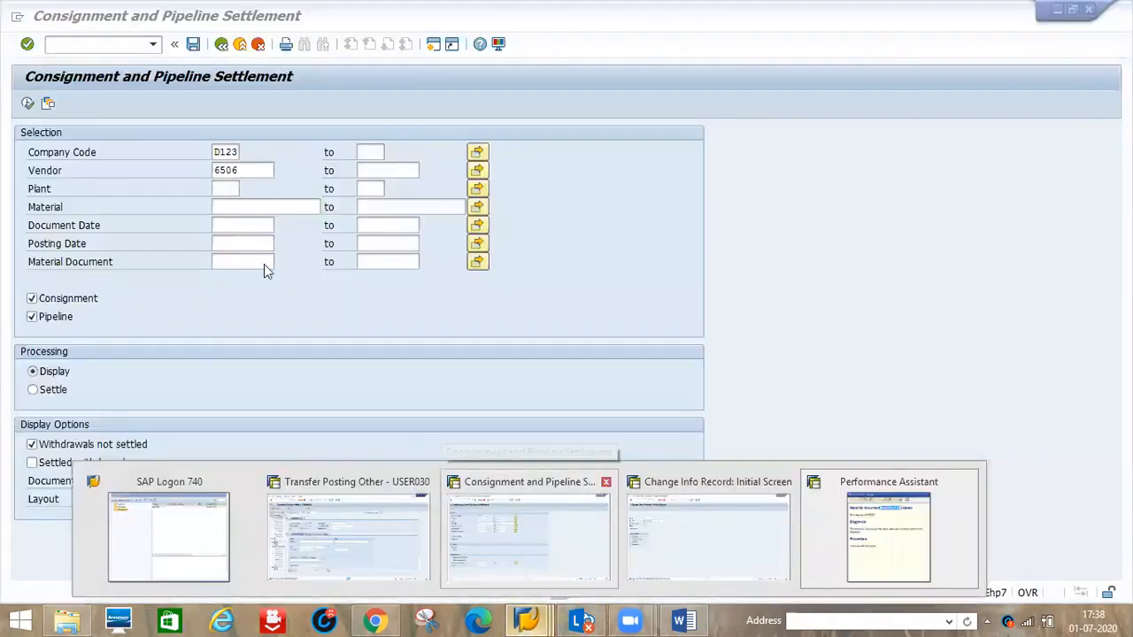
pyautogui.click(223, 262)
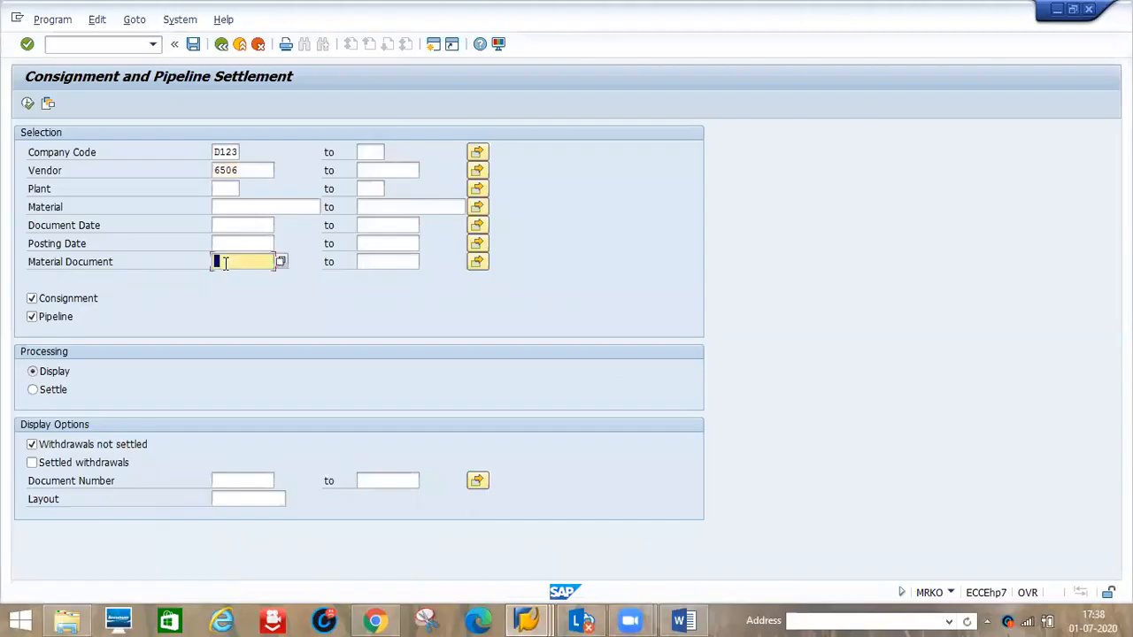
pyautogui.hotkey('ctrl', 'v')
# - Clear the vendor from the settlement selection, set the plant to D1P1 and exclude pipeline withdrawals
pyautogui.click(247, 170)
pyautogui.press('BackSpace')
pyautogui.press('BackSpace')
pyautogui.press('BackSpace')
pyautogui.press('BackSpace')
pyautogui.press('BackSpace')
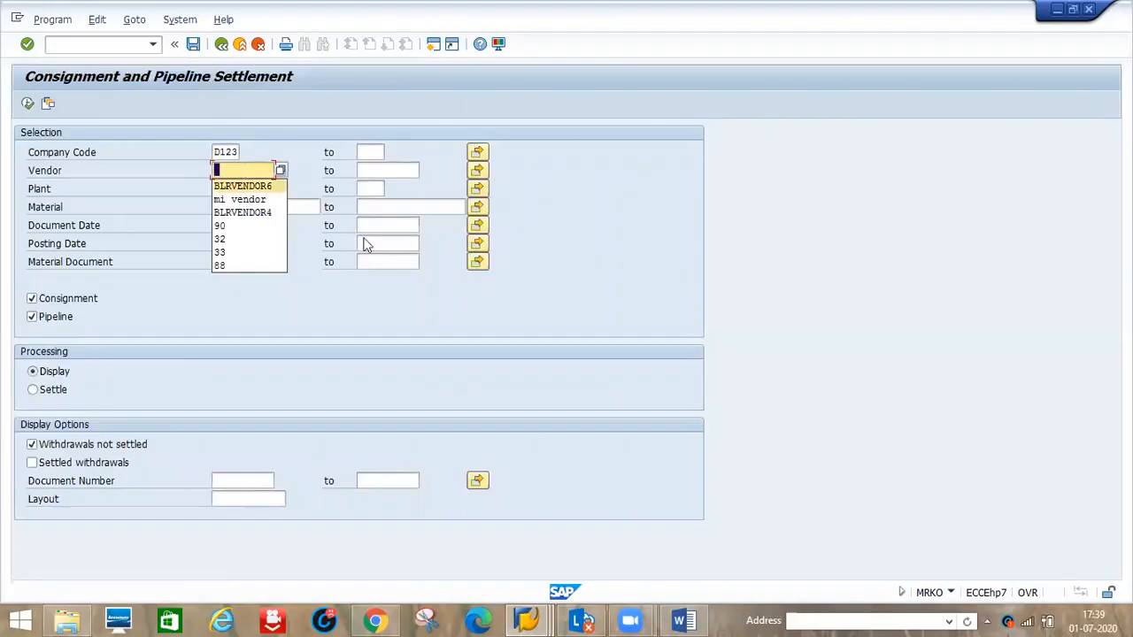
pyautogui.press('Escape')
pyautogui.click(229, 189)
pyautogui.write('D1P1')
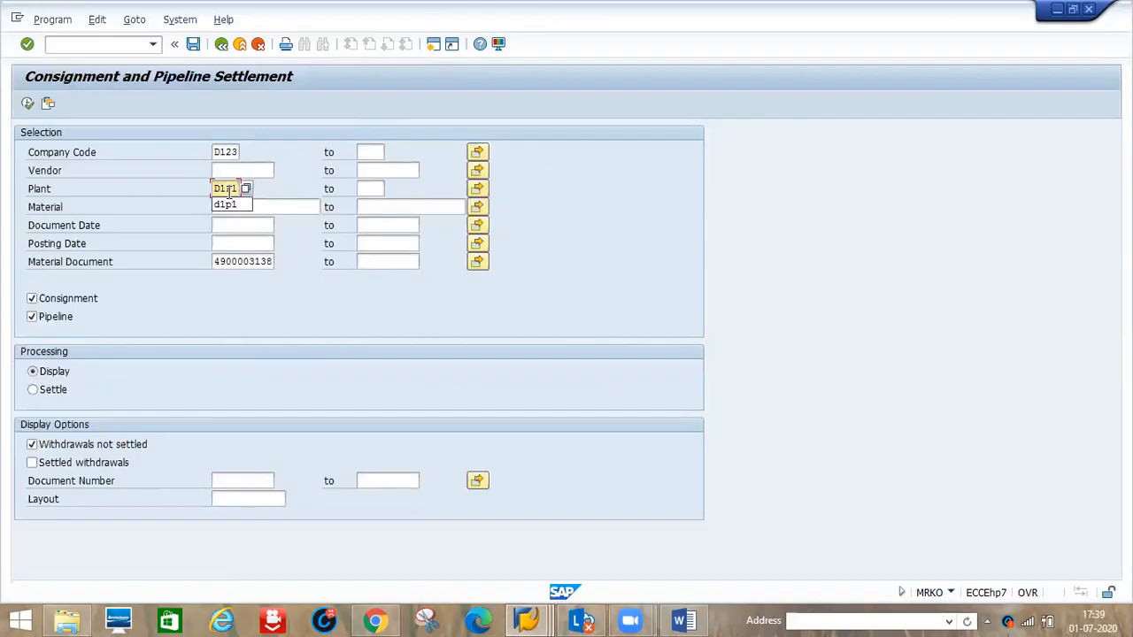
pyautogui.press('Down')
pyautogui.press('Return')
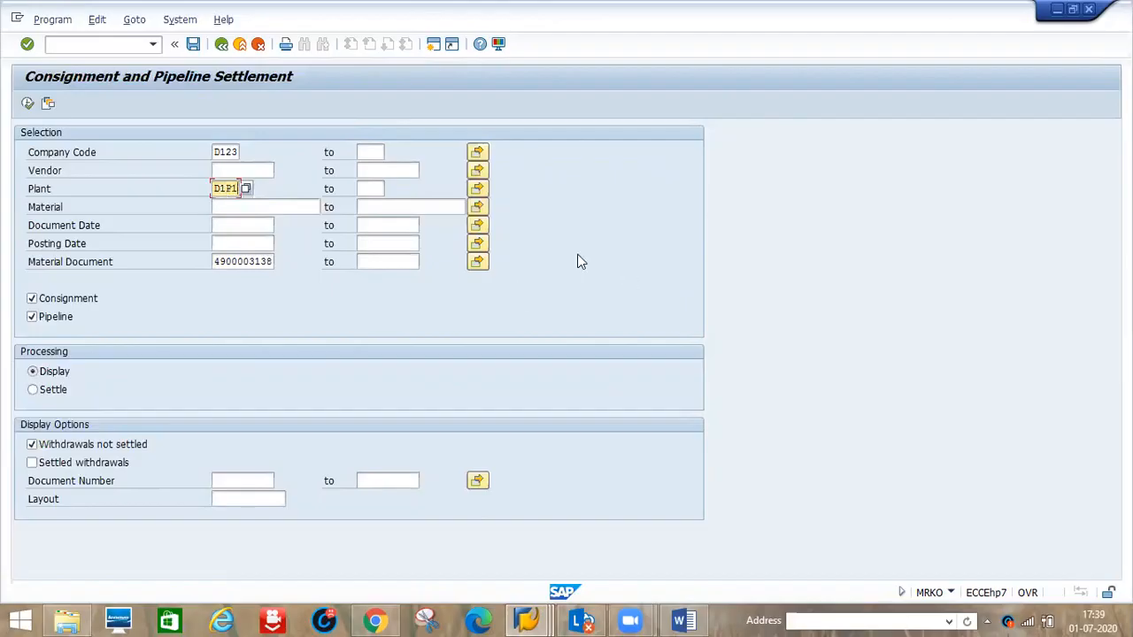
pyautogui.click(32, 317)
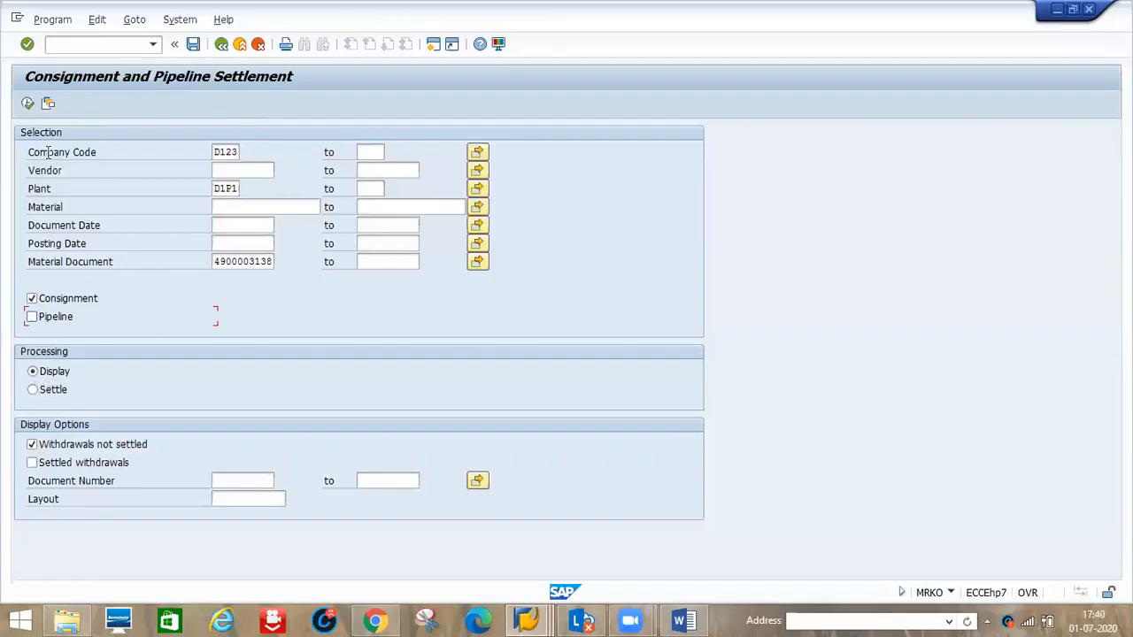
# - Run the settlement in display mode and examine the PB00 gross price condition in the listed item's info record
pyautogui.click(28, 105)
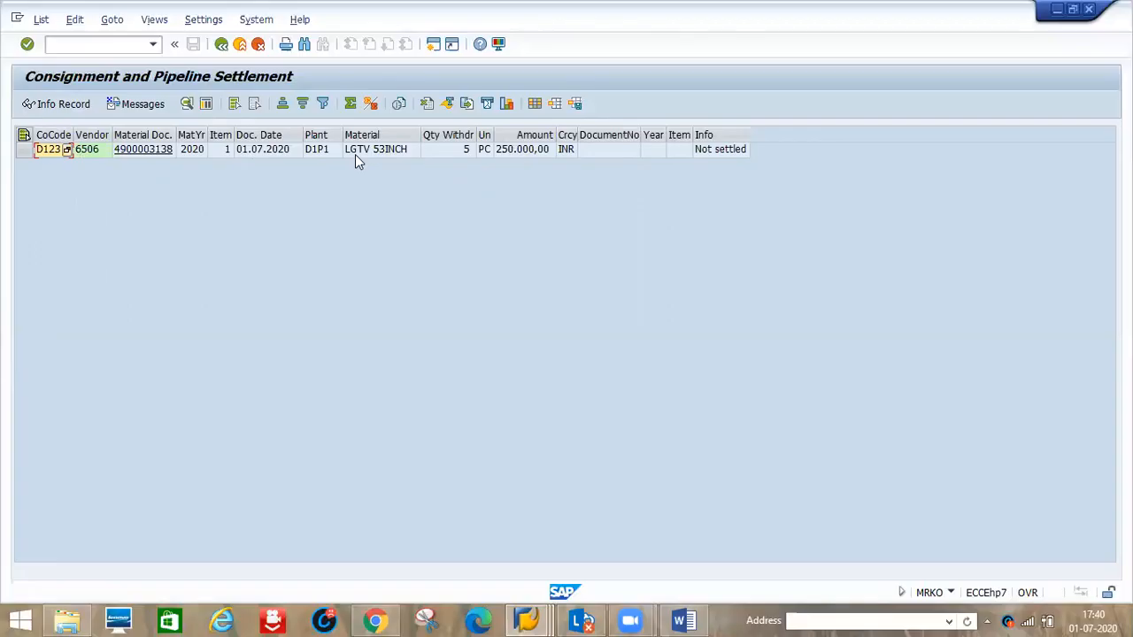
pyautogui.click(60, 107)
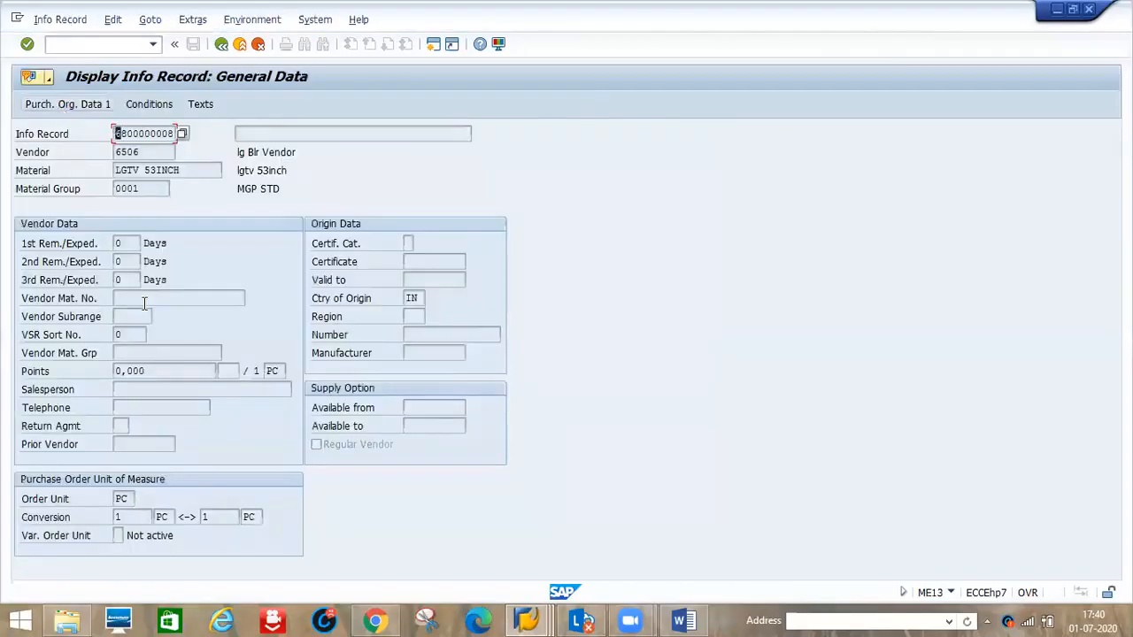
pyautogui.click(148, 102)
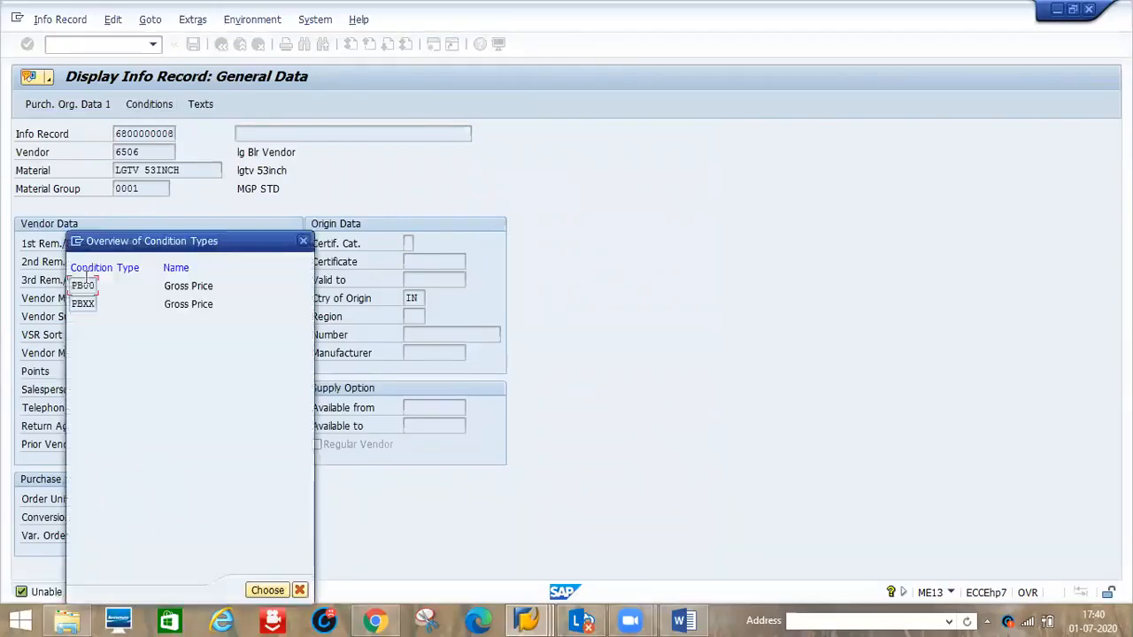
pyautogui.doubleClick(86, 285)
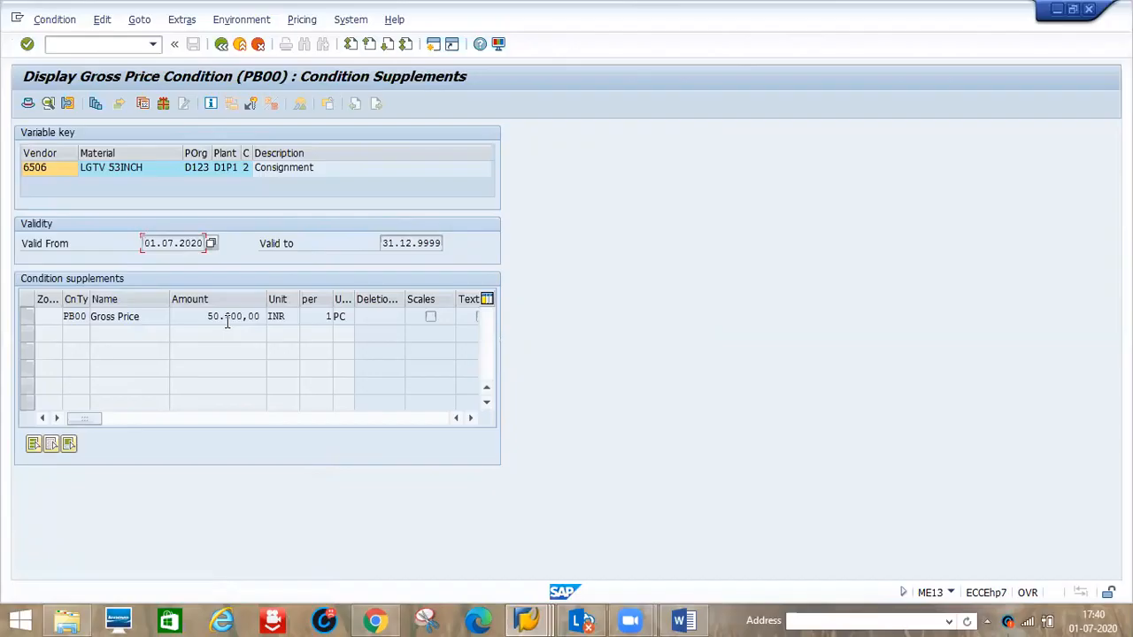
pyautogui.click(222, 43)
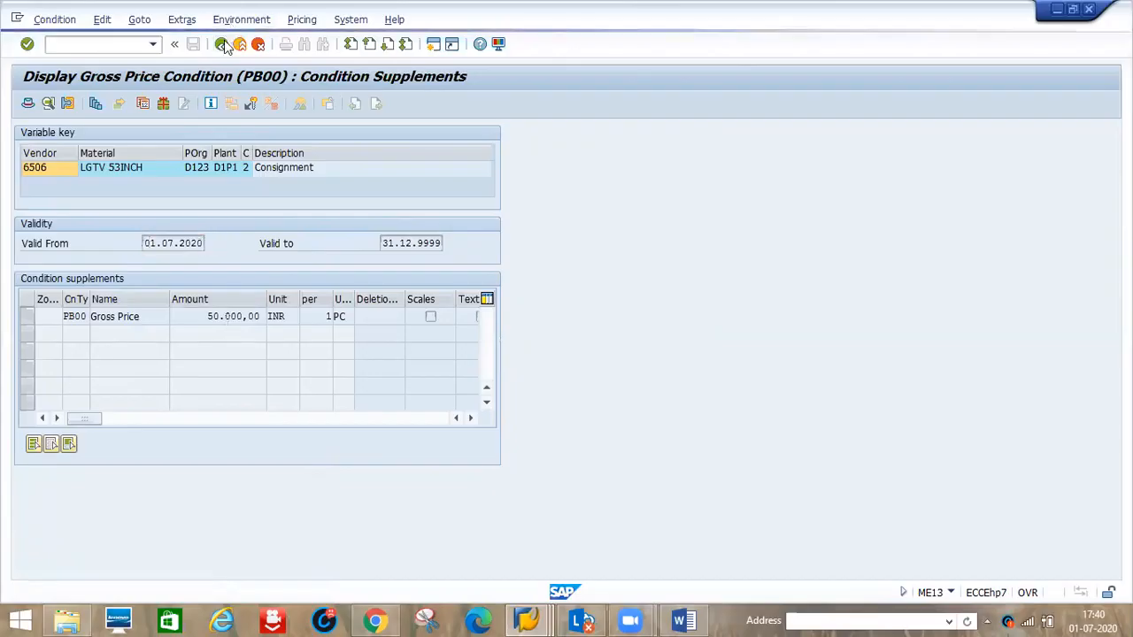
pyautogui.click(222, 44)
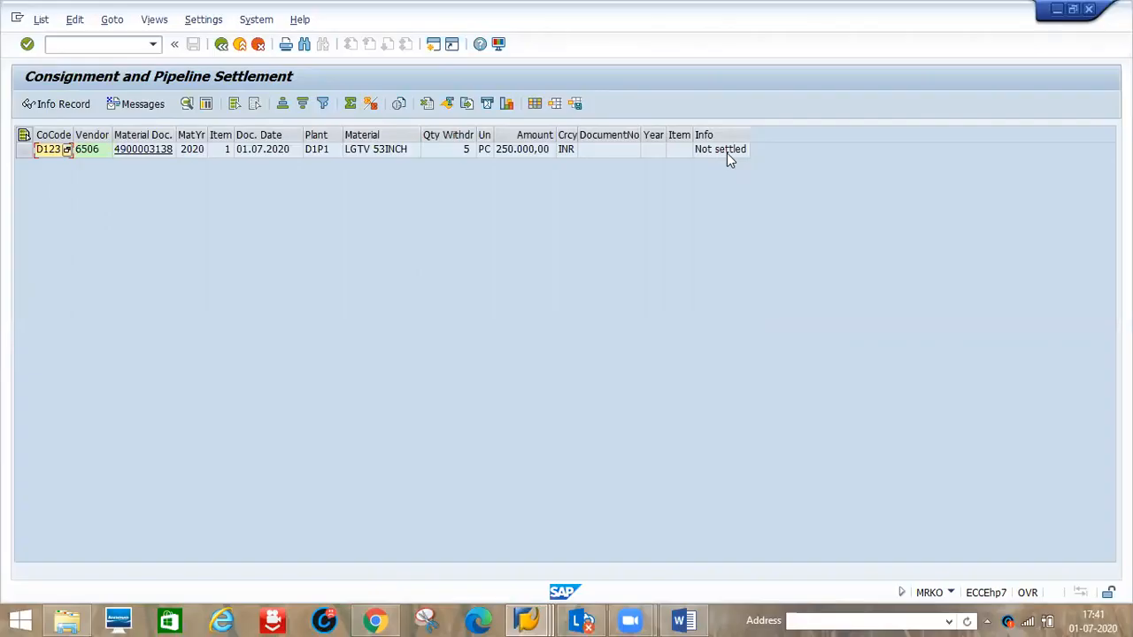
# - Return to the selection screen, set the processing option to Settle and run the consignment settlement
pyautogui.click(221, 44)
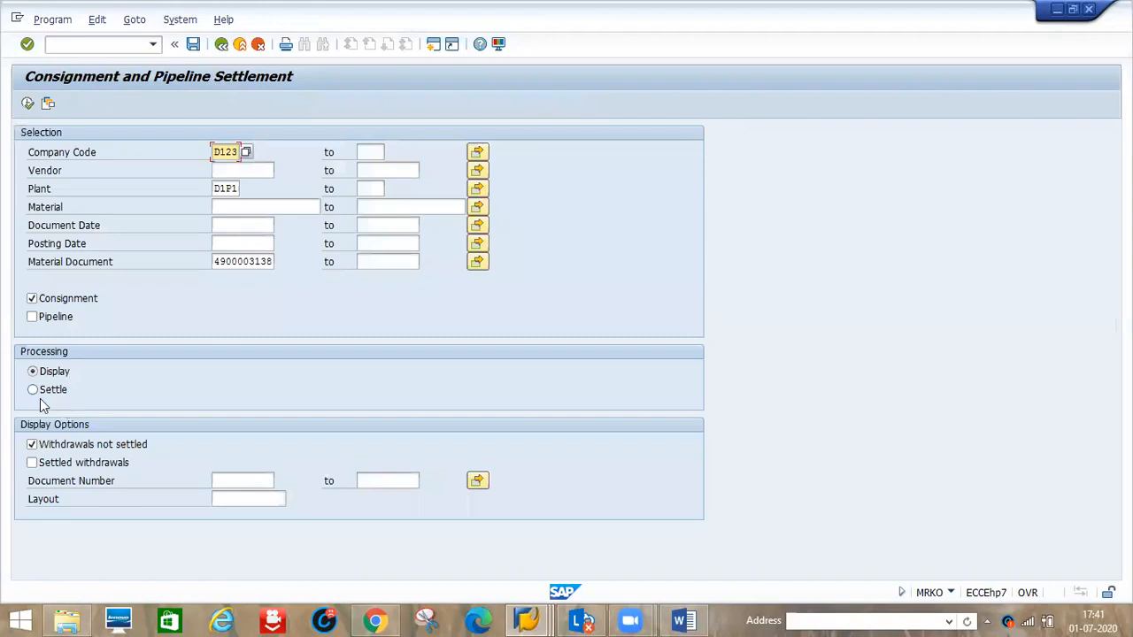
pyautogui.click(33, 390)
pyautogui.click(28, 104)
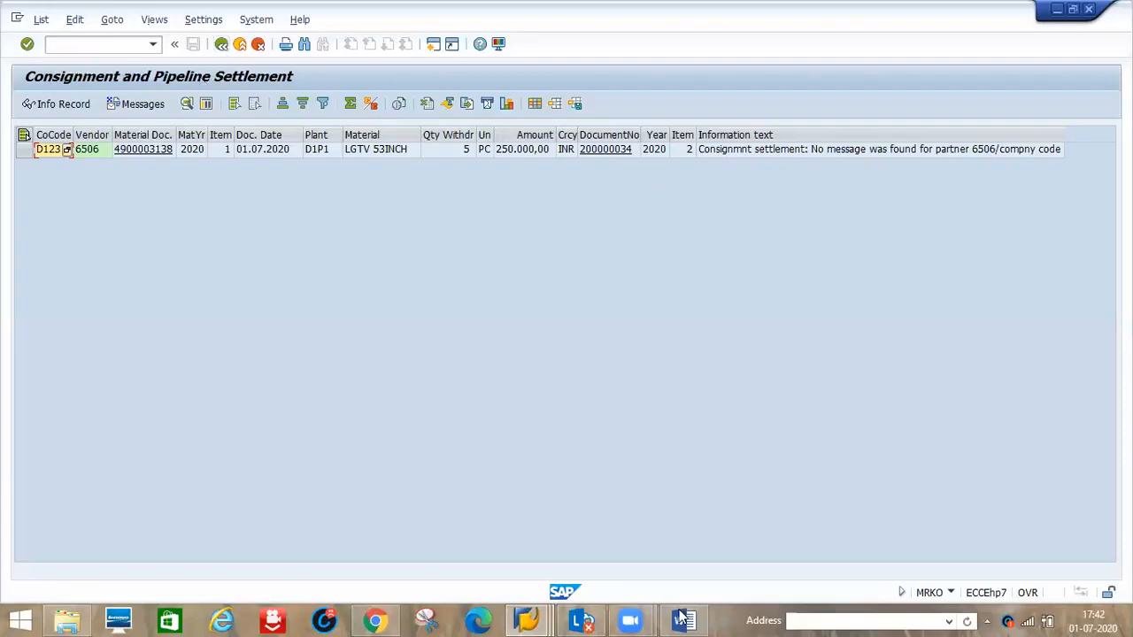
# - Switch to the Vendor Consignment Word document and start a new paragraph with spacing below the CHANGES: MMPV line
pyautogui.moveTo(682, 620)
pyautogui.click(673, 556)
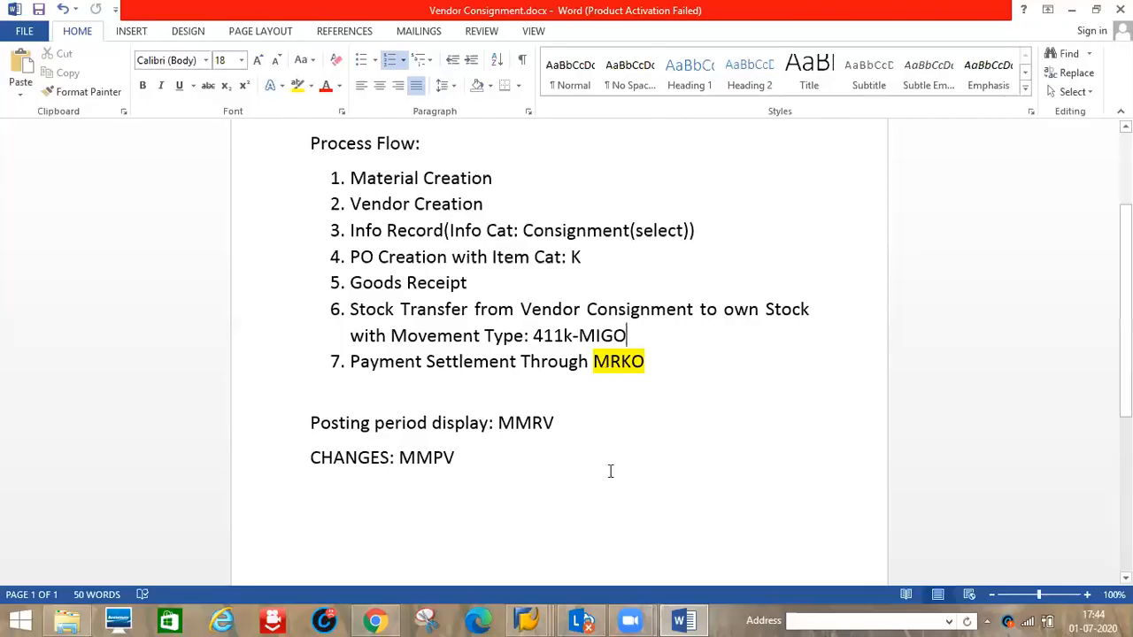
pyautogui.click(556, 469)
pyautogui.press('Return')
pyautogui.press('Return')
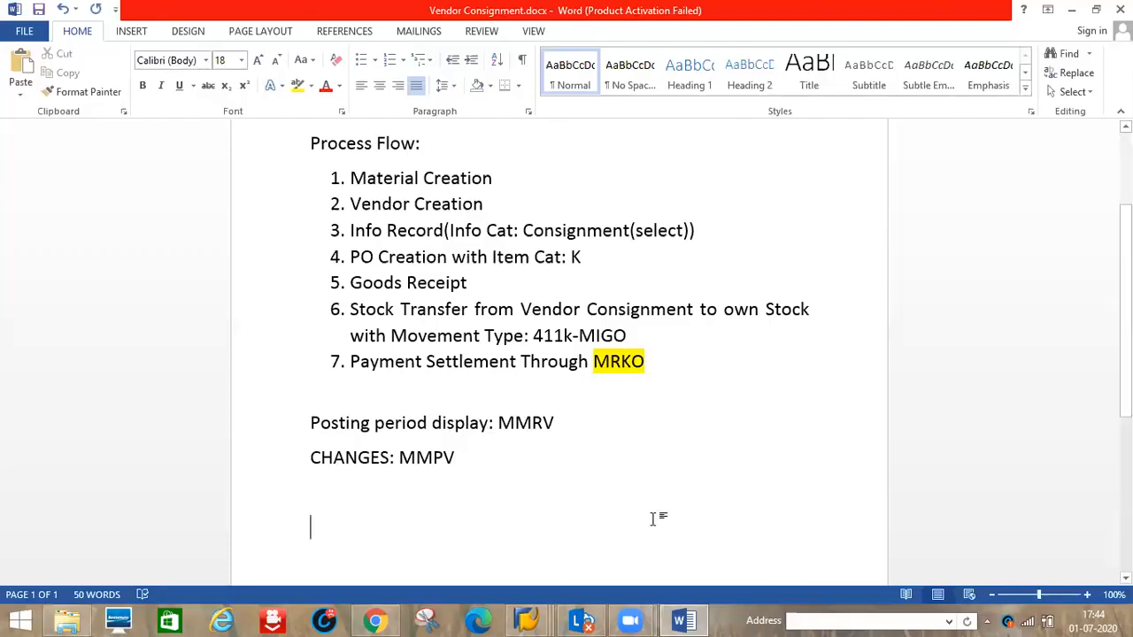
# - Add the lines OBQ3-, OBBG- and FTXP- at the end of the Word document and select the two posting period lines above them
pyautogui.moveTo(538, 617)
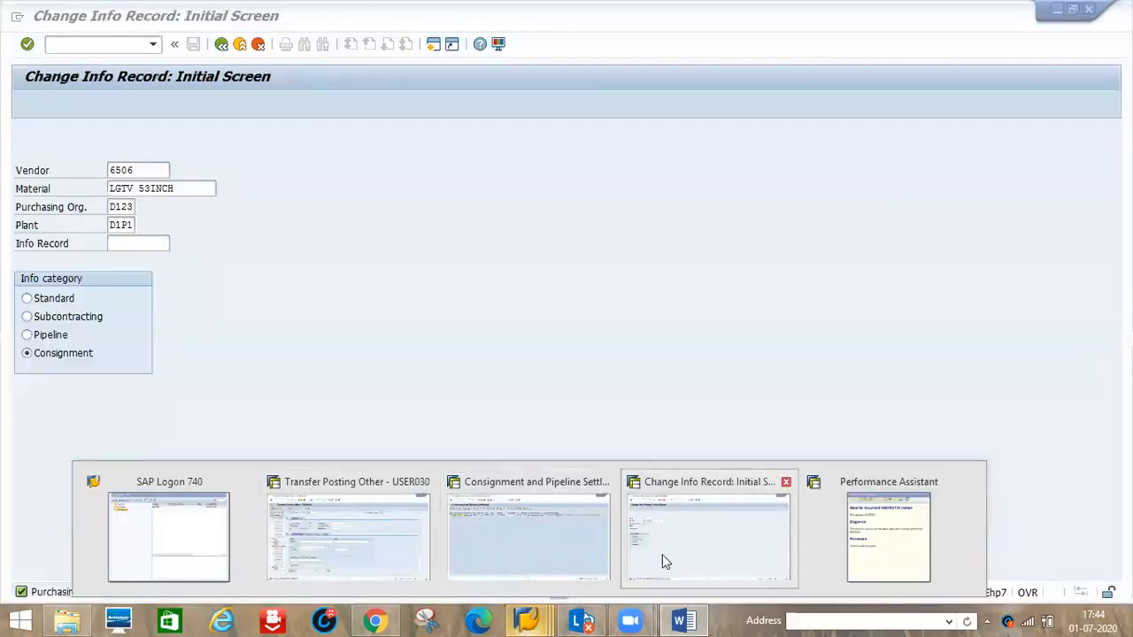
pyautogui.click(662, 554)
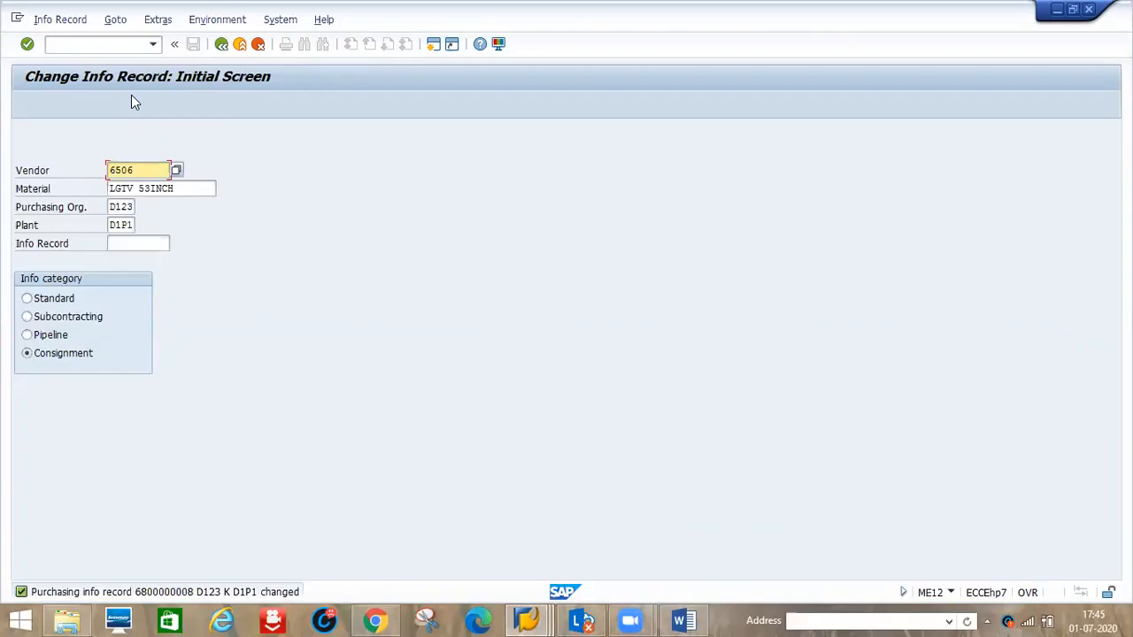
pyautogui.click(682, 619)
pyautogui.write('OBQ')
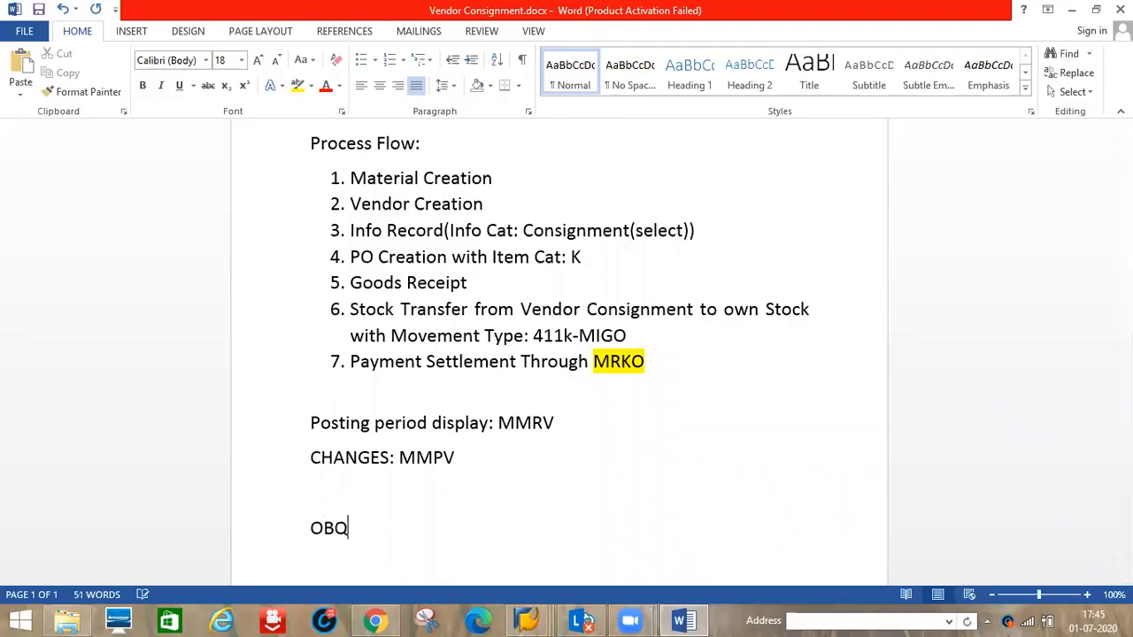
pyautogui.write('3-')
pyautogui.press('Return')
pyautogui.write('OBBG-')
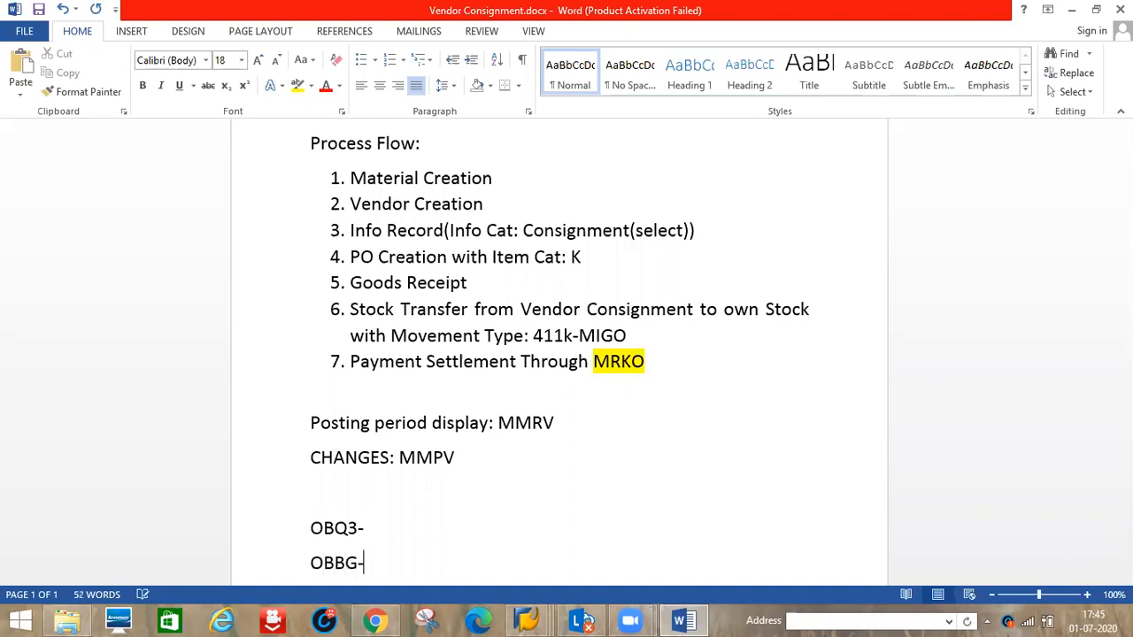
pyautogui.press('Return')
pyautogui.write('F')
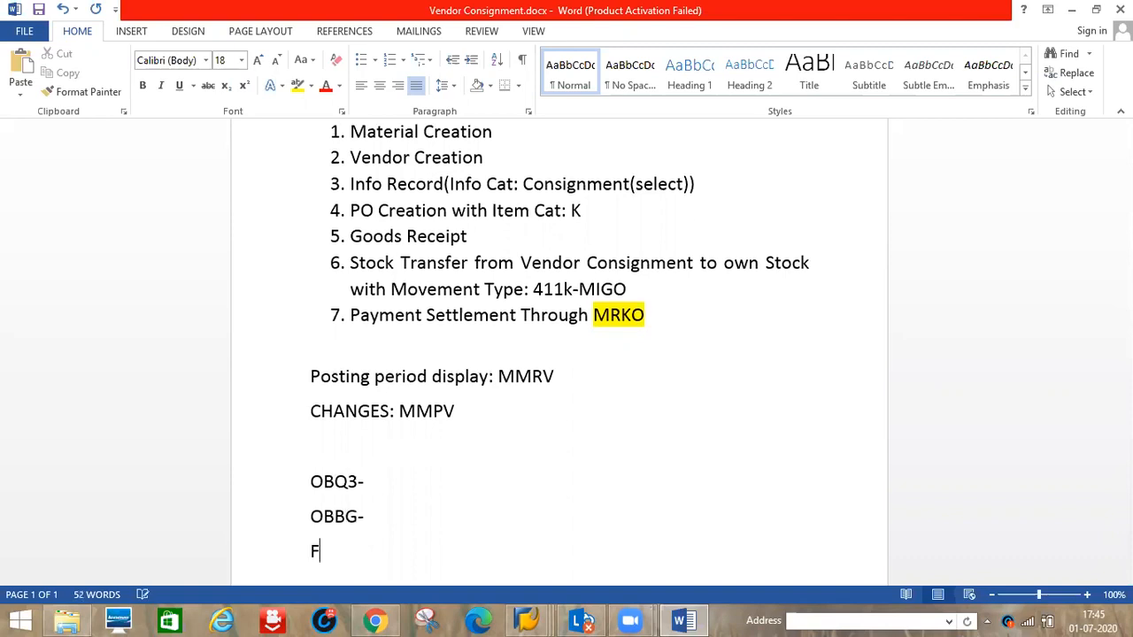
pyautogui.write('TXP-')
pyautogui.press('Return')
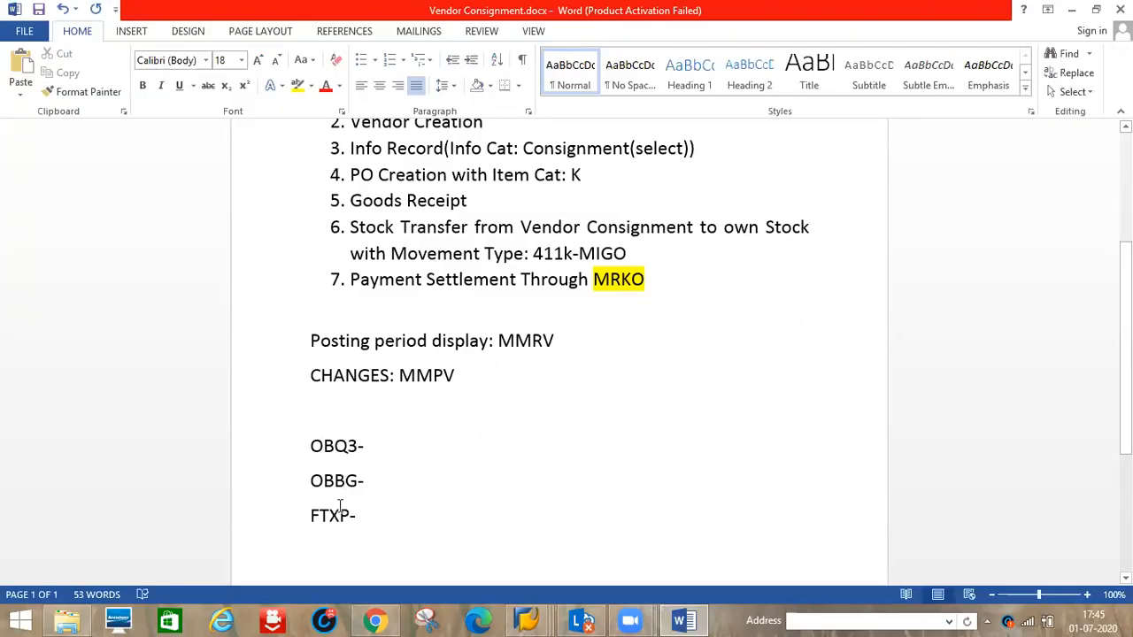
pyautogui.click(312, 341)
pyautogui.moveTo(468, 390)
pyautogui.mouseDown()
pyautogui.moveTo(509, 400)
pyautogui.moveTo(472, 380)
pyautogui.mouseUp()
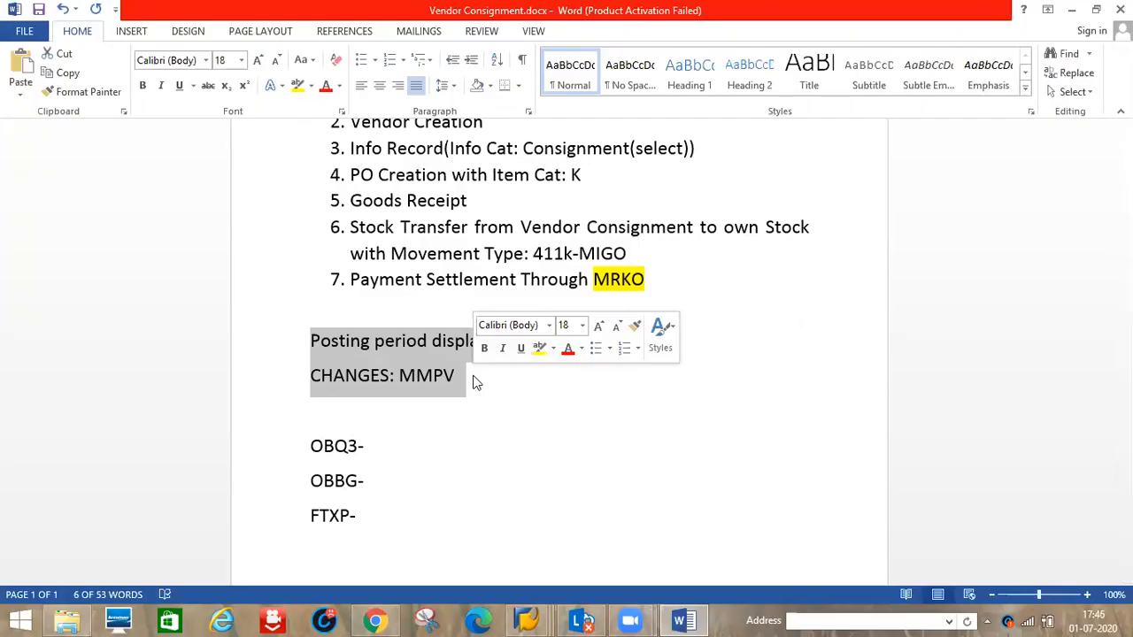
# - Switch to SAP, try to open transaction OBQ3 from the Change Info Record screen and decline the detailed error description
pyautogui.hotkey('alt', 'Tab')
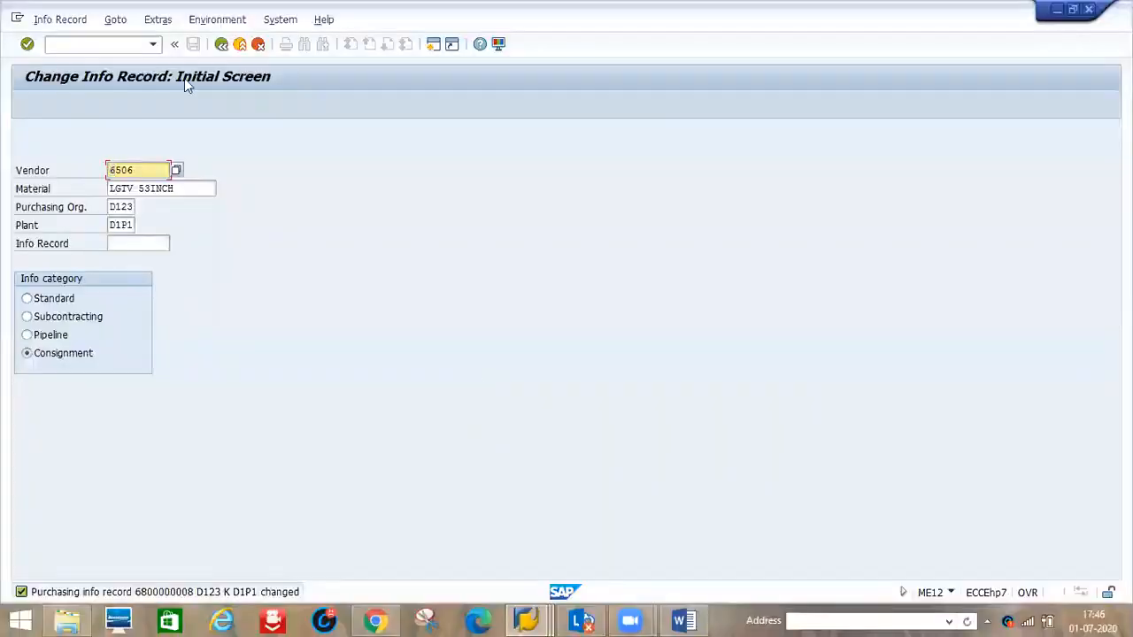
pyautogui.click(65, 48)
pyautogui.write('/NOBQ3')
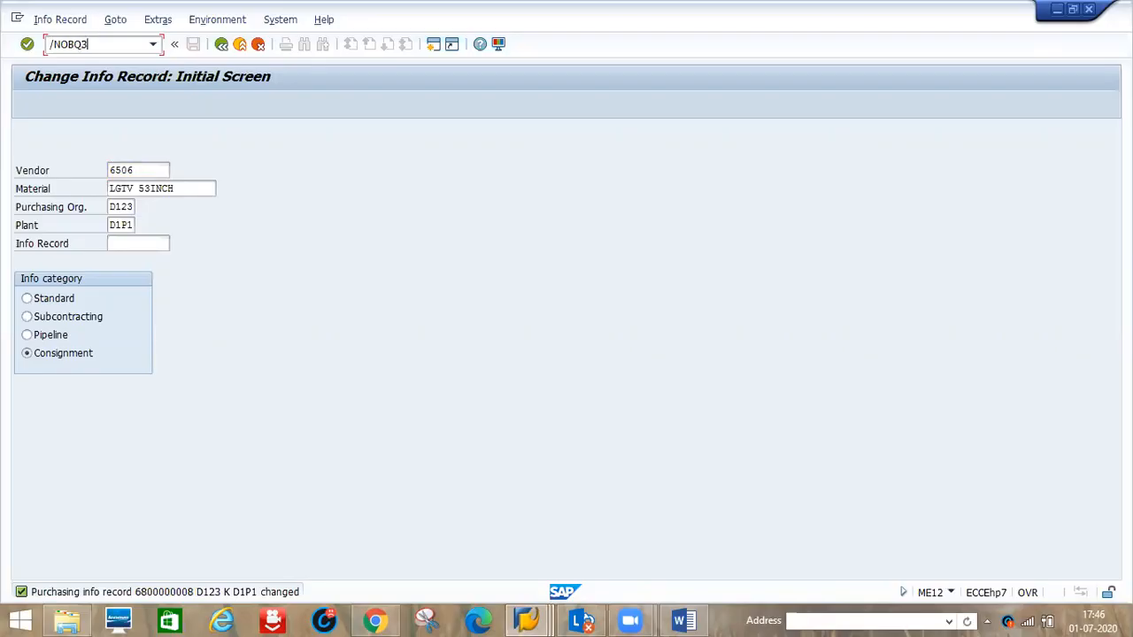
pyautogui.press('Return')
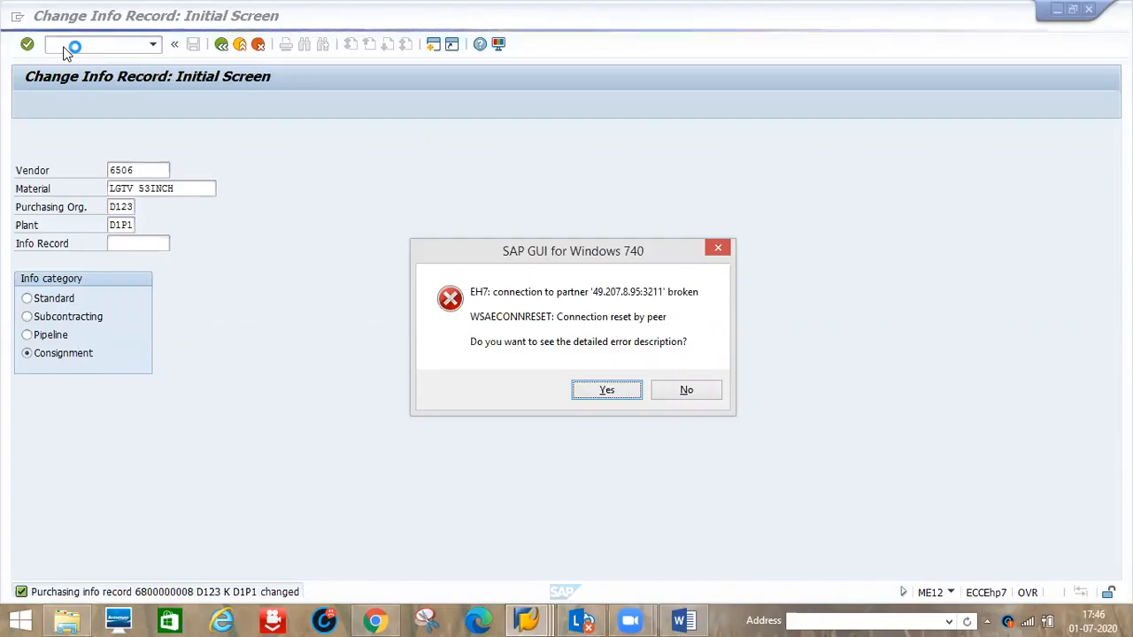
pyautogui.click(687, 390)
# - Bring up SAP Logon and start a new session on the connection named NEW
pyautogui.hotkey('alt', 'Tab')
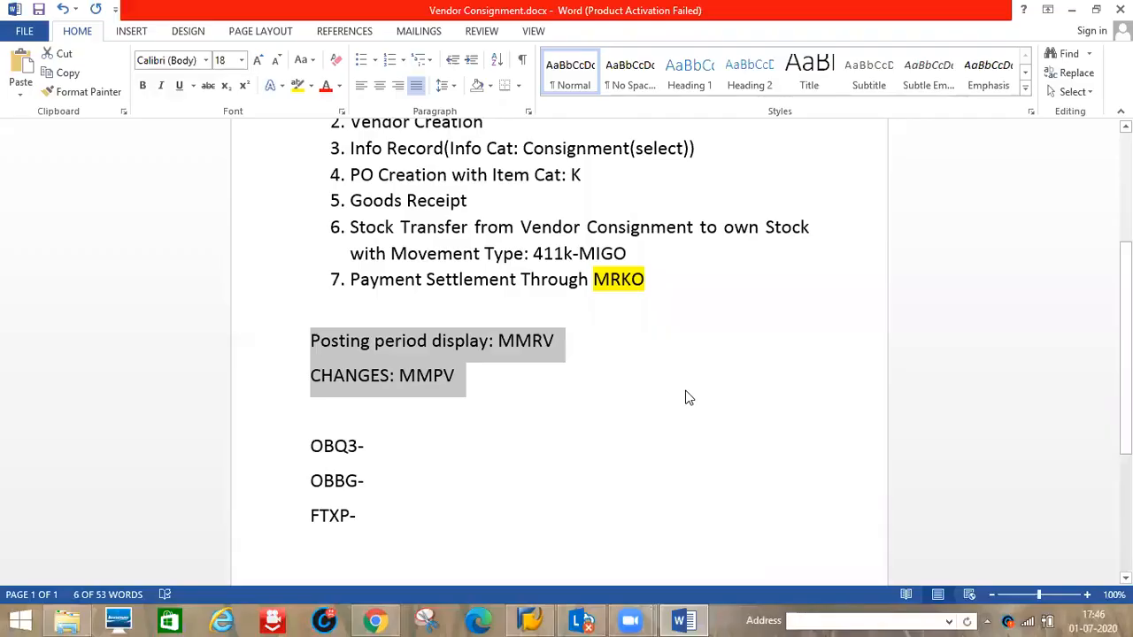
pyautogui.click(580, 620)
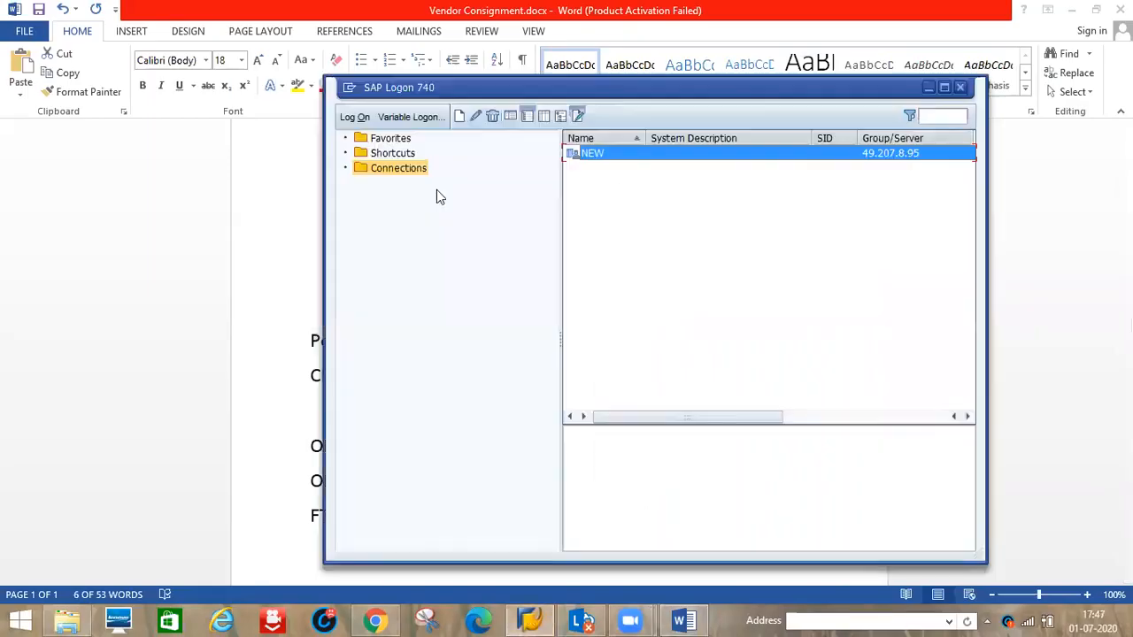
pyautogui.doubleClick(588, 155)
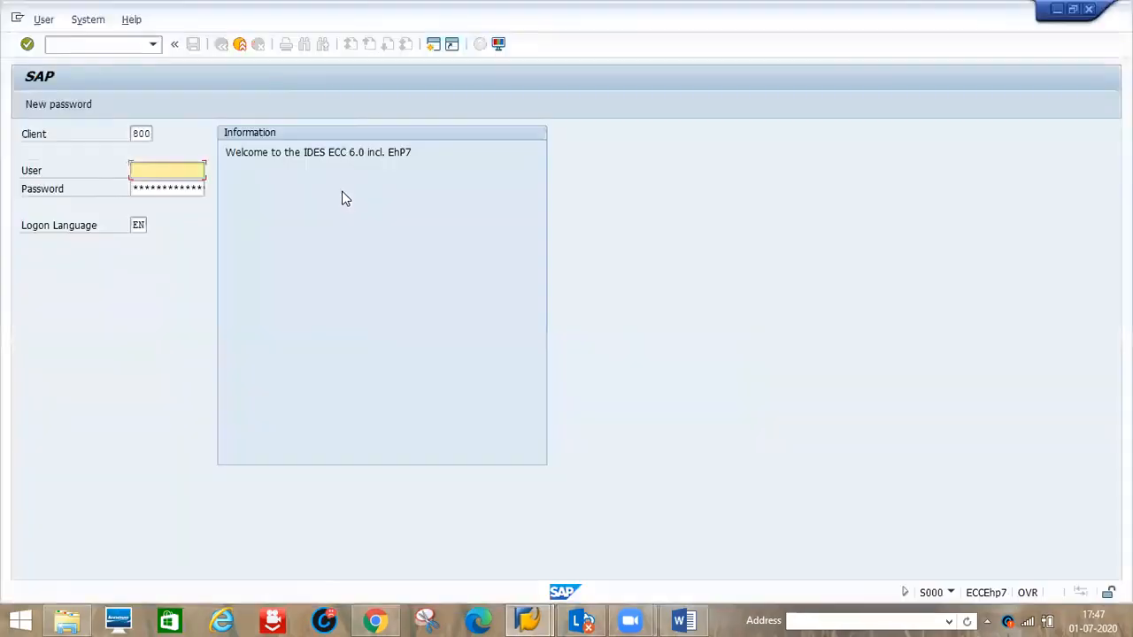
# - Log on with the user ID and account password, continuing with this logon and ending any other logons in the system
pyautogui.write('u')
pyautogui.press('Down')
pyautogui.press('Return')
pyautogui.press('Tab')
pyautogui.write('********')
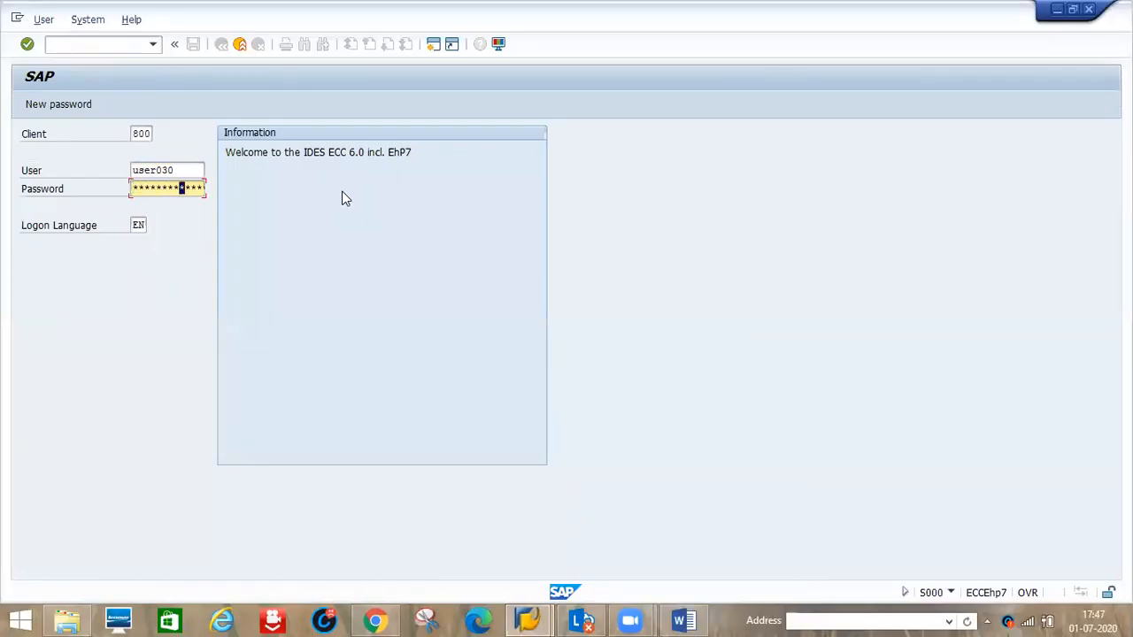
pyautogui.press('Return')
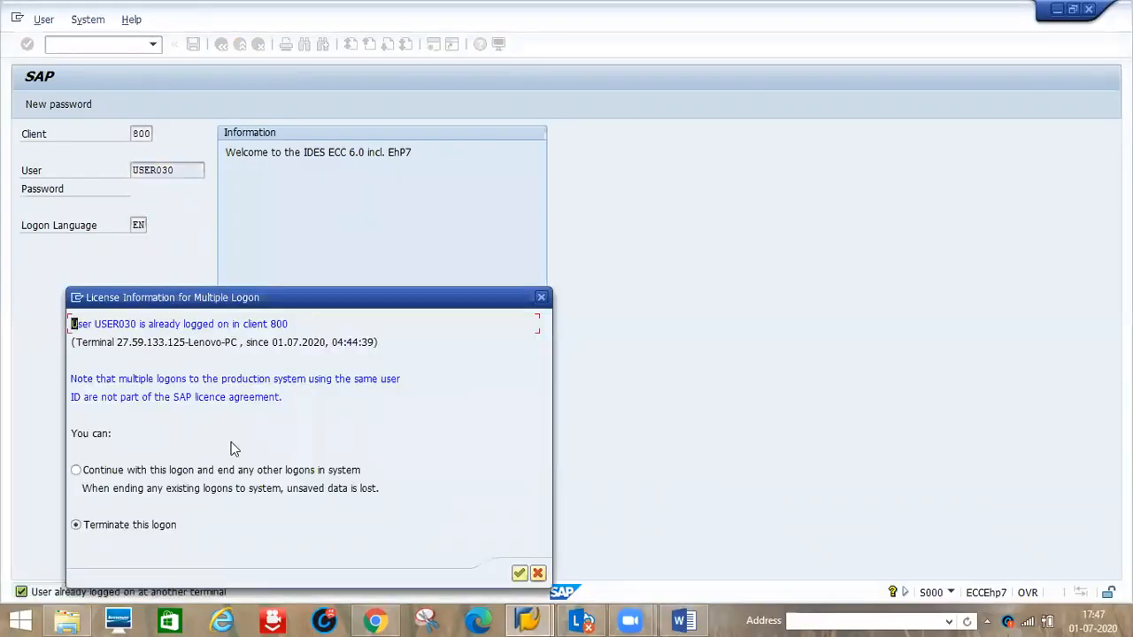
pyautogui.click(284, 476)
pyautogui.click(519, 575)
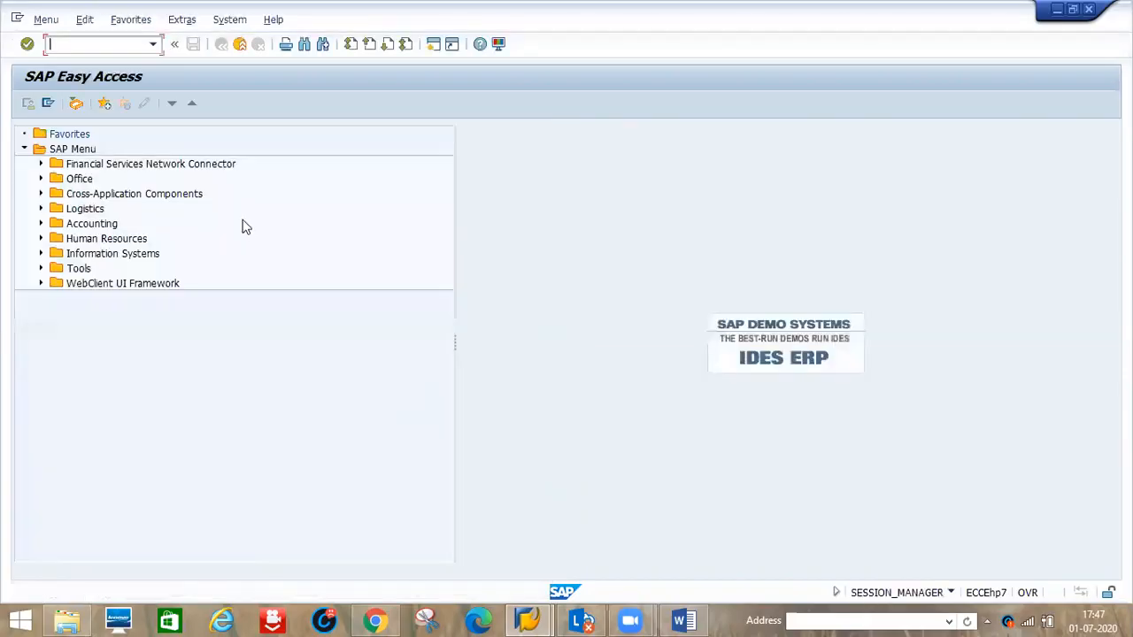
# - Open the tax procedures transaction OBQ3, and from there switch to the customizing transaction SPRO
pyautogui.write('nobq3')
pyautogui.press('Return')
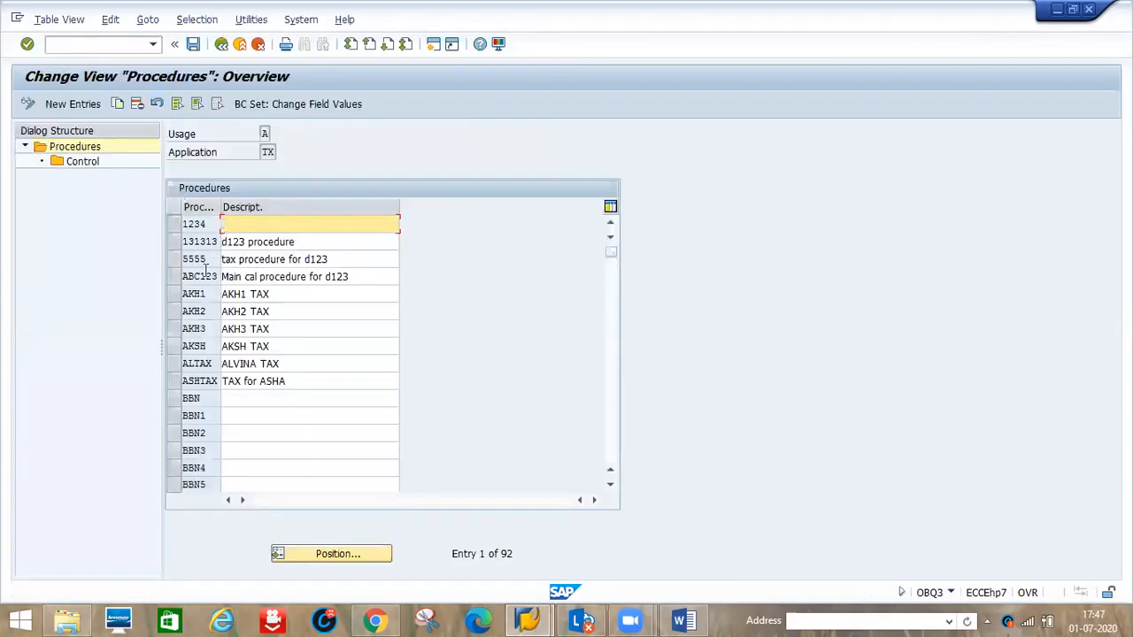
pyautogui.click(108, 46)
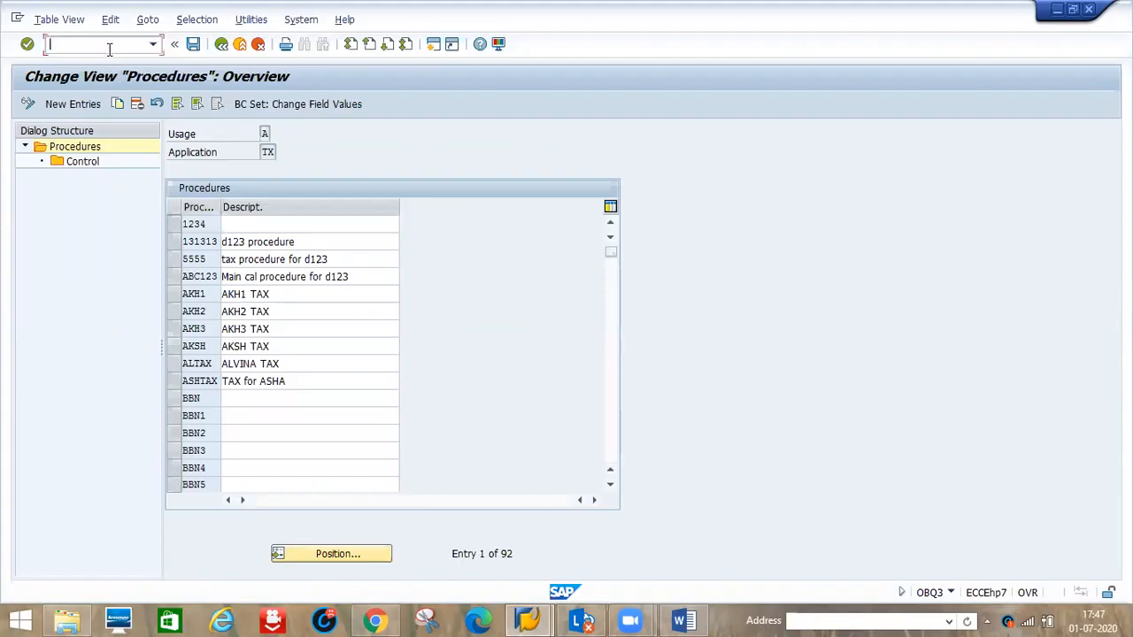
pyautogui.write('/nspro')
pyautogui.press('Return')
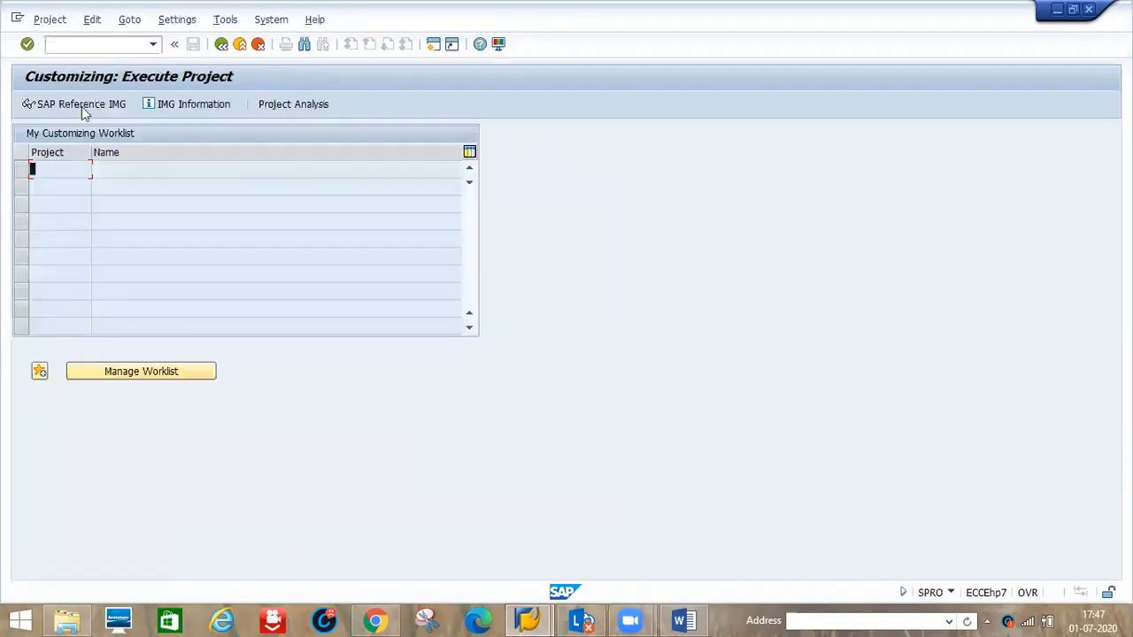
# - In the SAP Reference IMG, open Define Procedures from Check Calculation Procedure in the basic settings for Tax on Sales/Purchases under Financial Accounting Global Settings
pyautogui.click(82, 106)
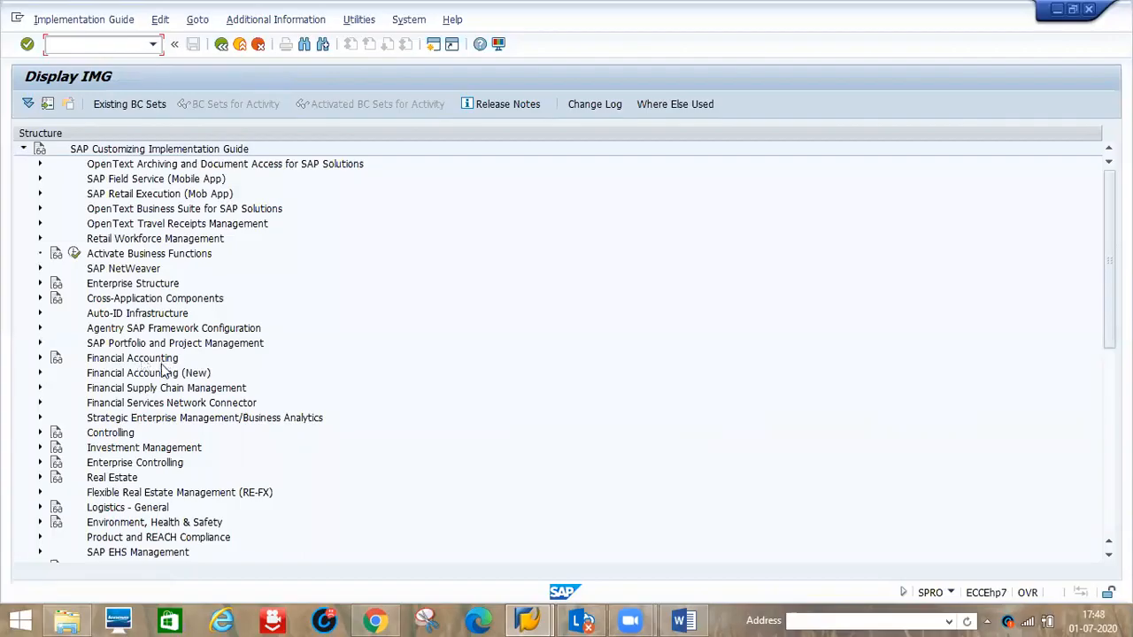
pyautogui.click(39, 358)
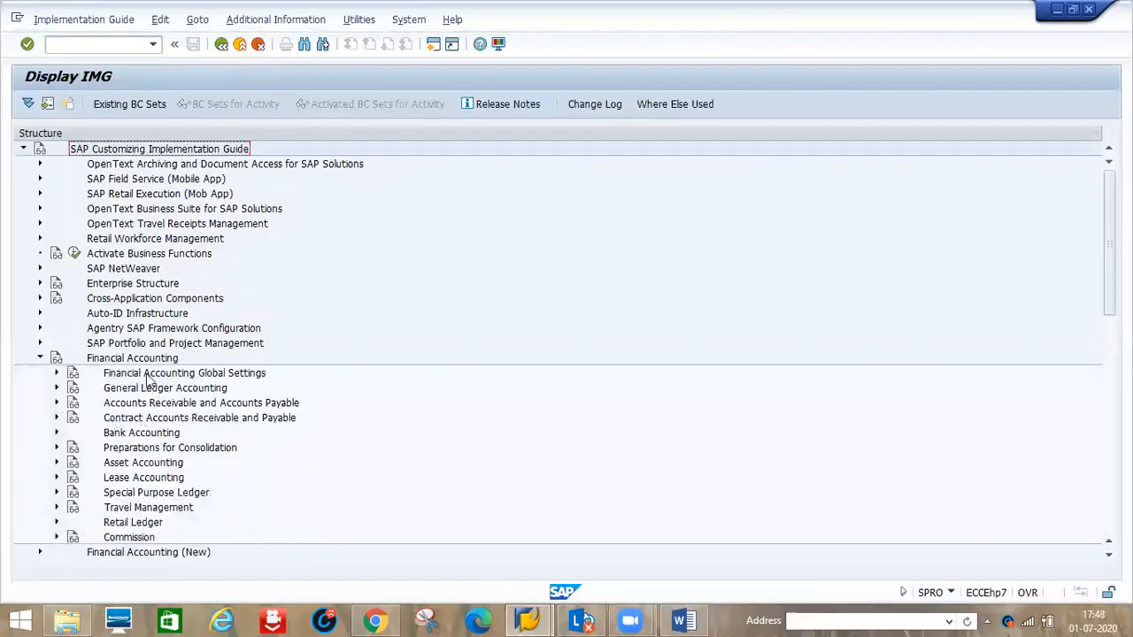
pyautogui.click(56, 373)
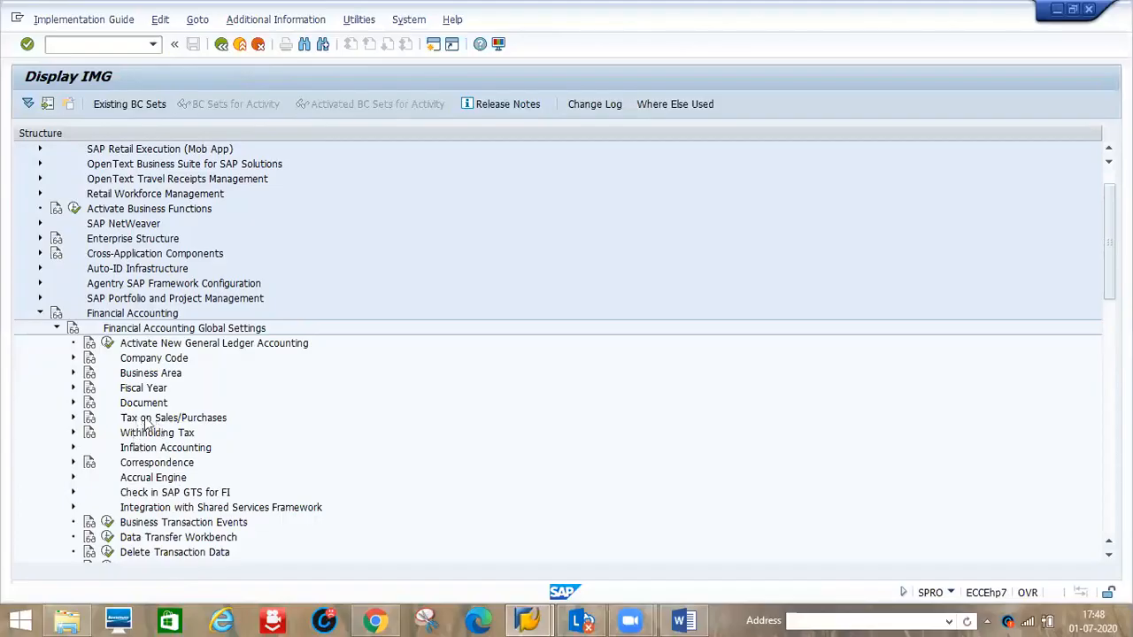
pyautogui.click(73, 418)
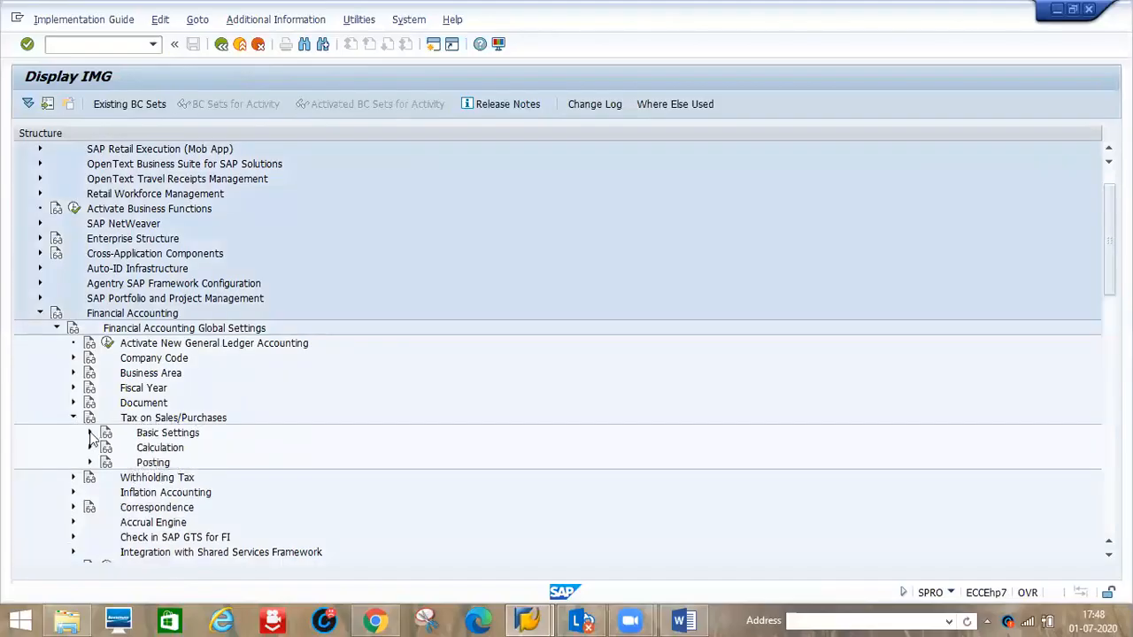
pyautogui.click(89, 433)
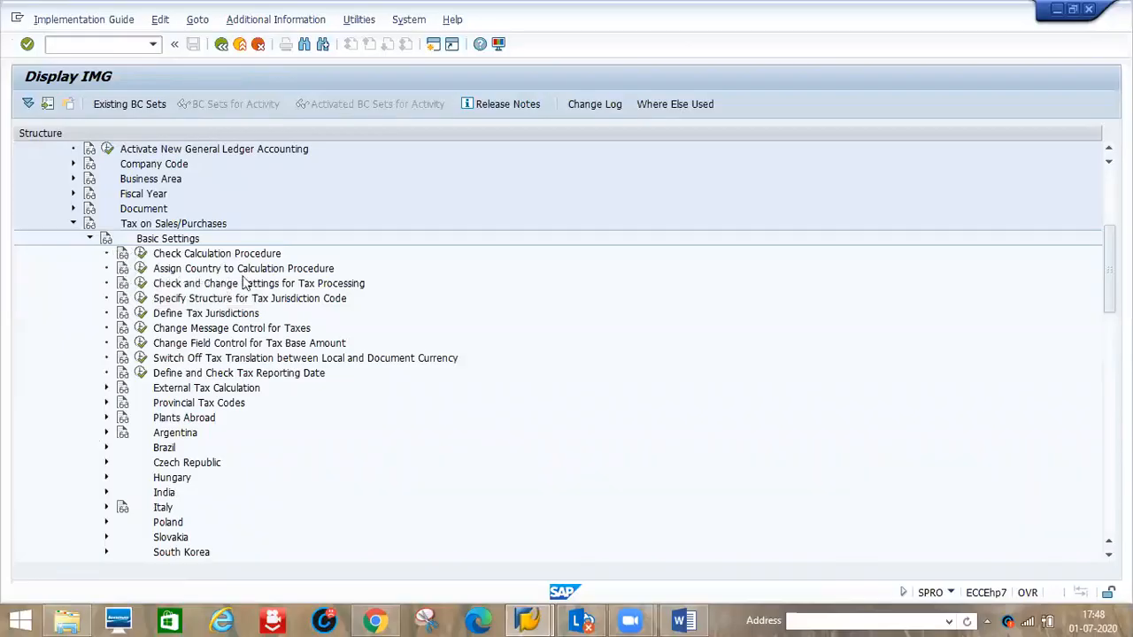
pyautogui.click(140, 253)
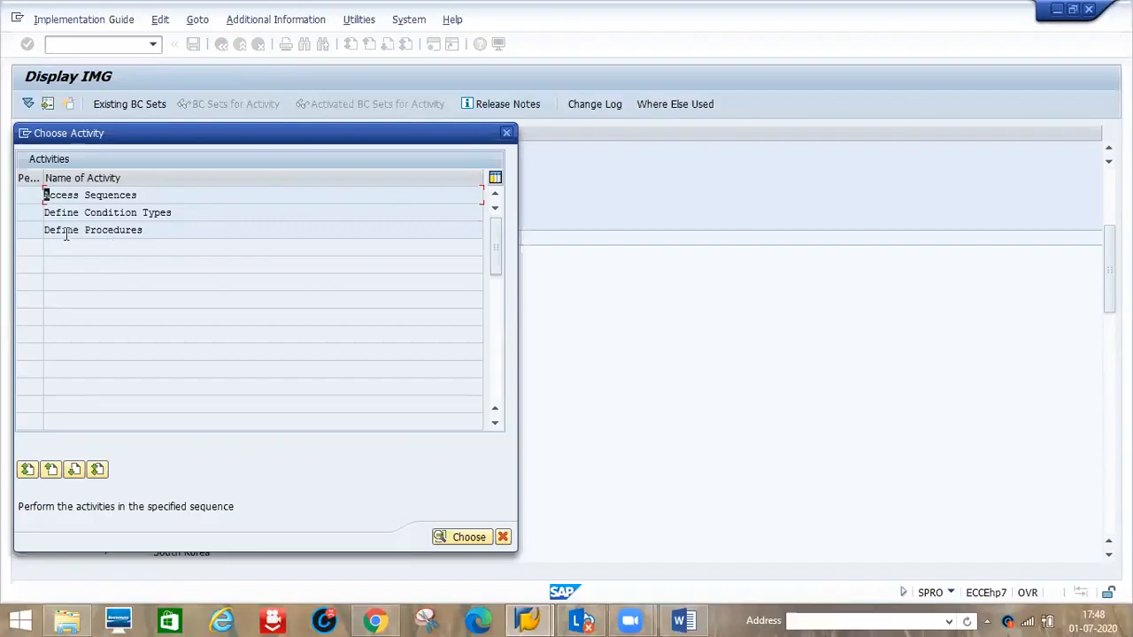
pyautogui.doubleClick(66, 235)
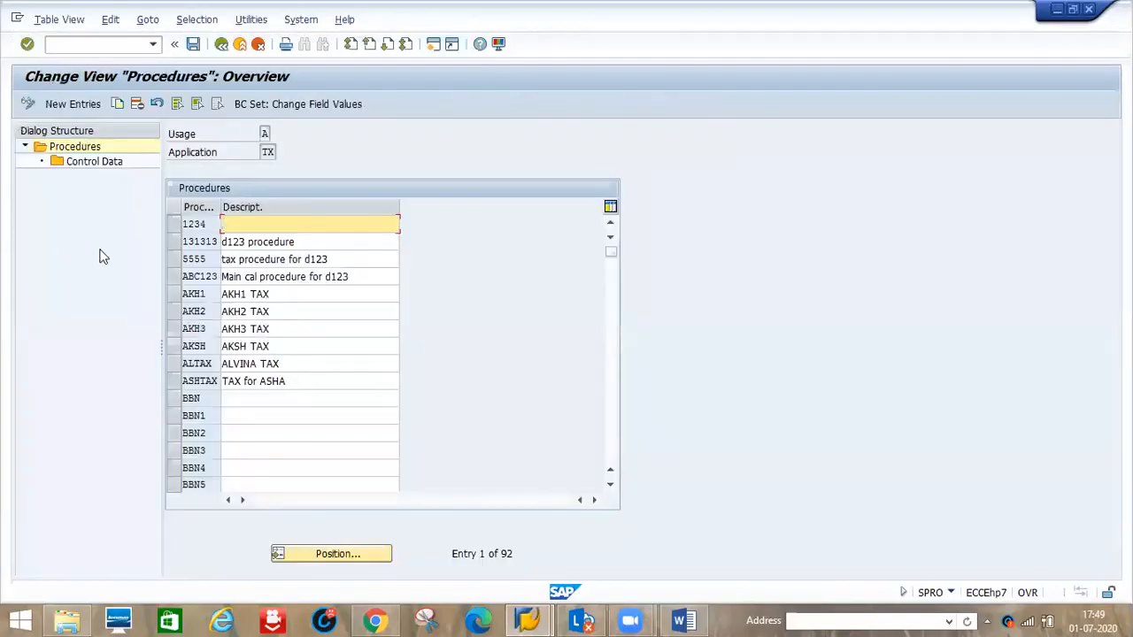
# - Start a new entry in the tax procedures table with the procedure key a12345
pyautogui.click(75, 105)
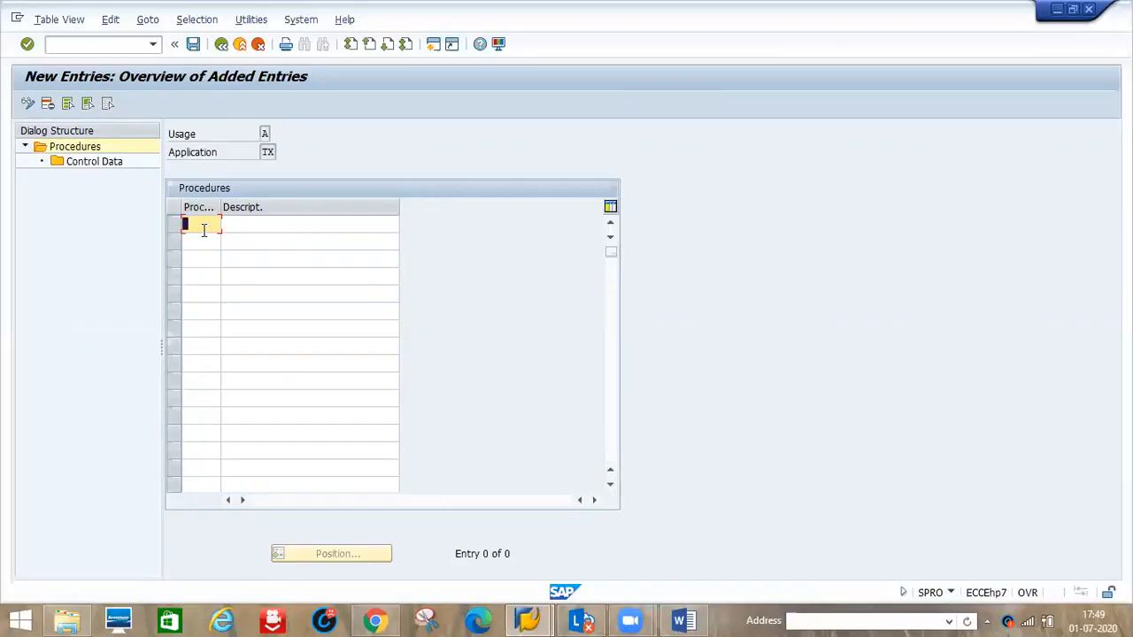
pyautogui.write('a12345')
pyautogui.press('Tab')
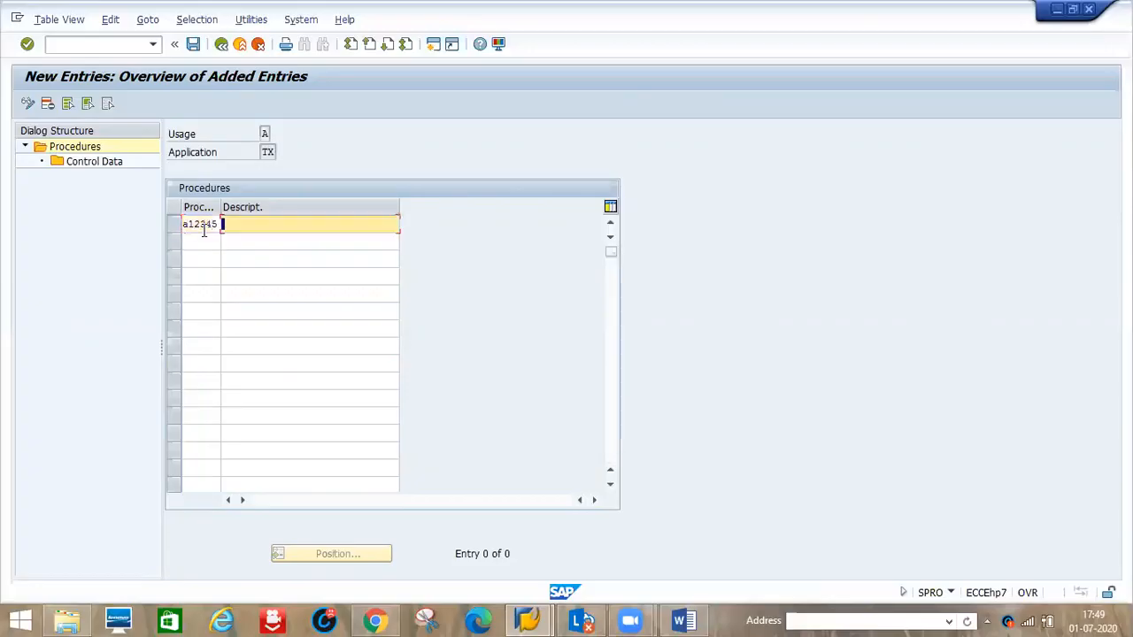
# - Give procedure A12345 the description "d123 tax code" and confirm the entry
pyautogui.click(251, 241)
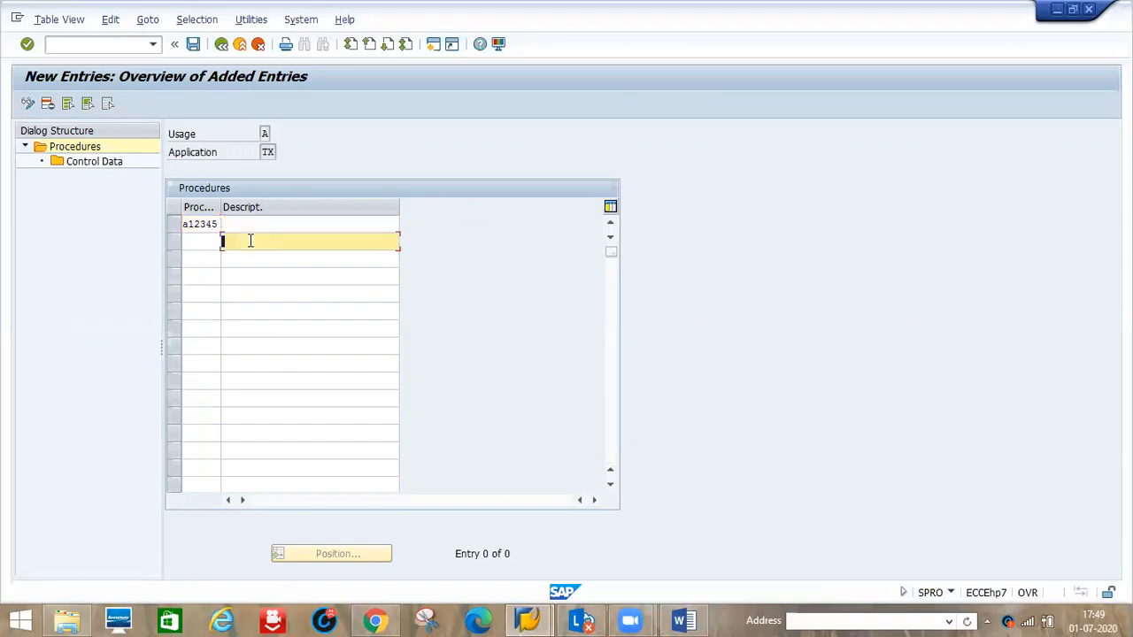
pyautogui.press('Up')
pyautogui.write('d')
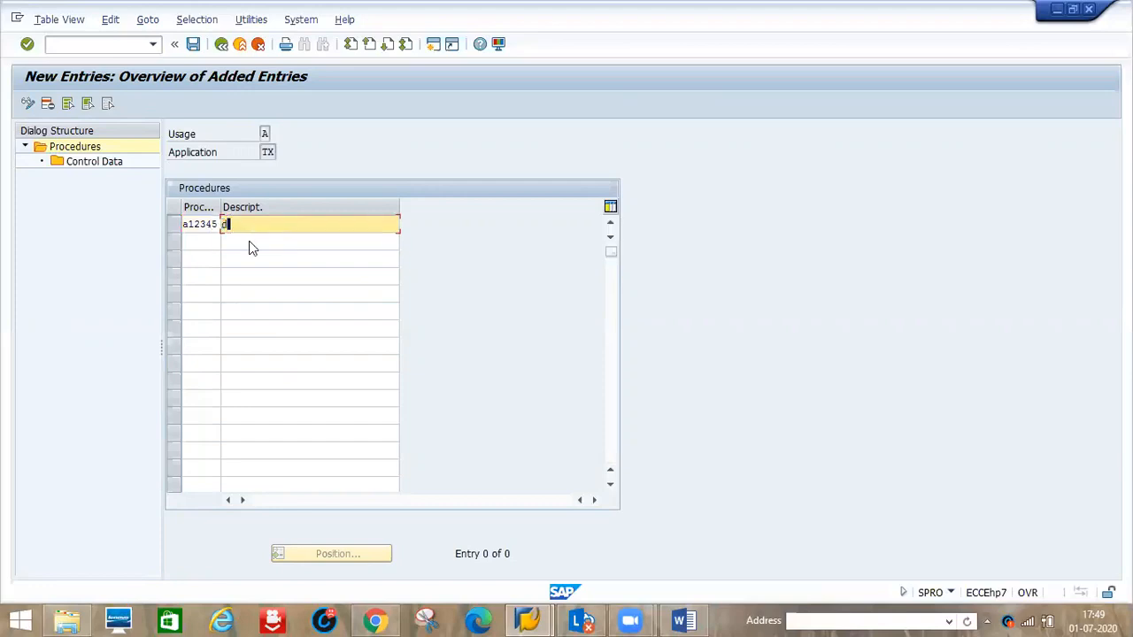
pyautogui.click(251, 241)
pyautogui.press('BackSpace')
pyautogui.press('BackSpace')
pyautogui.press('BackSpace')
pyautogui.press('BackSpace')
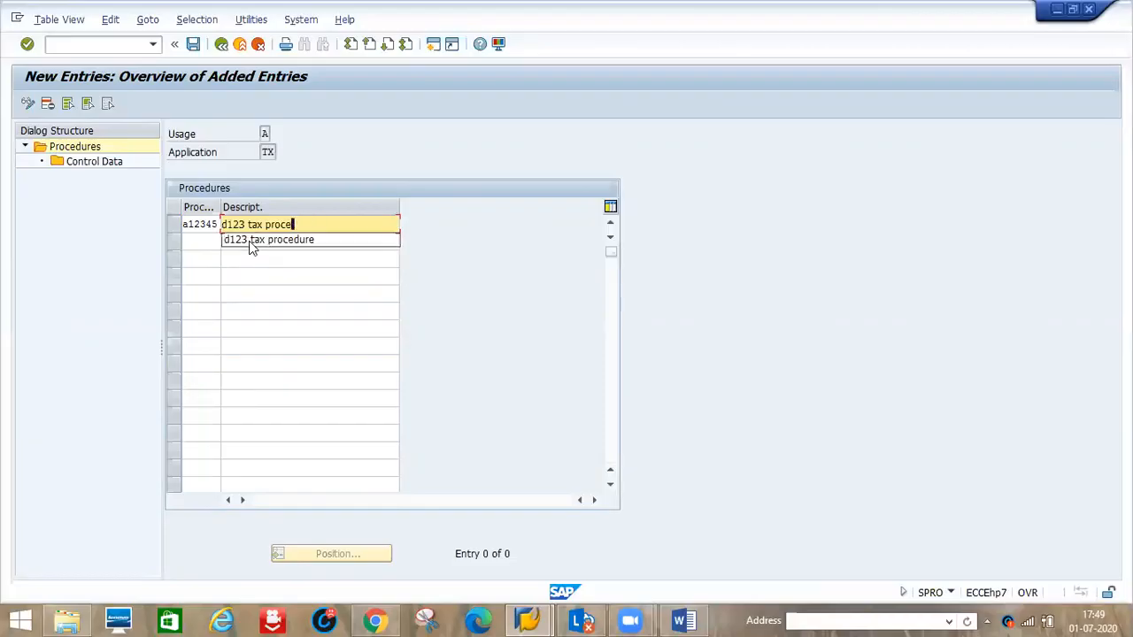
pyautogui.press('BackSpace')
pyautogui.press('BackSpace')
pyautogui.press('BackSpace')
pyautogui.press('BackSpace')
pyautogui.press('BackSpace')
pyautogui.write('code')
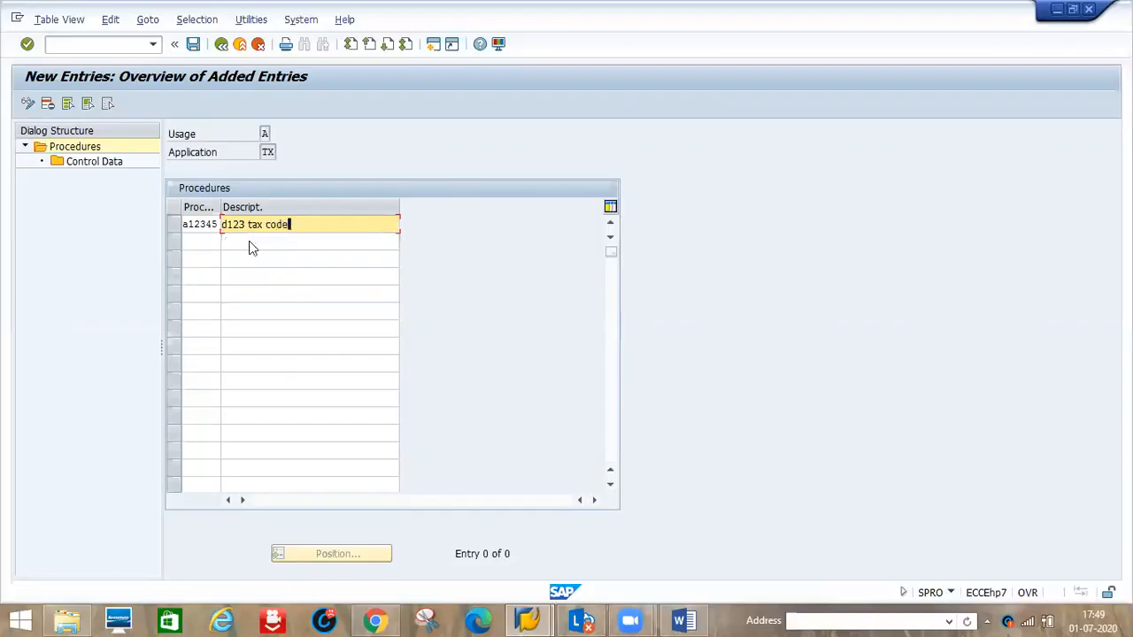
pyautogui.press('Return')
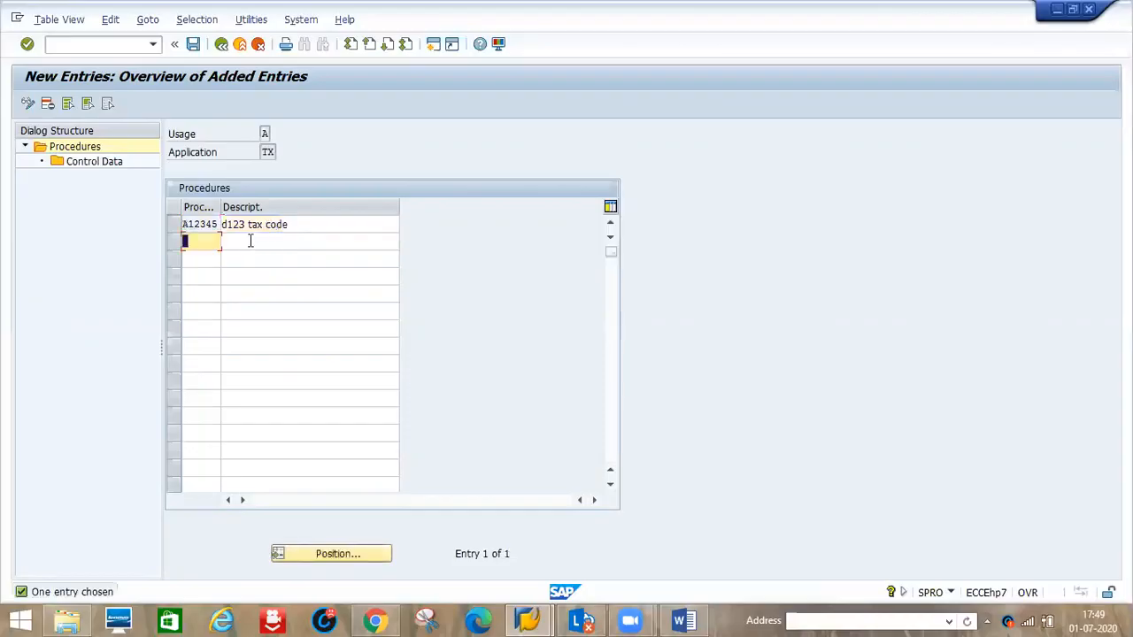
# - Open the control data of procedure A12345 and start new entries in its reference step overview
pyautogui.click(175, 224)
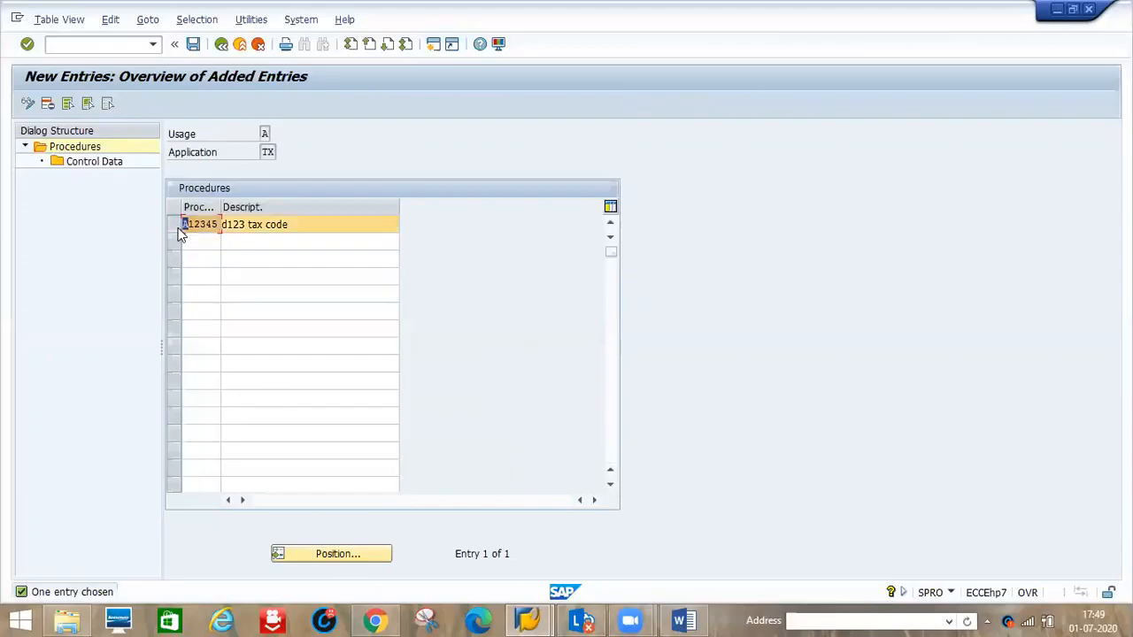
pyautogui.doubleClick(114, 169)
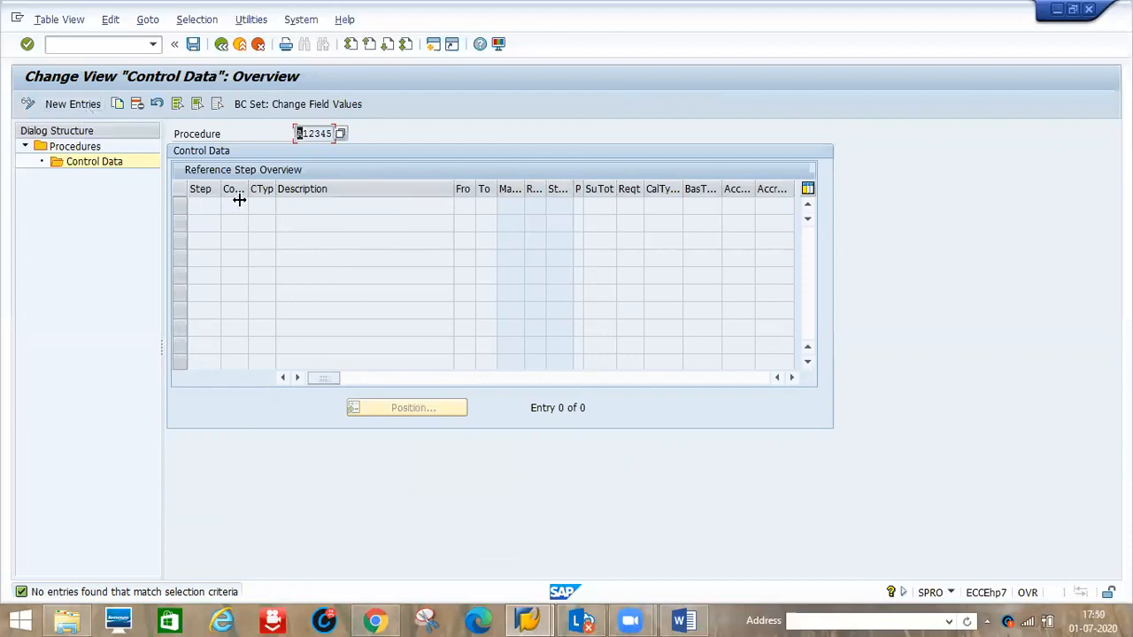
pyautogui.click(87, 104)
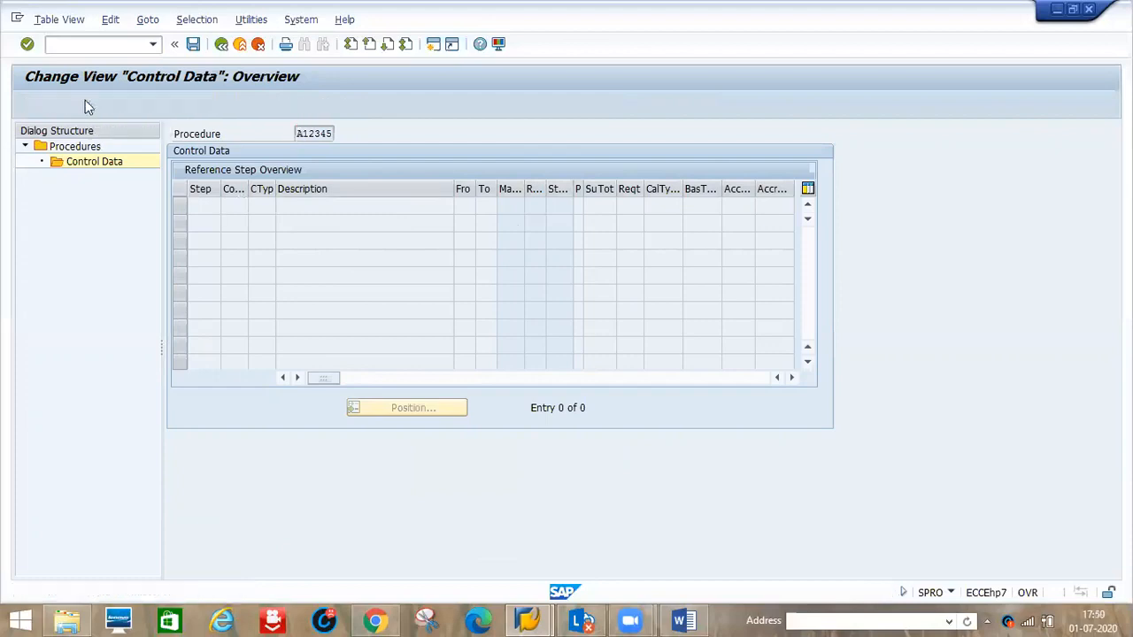
# - Add step 10 with condition type basb to the control data
pyautogui.write('10')
pyautogui.press('Tab')
pyautogui.press('Tab')
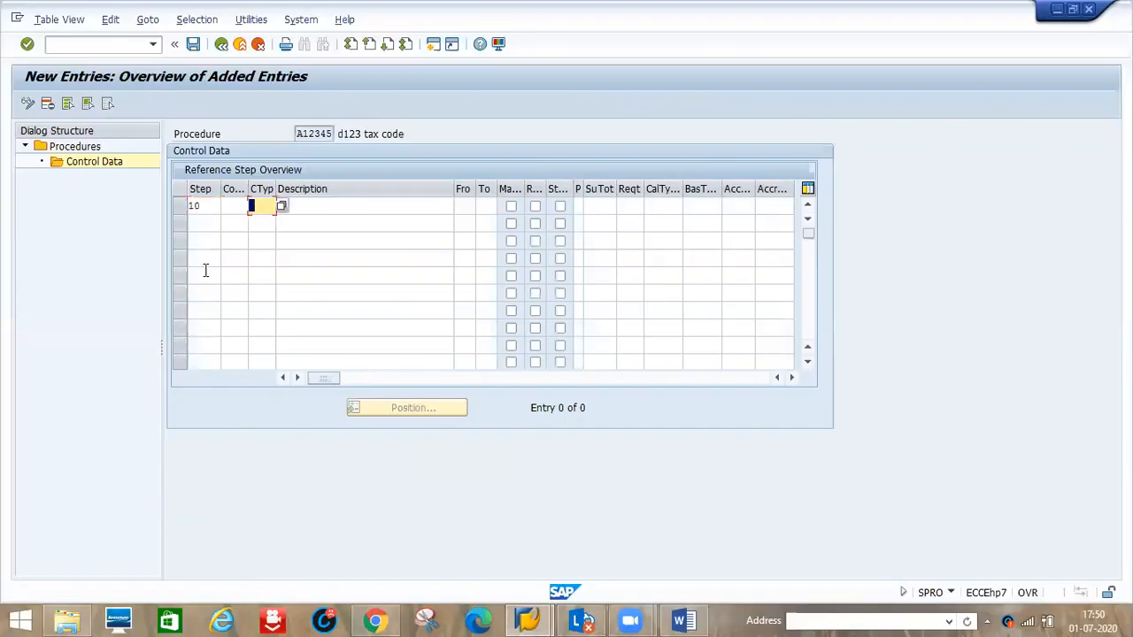
pyautogui.press('space')
pyautogui.write('b')
pyautogui.press('BackSpace')
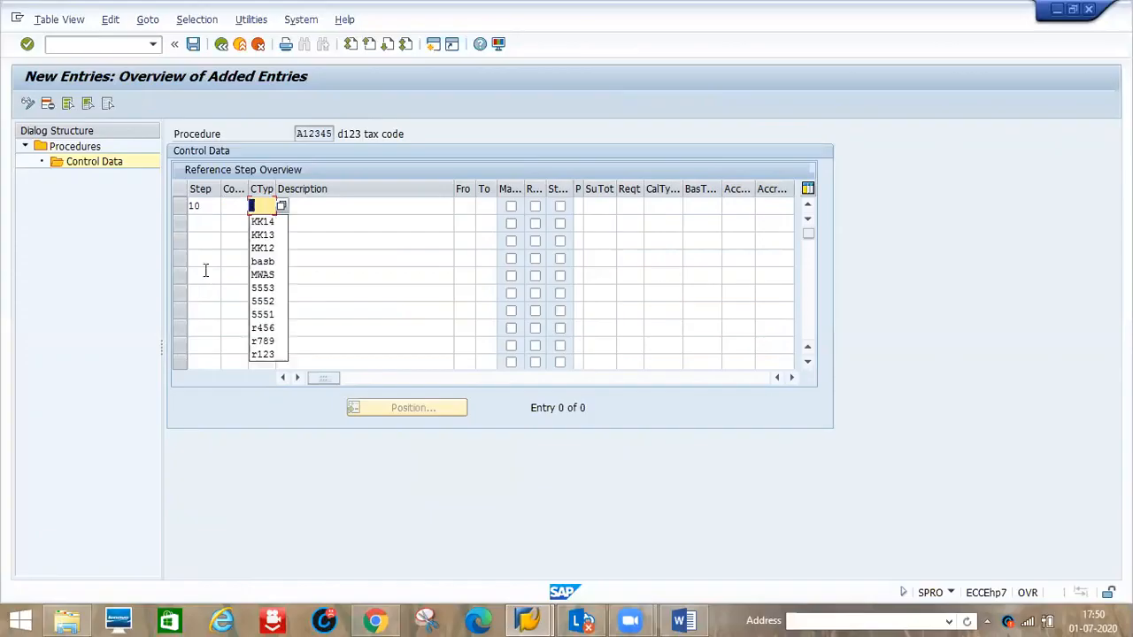
pyautogui.write('ba')
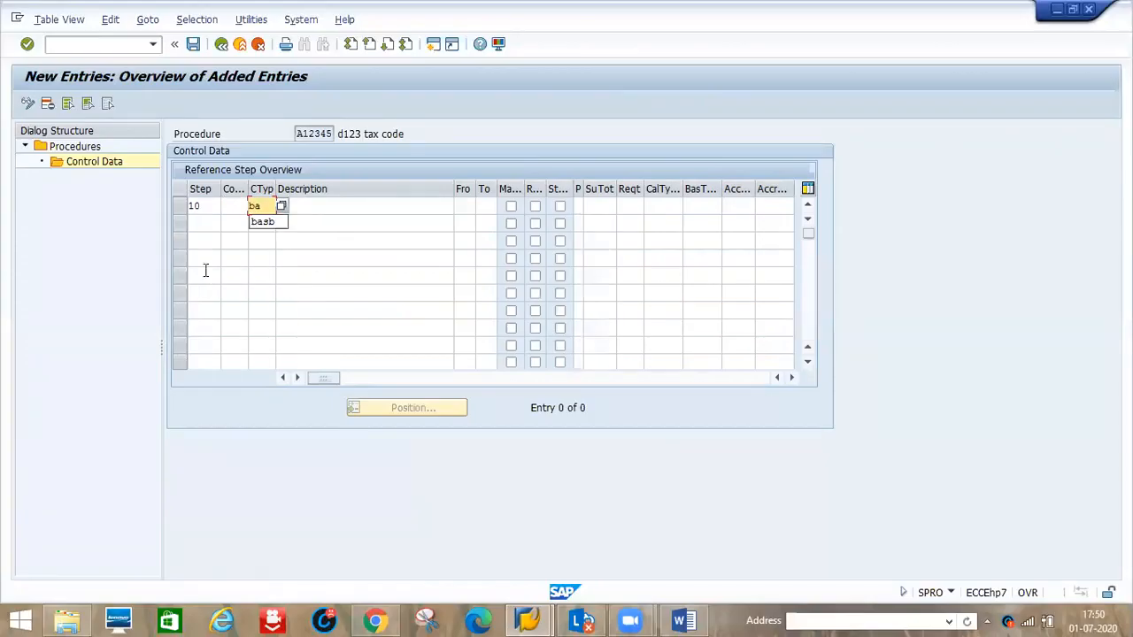
pyautogui.click(263, 222)
# - Add step 20 to the control data with condition type MWAS and from-step 10
pyautogui.click(202, 218)
pyautogui.write('20')
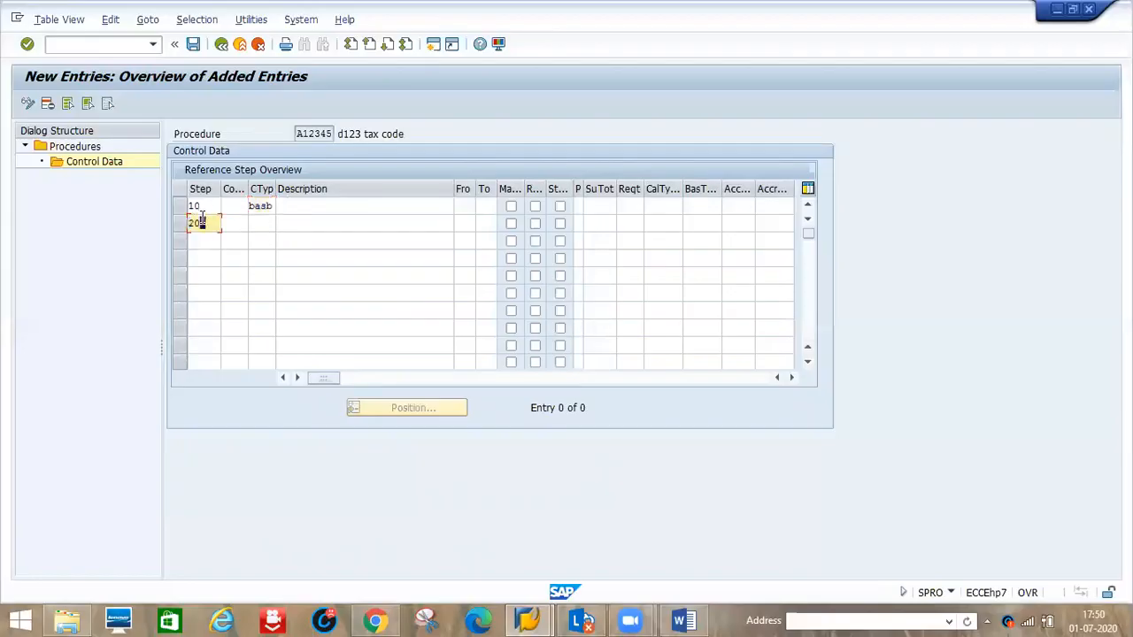
pyautogui.press('Tab')
pyautogui.press('Tab')
pyautogui.write('w')
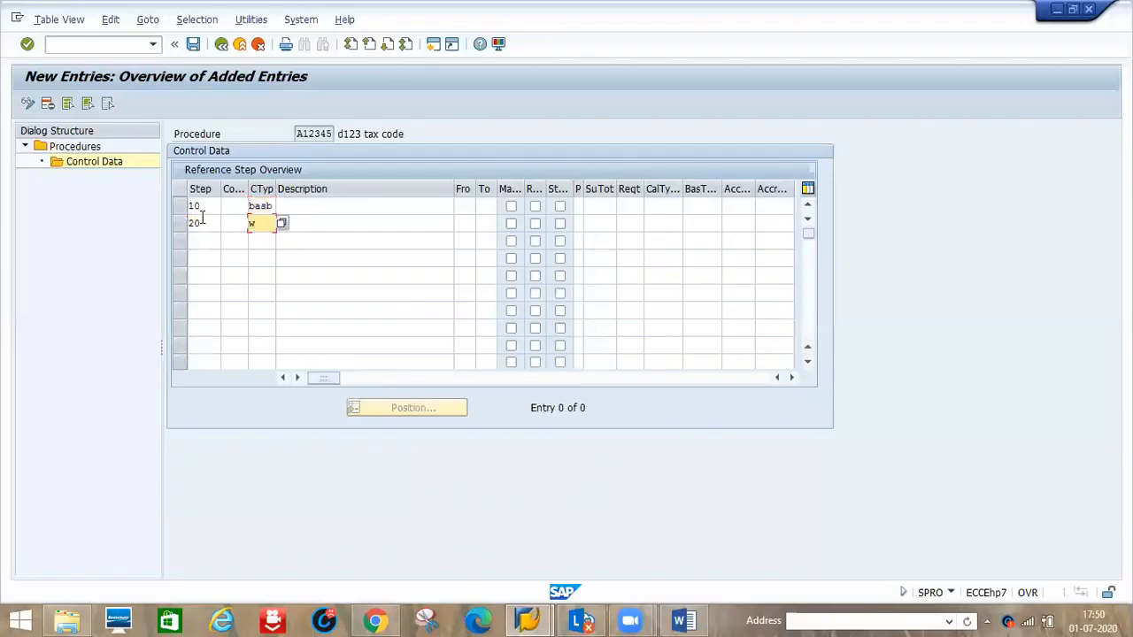
pyautogui.press('BackSpace')
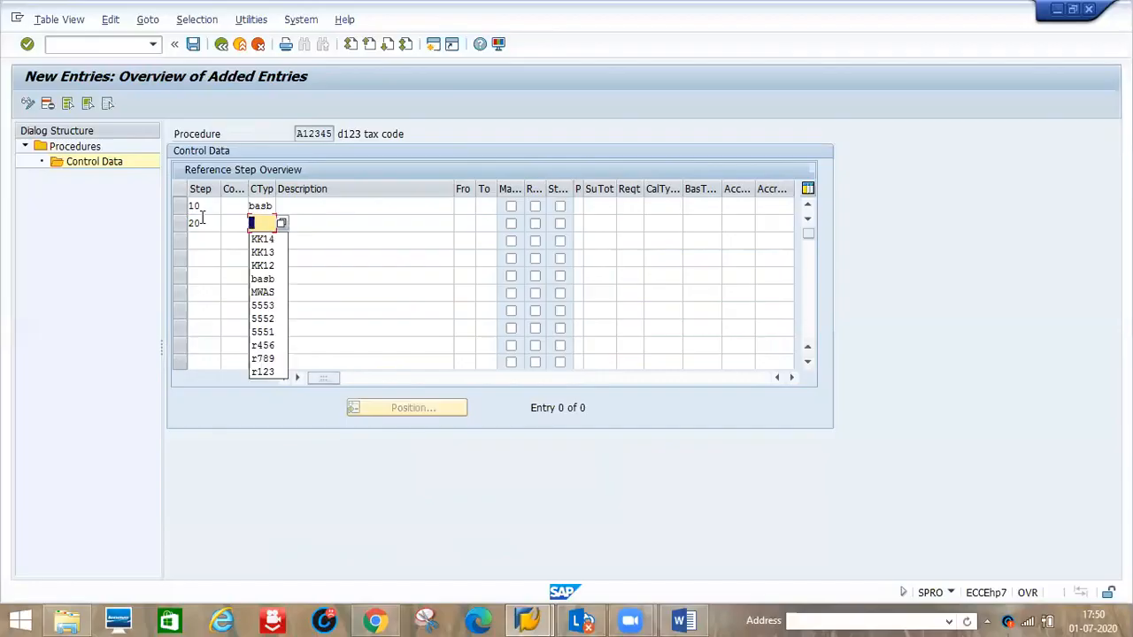
pyautogui.click(257, 293)
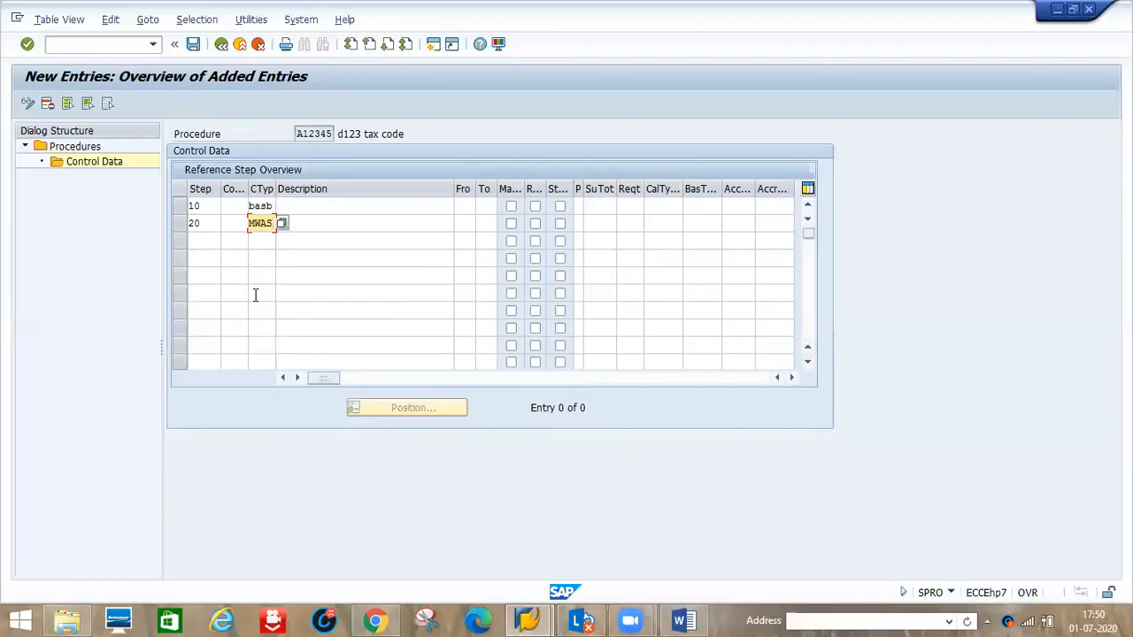
pyautogui.press('Tab')
pyautogui.press('Tab')
pyautogui.write('10')
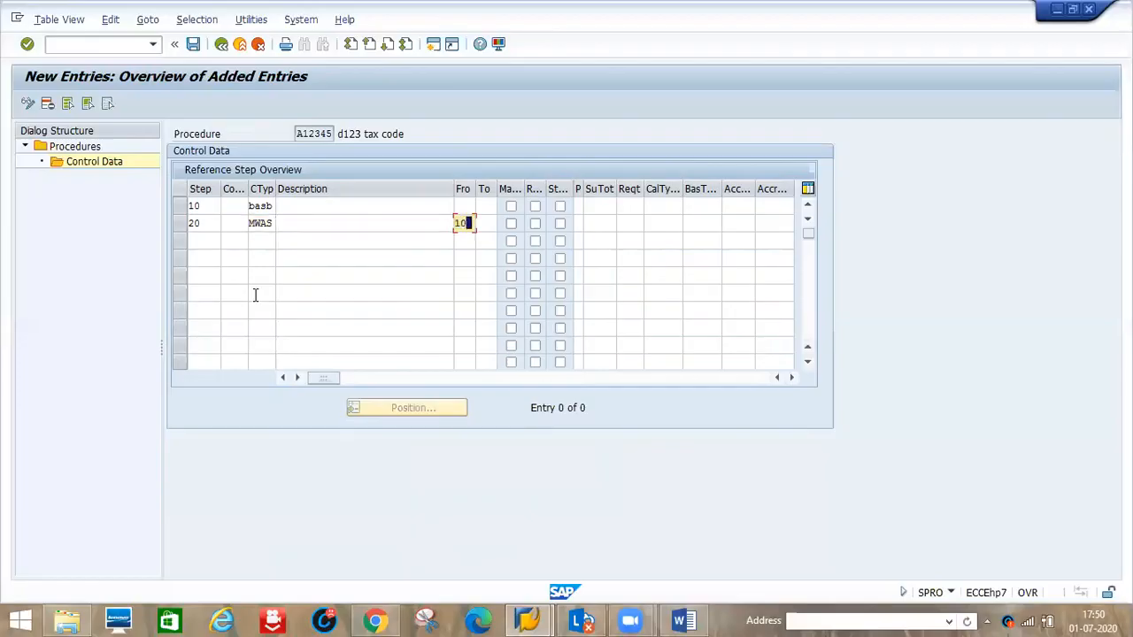
# - Set the account key of step 20 to vst and its accrual key to vs1, and confirm the entries
pyautogui.click(735, 223)
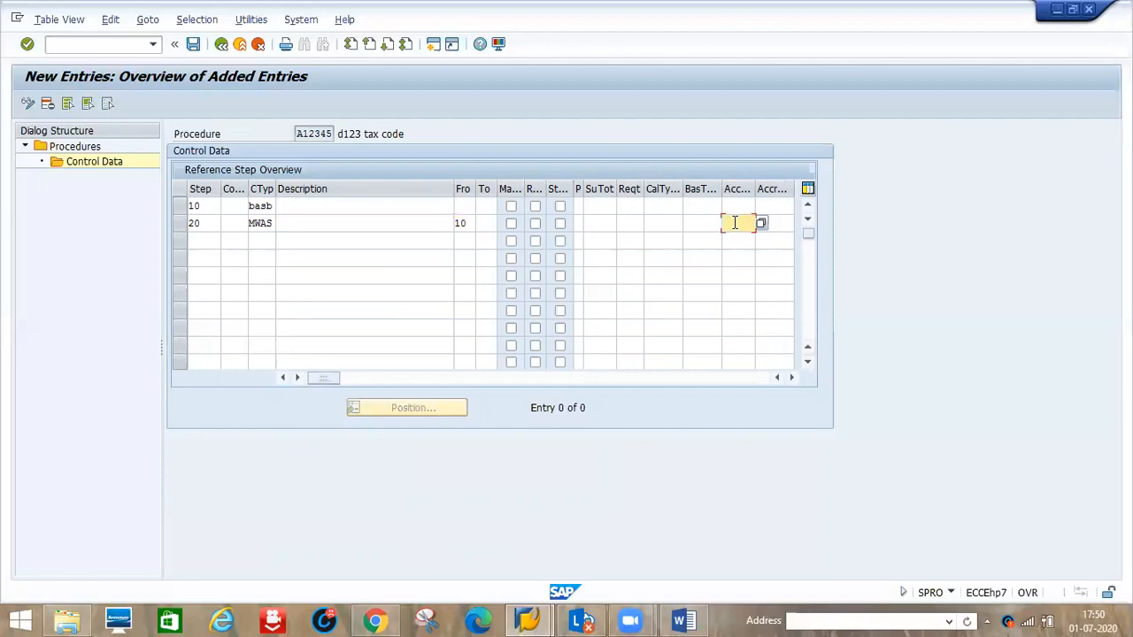
pyautogui.write('vst')
pyautogui.press('Tab')
pyautogui.write('vs1')
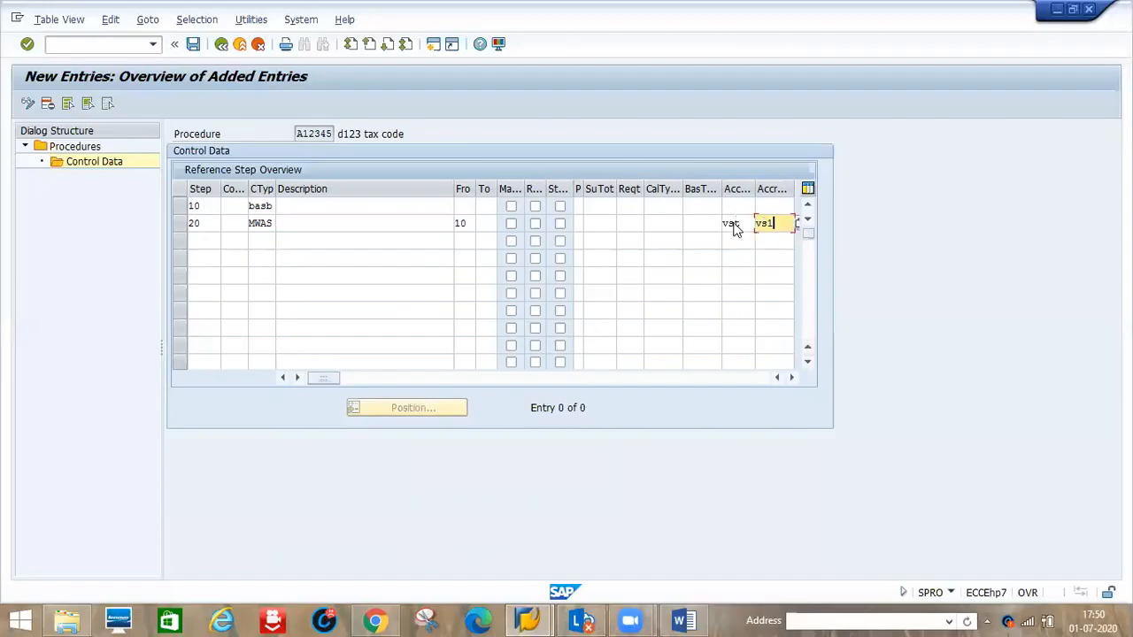
pyautogui.press('Return')
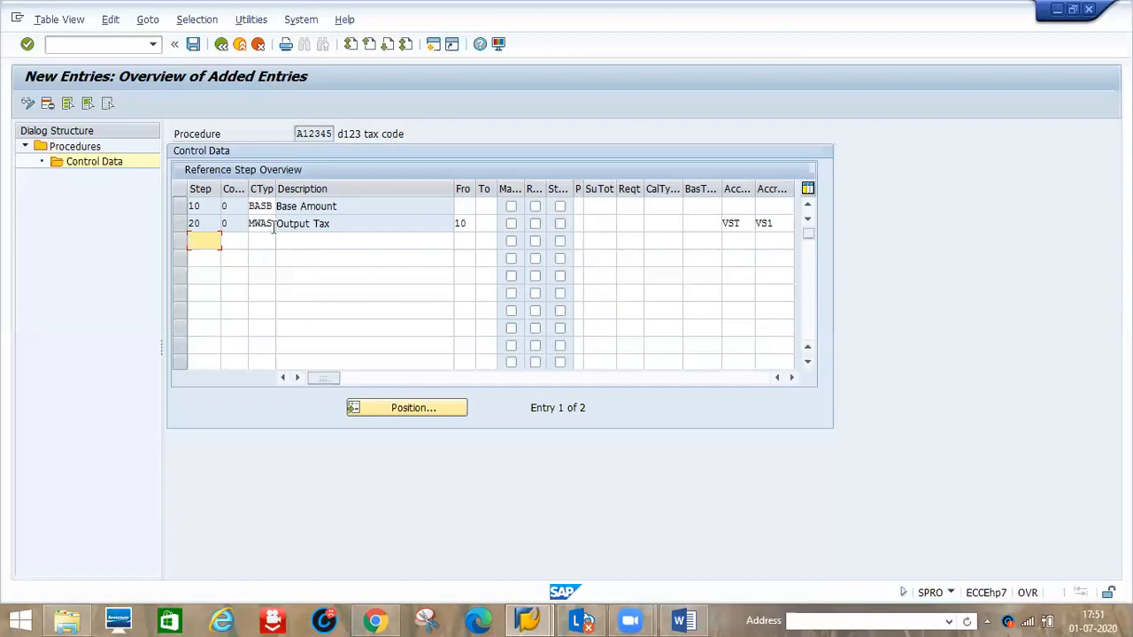
# - Browse the available condition types for step 20 and choose MWAS Output Tax
pyautogui.click(271, 227)
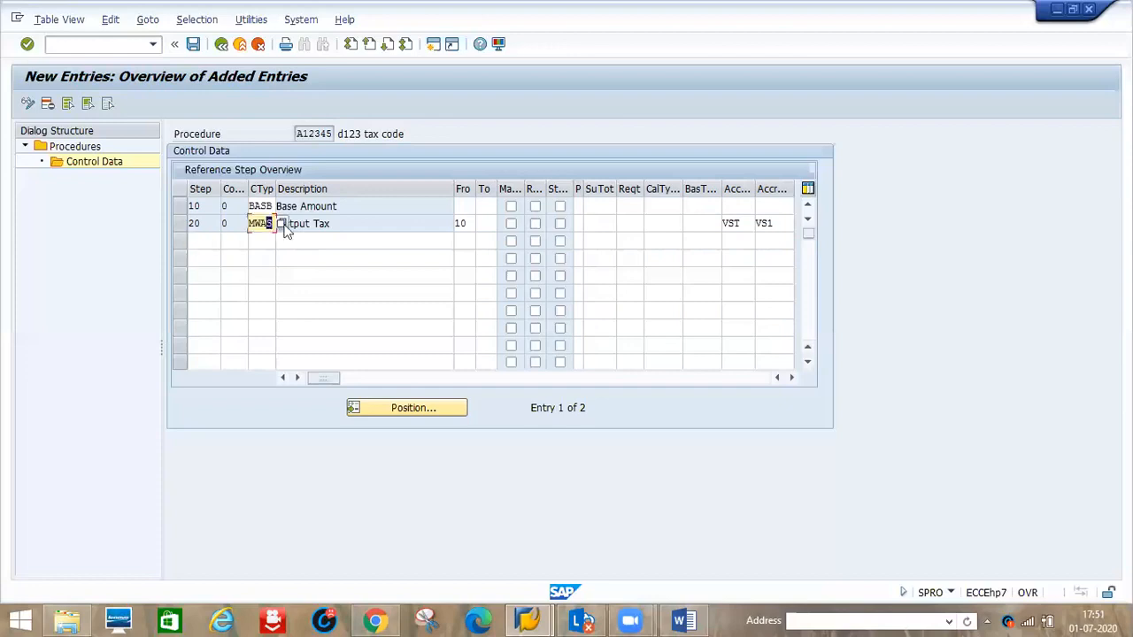
pyautogui.click(285, 226)
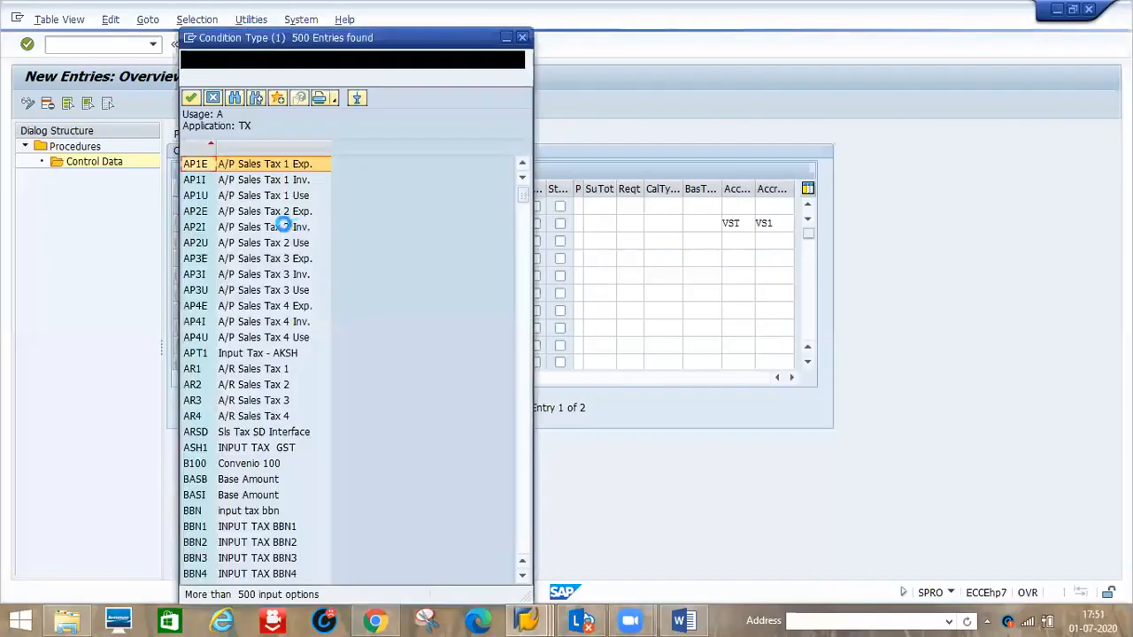
pyautogui.click(518, 480)
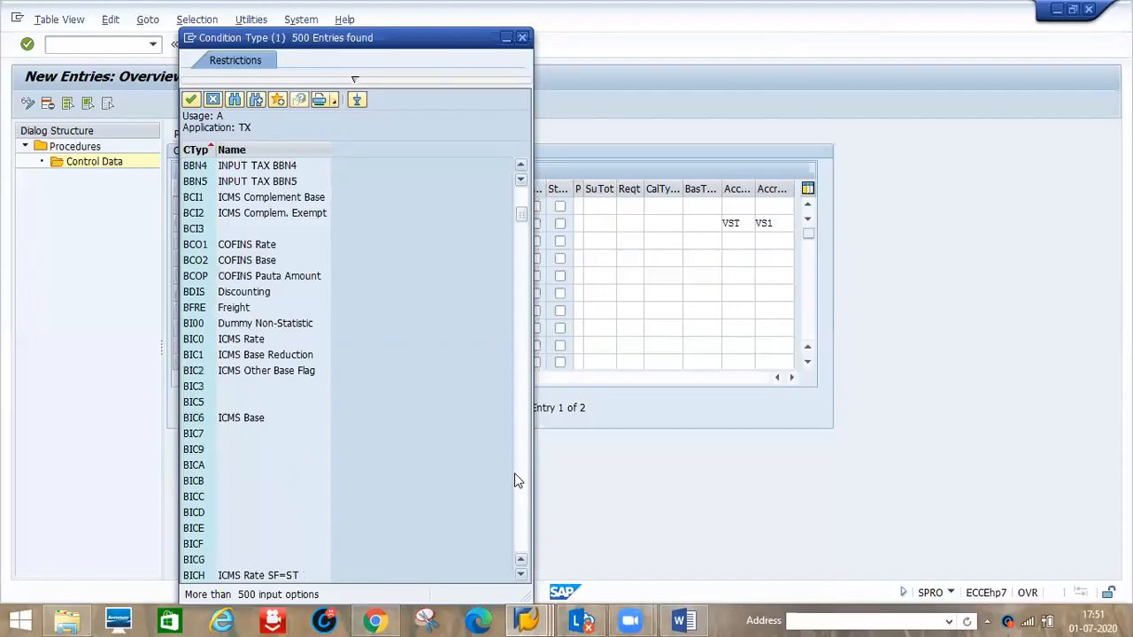
pyautogui.click(518, 480)
pyautogui.click(515, 476)
pyautogui.click(515, 476)
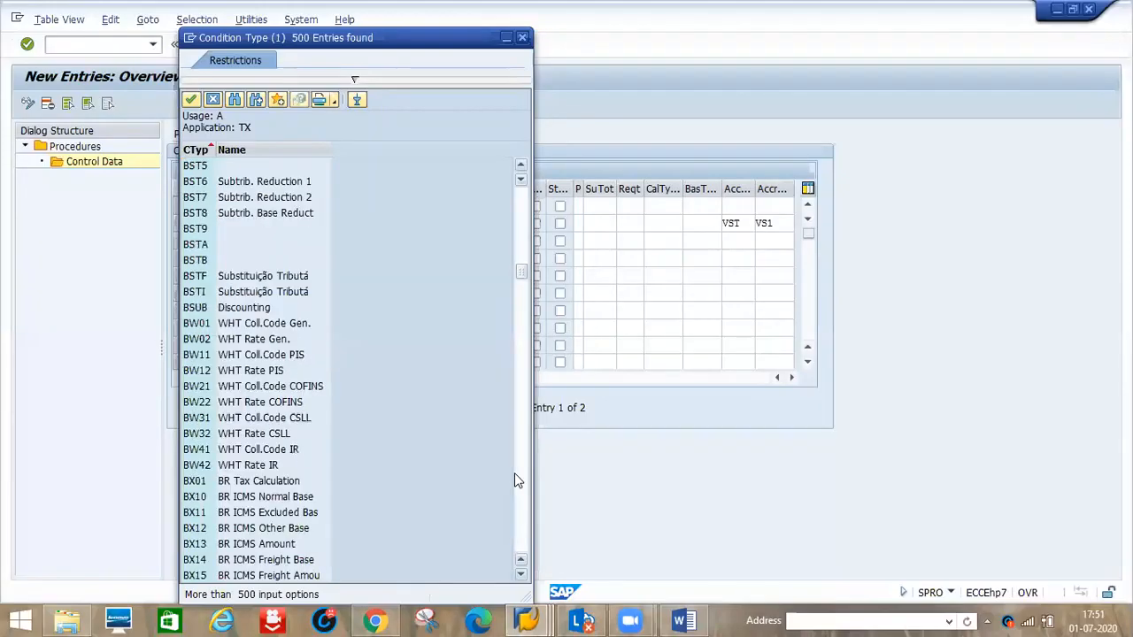
pyautogui.click(515, 476)
pyautogui.click(515, 476)
pyautogui.click(515, 475)
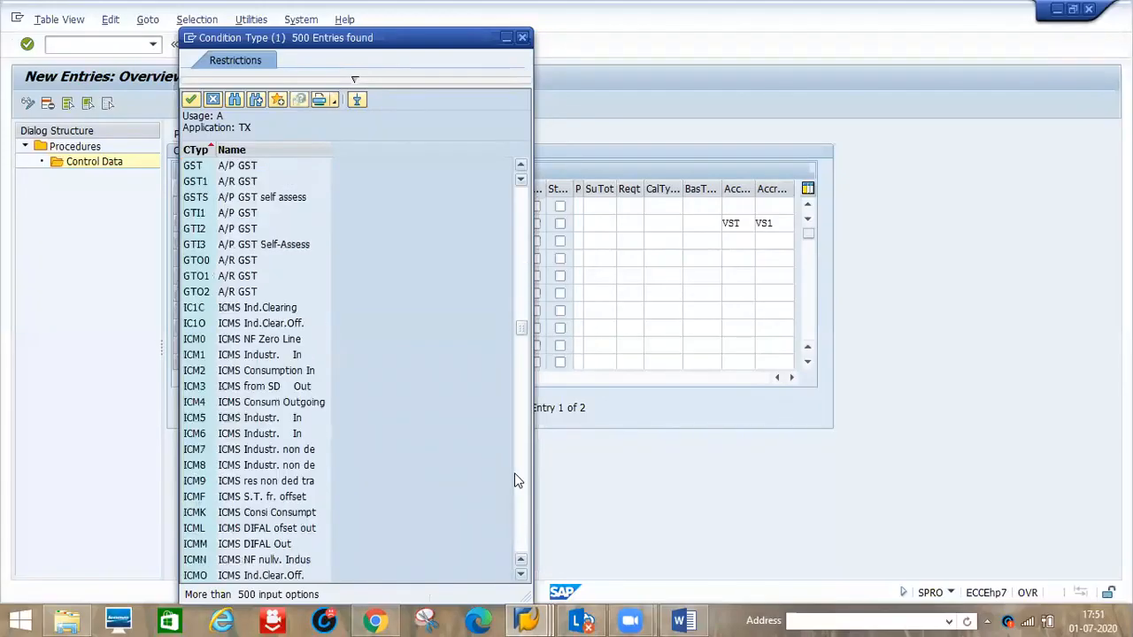
pyautogui.click(515, 476)
pyautogui.click(521, 493)
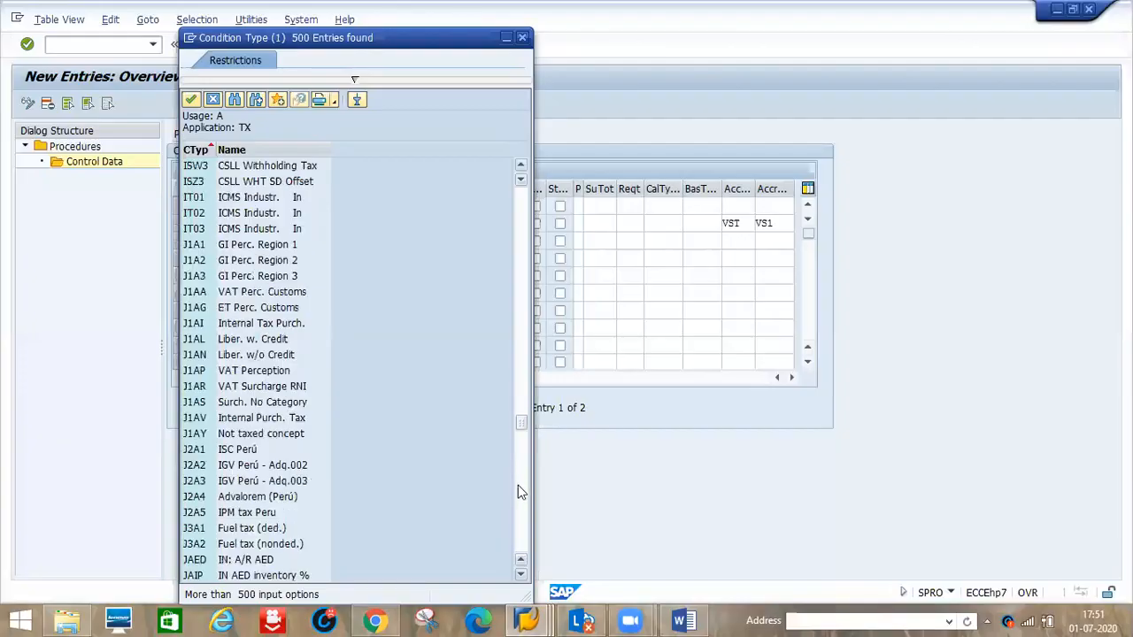
pyautogui.click(521, 492)
pyautogui.click(520, 493)
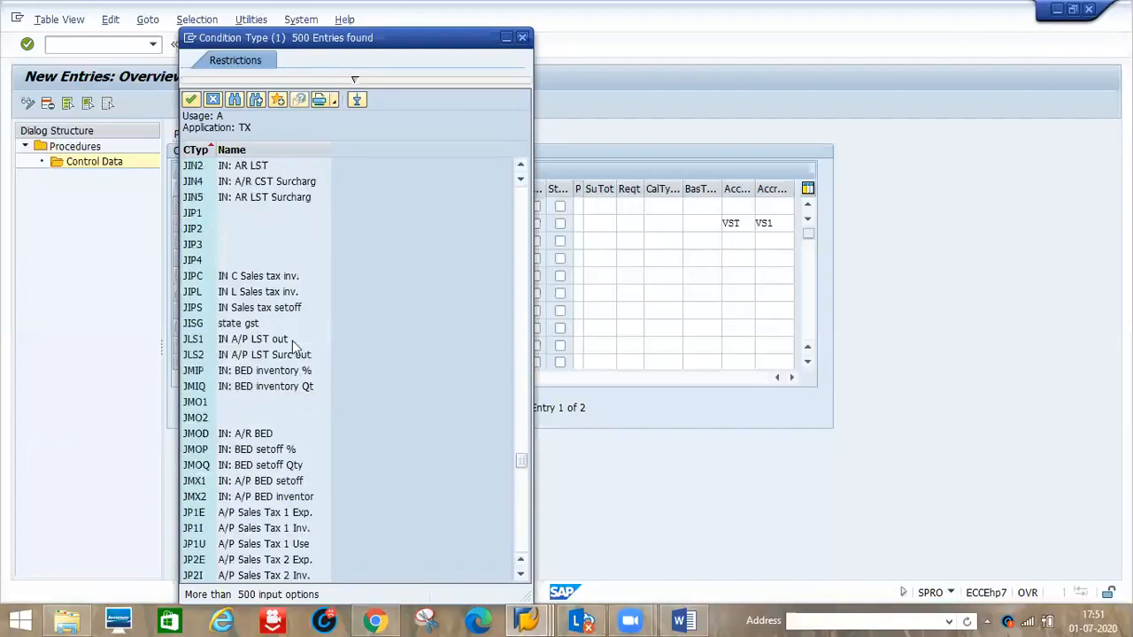
pyautogui.click(521, 529)
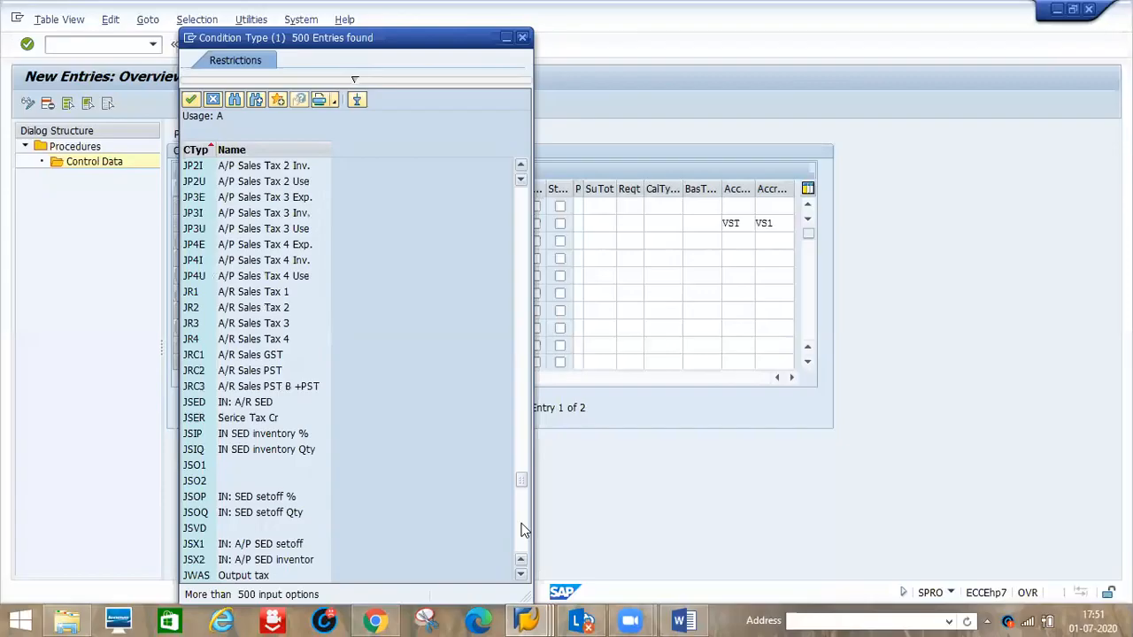
pyautogui.click(520, 528)
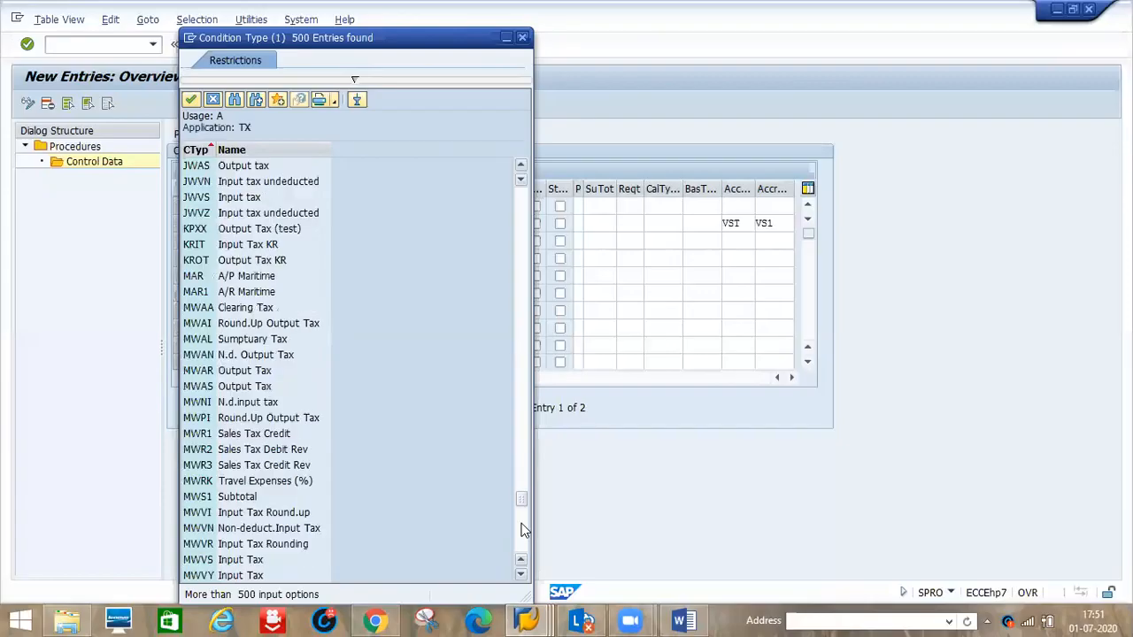
pyautogui.click(222, 392)
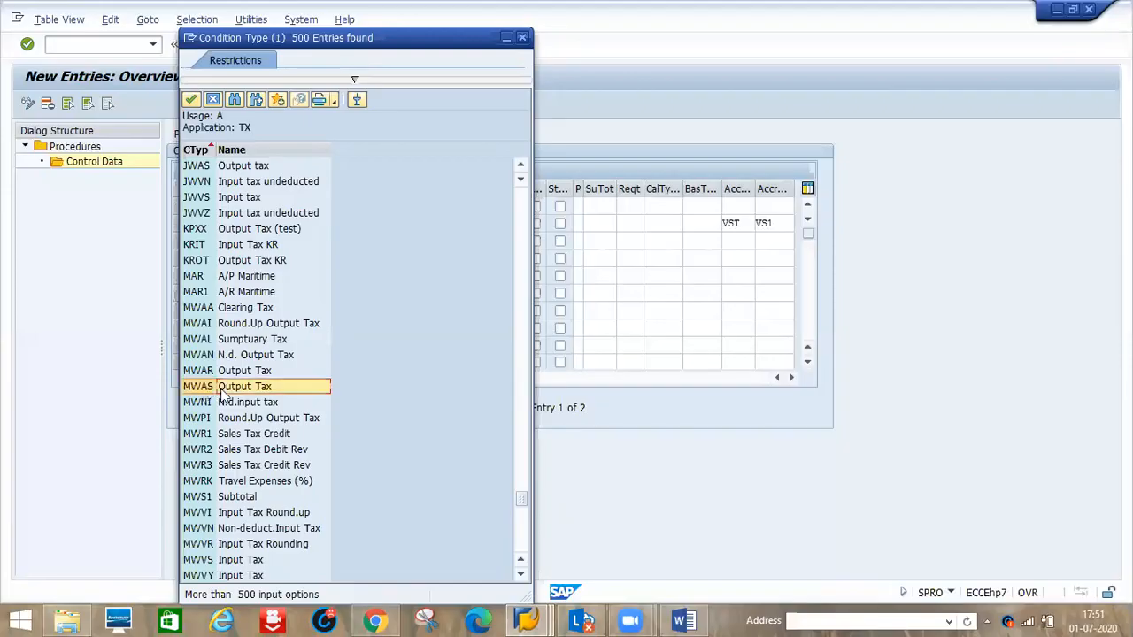
pyautogui.doubleClick(221, 388)
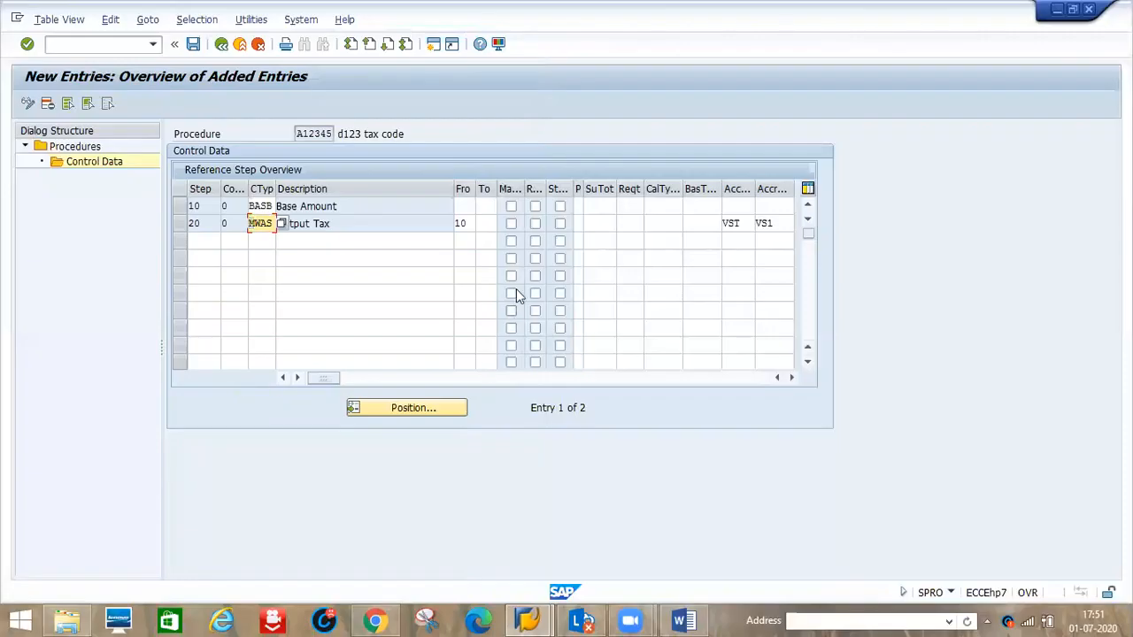
# - Examine the entries VST and VS1 among the available account keys for step 20, and close the list without a selection
pyautogui.click(736, 227)
pyautogui.click(762, 226)
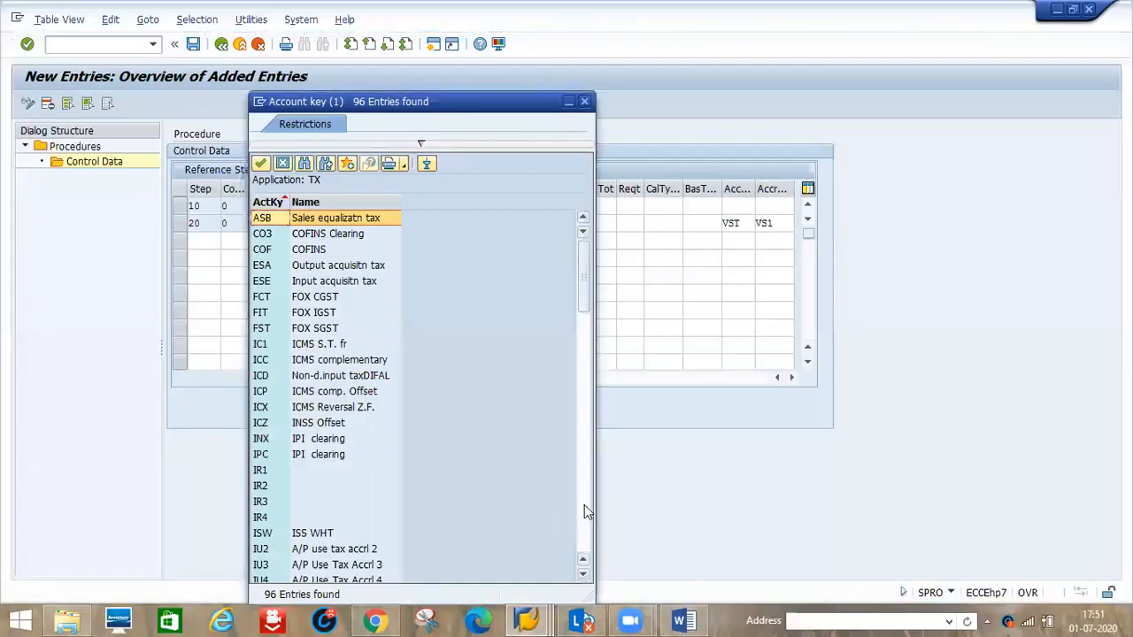
pyautogui.moveTo(584, 511); pyautogui.dragTo(584, 511)
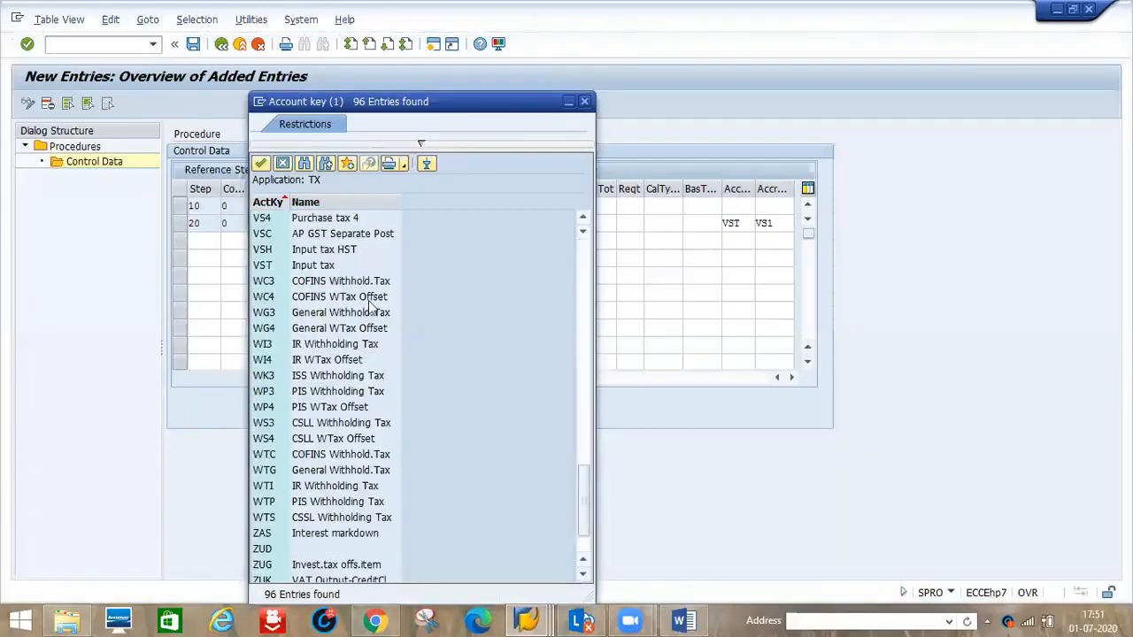
pyautogui.click(314, 267)
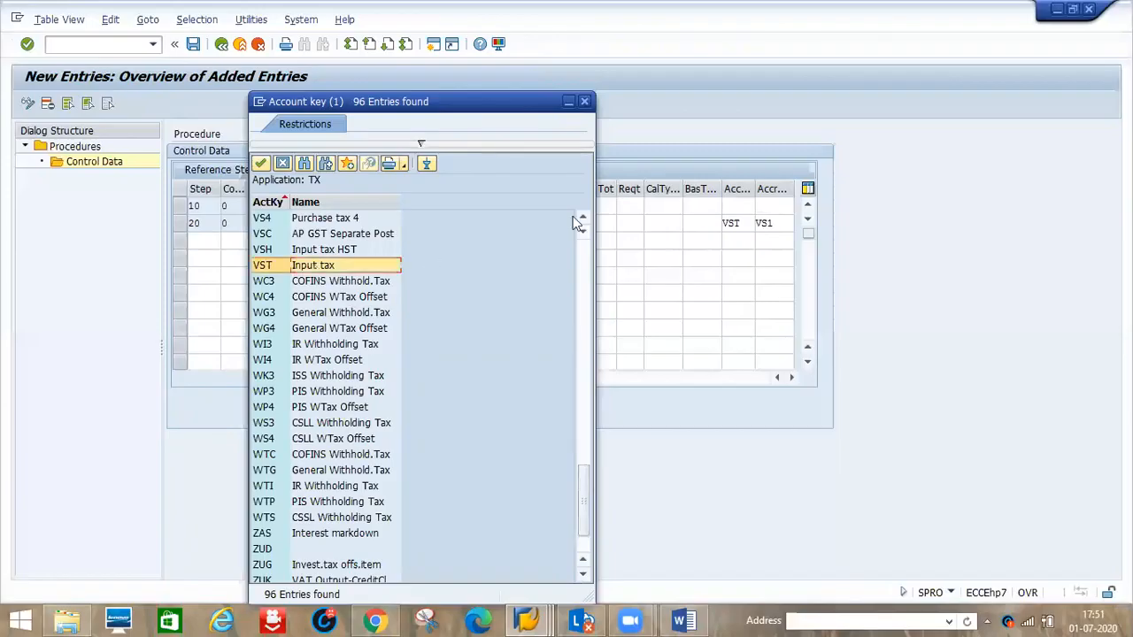
pyautogui.click(582, 220)
pyautogui.click(583, 221)
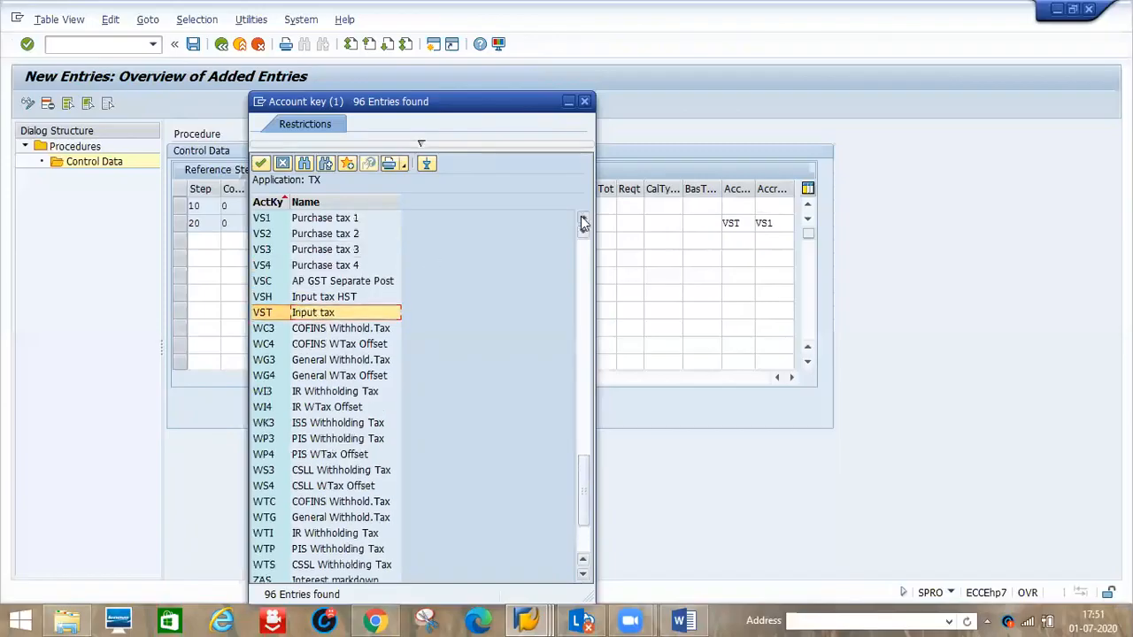
pyautogui.click(583, 221)
pyautogui.click(345, 252)
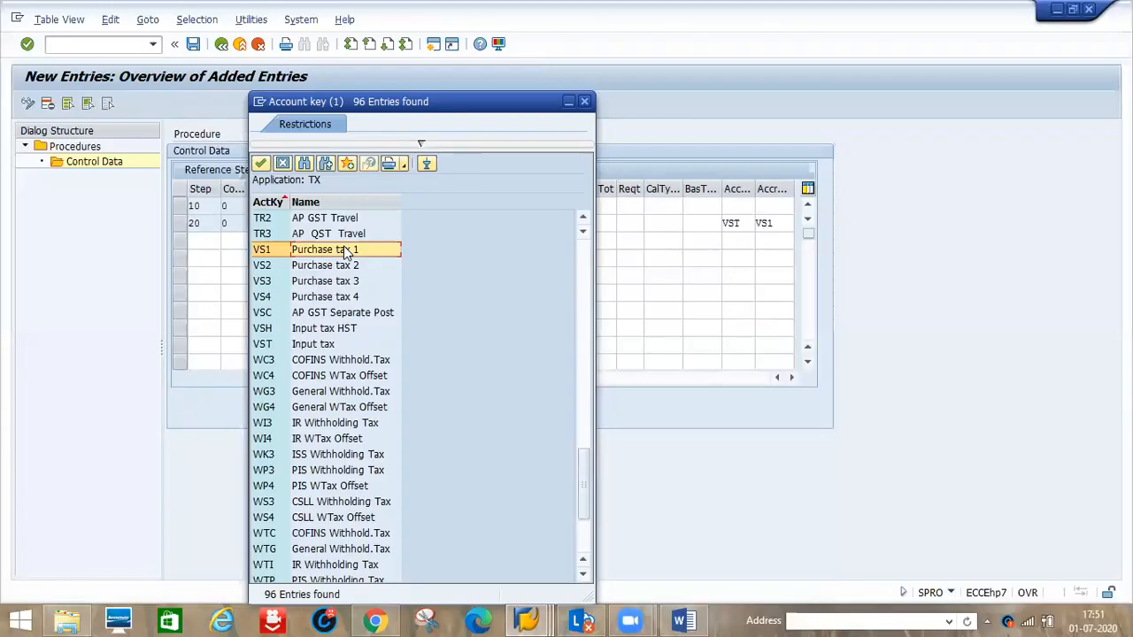
pyautogui.click(304, 347)
pyautogui.click(297, 252)
pyautogui.moveTo(386, 104); pyautogui.dragTo(409, 188)
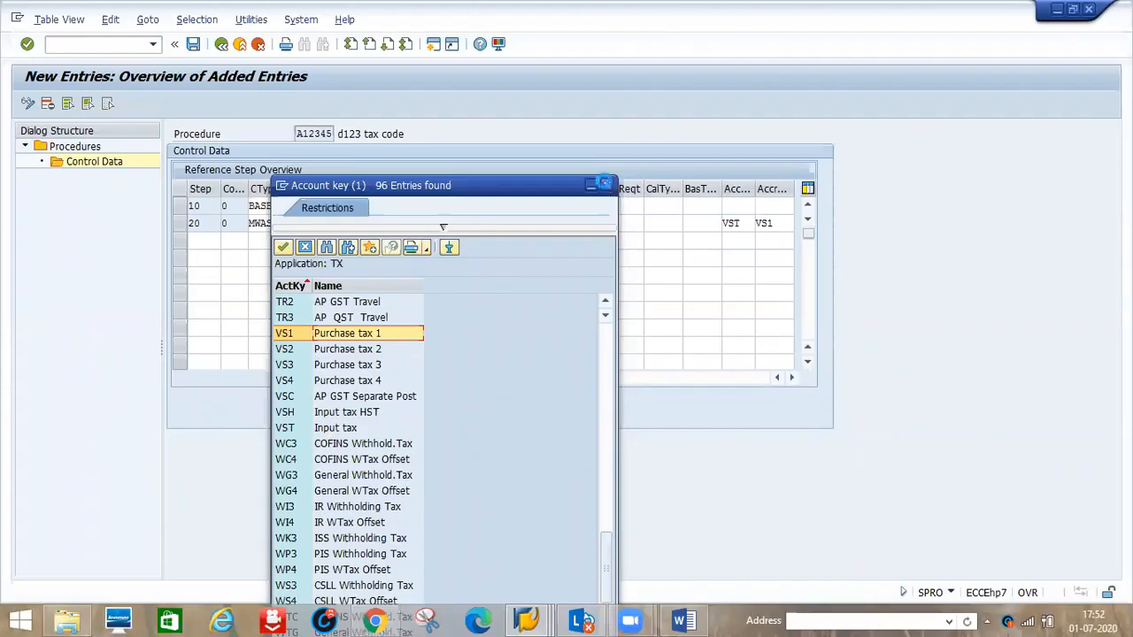
pyautogui.click(606, 185)
# - Save the control data under the proposed customizing request and return to the IMG structure
pyautogui.click(192, 46)
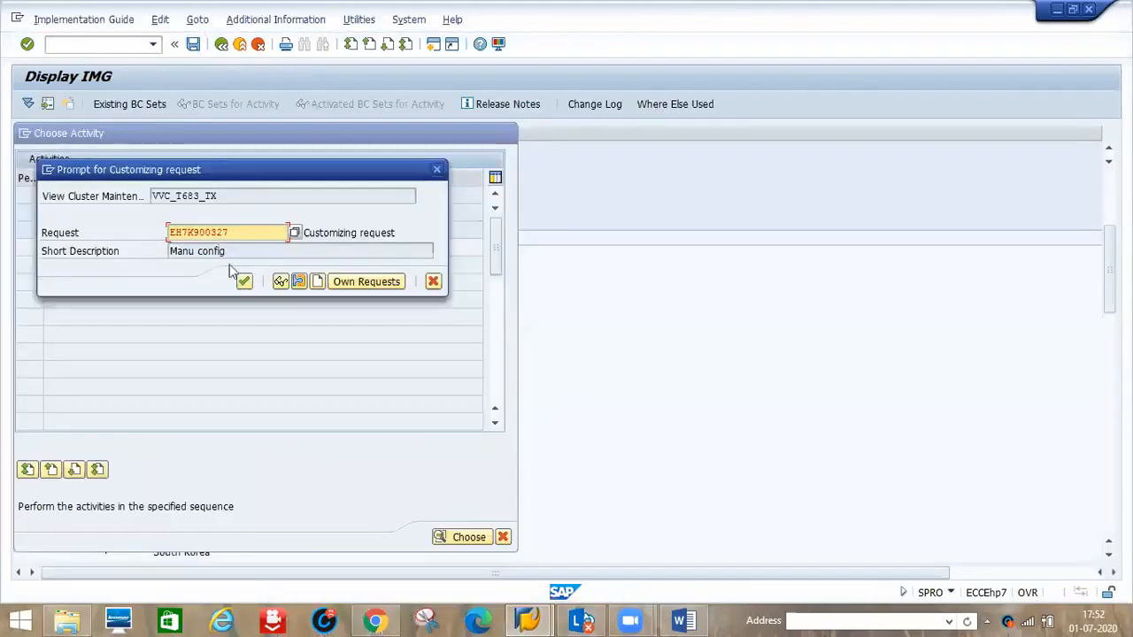
pyautogui.click(243, 283)
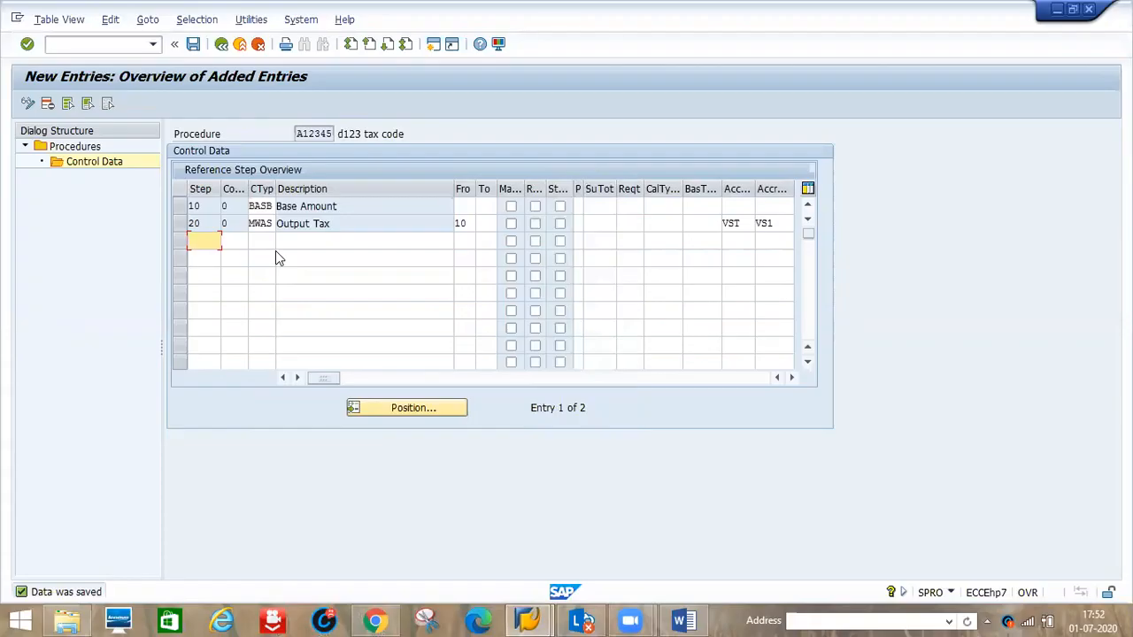
pyautogui.click(221, 46)
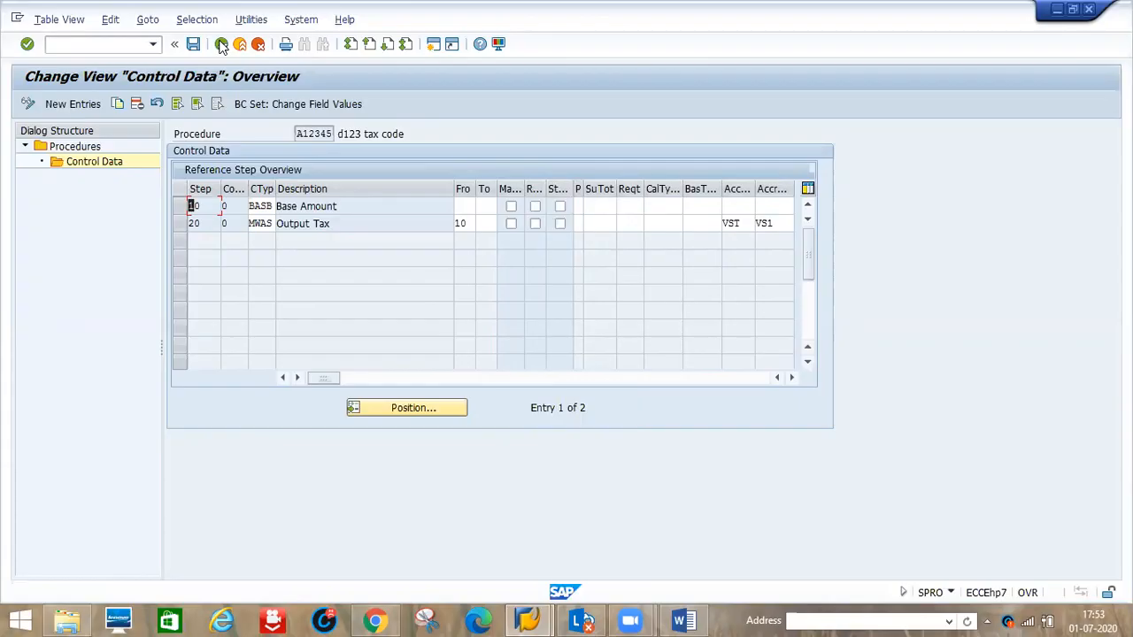
pyautogui.click(221, 46)
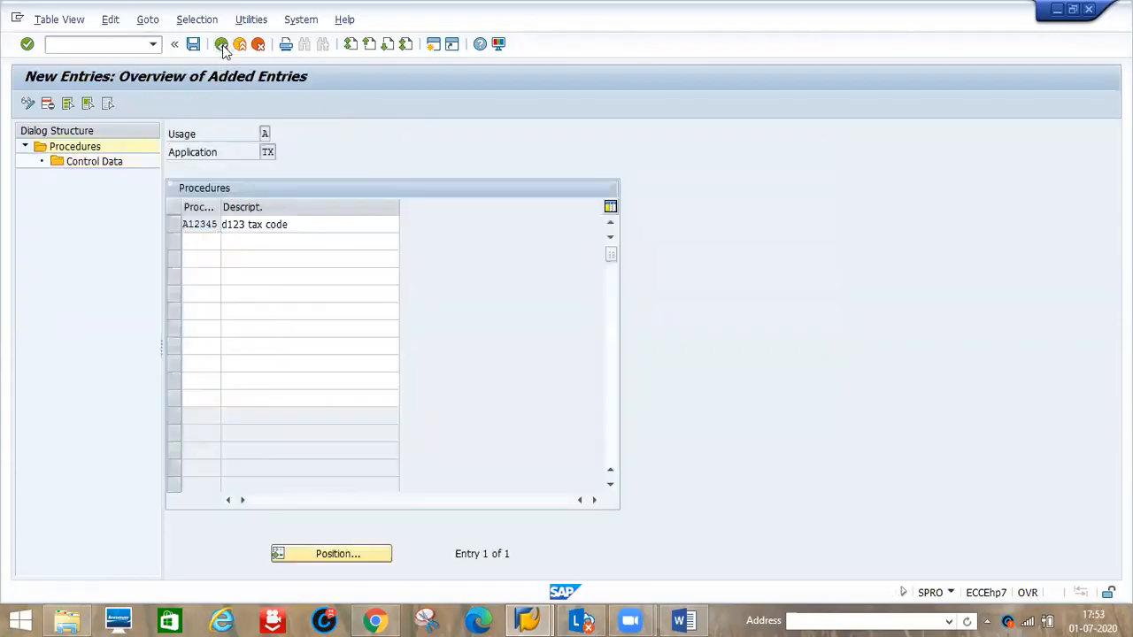
pyautogui.click(221, 46)
pyautogui.click(221, 46)
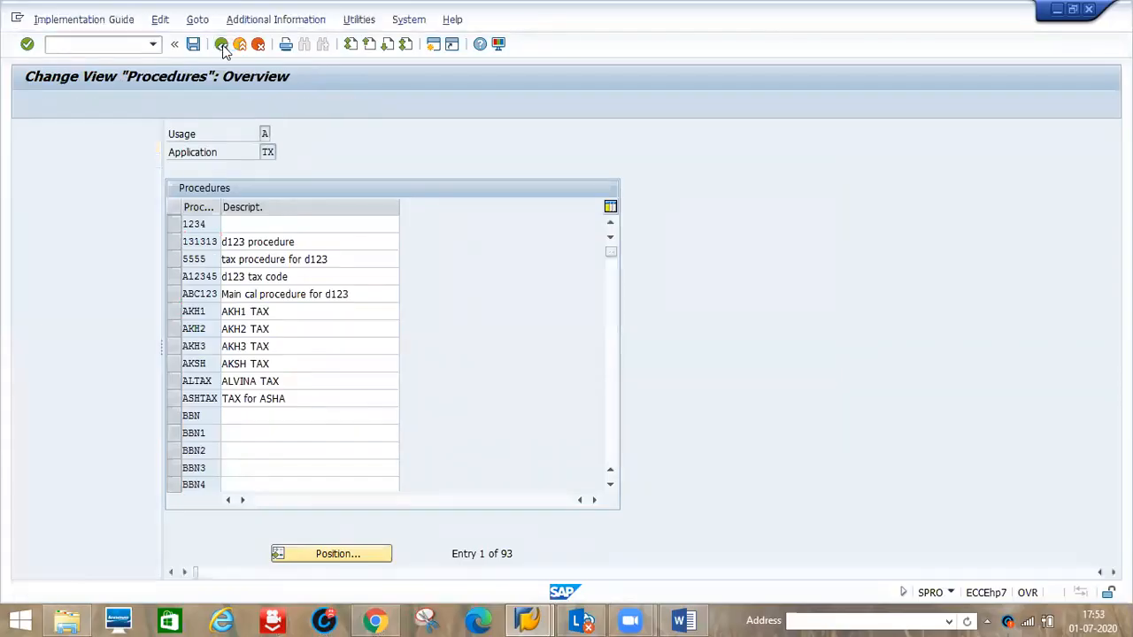
pyautogui.click(222, 45)
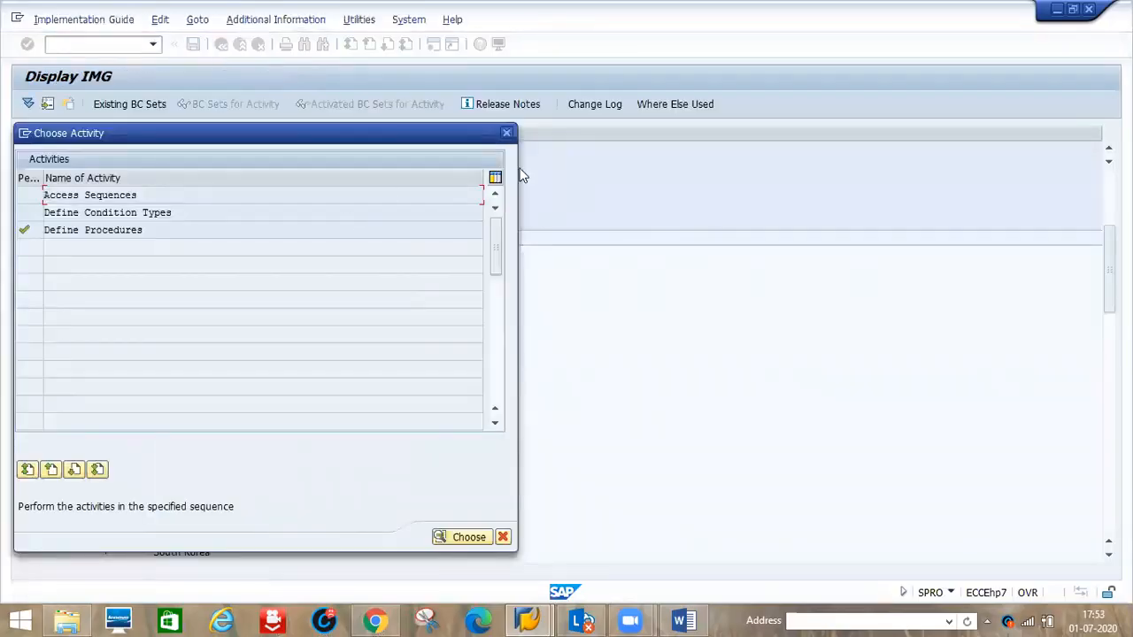
pyautogui.click(507, 133)
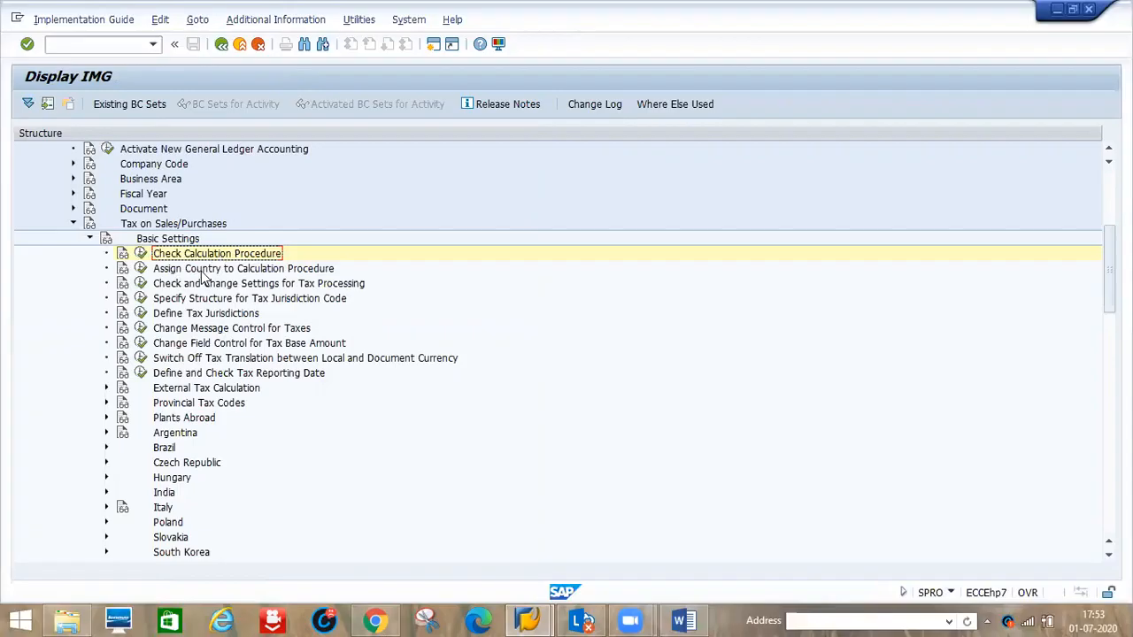
# - Open Assign Country to Calculation Procedure and position the country table at IN
pyautogui.click(141, 268)
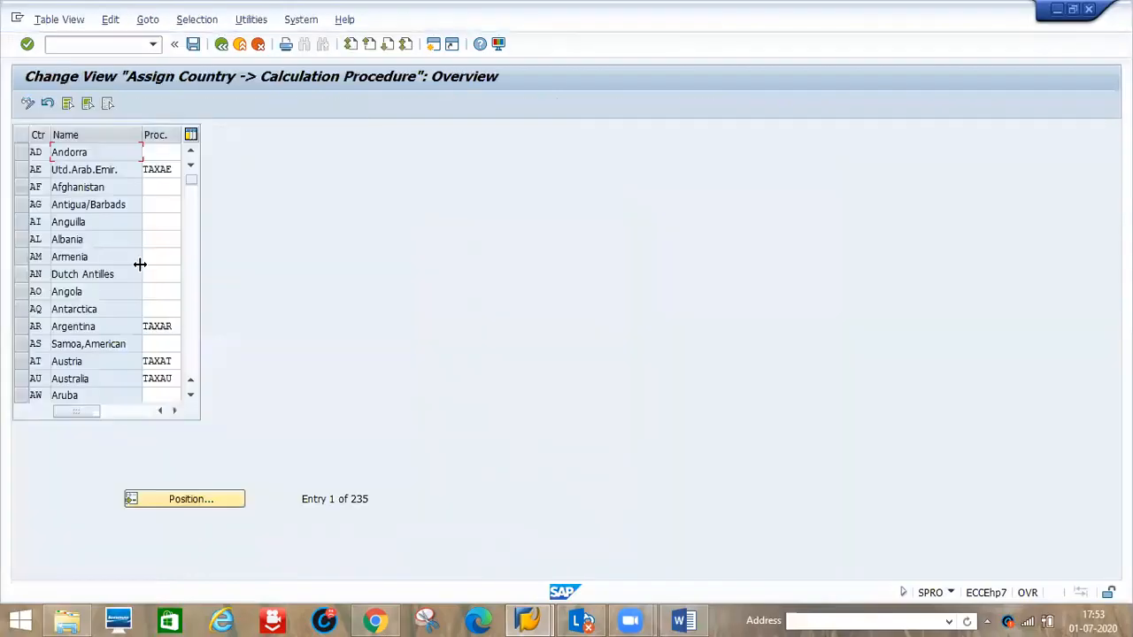
pyautogui.click(186, 501)
pyautogui.write('IN')
pyautogui.press('Return')
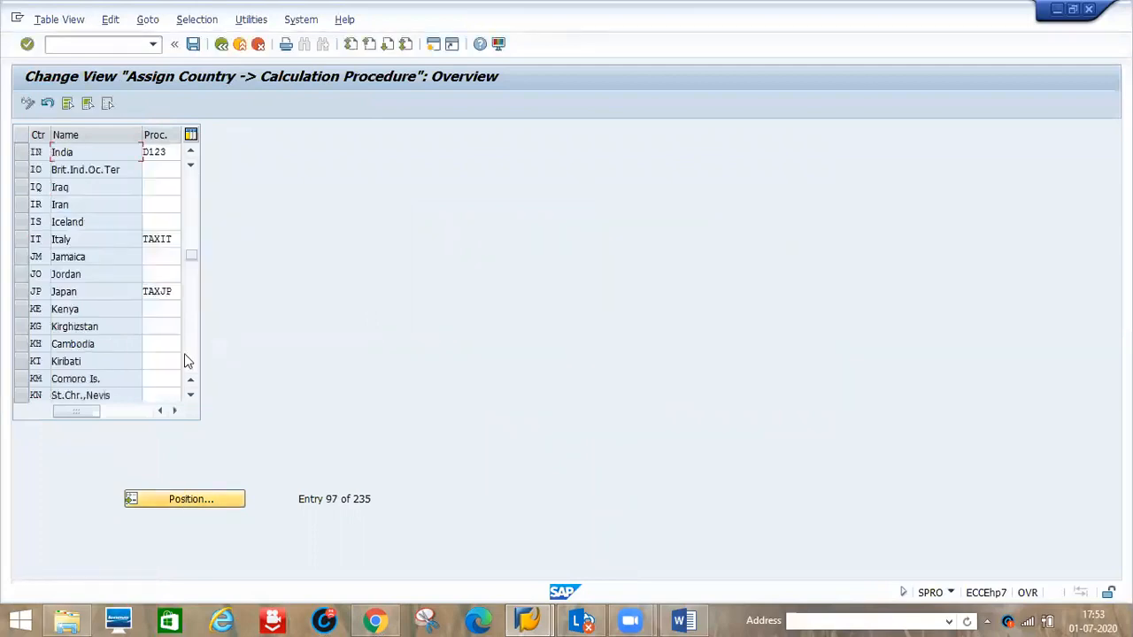
# - Assign tax calculation procedure A12345 to country India in place of its current procedure
pyautogui.click(168, 153)
pyautogui.press('BackSpace')
pyautogui.press('BackSpace')
pyautogui.press('BackSpace')
pyautogui.press('BackSpace')
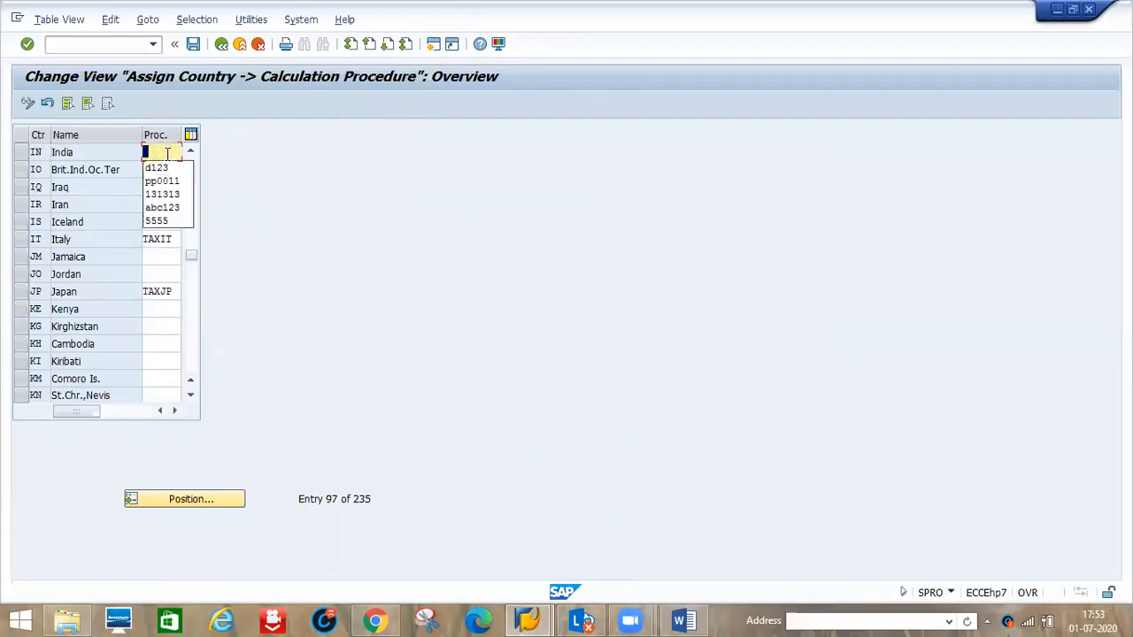
pyautogui.write('a1')
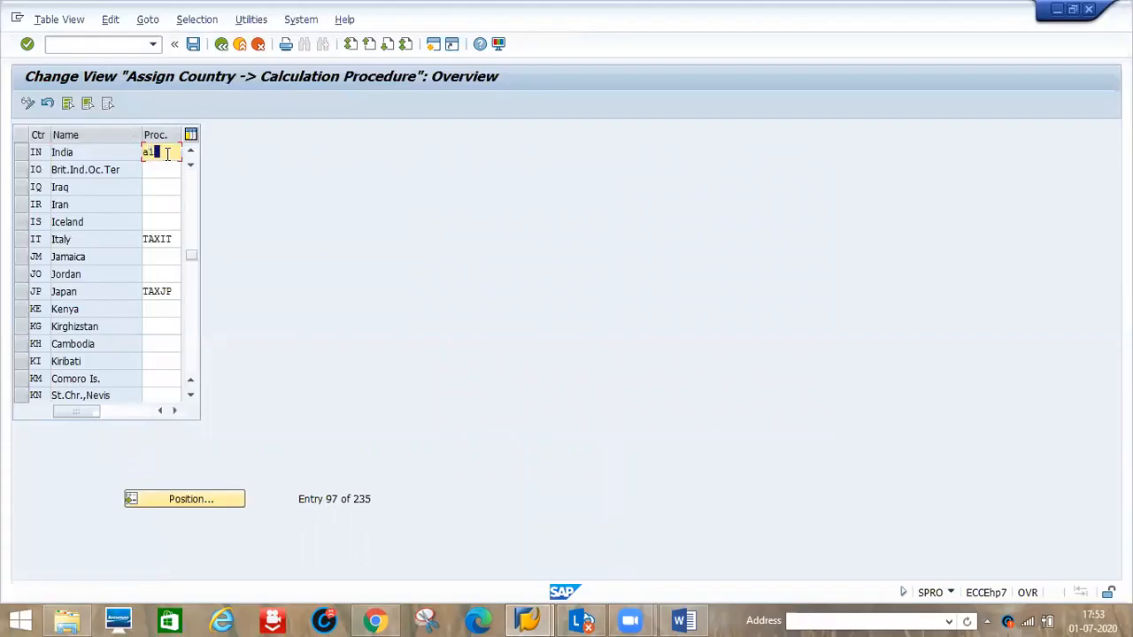
pyautogui.write('2345')
pyautogui.press('Return')
# - Save the country assignment under the proposed customizing request and return to the IMG structure
pyautogui.click(189, 47)
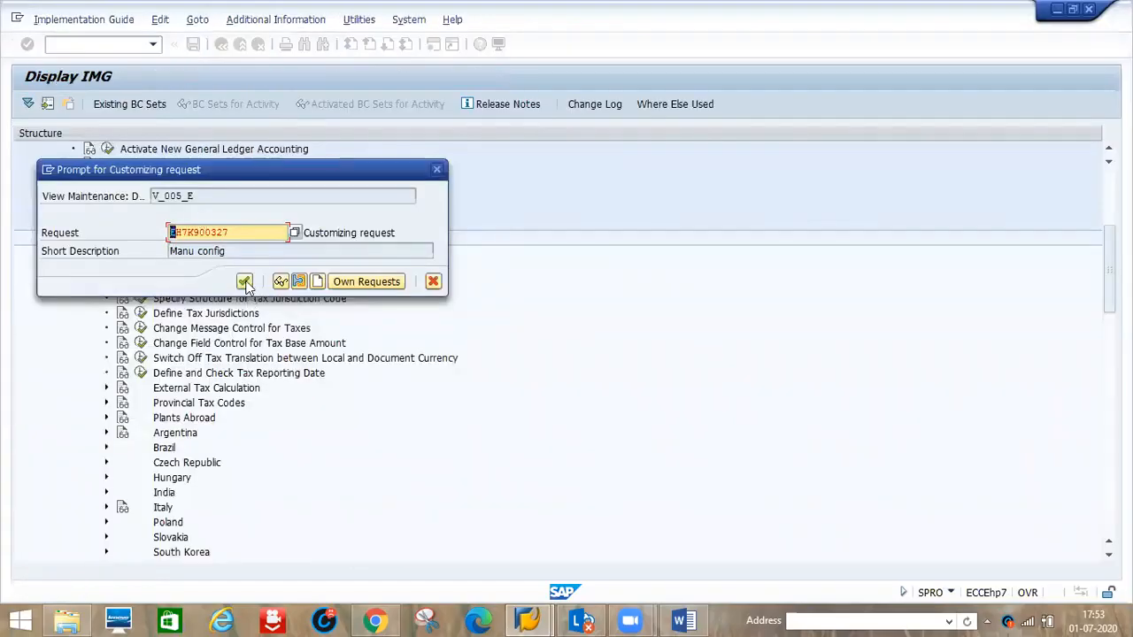
pyautogui.click(245, 282)
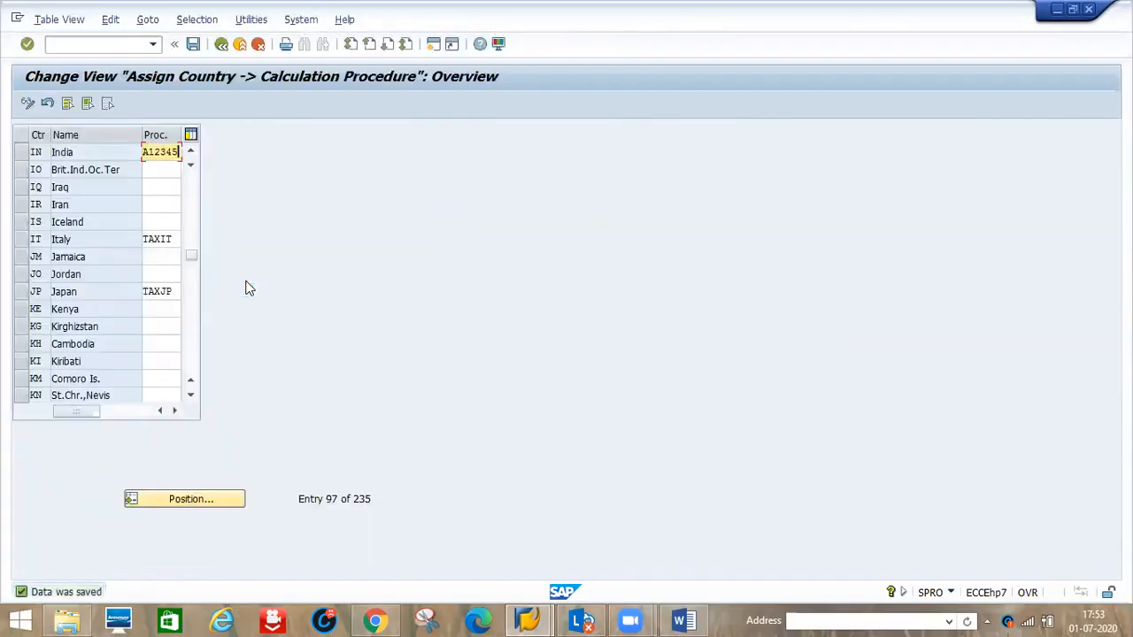
pyautogui.click(221, 46)
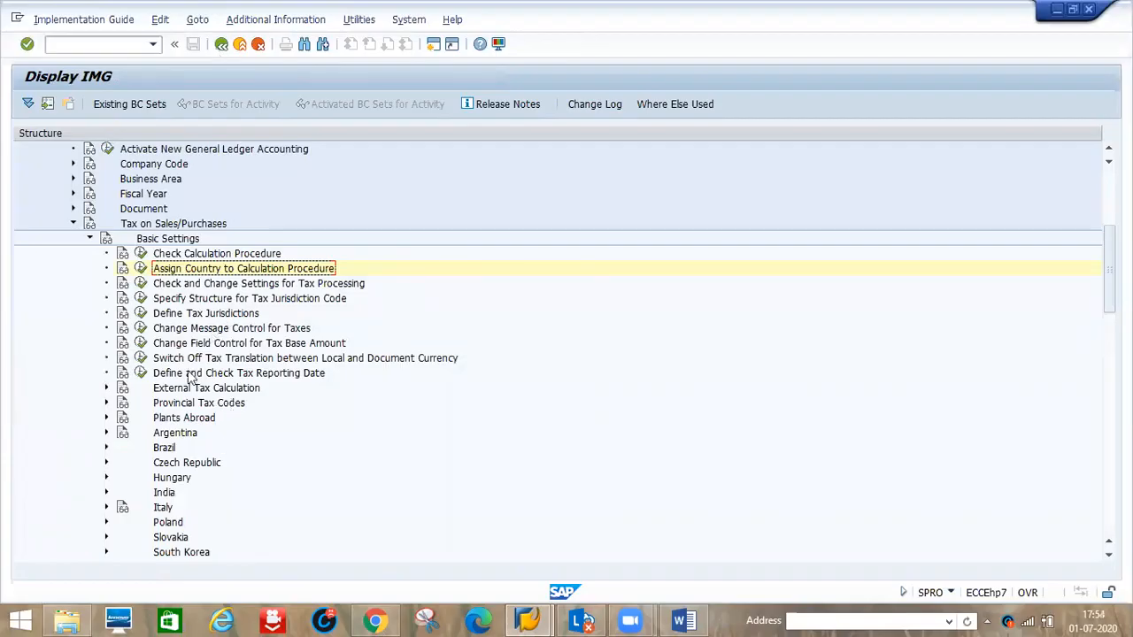
# - Open Define Tax Codes for Sales and Purchases under the Calculation node and enter IN as the country
pyautogui.click(90, 239)
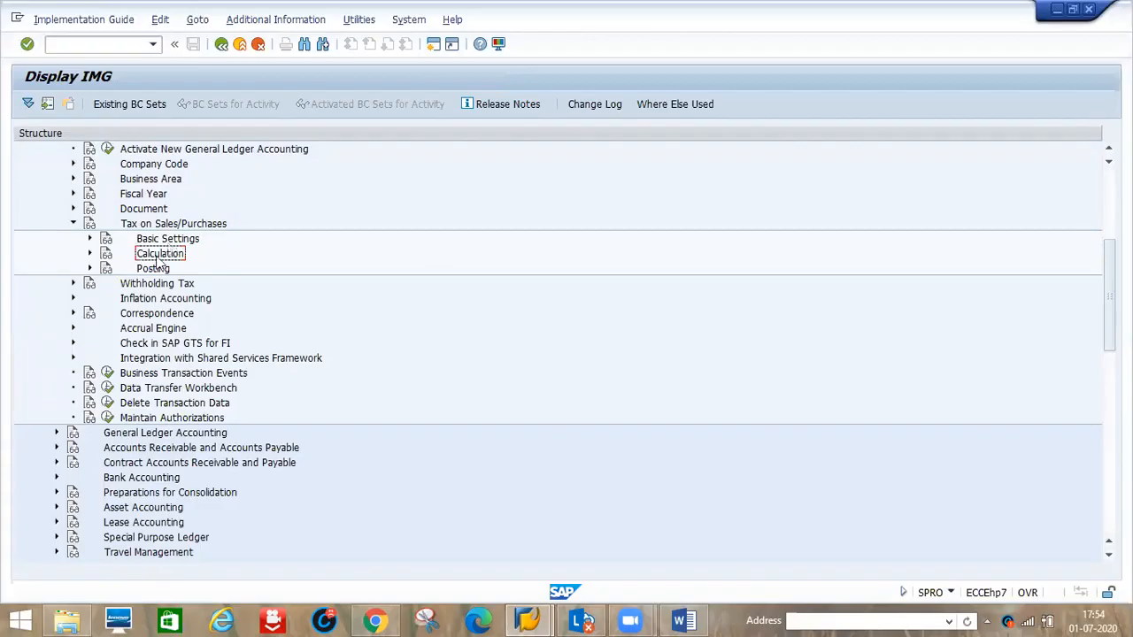
pyautogui.click(90, 254)
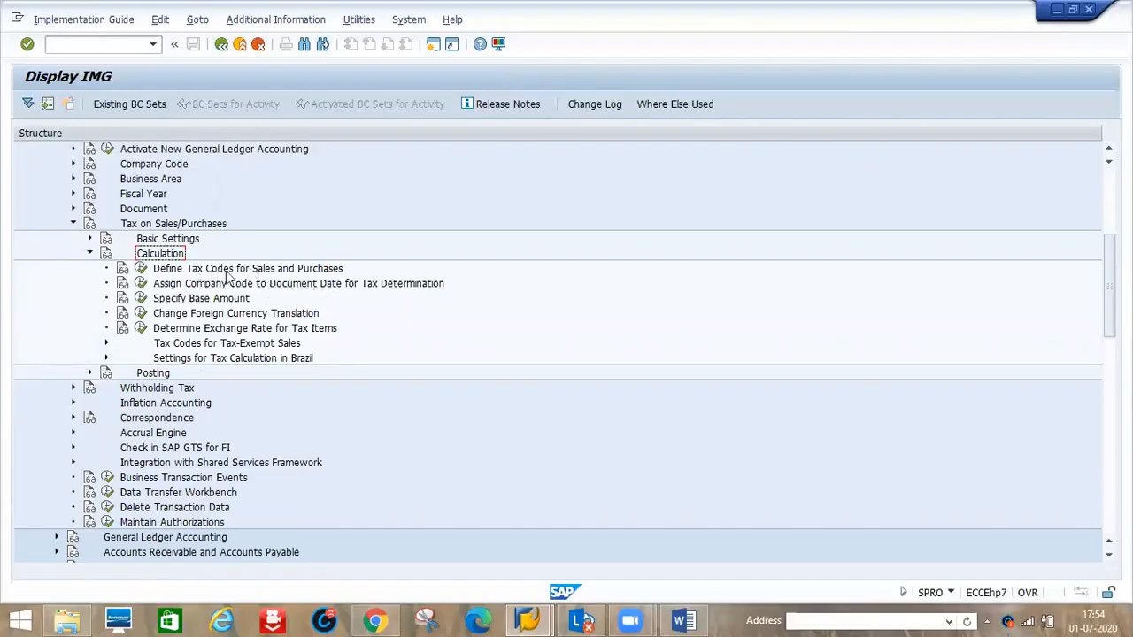
pyautogui.click(140, 271)
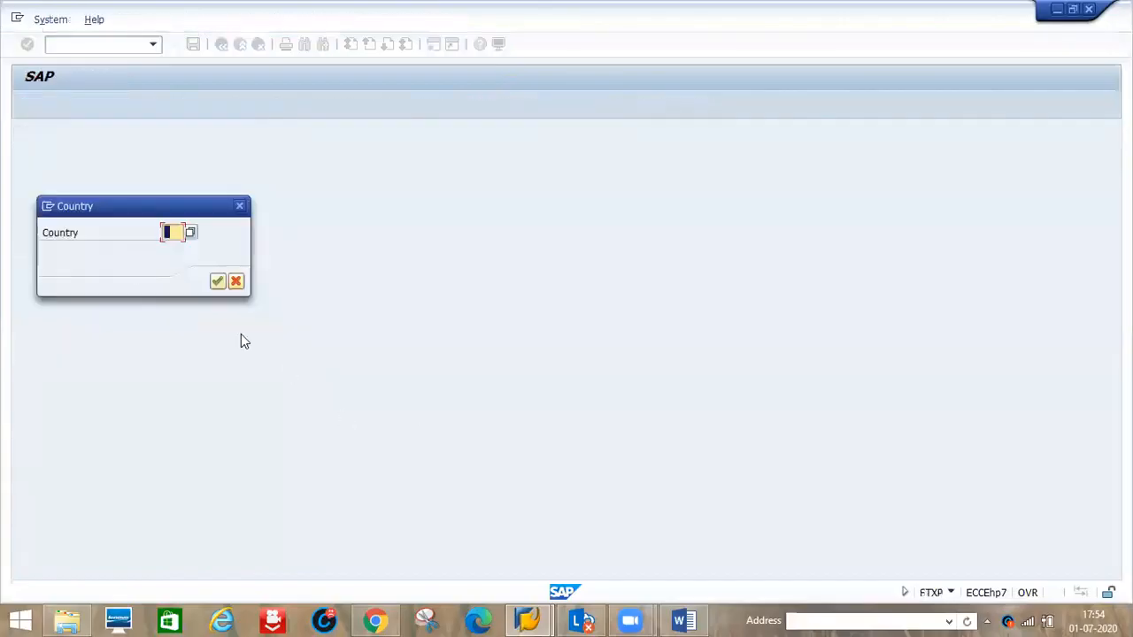
pyautogui.write('in')
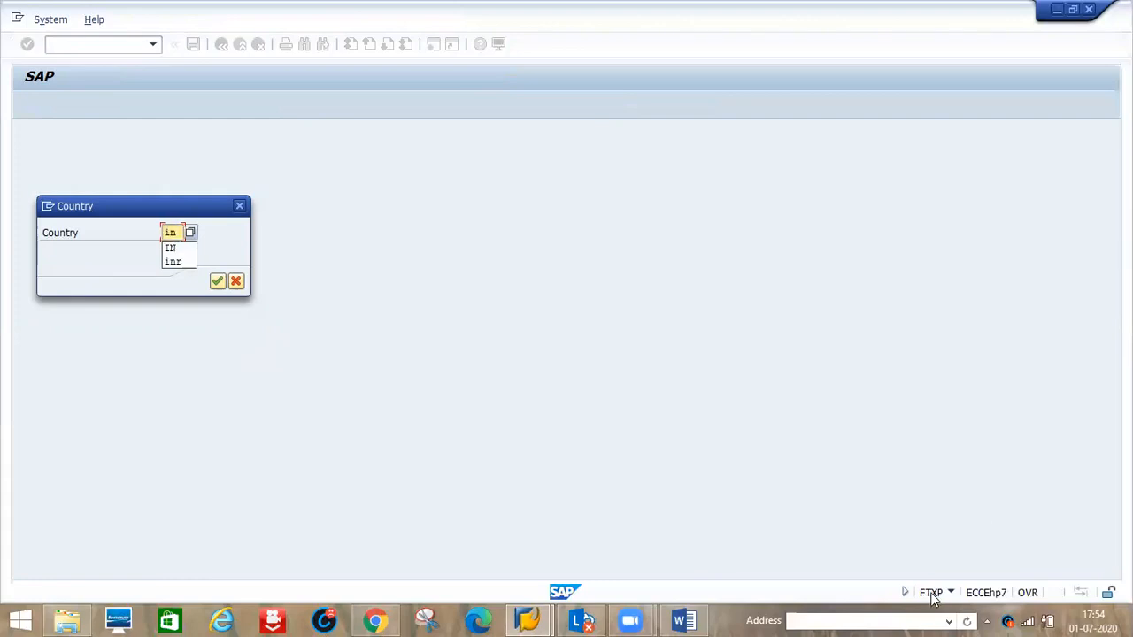
# - Check the transaction codes OBQ3, OBBG and FTXP in the Word notes, and switch back to SAP
pyautogui.click(683, 619)
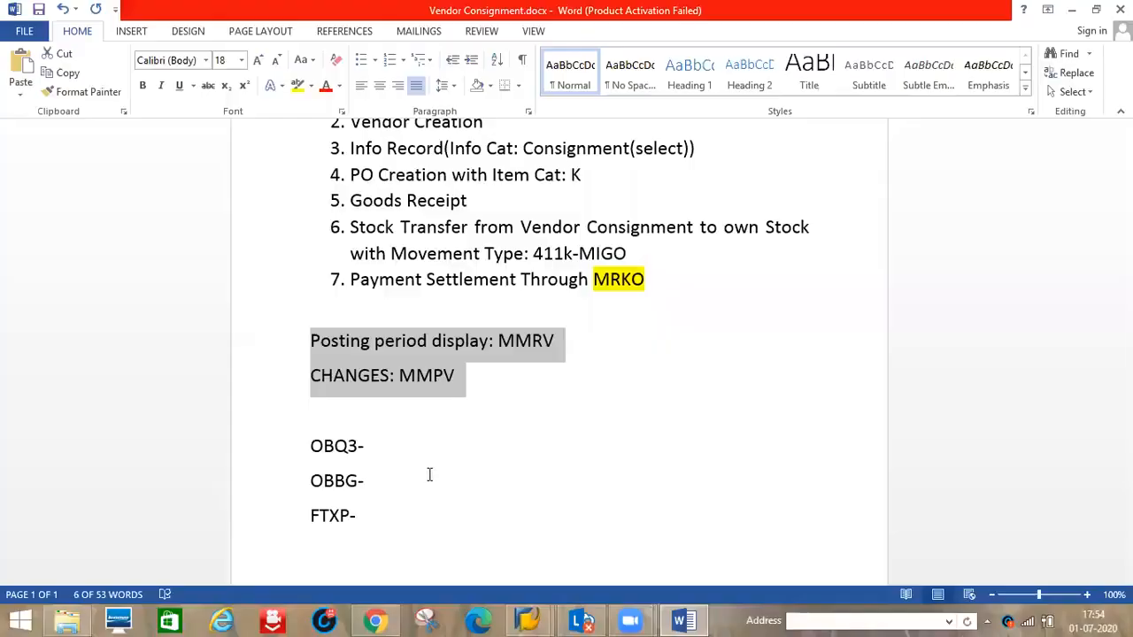
pyautogui.click(377, 449)
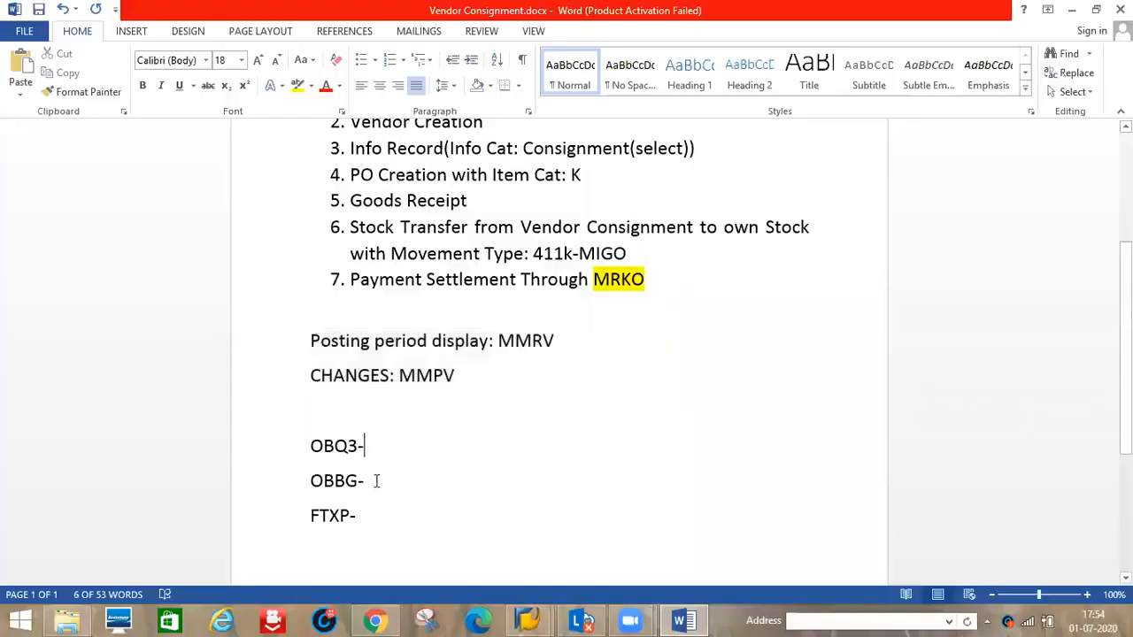
pyautogui.click(377, 480)
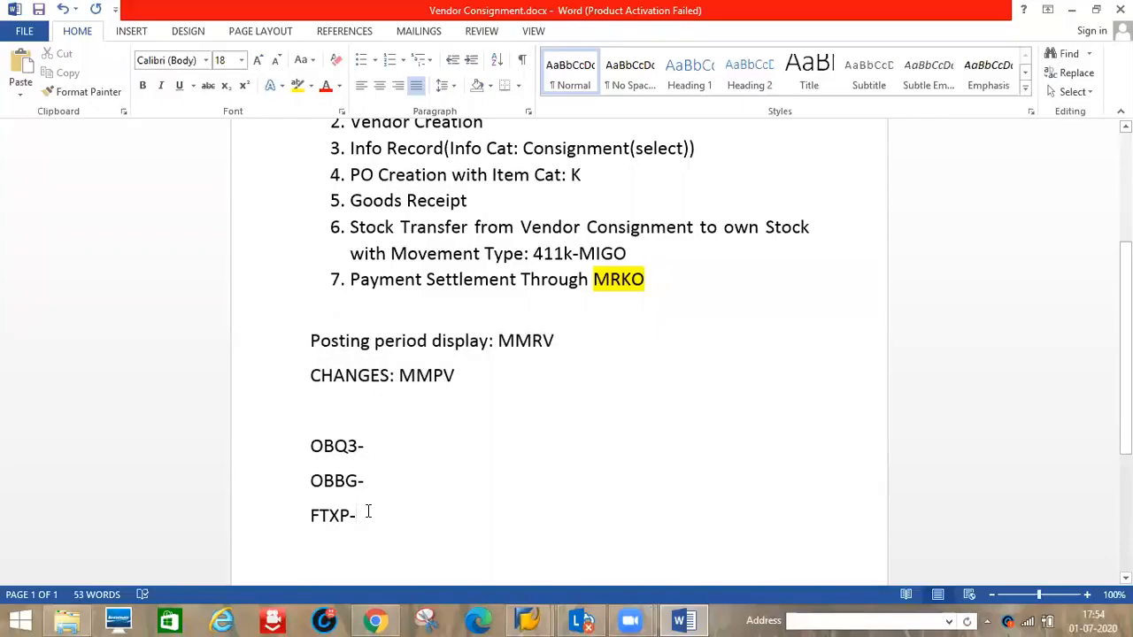
pyautogui.hotkey('alt', 'Tab')
# - Confirm the country and start tax code A1 with the description "d123 tax code"
pyautogui.press('Return')
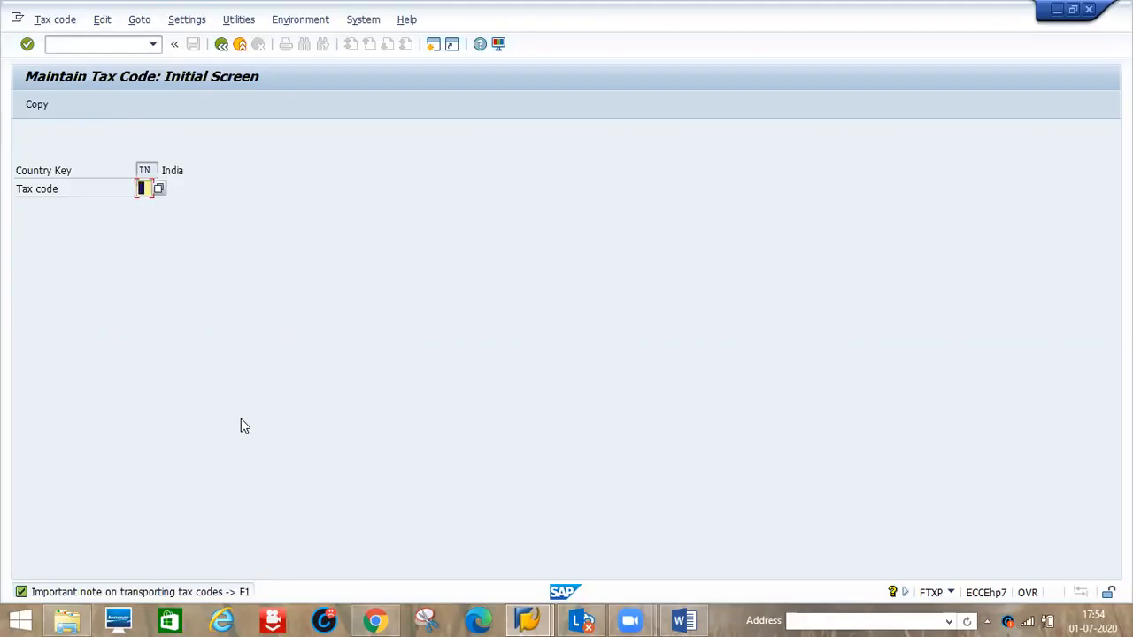
pyautogui.write('a1')
pyautogui.press('Return')
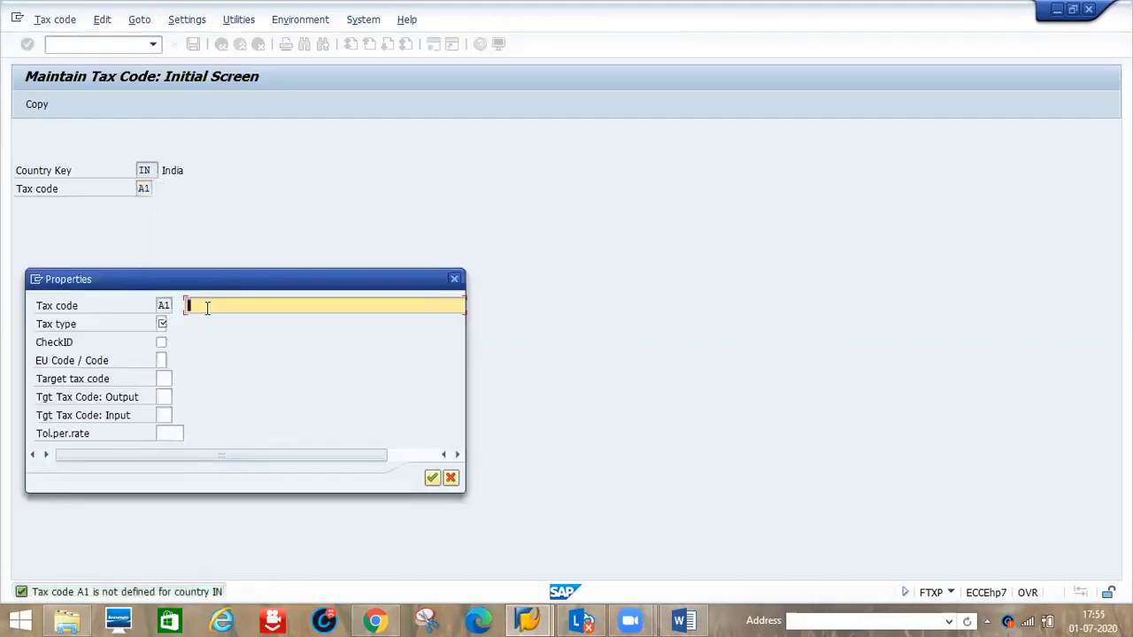
pyautogui.write('d')
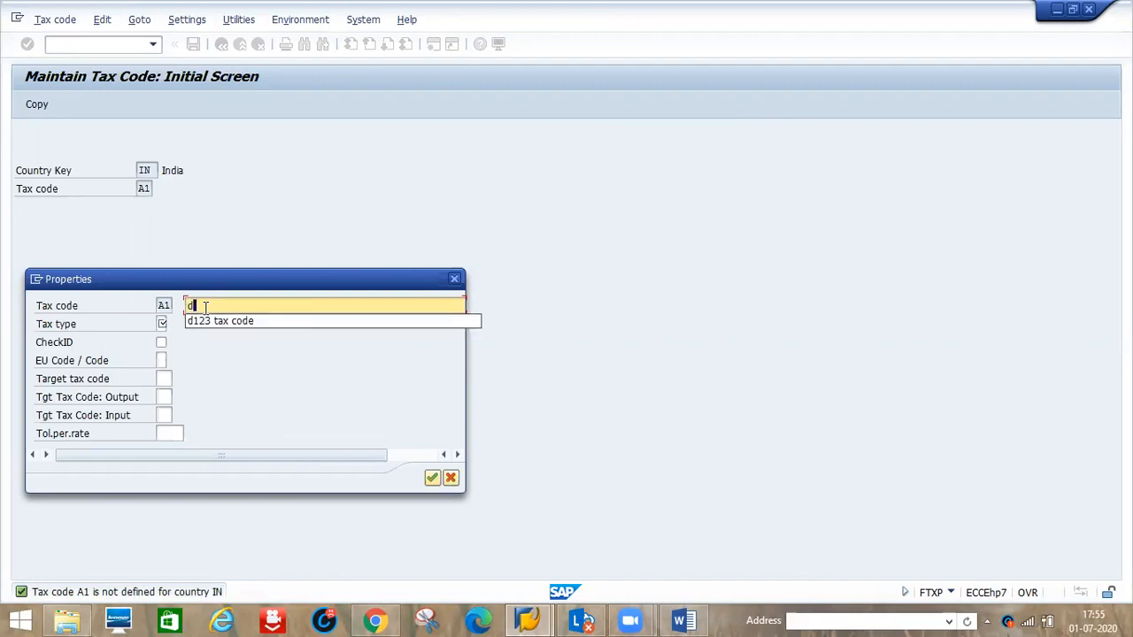
pyautogui.click(213, 321)
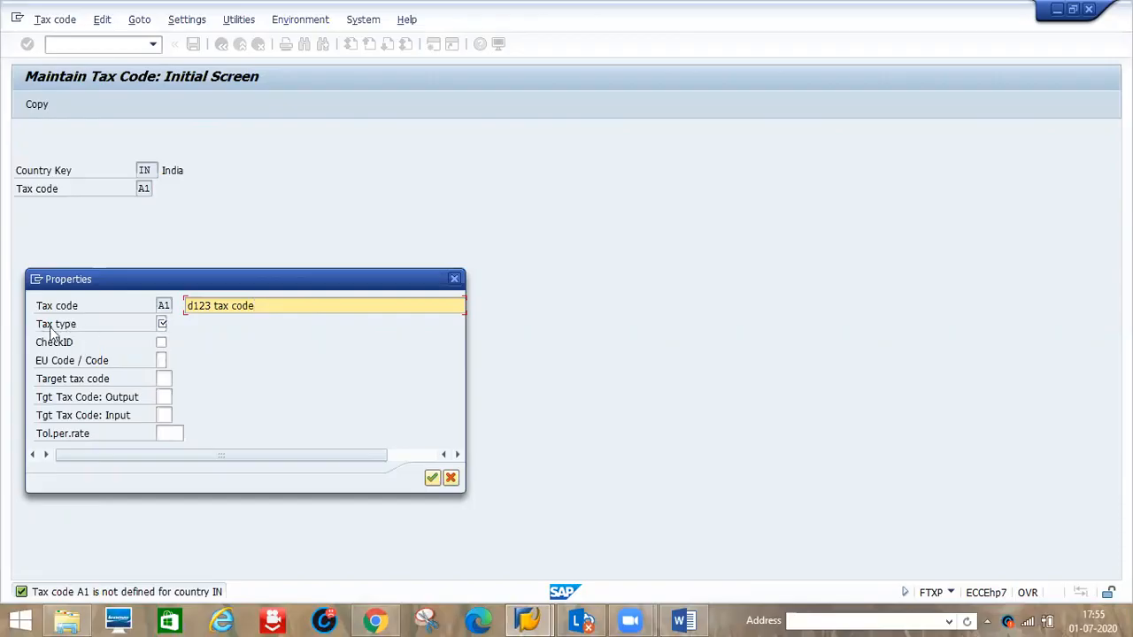
# - Set the tax type of A1 to V Input tax and confirm its properties
pyautogui.click(164, 326)
pyautogui.click(175, 325)
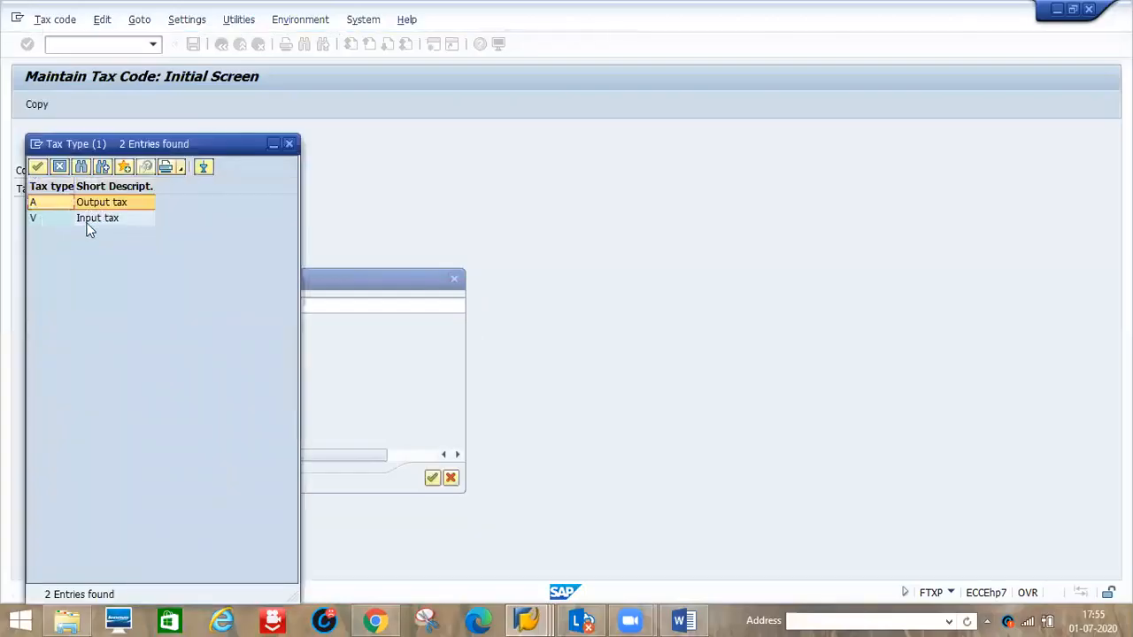
pyautogui.doubleClick(91, 222)
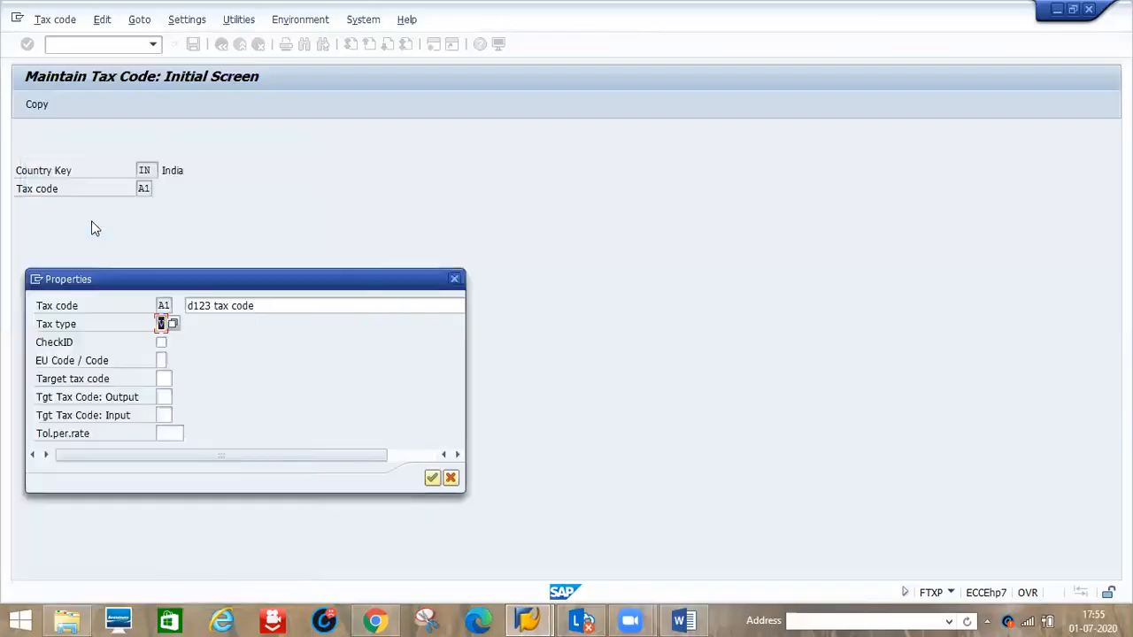
pyautogui.press('Return')
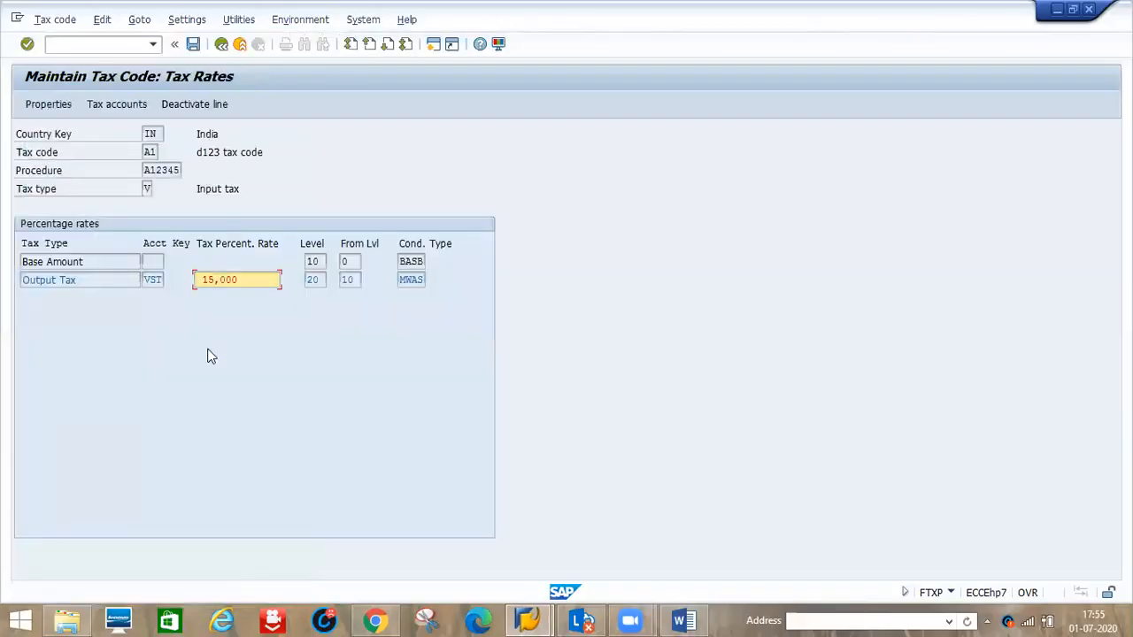
# - Set the tax percentage rate of the Output Tax line to 18 and save the tax code
pyautogui.click(245, 279)
pyautogui.press('BackSpace')
pyautogui.press('BackSpace')
pyautogui.press('BackSpace')
pyautogui.press('BackSpace')
pyautogui.press('BackSpace')
pyautogui.press('BackSpace')
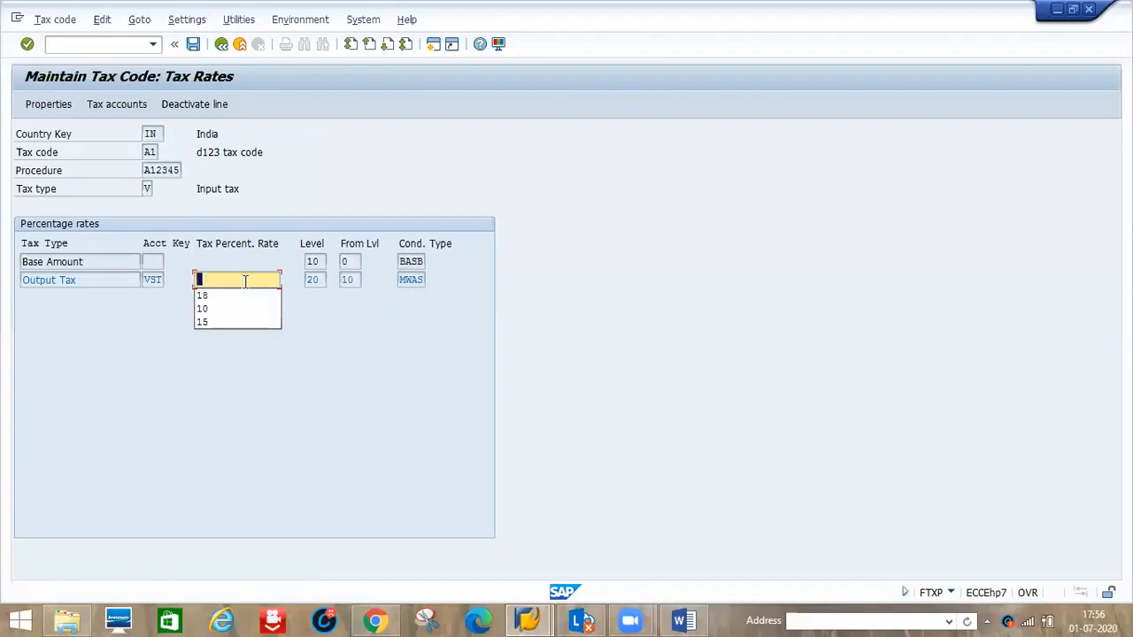
pyautogui.write('18')
pyautogui.press('Return')
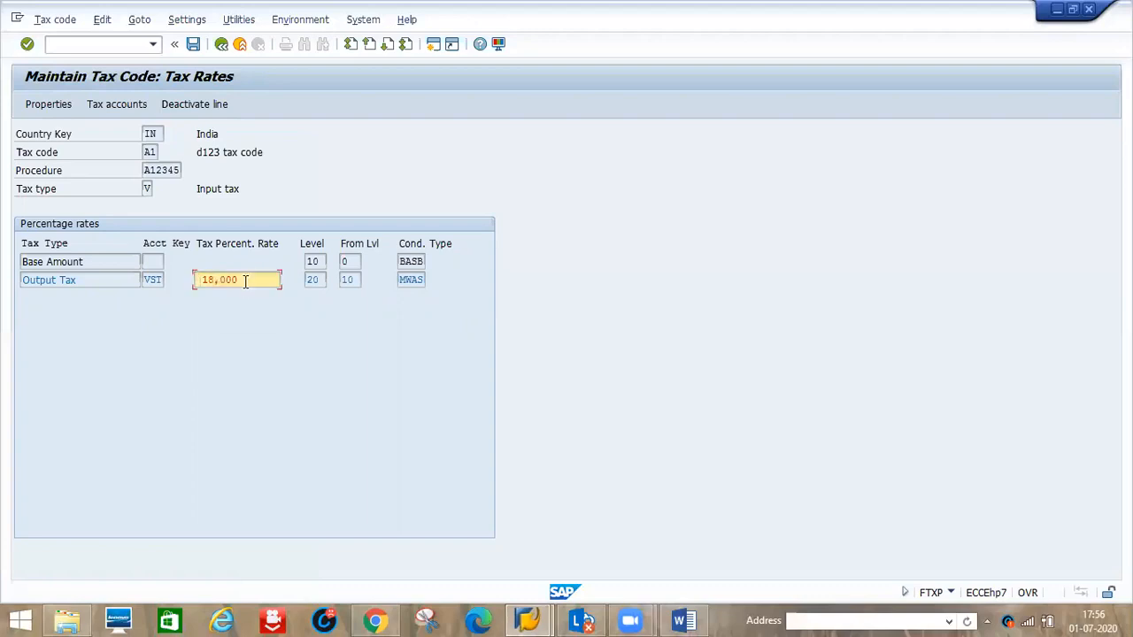
pyautogui.click(193, 44)
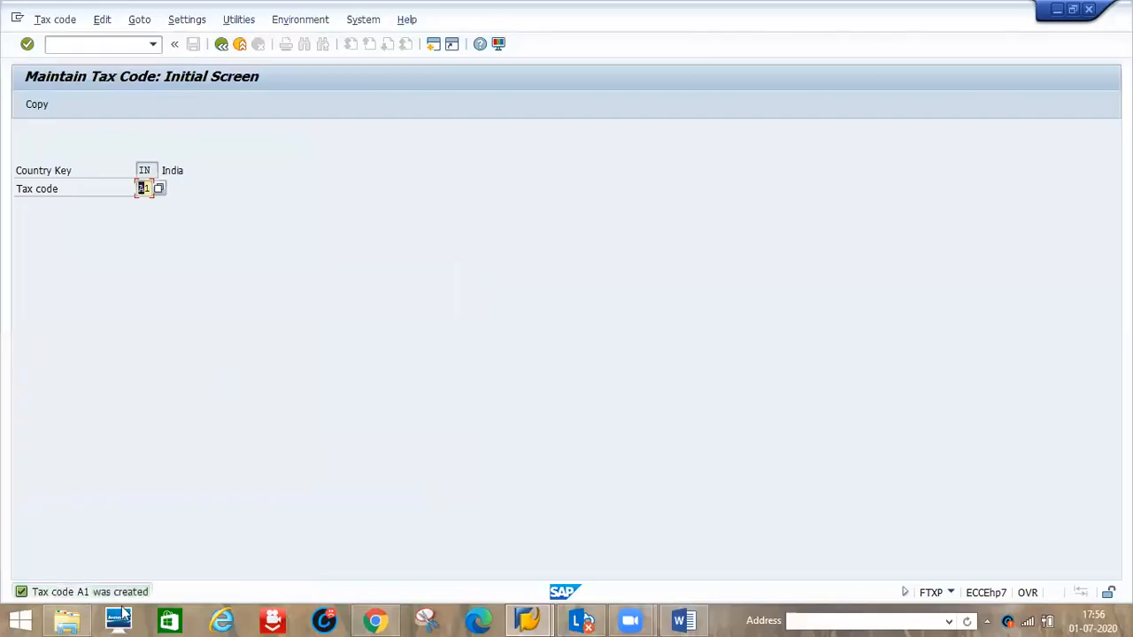
# - Start a purchase order with transaction ME21N and enter the vendor number of the LG Blr vendor
pyautogui.moveTo(534, 620)
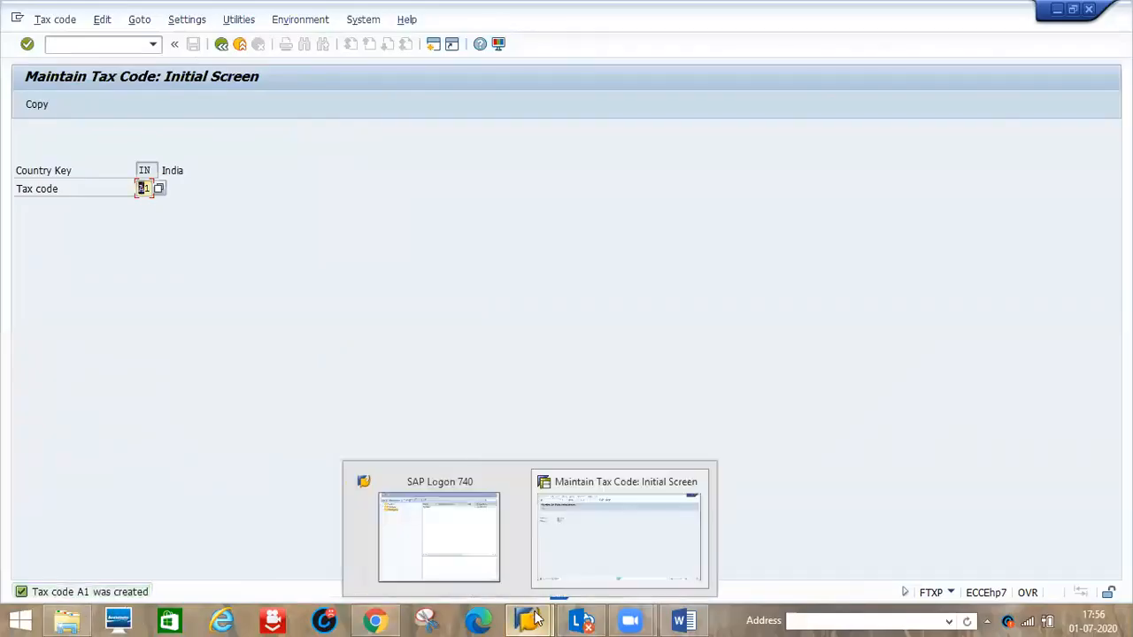
pyautogui.click(87, 46)
pyautogui.write('/n')
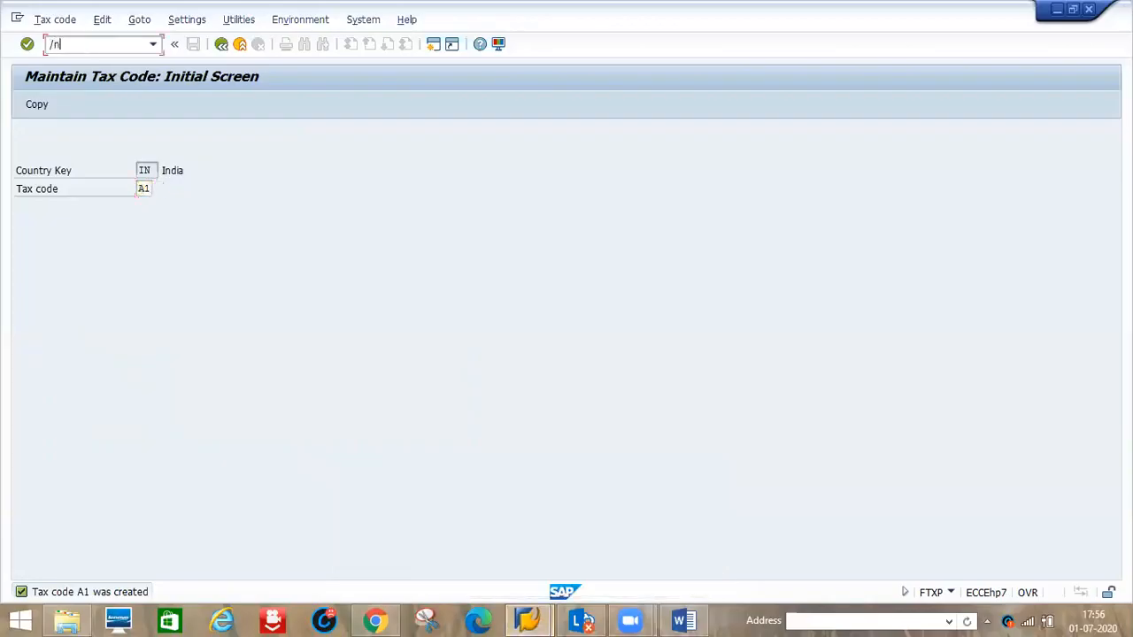
pyautogui.write('me21n')
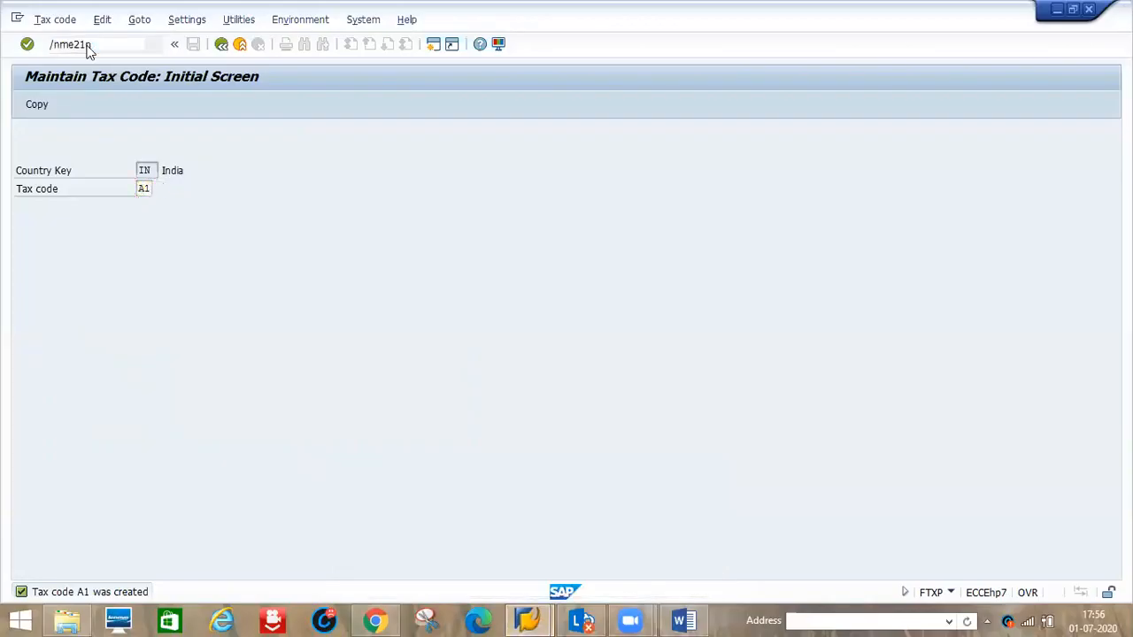
pyautogui.press('Return')
pyautogui.click(332, 132)
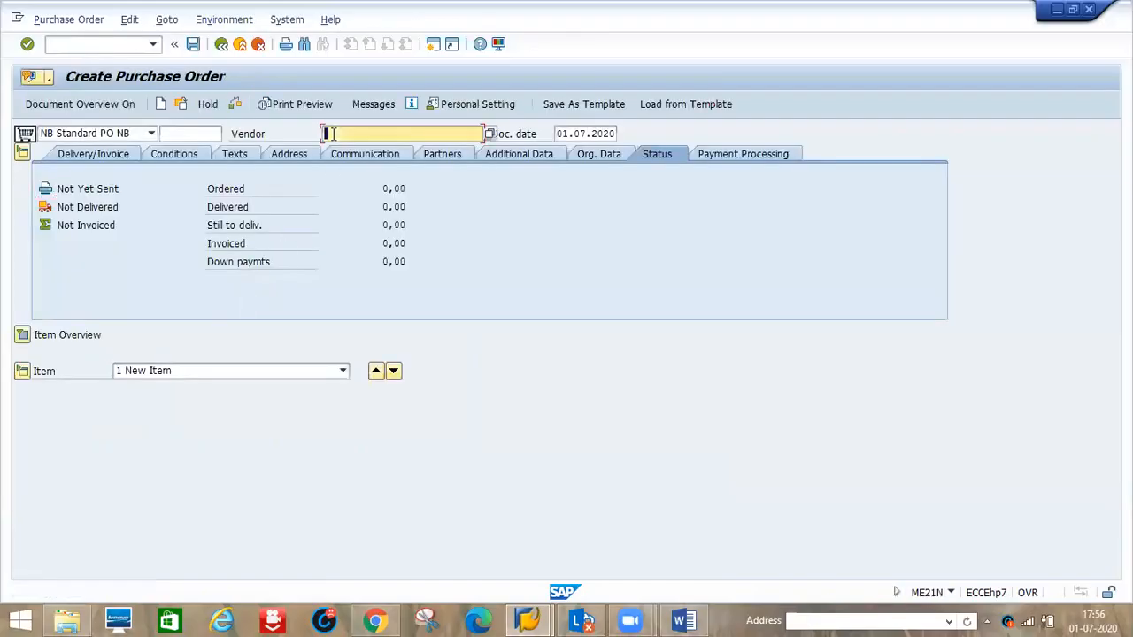
pyautogui.write('6506')
pyautogui.press('Return')
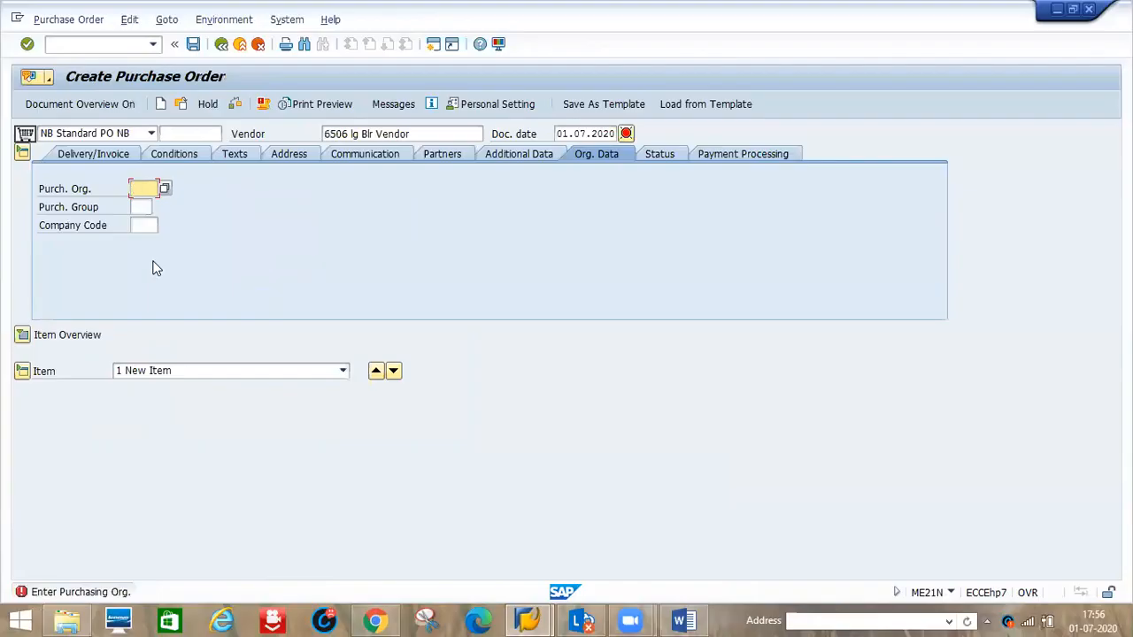
# - Enter purchasing organization D123, purchasing group 001 and company code D23 in the organizational data
pyautogui.write('d123')
pyautogui.press('Tab')
pyautogui.write('001')
pyautogui.press('Tab')
pyautogui.write('d2')
pyautogui.write('3')
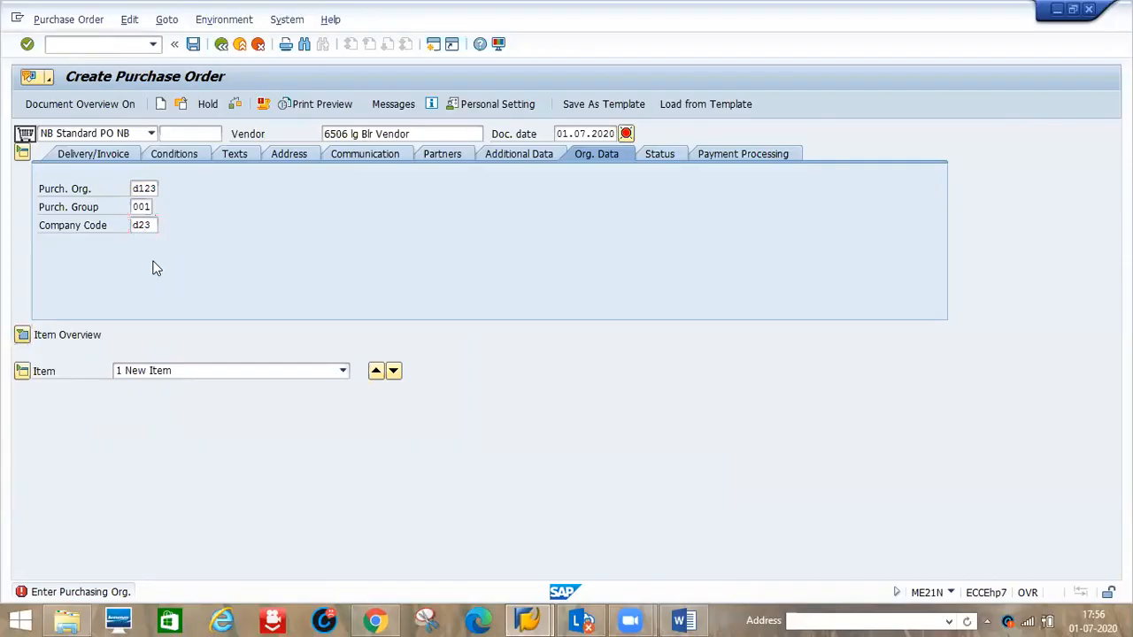
pyautogui.press('Return')
# - Enter dell as the material of the first order item and correct the company code to D123
pyautogui.click(159, 353)
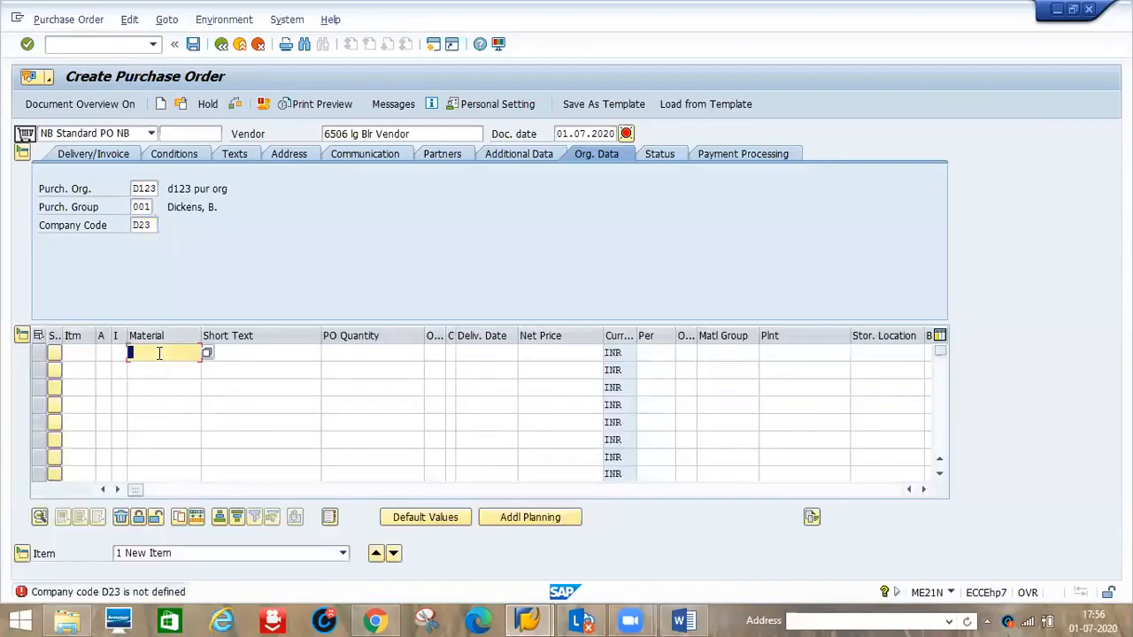
pyautogui.write('dell')
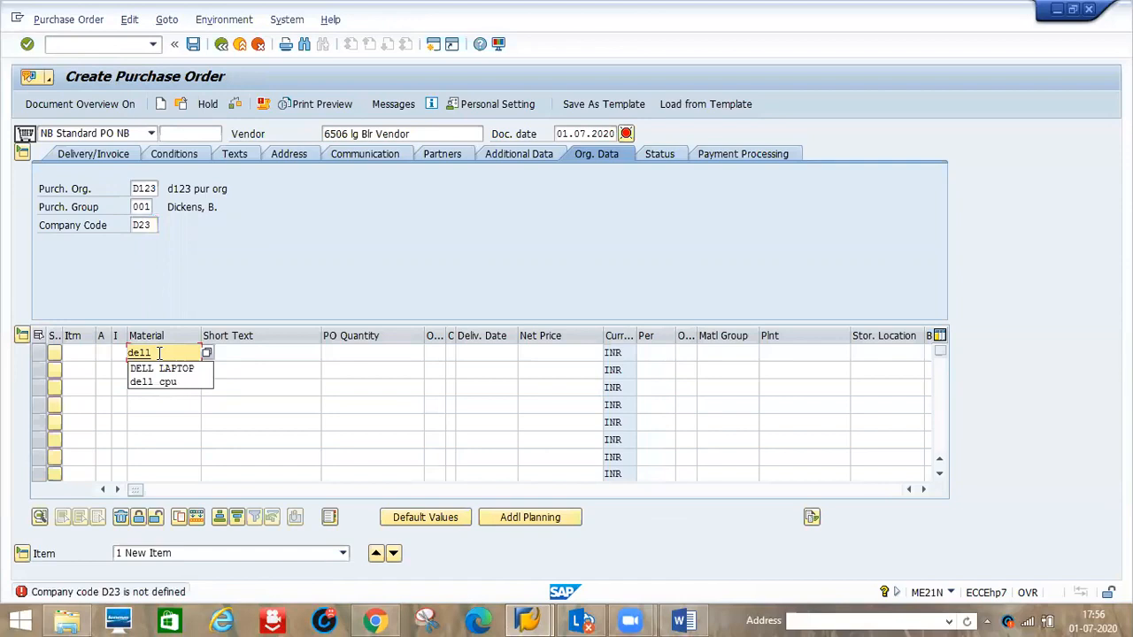
pyautogui.click(140, 225)
pyautogui.write('1')
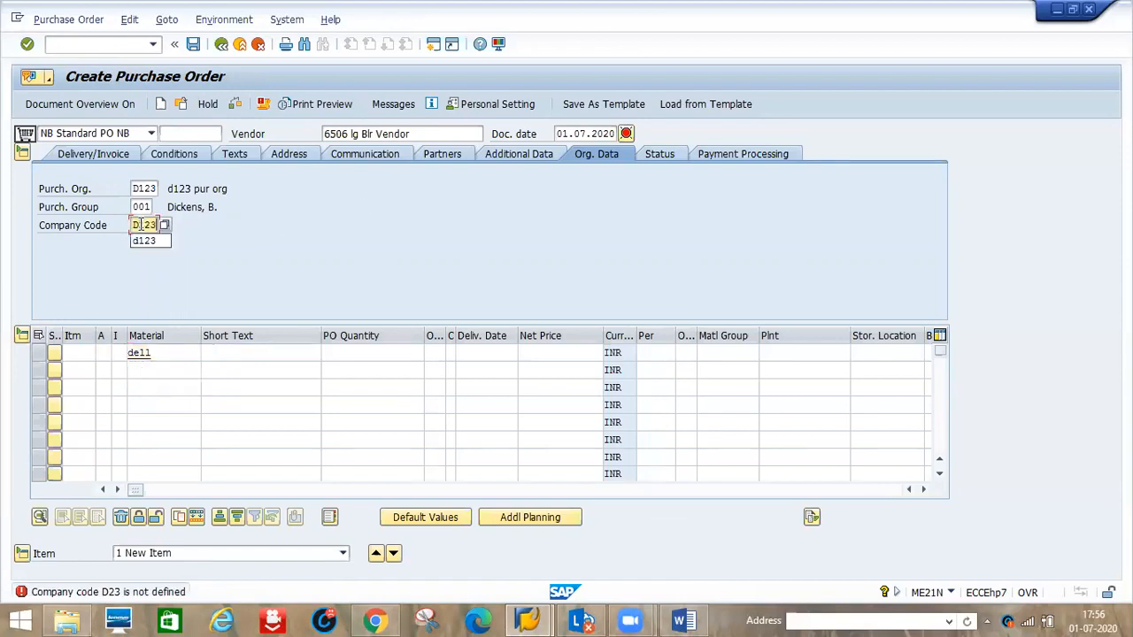
pyautogui.press('Return')
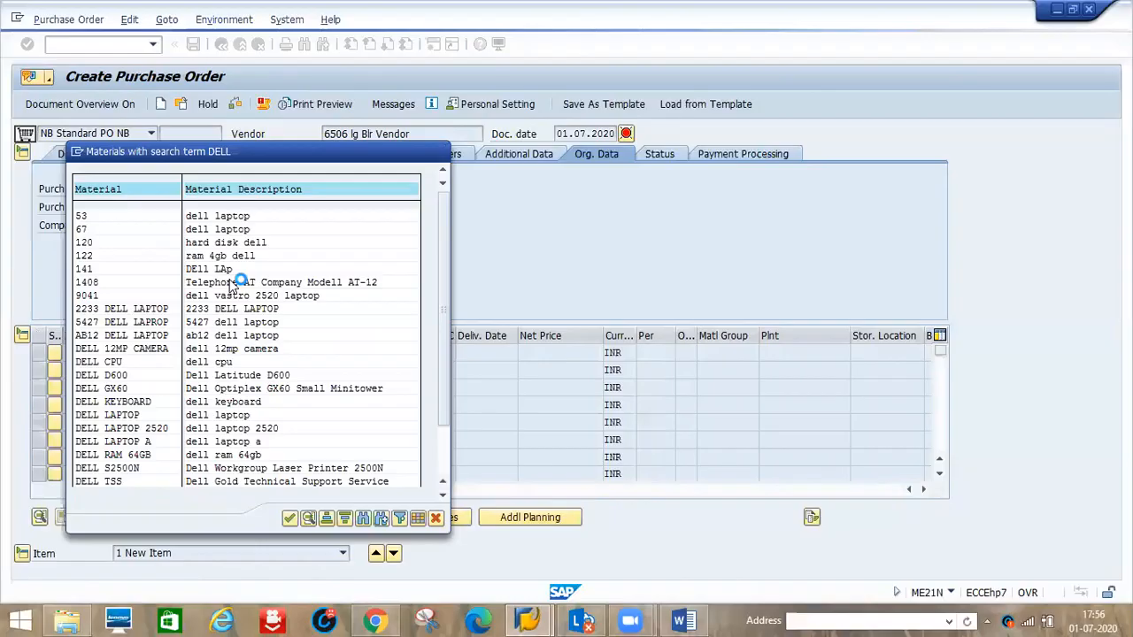
# - Correct the material of the first order item to DELL CPU and set its order quantity to 5
pyautogui.click(162, 357)
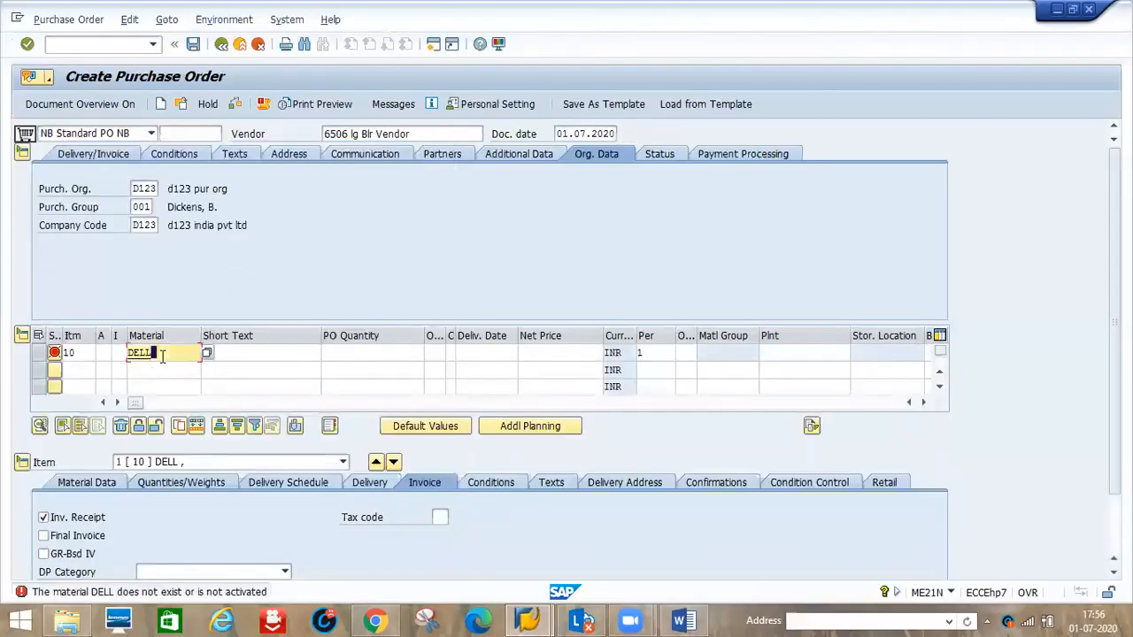
pyautogui.write('cpu')
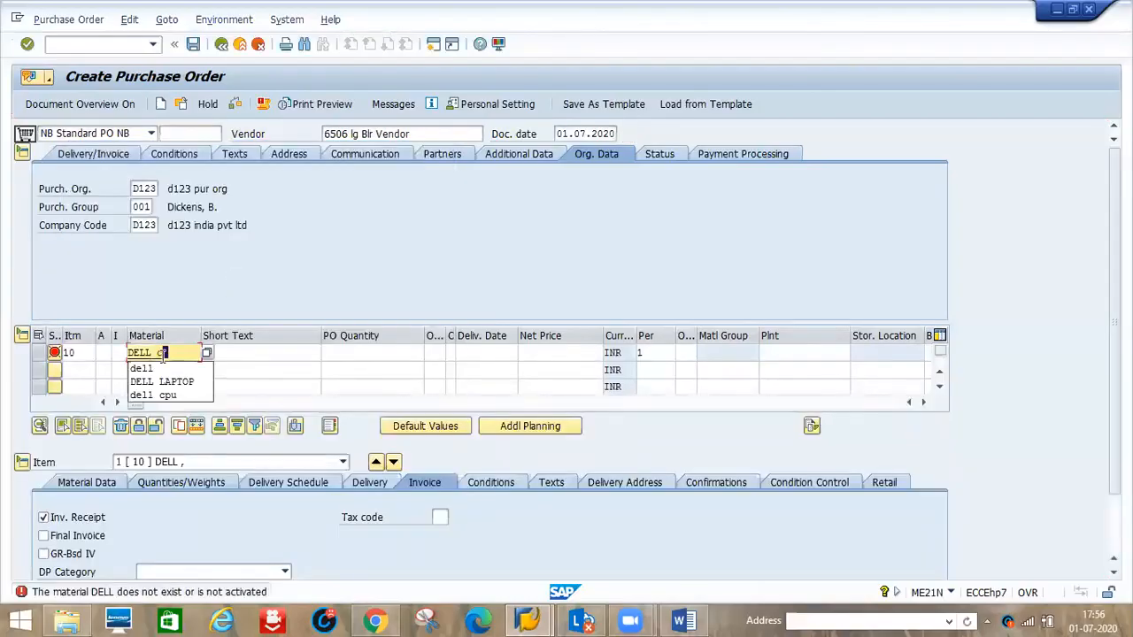
pyautogui.press('Tab')
pyautogui.press('Tab')
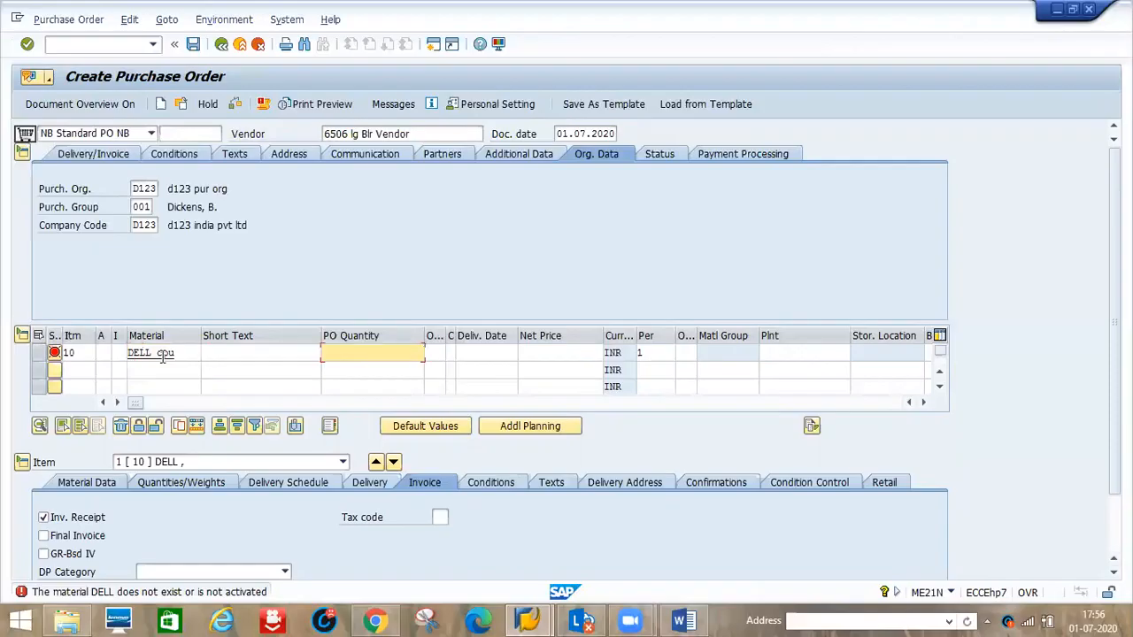
pyautogui.write('5')
pyautogui.press('Tab')
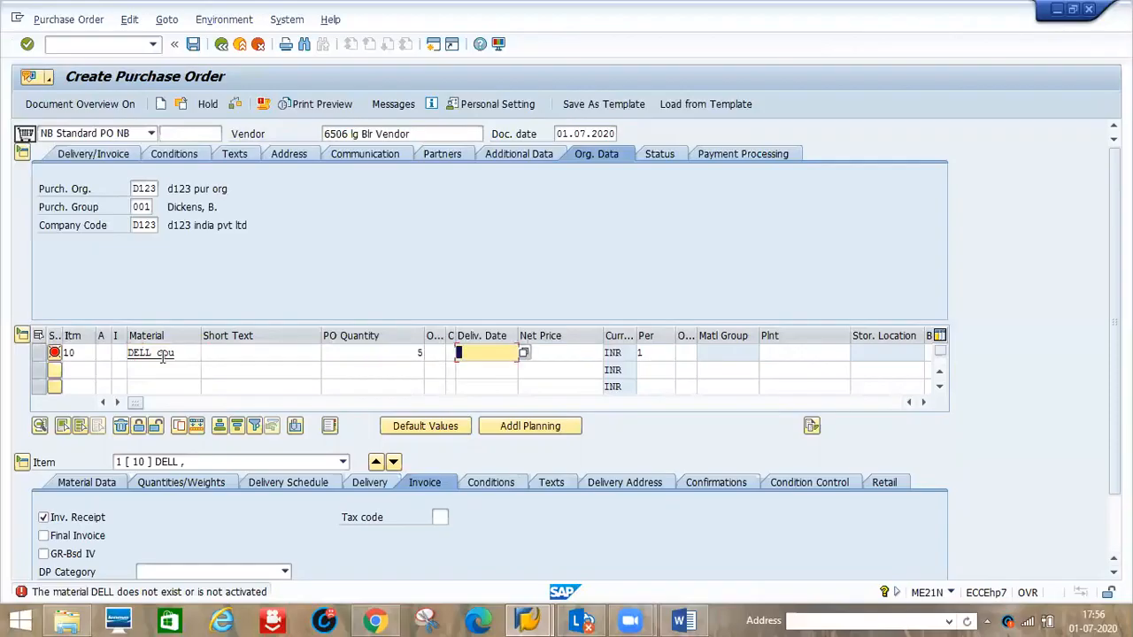
# - Enter delivery date 15.07.2020, net price 10000 and plant D1P1 for the DELL CPU item
pyautogui.write('15072020')
pyautogui.press('Tab')
pyautogui.write('10000')
pyautogui.press('Tab')
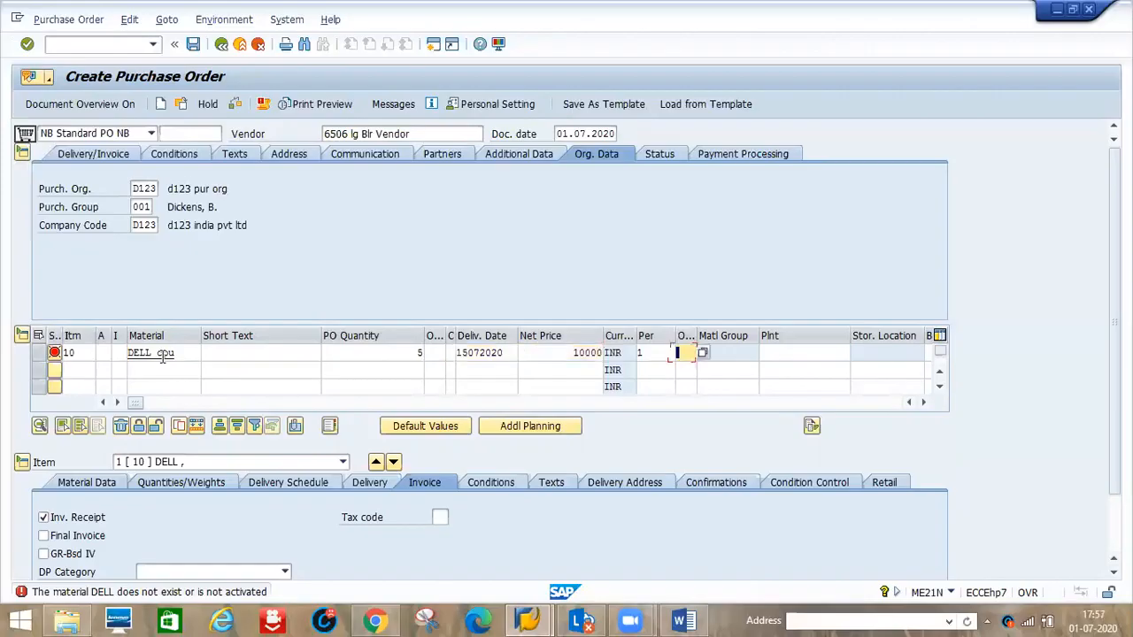
pyautogui.press('Tab')
pyautogui.press('Tab')
pyautogui.write('d1p')
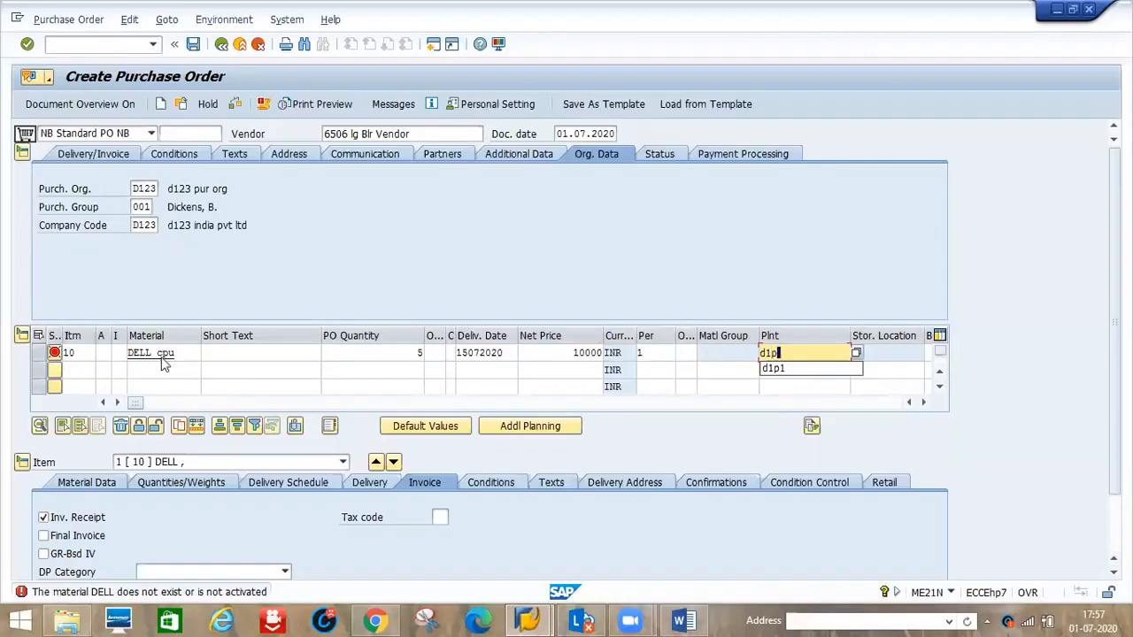
pyautogui.write('1')
pyautogui.press('Return')
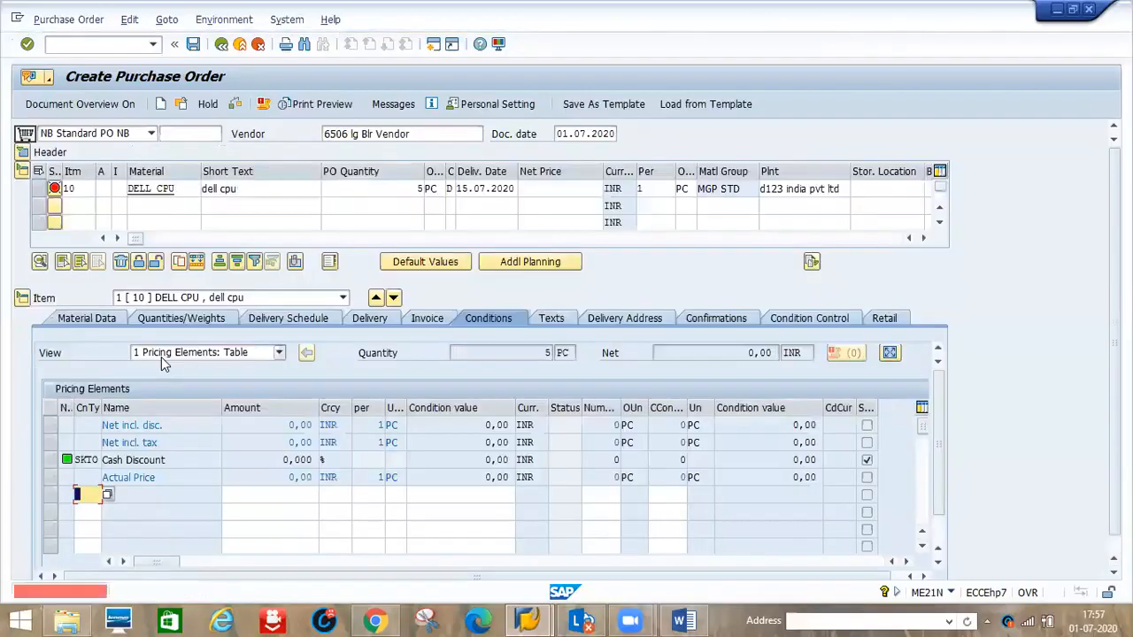
# - Add condition type PB00 with an amount of 10000 to the item's pricing and save the purchase order
pyautogui.write('pb')
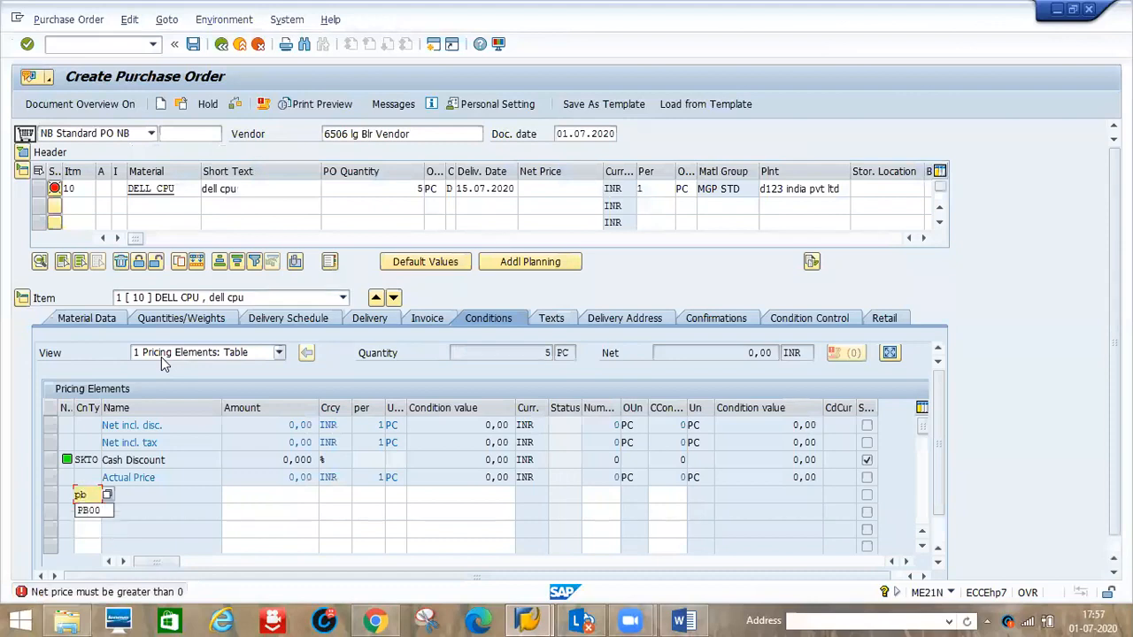
pyautogui.write('00')
pyautogui.press('Tab')
pyautogui.write('10000')
pyautogui.press('Return')
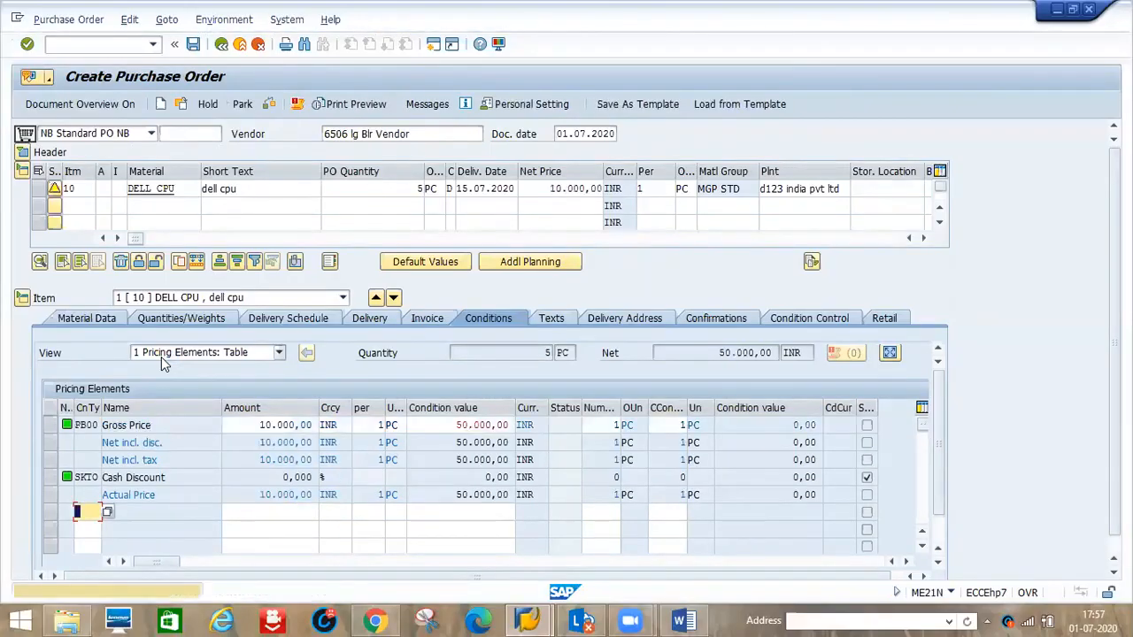
pyautogui.click(193, 45)
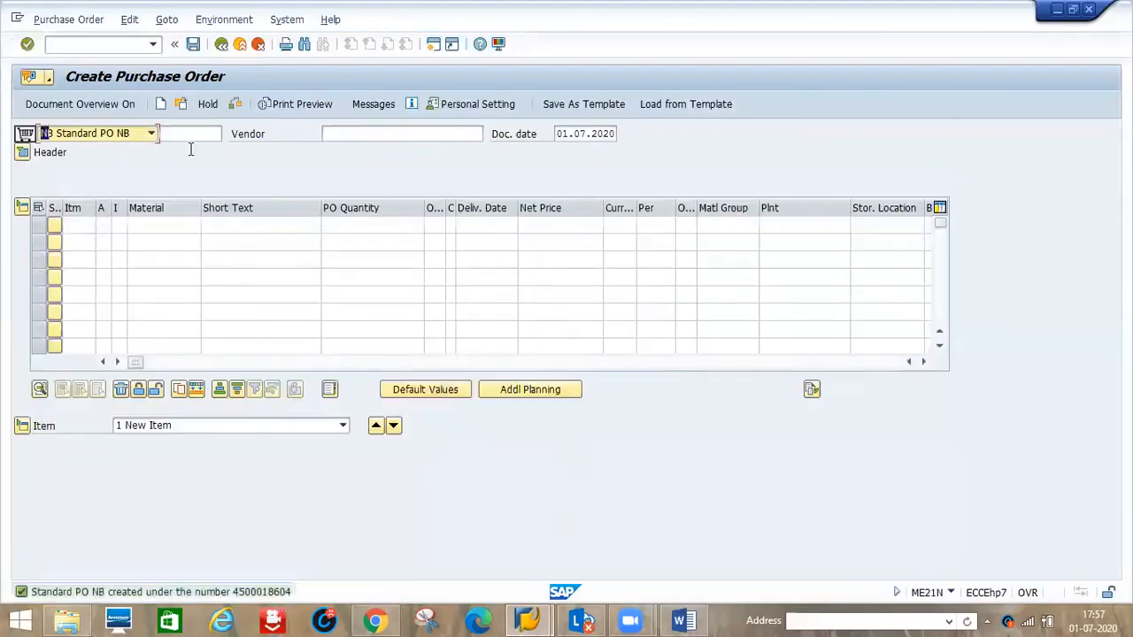
# - Start transaction MIGO and set it to Goods Receipt for a purchase order
pyautogui.click(88, 48)
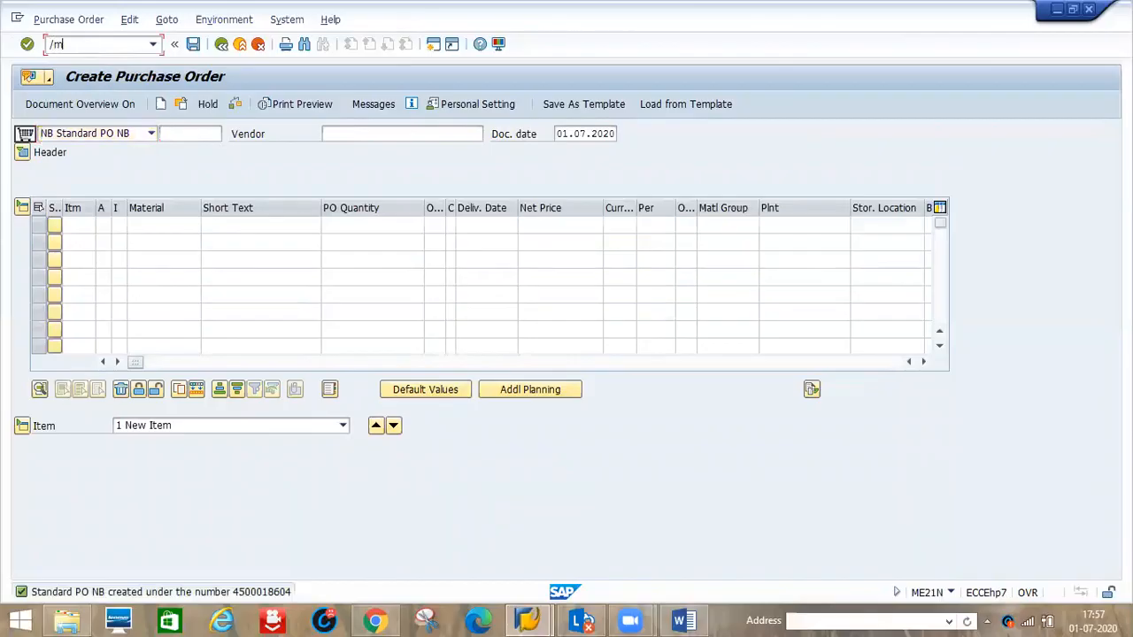
pyautogui.write('/nmigo')
pyautogui.press('Return')
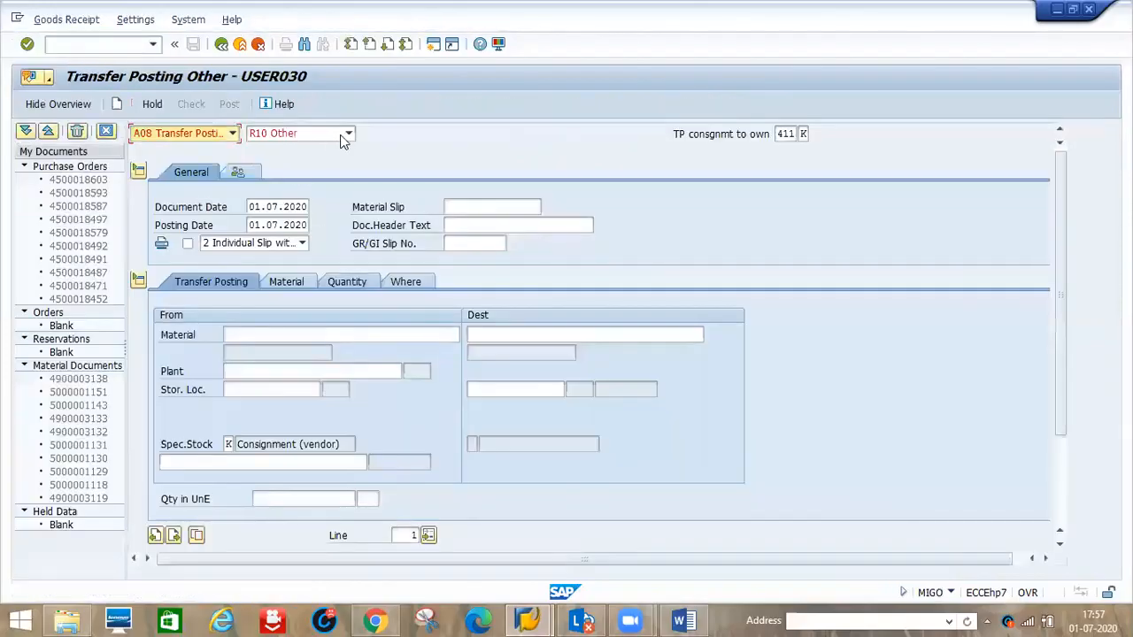
pyautogui.click(348, 135)
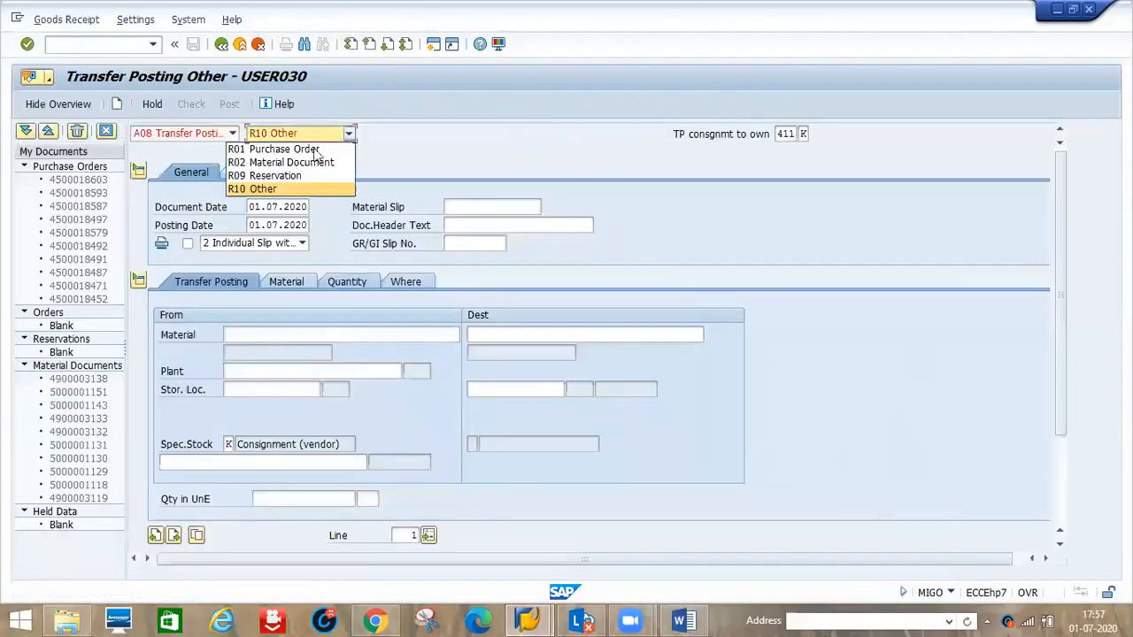
pyautogui.click(232, 134)
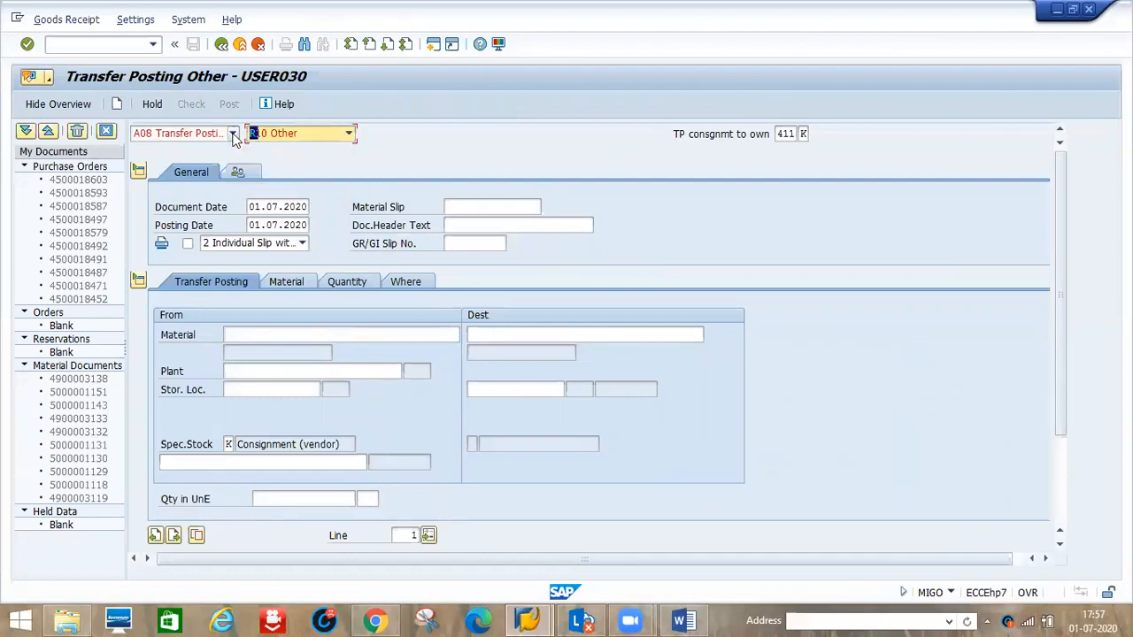
pyautogui.click(232, 134)
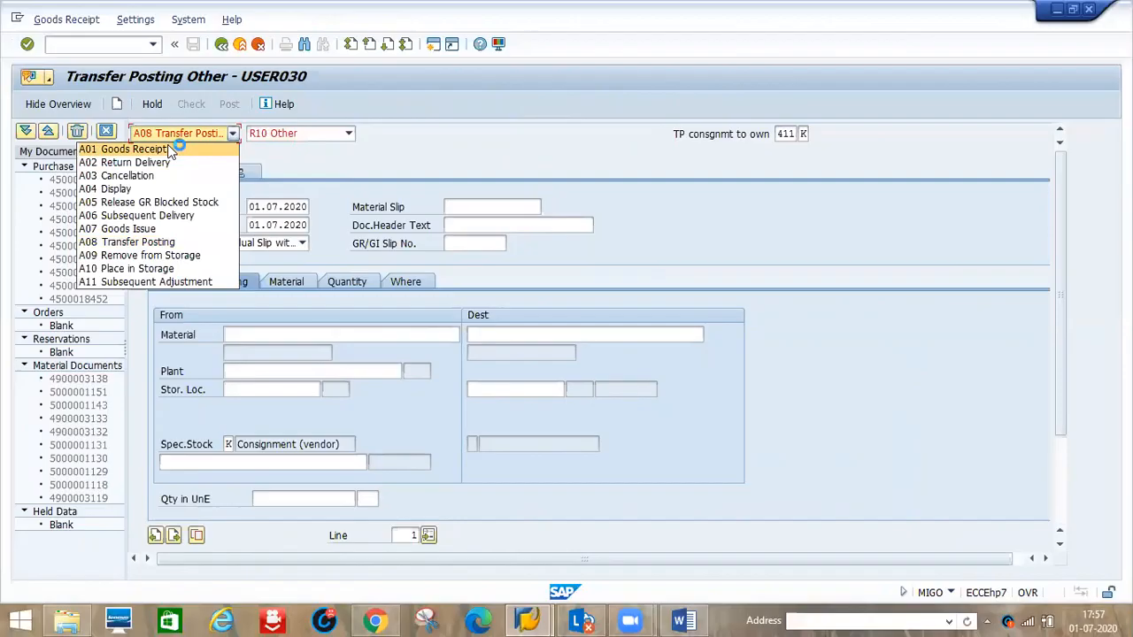
pyautogui.click(171, 151)
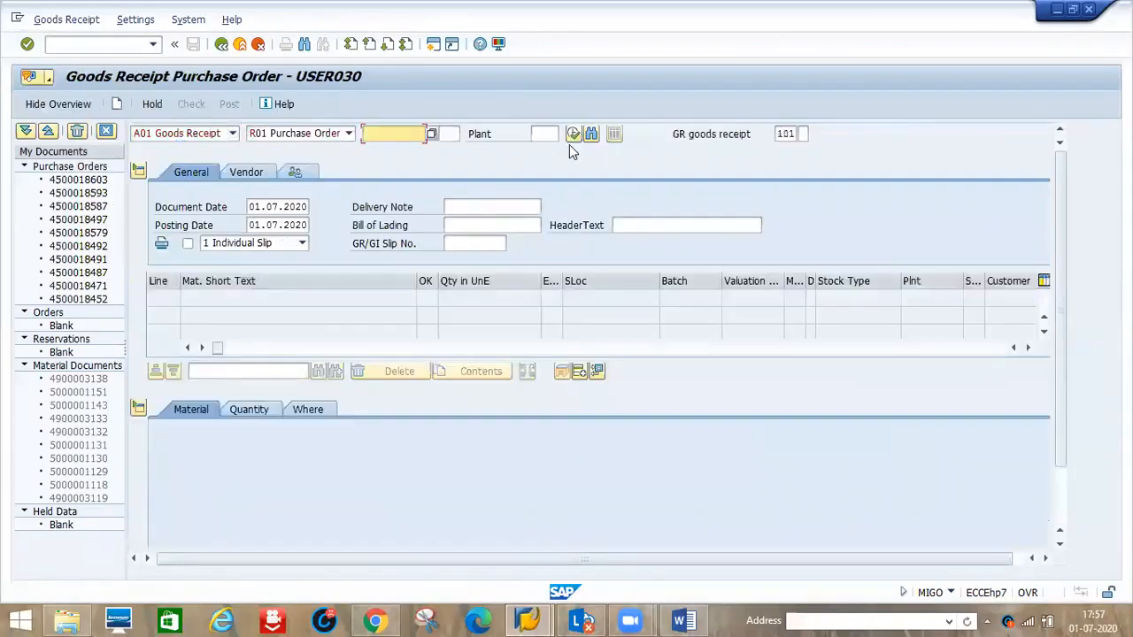
# - Load the newly saved purchase order into the goods receipt by its number
pyautogui.press('Down')
pyautogui.press('Down')
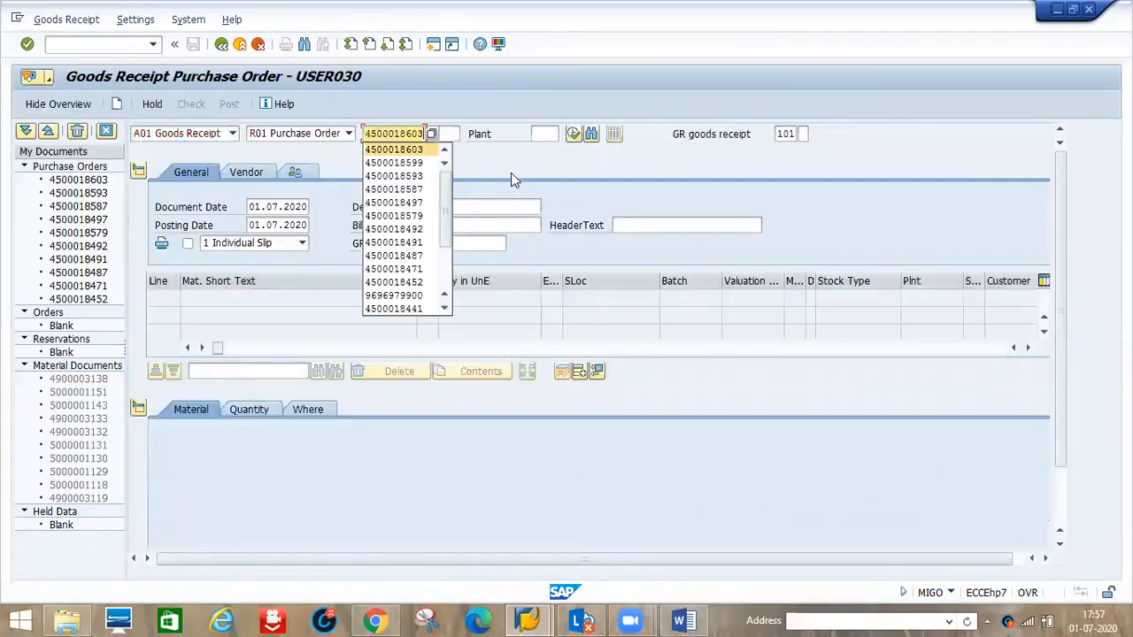
pyautogui.press('Return')
pyautogui.press('BackSpace')
pyautogui.write('4')
pyautogui.press('Return')
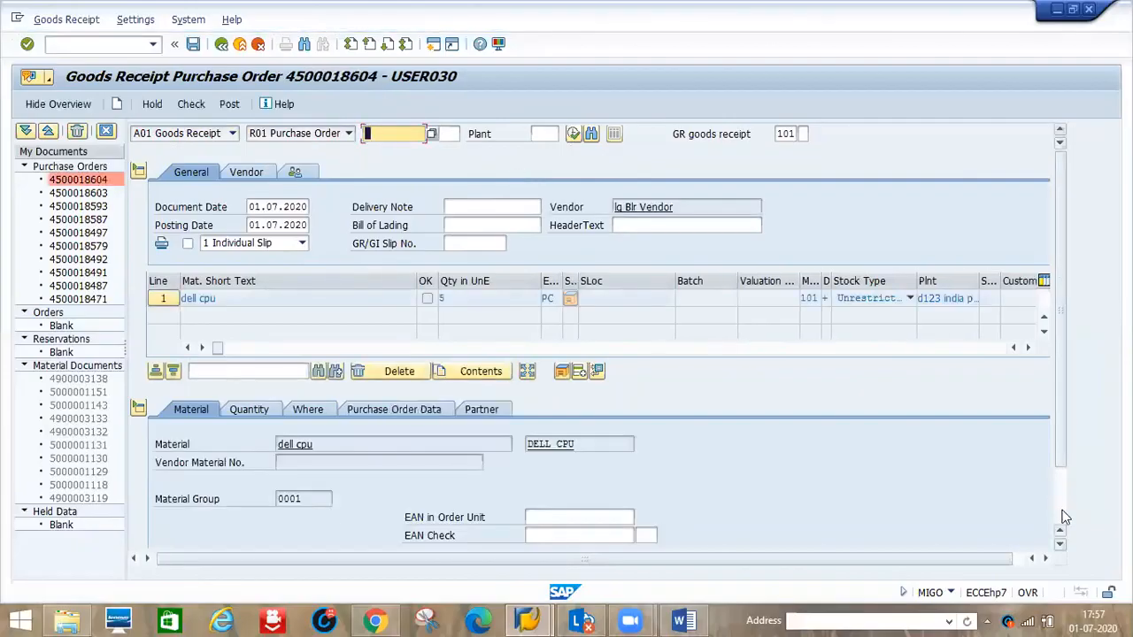
# - Mark the dell cpu item as OK and try to post the goods receipt
pyautogui.scroll(-2, 1070, 510)
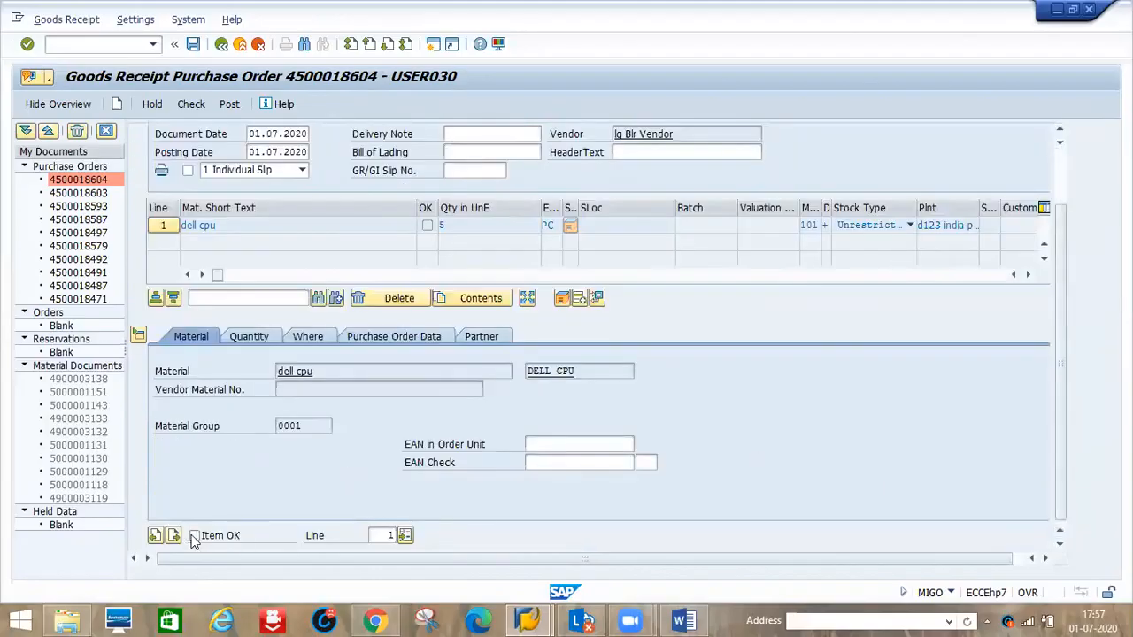
pyautogui.click(230, 104)
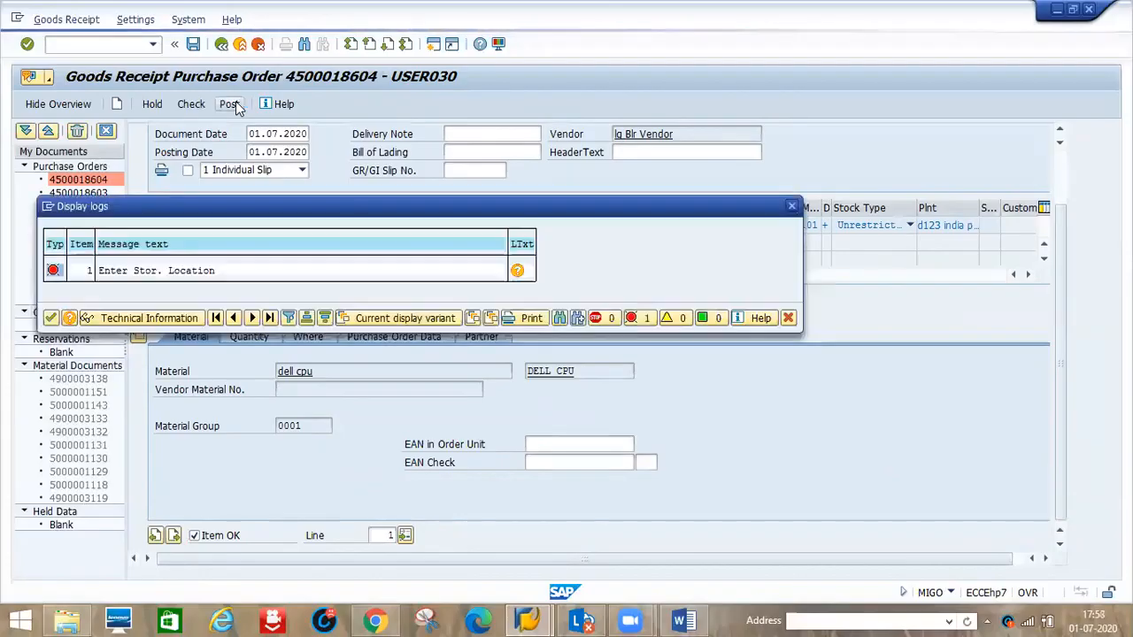
pyautogui.click(792, 205)
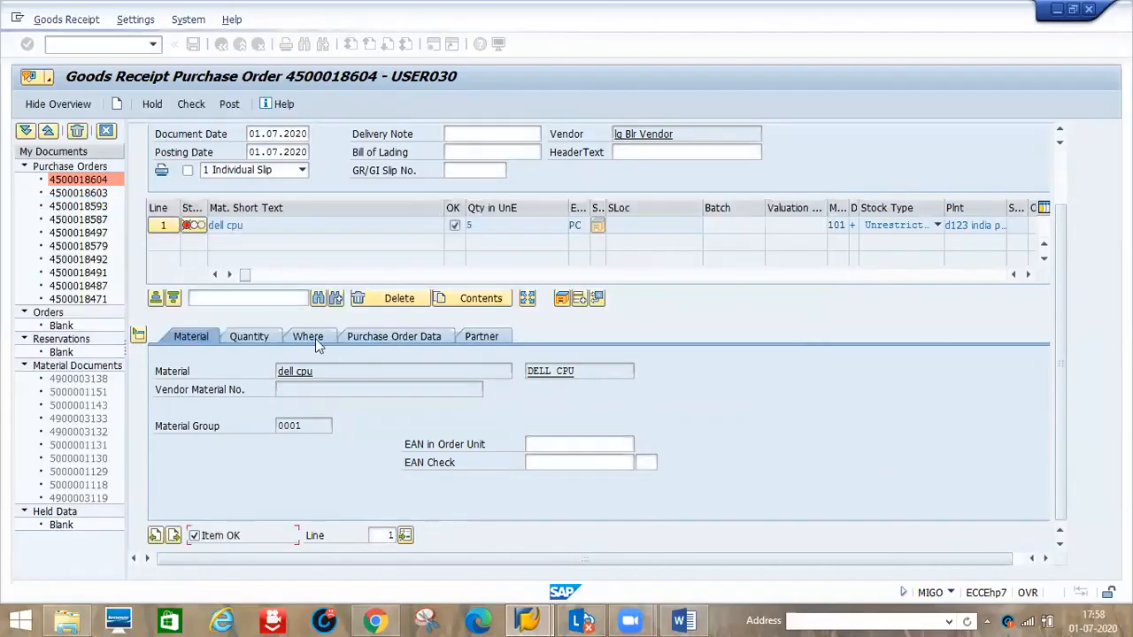
# - Set the storage location of the dell cpu item to D1S1 and post the goods receipt
pyautogui.click(310, 338)
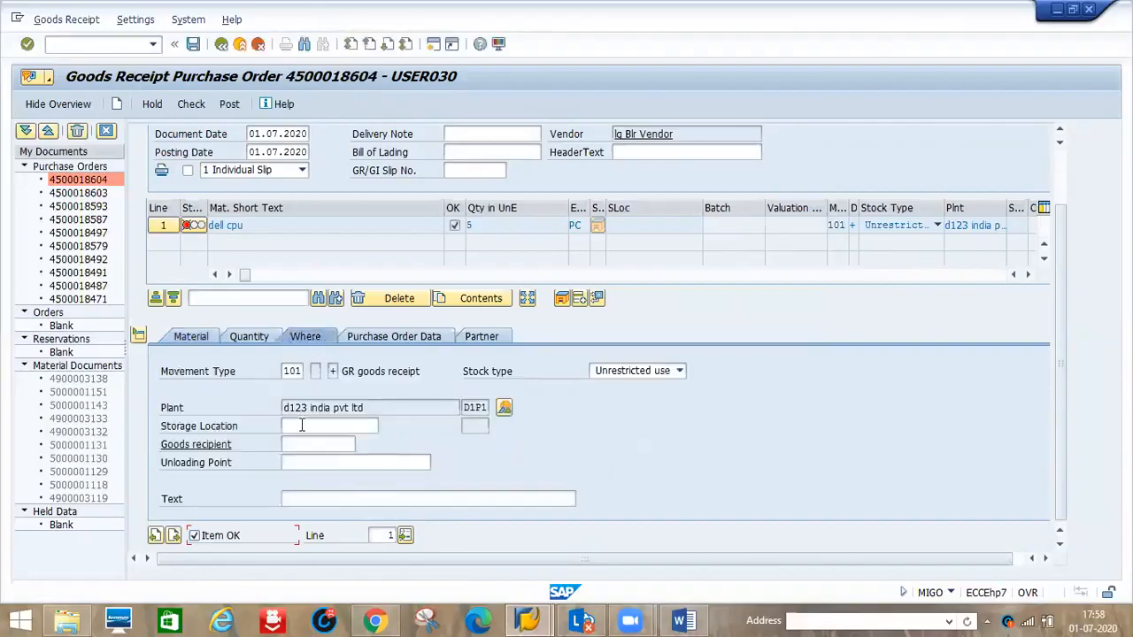
pyautogui.click(302, 427)
pyautogui.write('d1s')
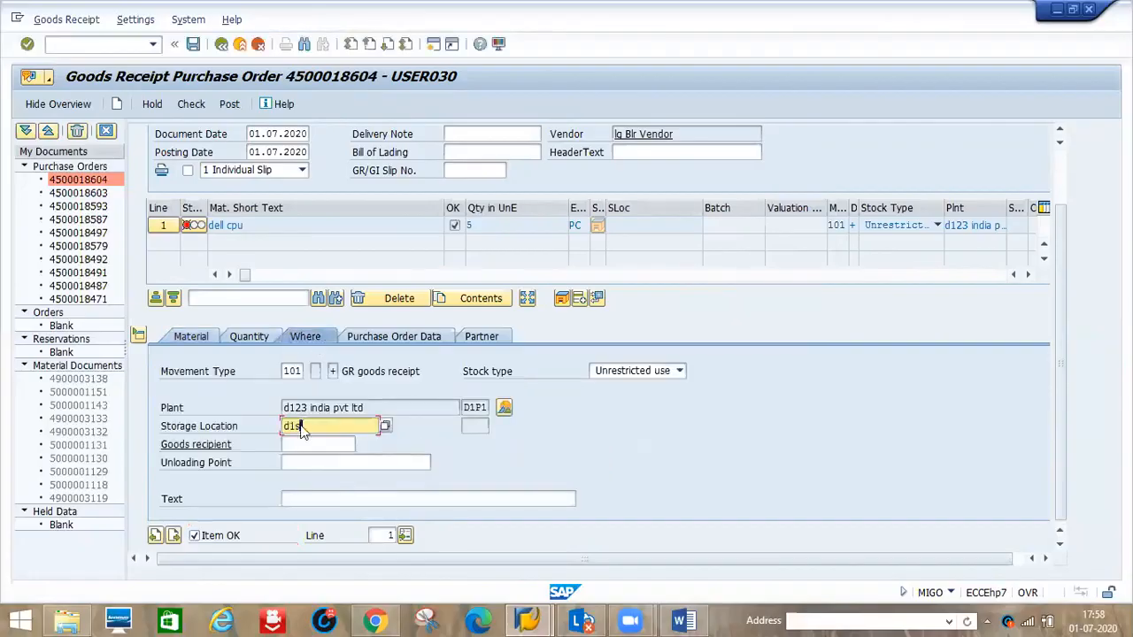
pyautogui.write('1')
pyautogui.press('Return')
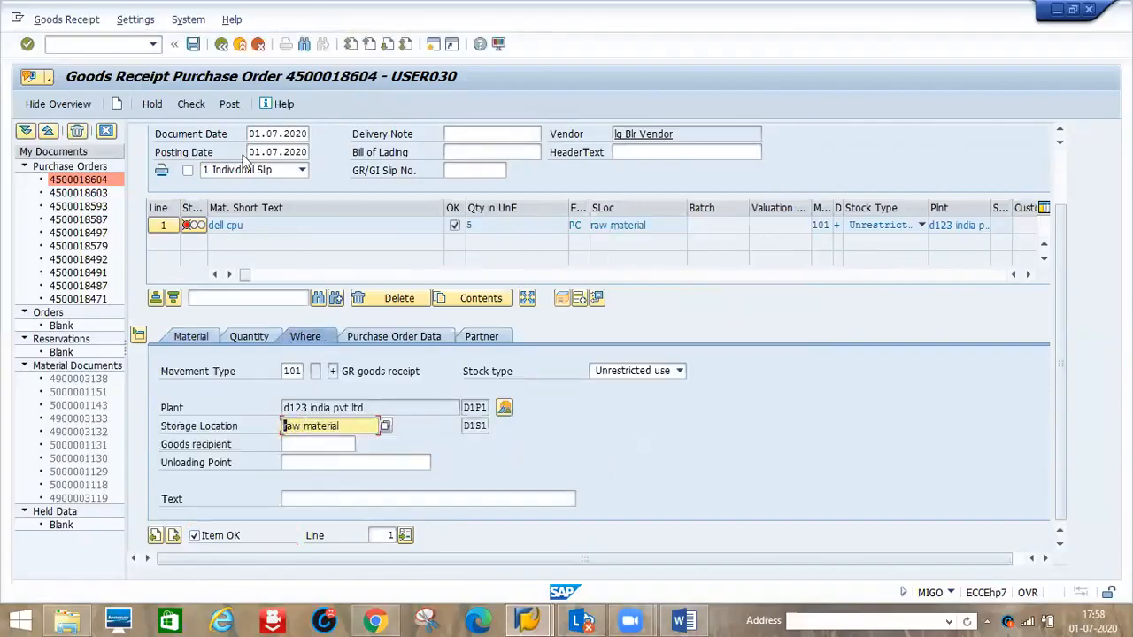
pyautogui.click(232, 105)
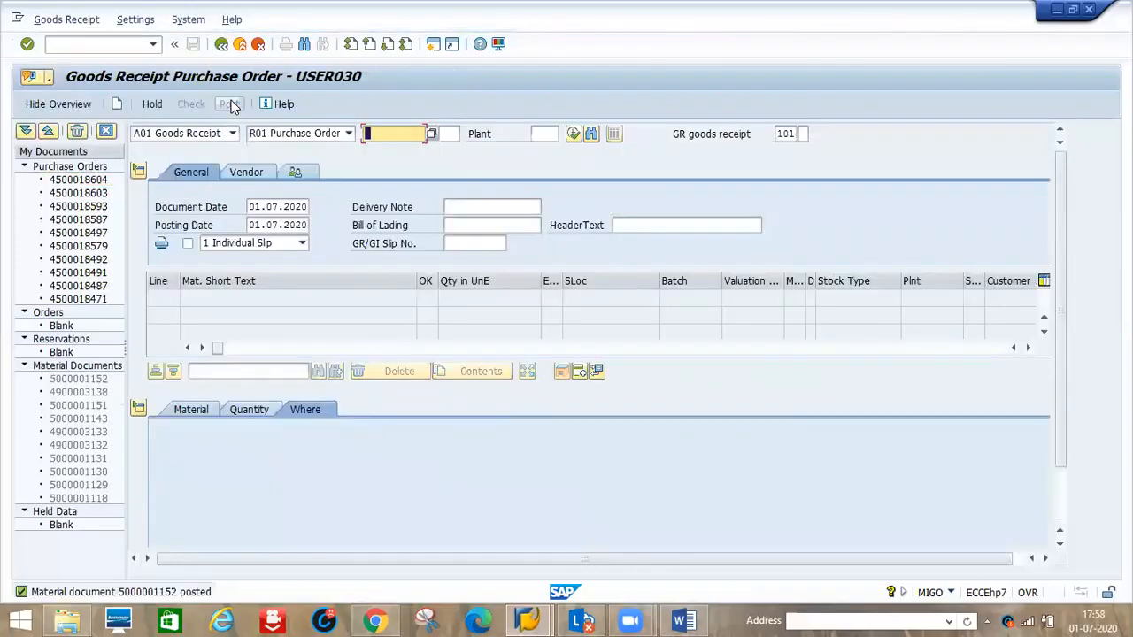
pyautogui.click(85, 44)
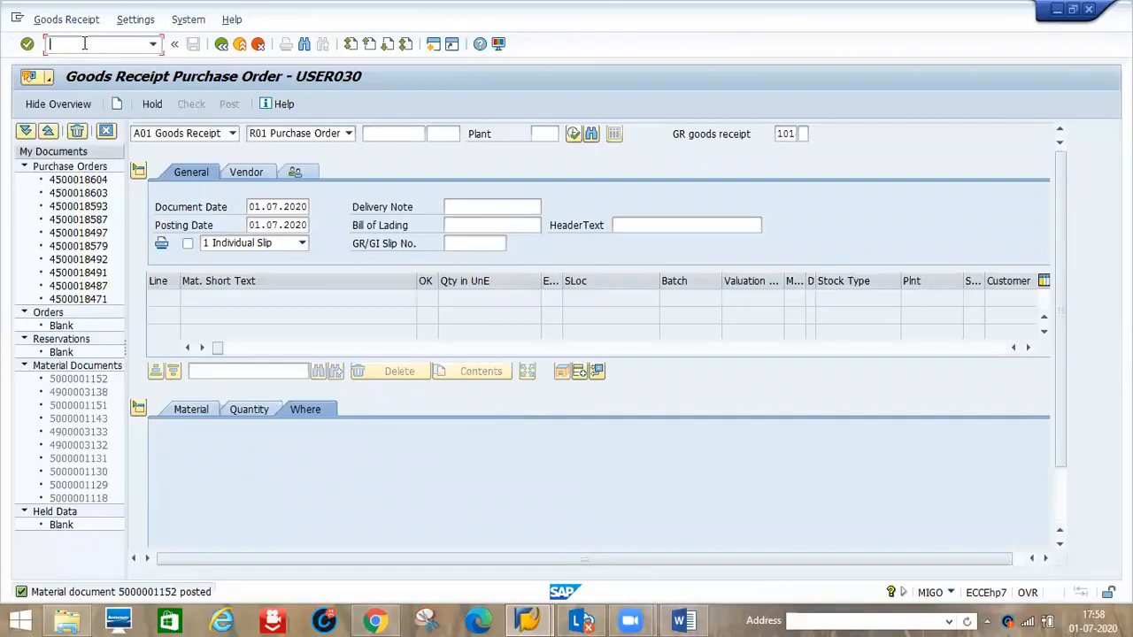
pyautogui.write('/nmigo')
pyautogui.press('Return')
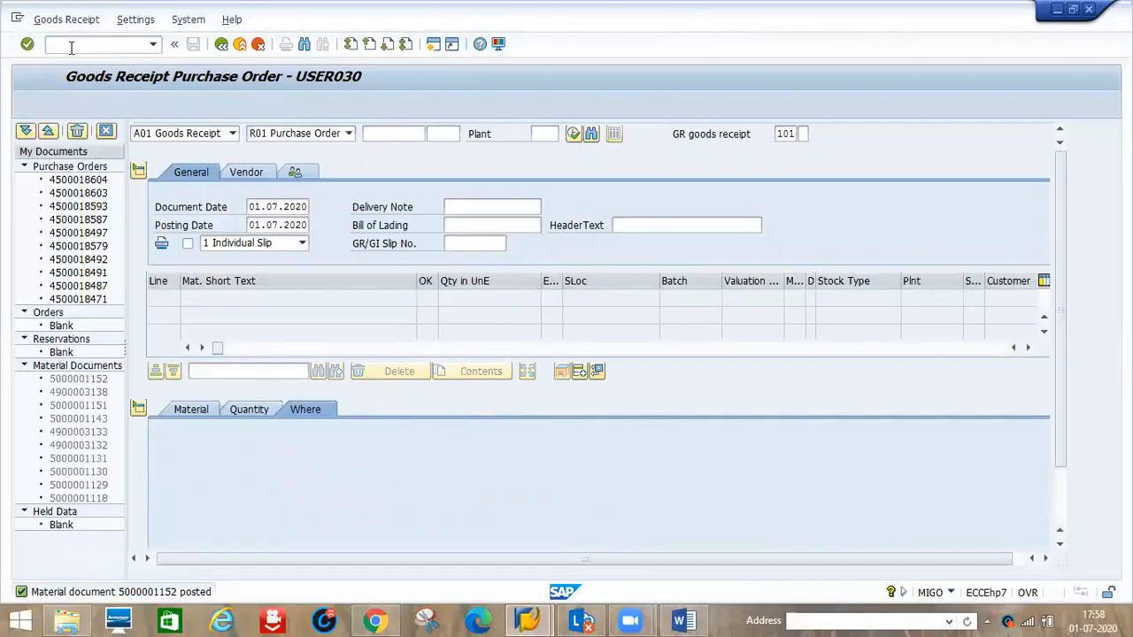
# - Start an incoming invoice with transaction MIRO and set the invoice date to 01.07.2020
pyautogui.click(69, 47)
pyautogui.write('/nmiro')
pyautogui.press('Return')
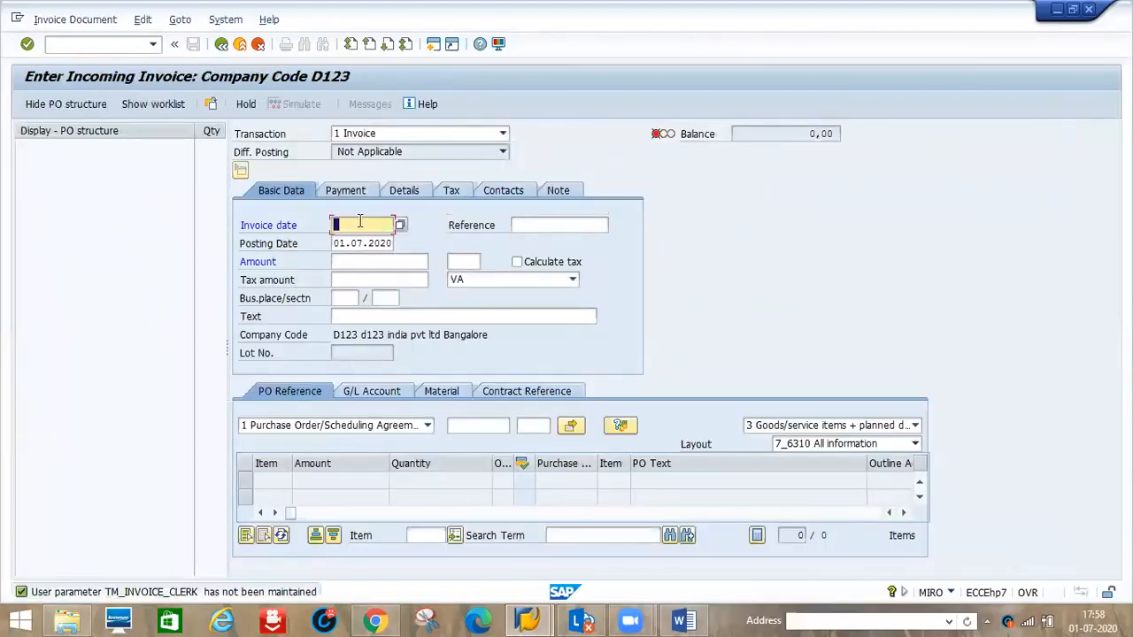
pyautogui.write('01')
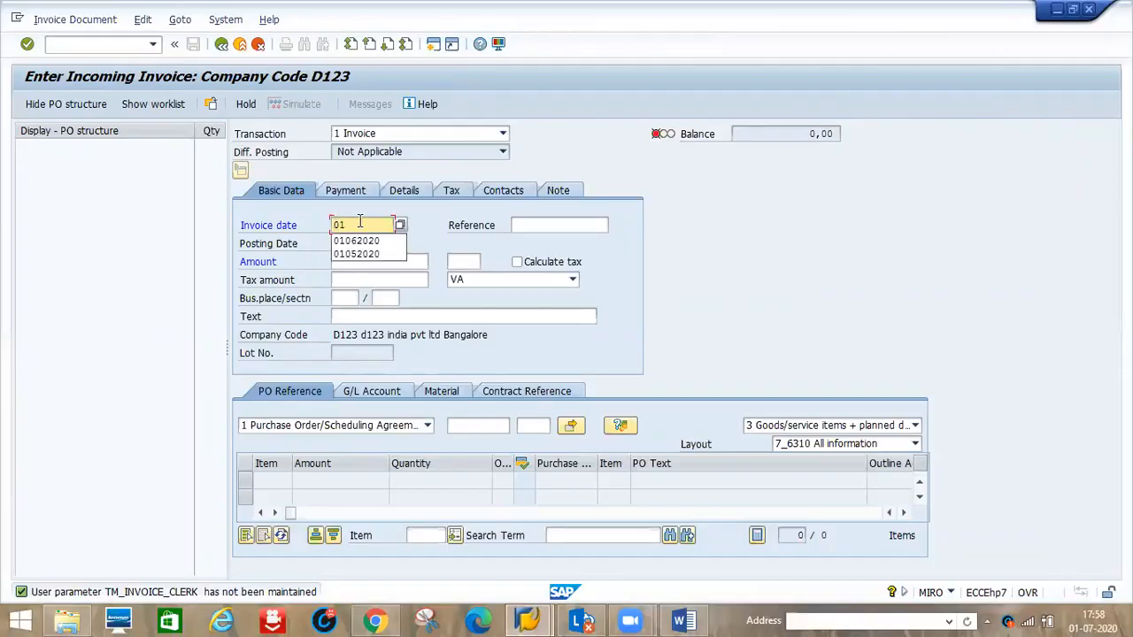
pyautogui.write('072020')
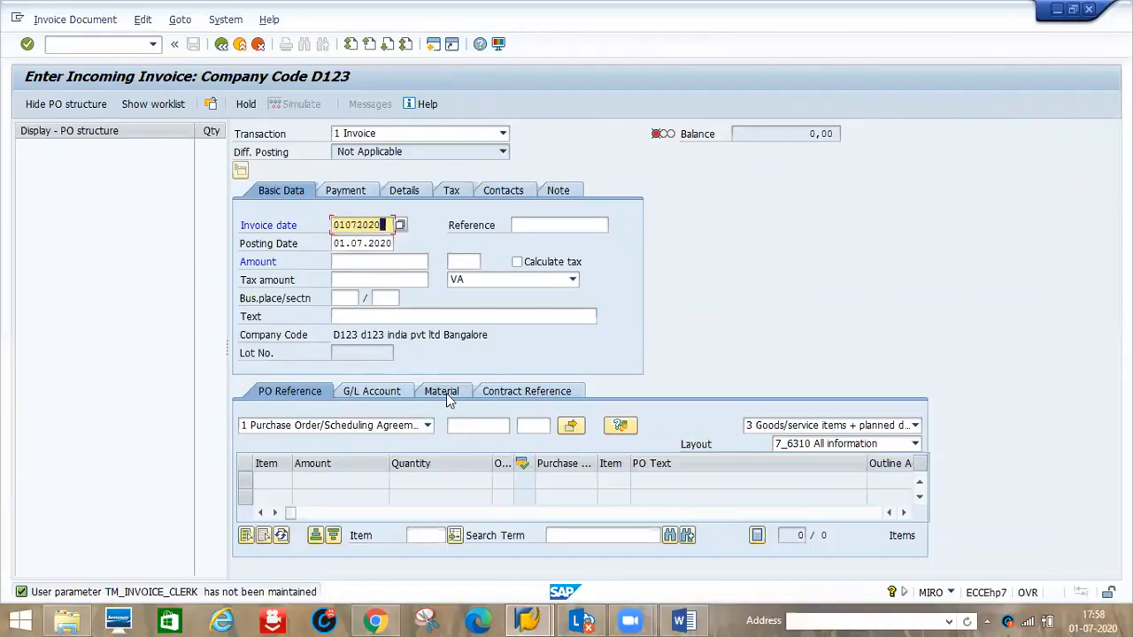
# - Reference the newly created dell cpu purchase order in the invoice and load its item
pyautogui.click(464, 425)
pyautogui.press('space')
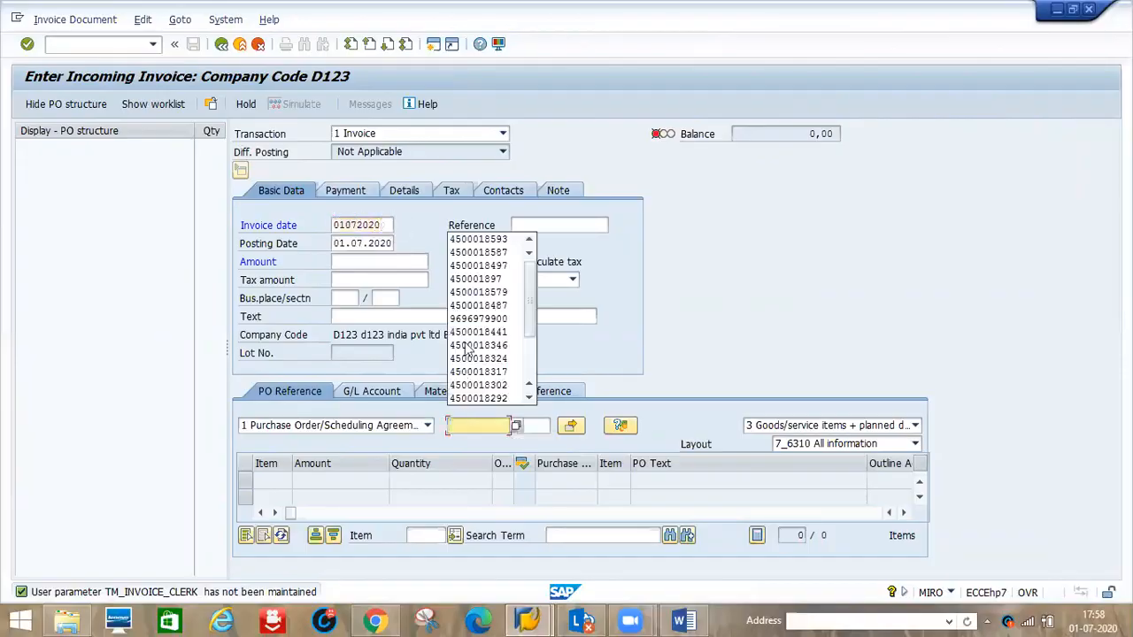
pyautogui.click(491, 241)
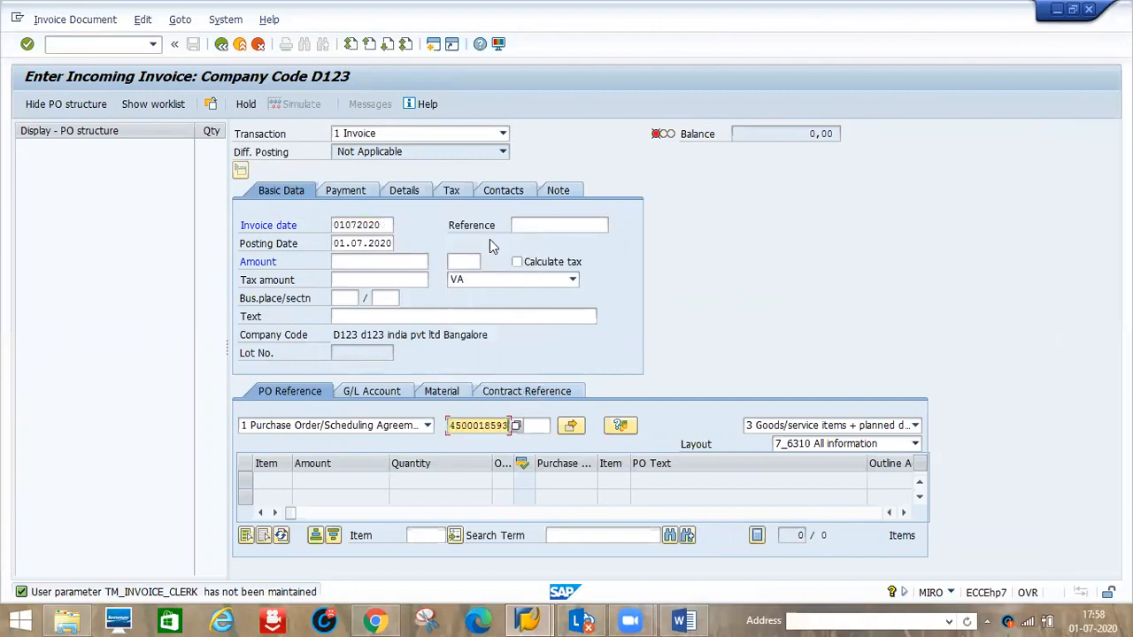
pyautogui.press('BackSpace')
pyautogui.press('BackSpace')
pyautogui.press('BackSpace')
pyautogui.write('604')
pyautogui.press('Return')
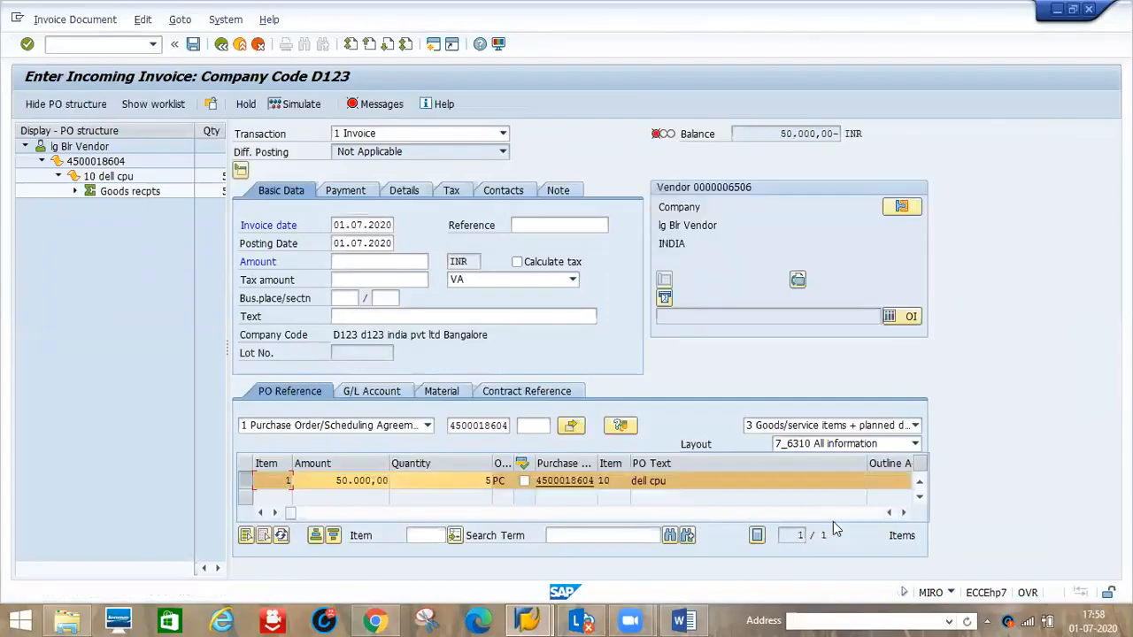
# - Assign tax code A1 (d123 tax code) to the dell cpu invoice item and to the invoice's basic data
pyautogui.click(903, 513)
pyautogui.click(903, 514)
pyautogui.click(903, 513)
pyautogui.click(903, 514)
pyautogui.click(903, 513)
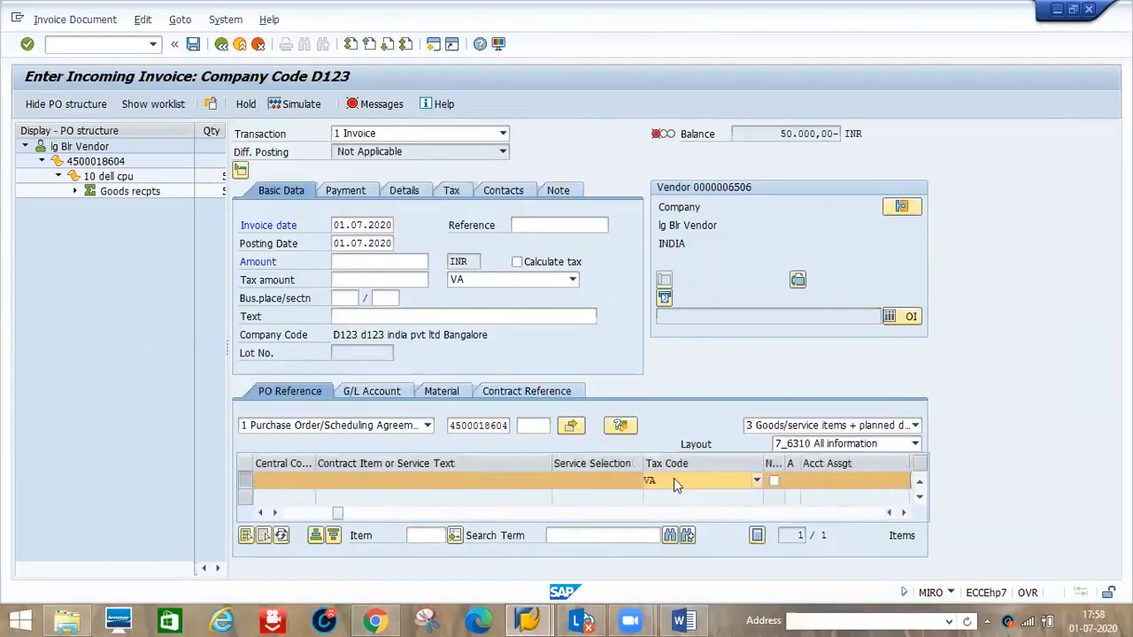
pyautogui.click(673, 478)
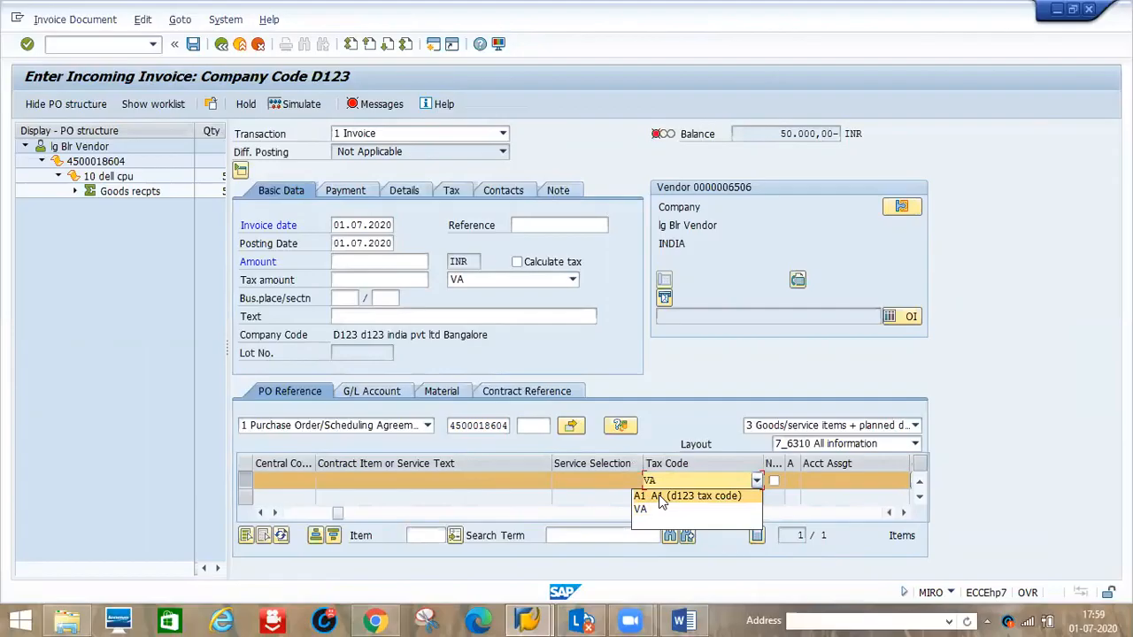
pyautogui.click(659, 497)
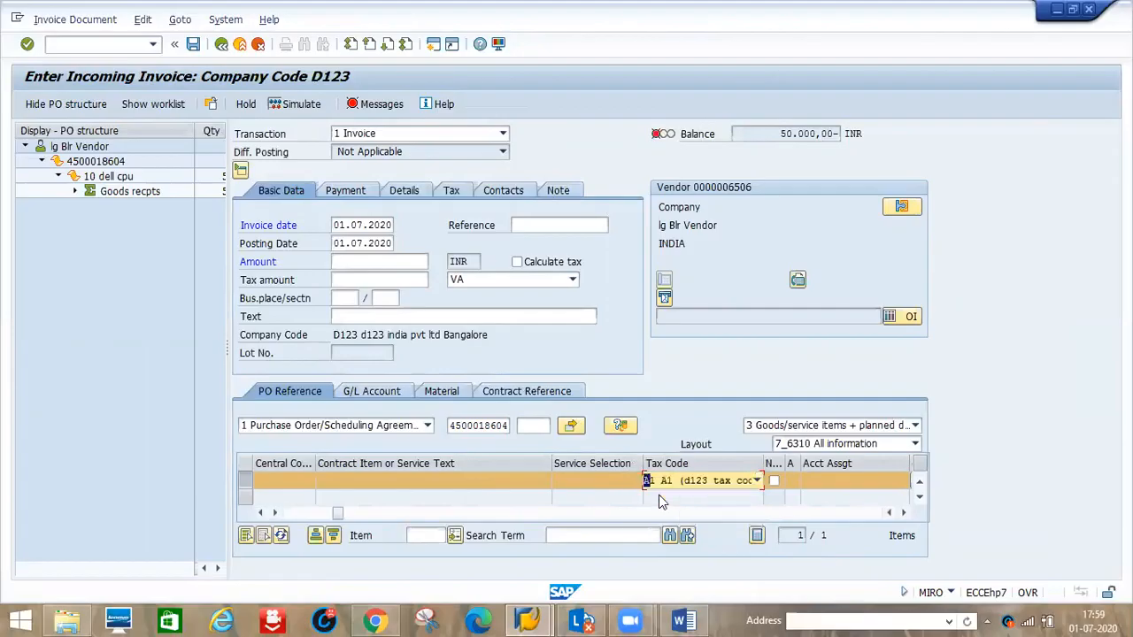
pyautogui.click(573, 281)
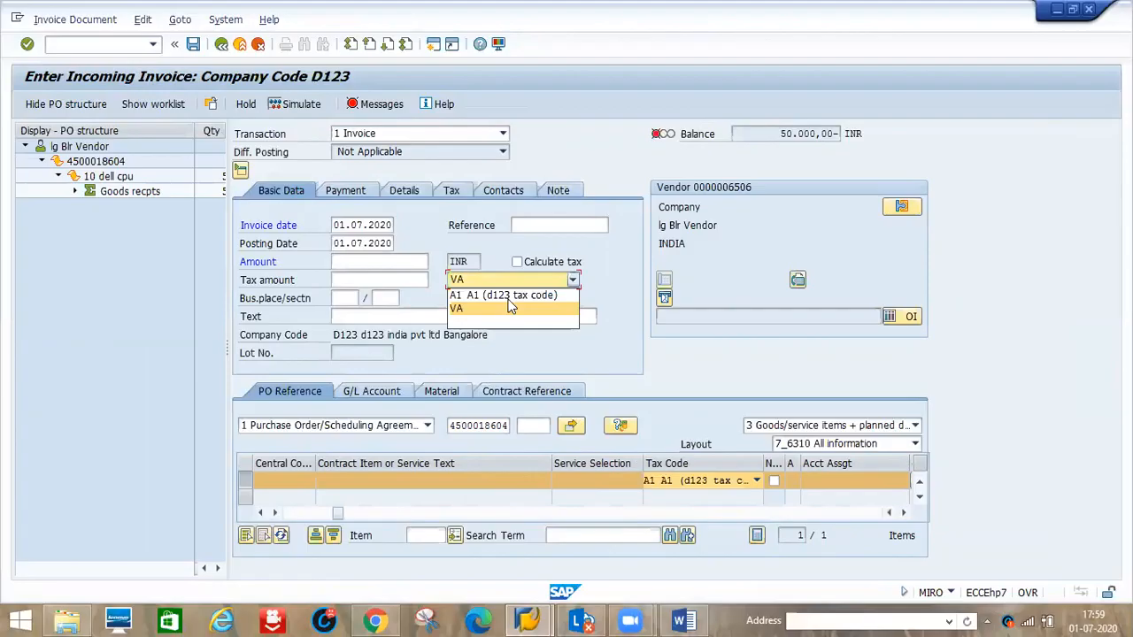
pyautogui.click(512, 297)
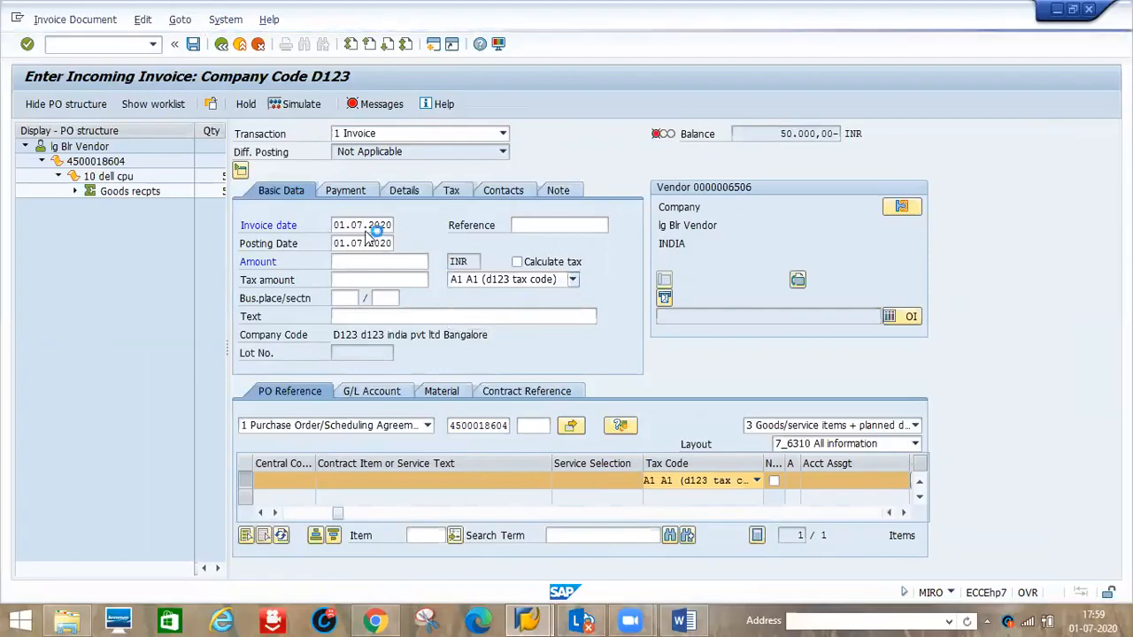
# - Set the invoice's payment baseline date to 25.07.2020 and turn on automatic tax calculation in the basic data
pyautogui.click(341, 189)
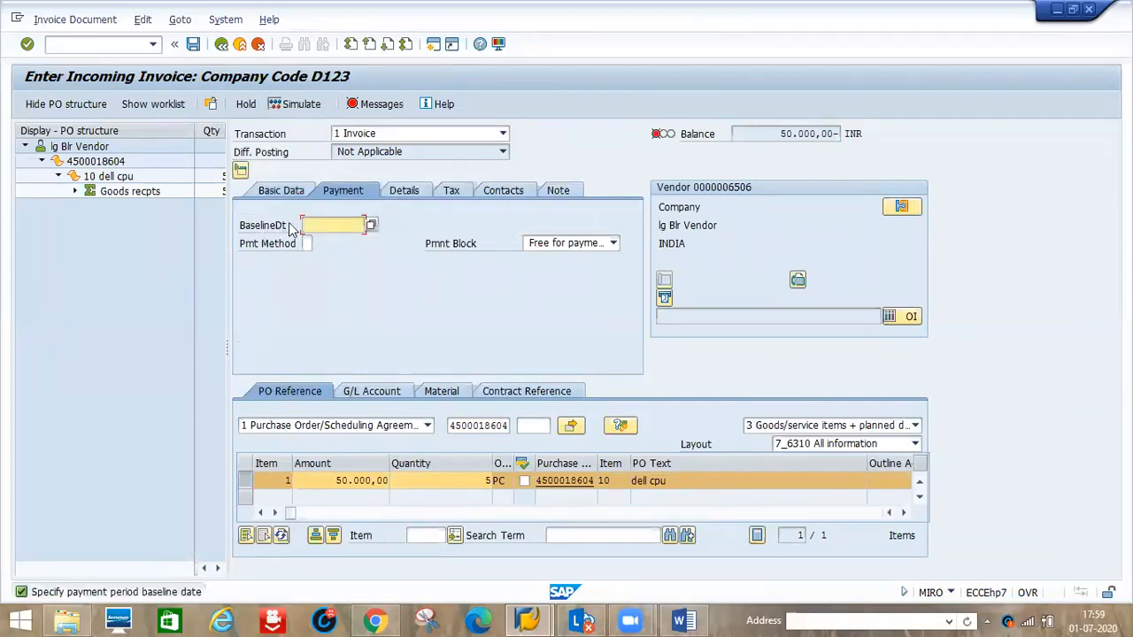
pyautogui.write('2507')
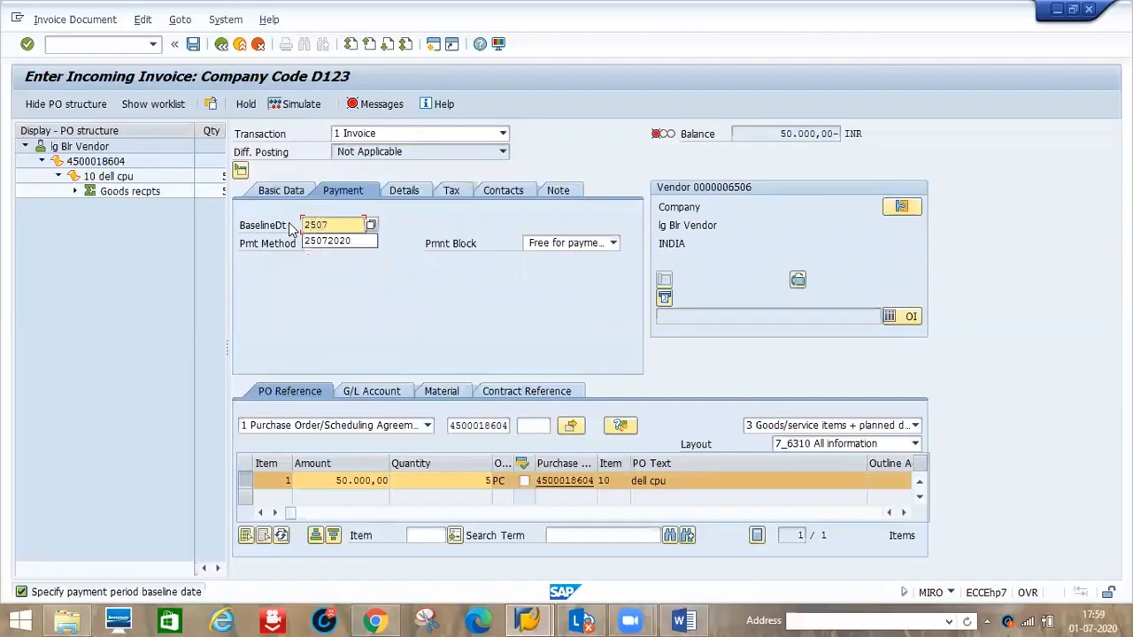
pyautogui.write('2020')
pyautogui.click(267, 191)
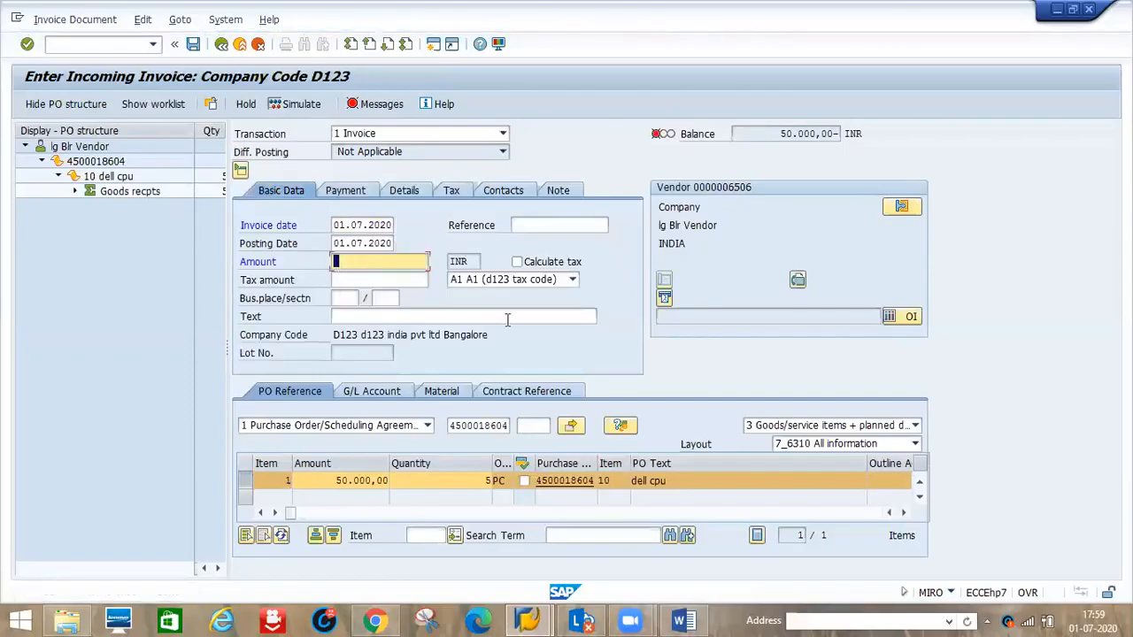
pyautogui.click(518, 263)
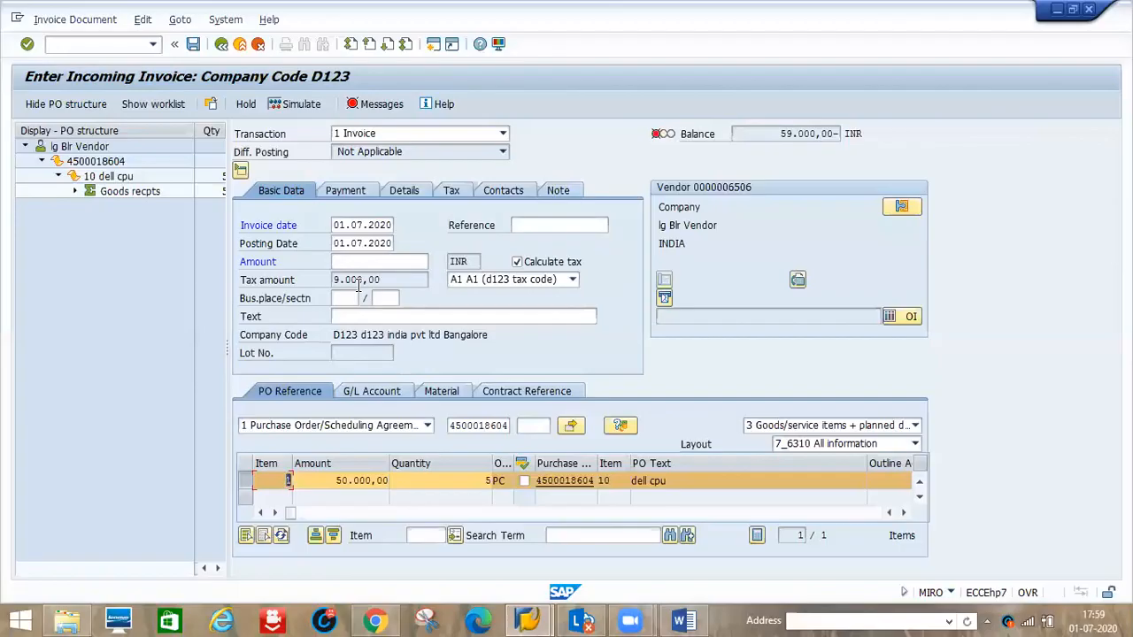
# - Set the gross invoice amount to 59000 INR and post the incoming invoice
pyautogui.click(348, 264)
pyautogui.write('59.')
pyautogui.press('BackSpace')
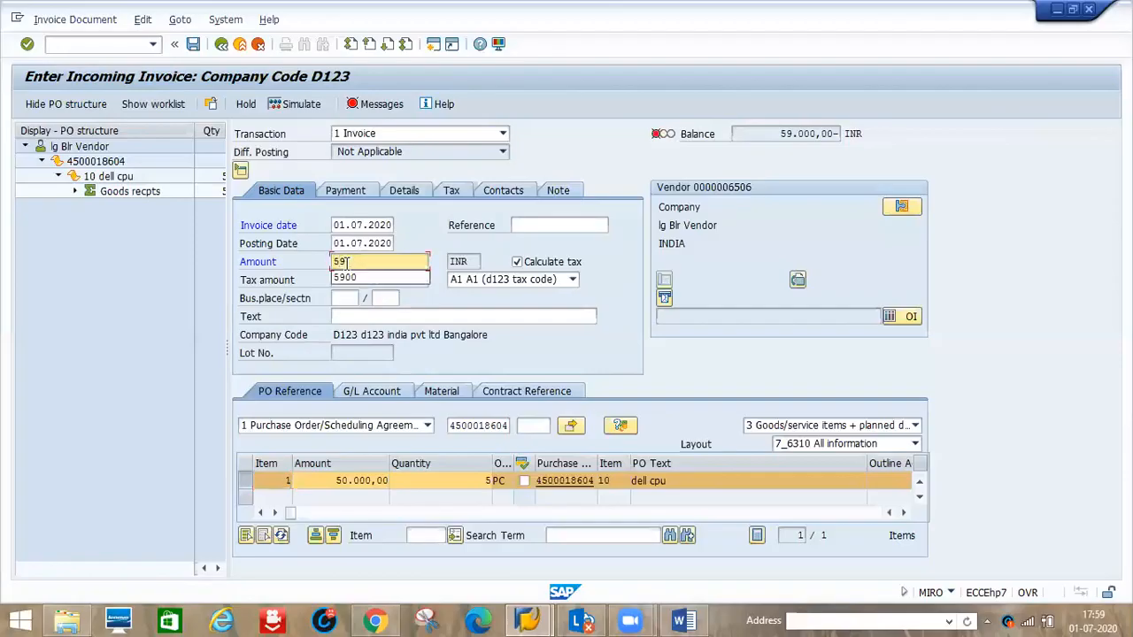
pyautogui.write('000')
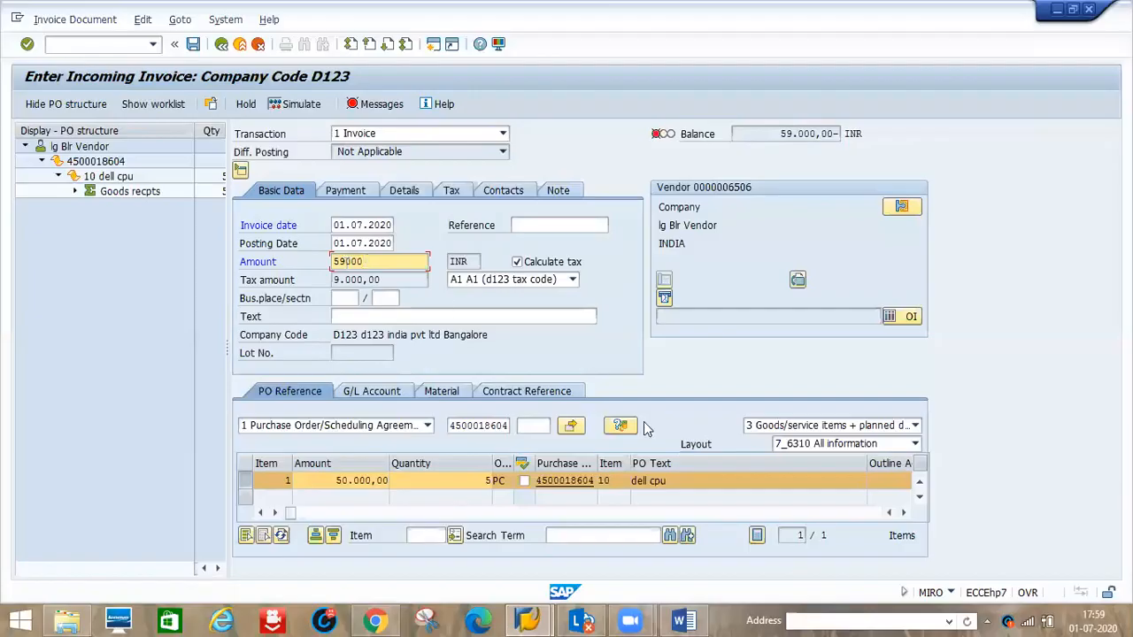
pyautogui.press('Return')
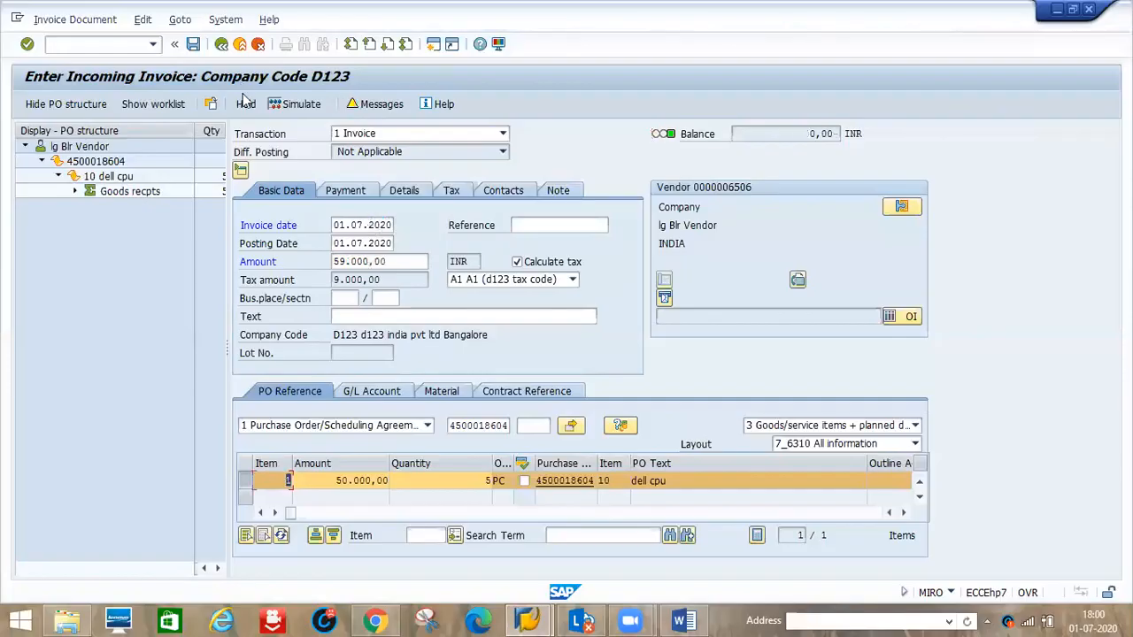
pyautogui.click(193, 44)
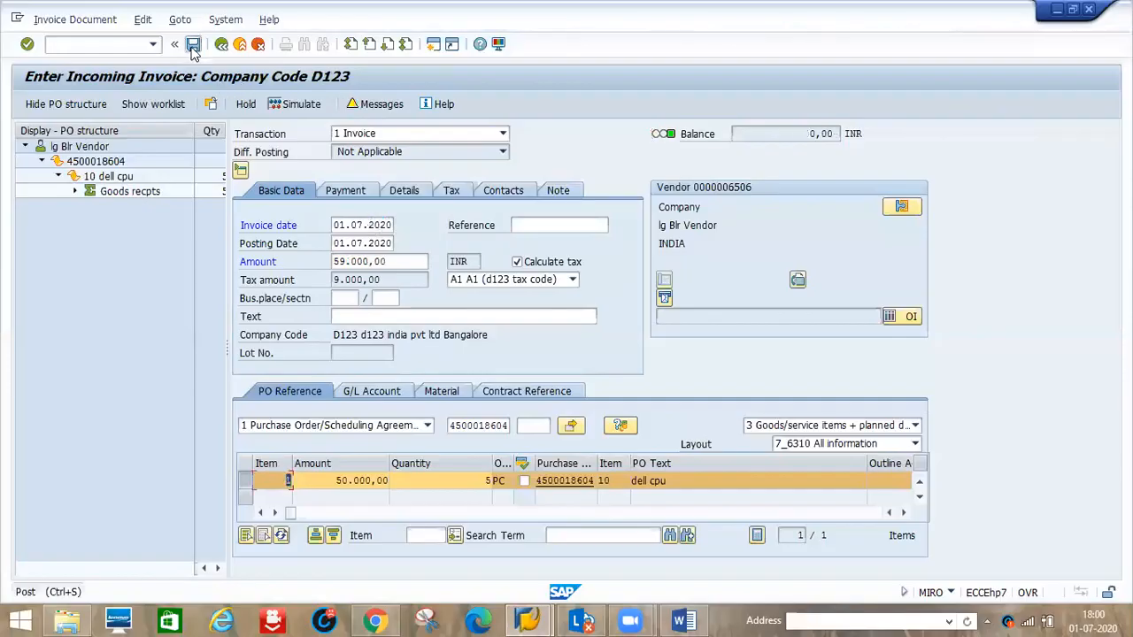